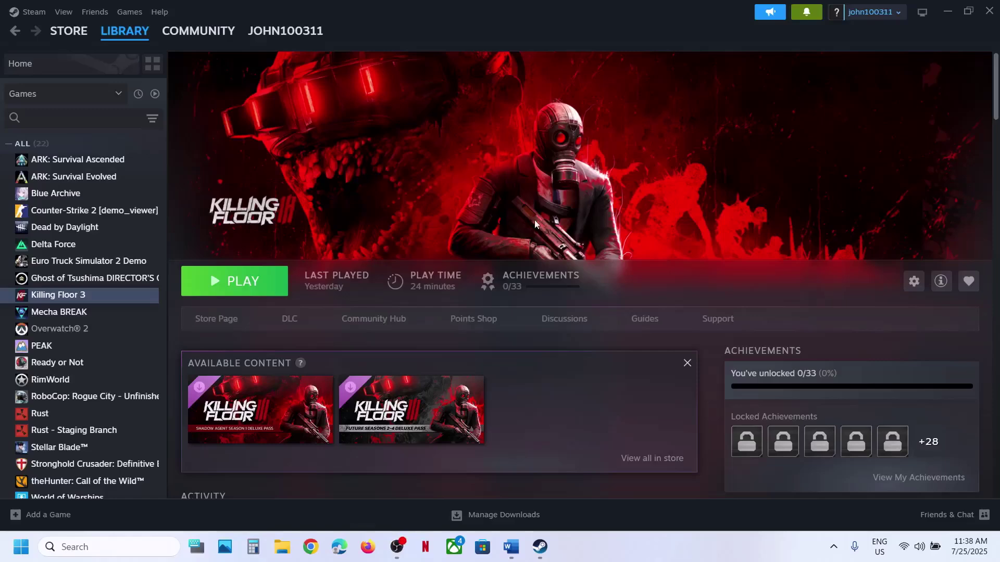
# Step: Bring up the Windows power options used for restarting the PC and close them again
pyautogui.click(21, 546)
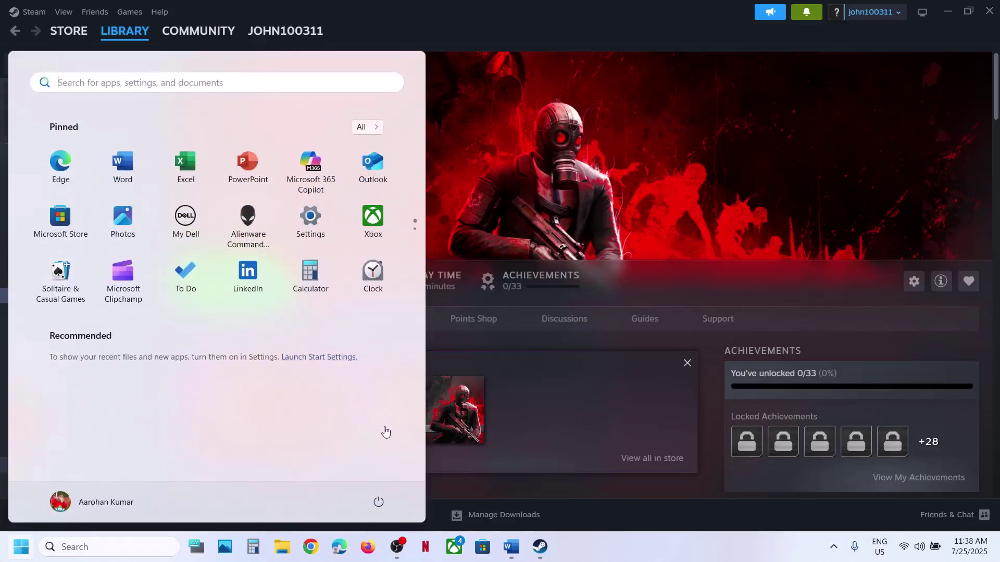
pyautogui.click(378, 502)
pyautogui.click(656, 215)
pyautogui.click(656, 215)
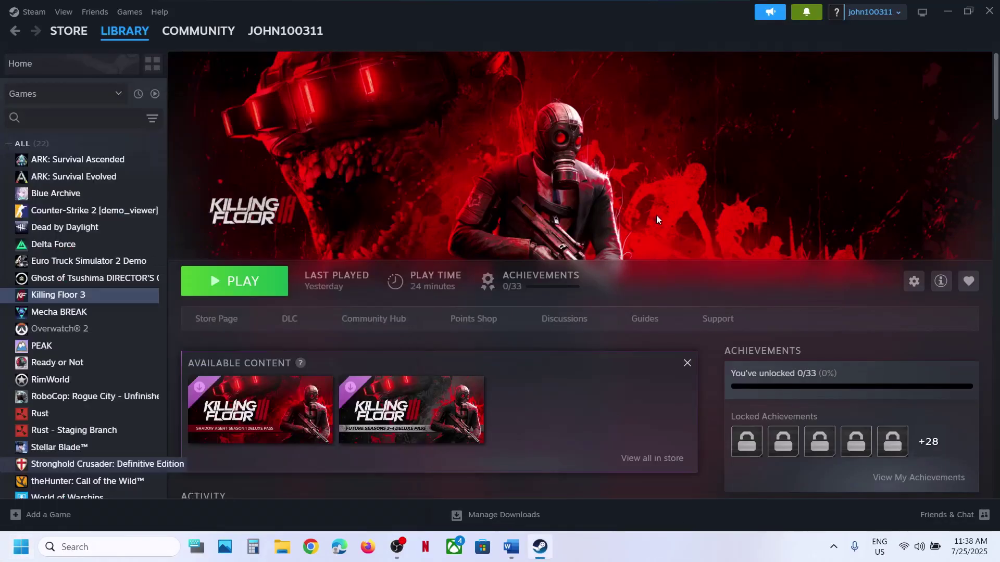
# Step: Switch to the Word notes and read the Step 2 instructions for installing EAC
pyautogui.click(511, 547)
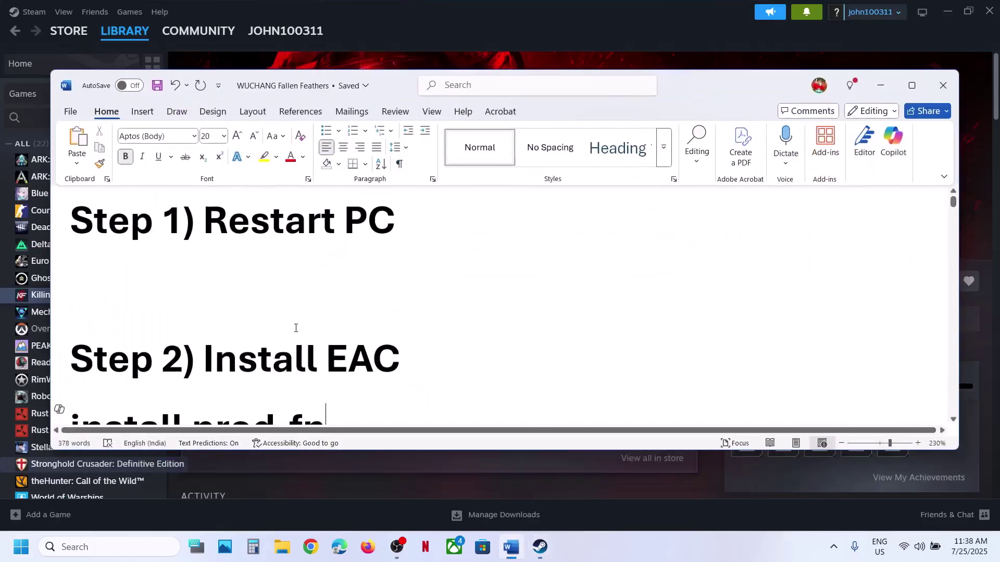
pyautogui.scroll(-3, 249, 342)
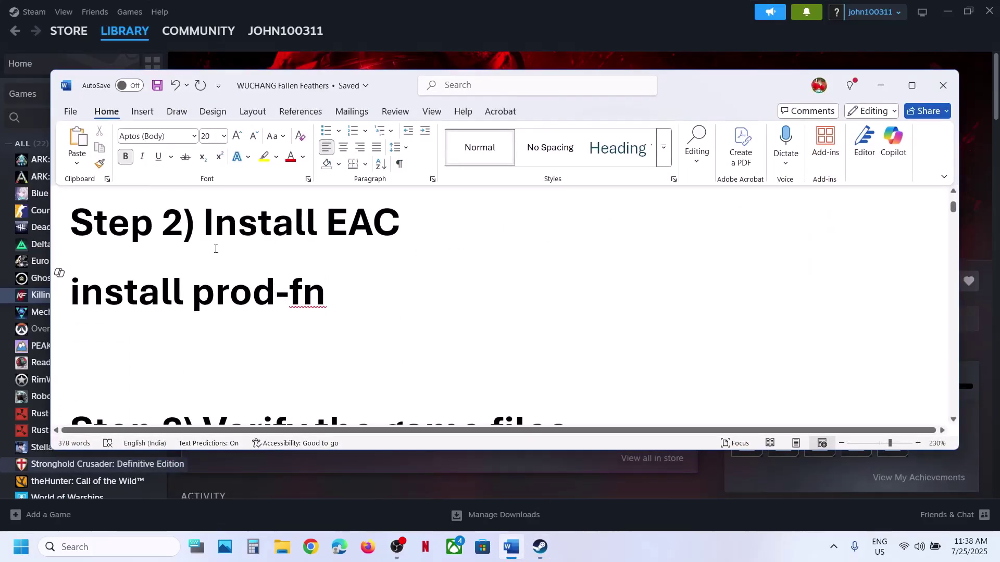
pyautogui.moveTo(215, 249); pyautogui.dragTo(72, 229)
pyautogui.click(479, 66)
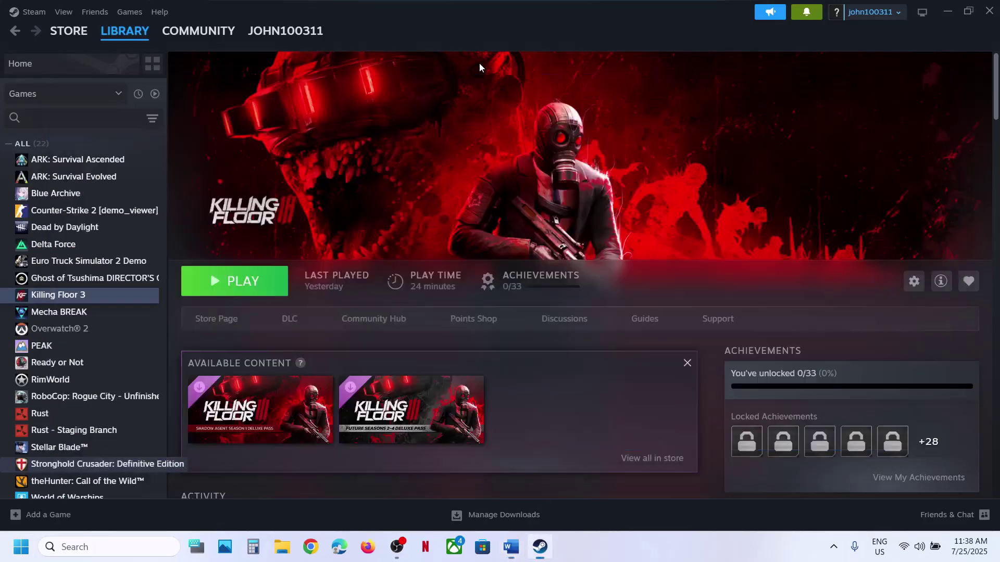
# Step: Browse the local files of Killing Floor 3 from the Steam library and open the EasyAntiCheat folder
pyautogui.rightClick(91, 295)
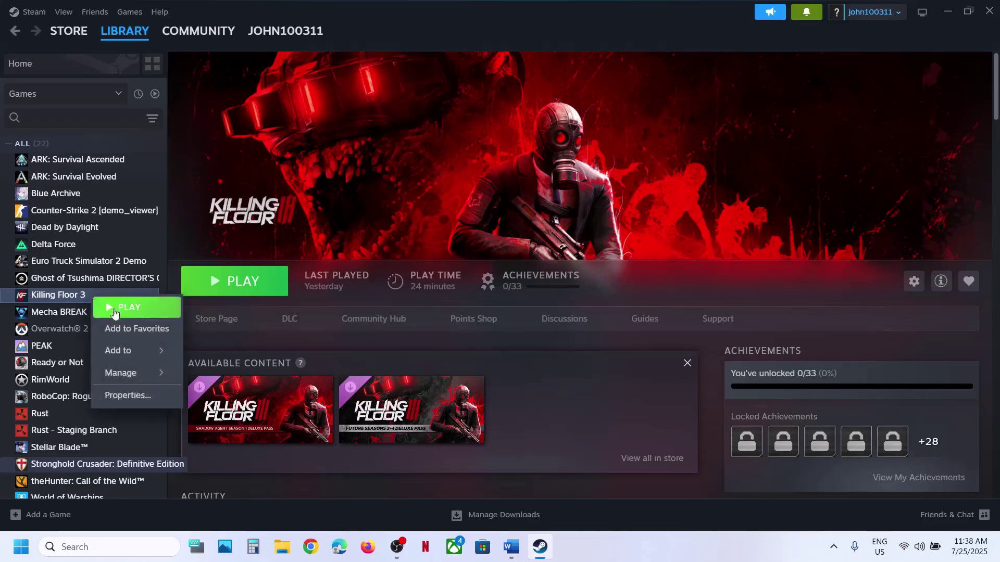
pyautogui.moveTo(125, 374)
pyautogui.click(240, 393)
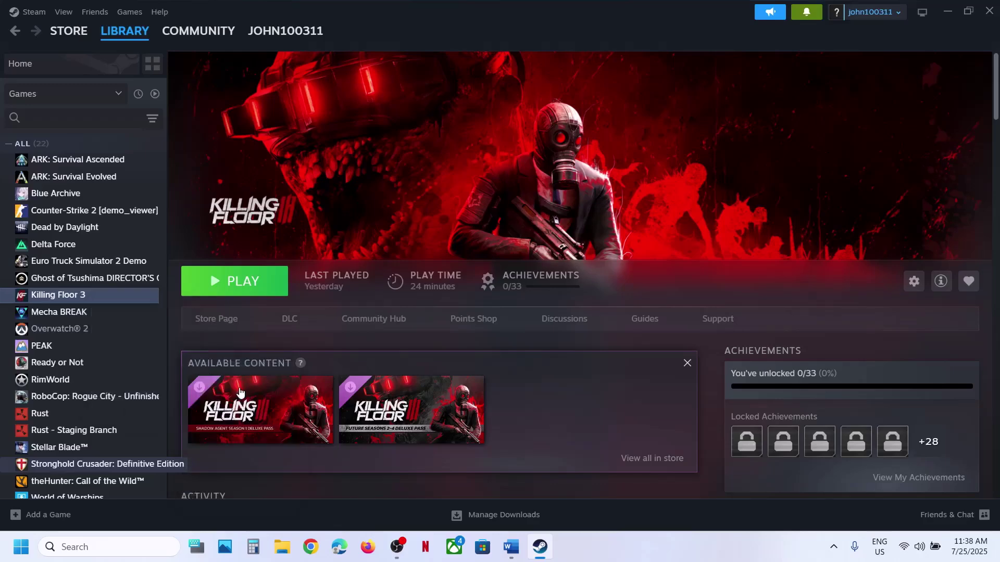
pyautogui.click(177, 121)
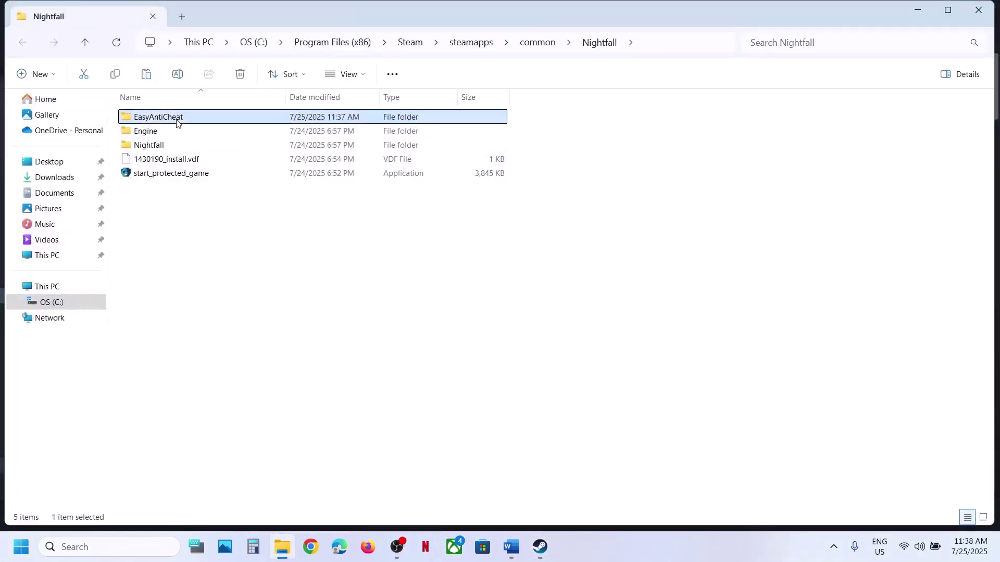
pyautogui.doubleClick(178, 121)
# Step: Create a shortcut to the EasyAntiCheat_EOS_Setup application in the same folder
pyautogui.click(165, 163)
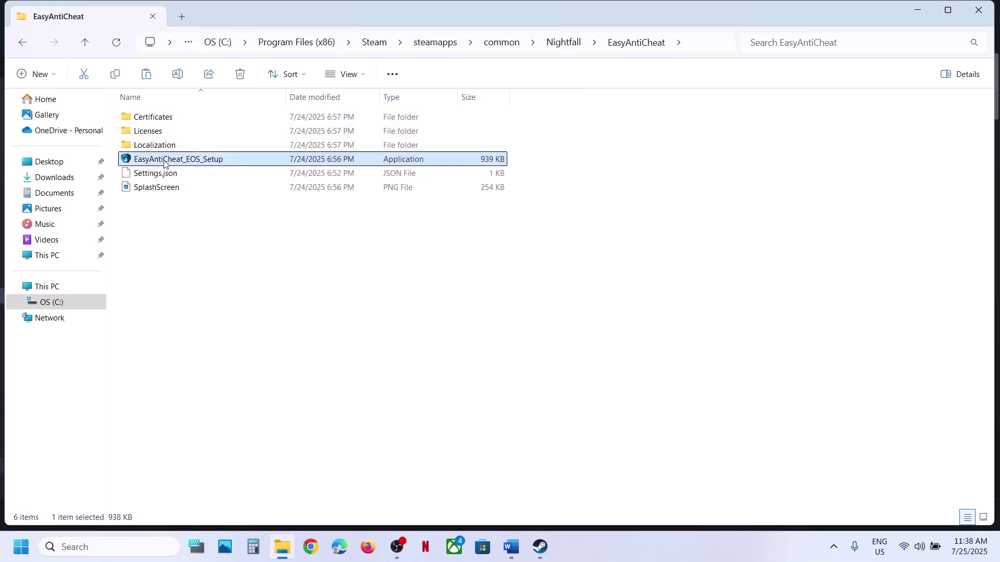
pyautogui.rightClick(164, 163)
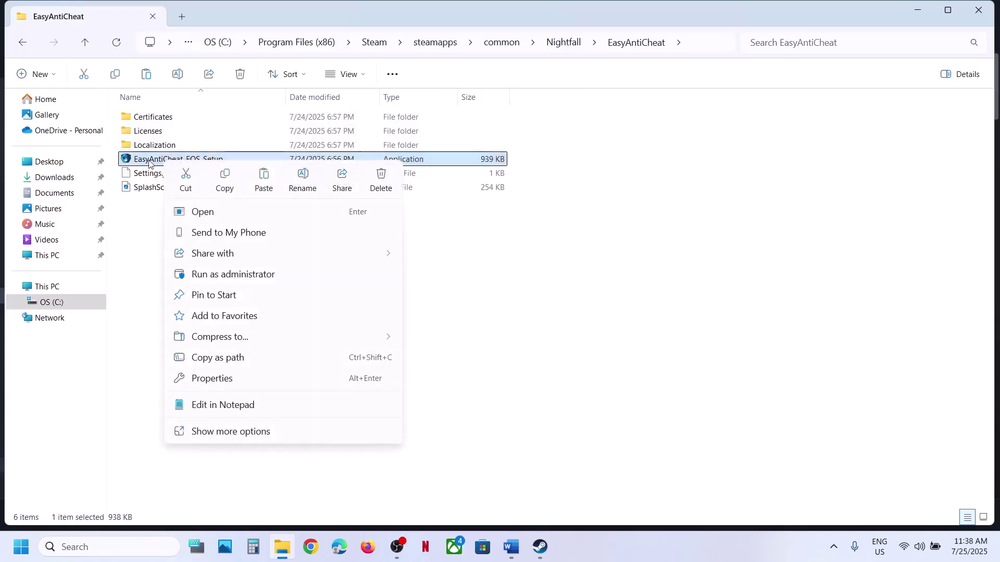
pyautogui.rightClick(150, 164)
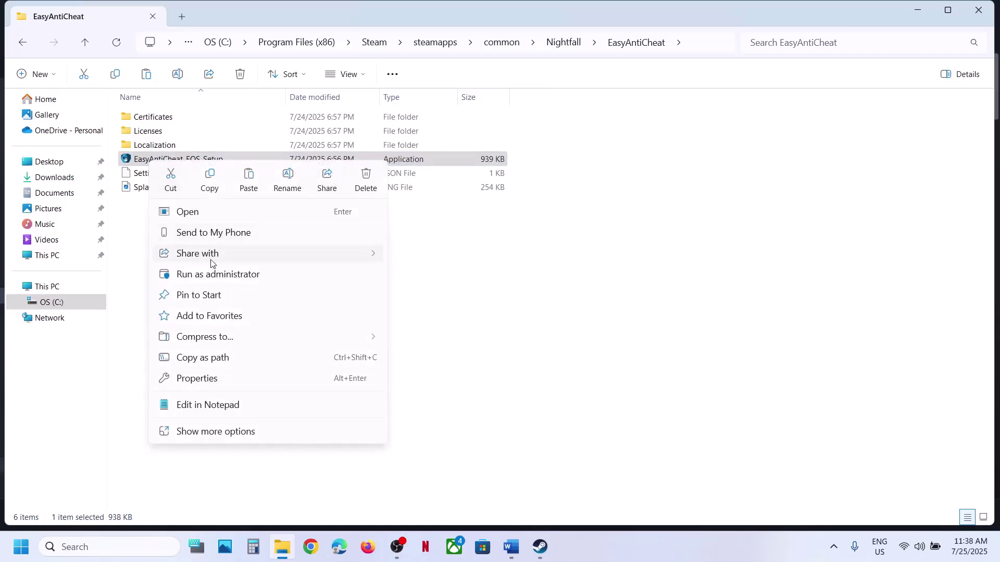
pyautogui.click(202, 432)
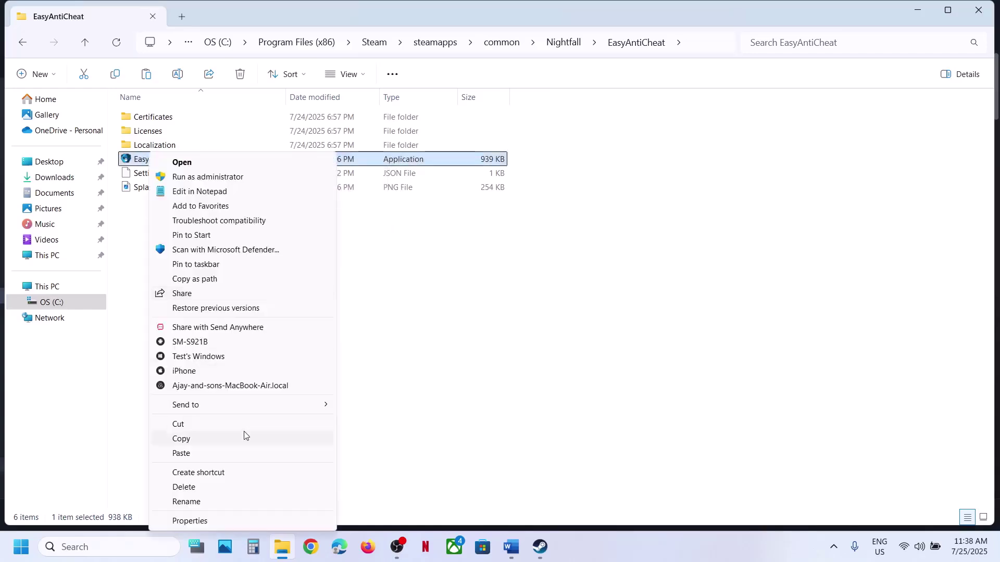
pyautogui.click(218, 473)
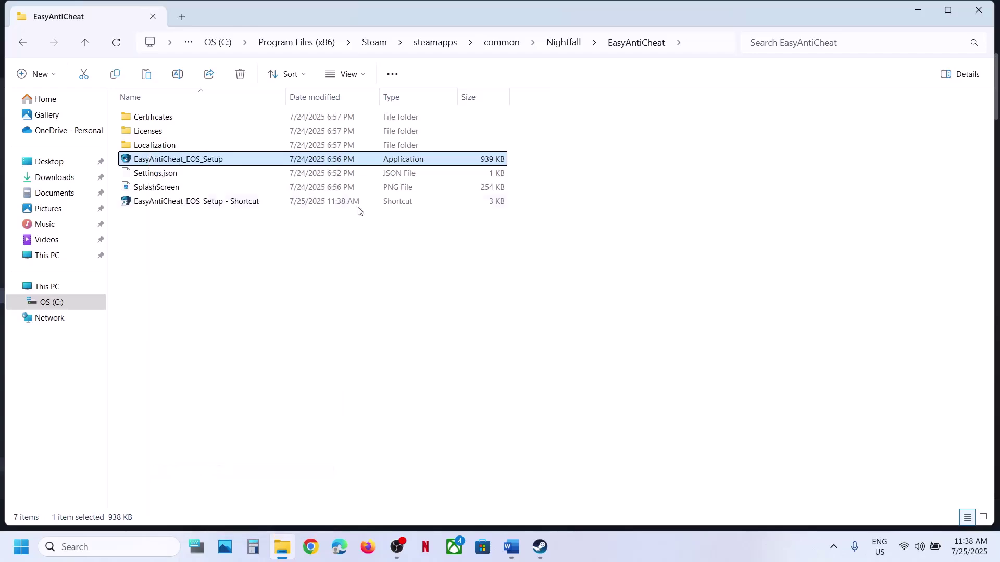
# Step: Append "install prod-fn", copied from the Word notes, to the end of the EasyAntiCheat_EOS_Setup shortcut's target and save its properties
pyautogui.rightClick(221, 203)
pyautogui.click(274, 409)
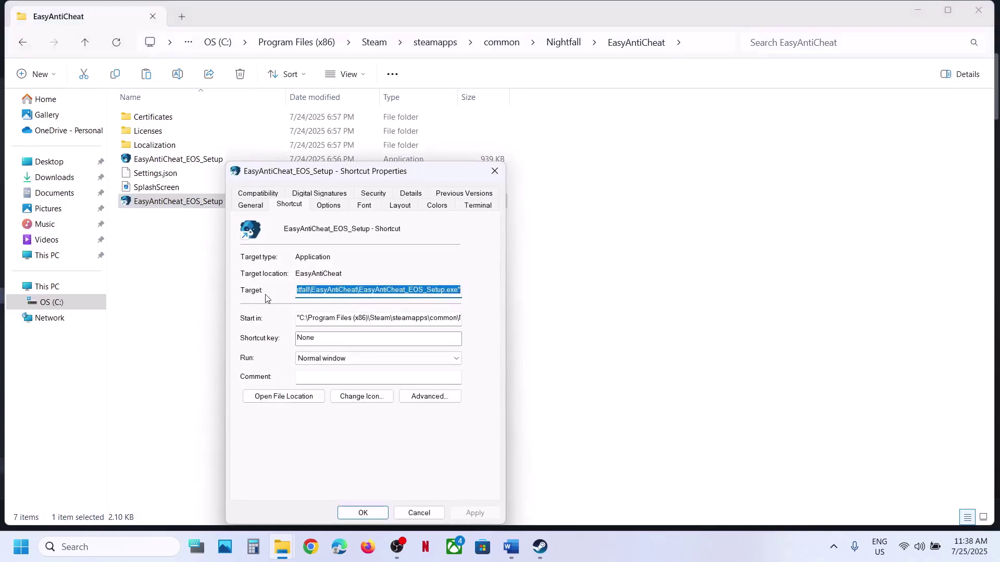
pyautogui.click(459, 293)
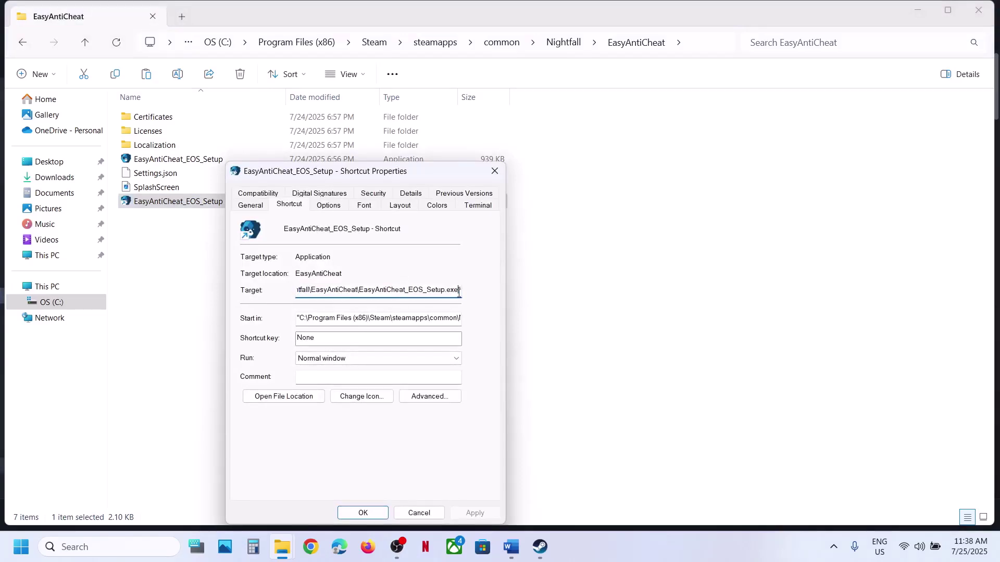
pyautogui.click(511, 547)
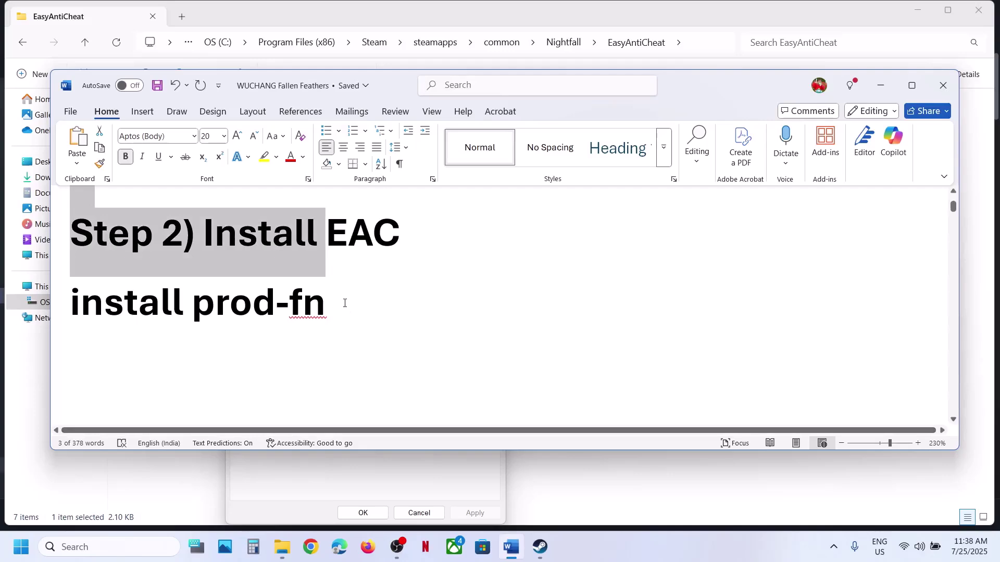
pyautogui.moveTo(344, 304); pyautogui.dragTo(97, 284)
pyautogui.hotkey('ctrl', 'c')
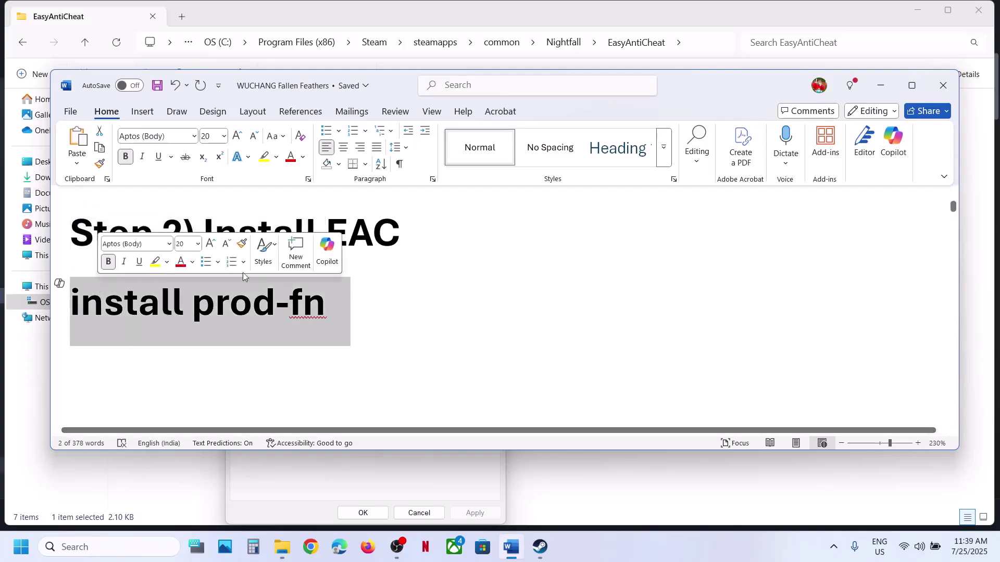
pyautogui.click(881, 85)
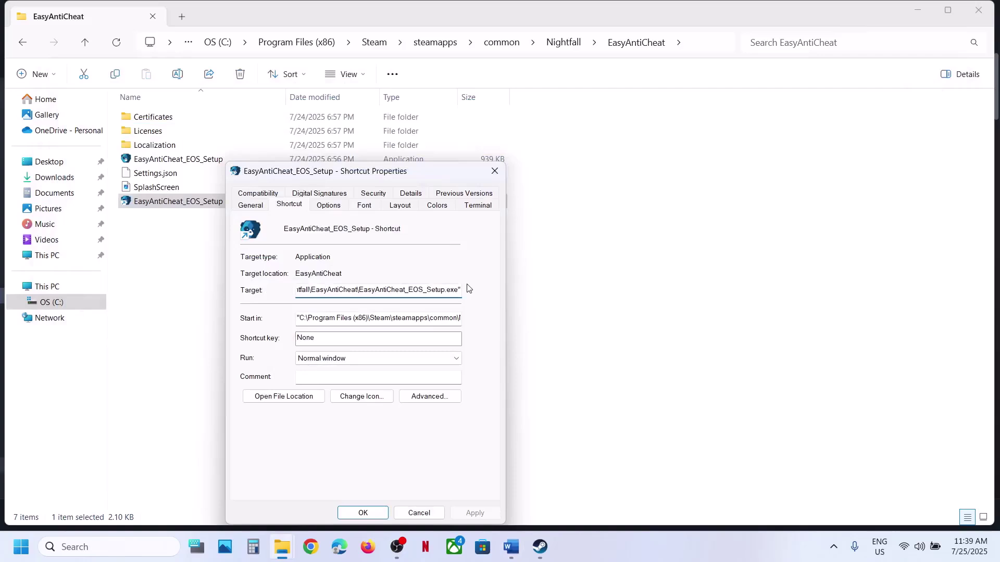
pyautogui.hotkey('ctrl', 'v')
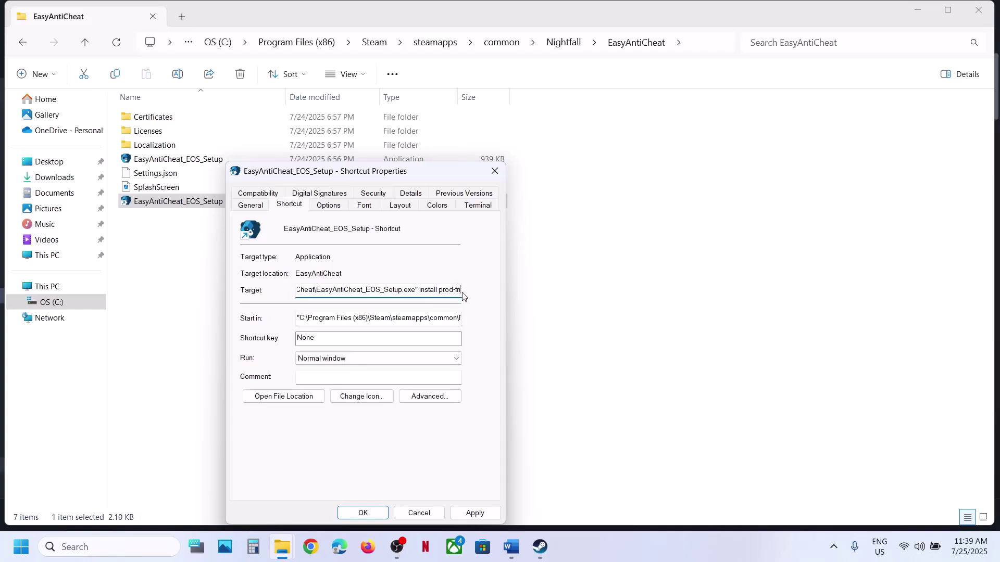
pyautogui.click(474, 512)
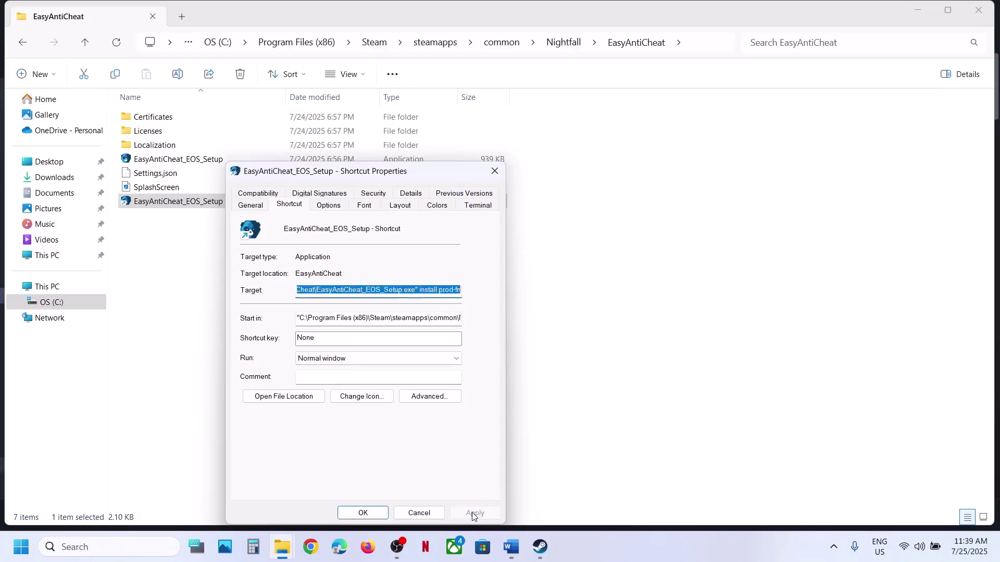
pyautogui.click(363, 513)
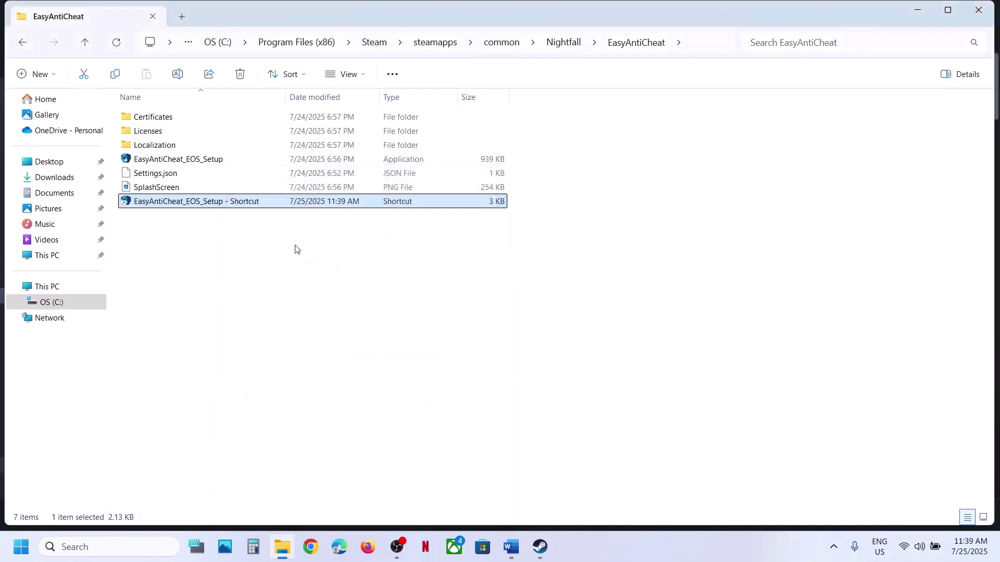
# Step: Run the EasyAntiCheat_EOS_Setup shortcut as administrator
pyautogui.rightClick(182, 204)
pyautogui.click(248, 284)
pyautogui.click(425, 409)
# Step: Switch to Steam, verify the integrity of Killing Floor 3's game files, and close the game's properties
pyautogui.click(540, 548)
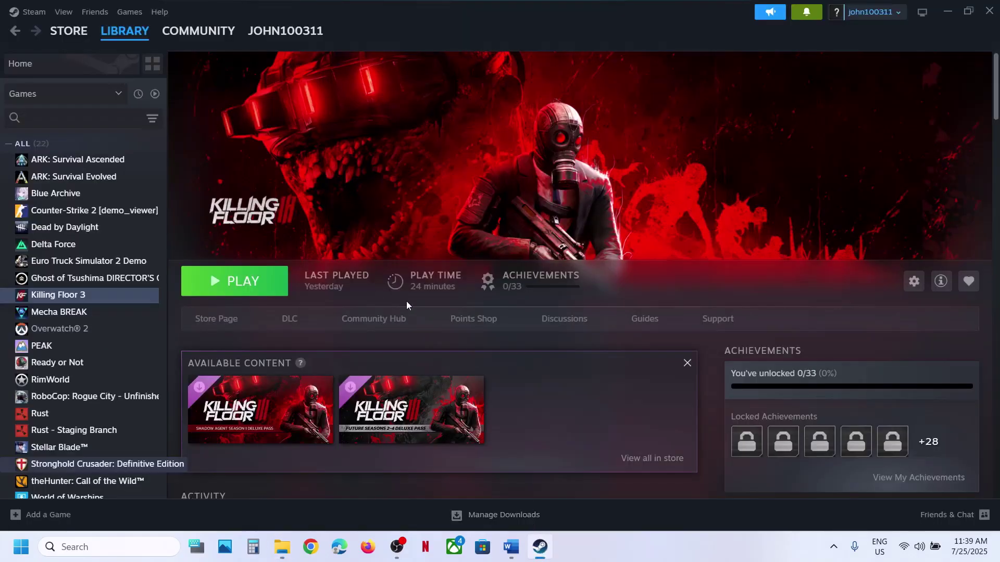
pyautogui.rightClick(78, 296)
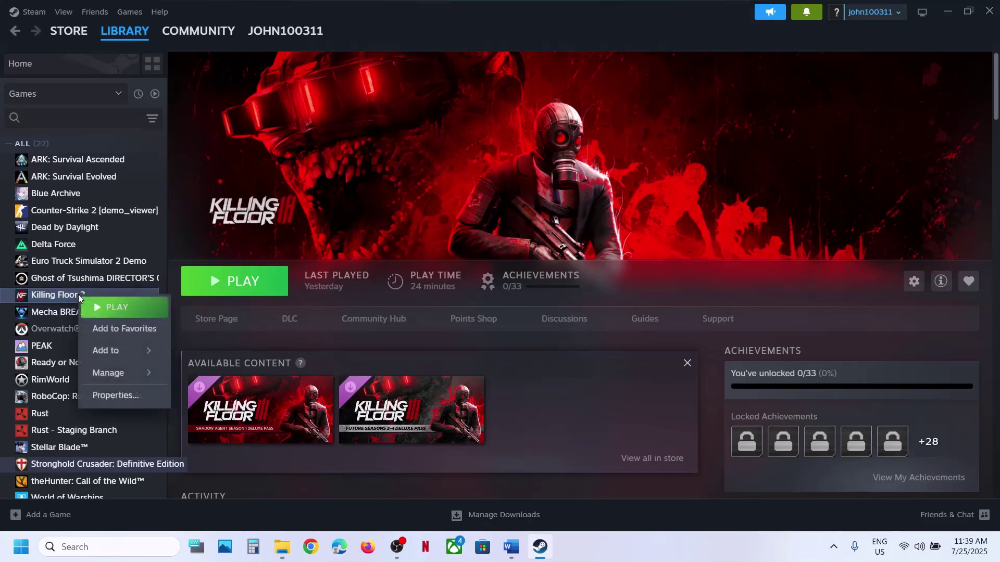
pyautogui.click(121, 397)
pyautogui.click(306, 191)
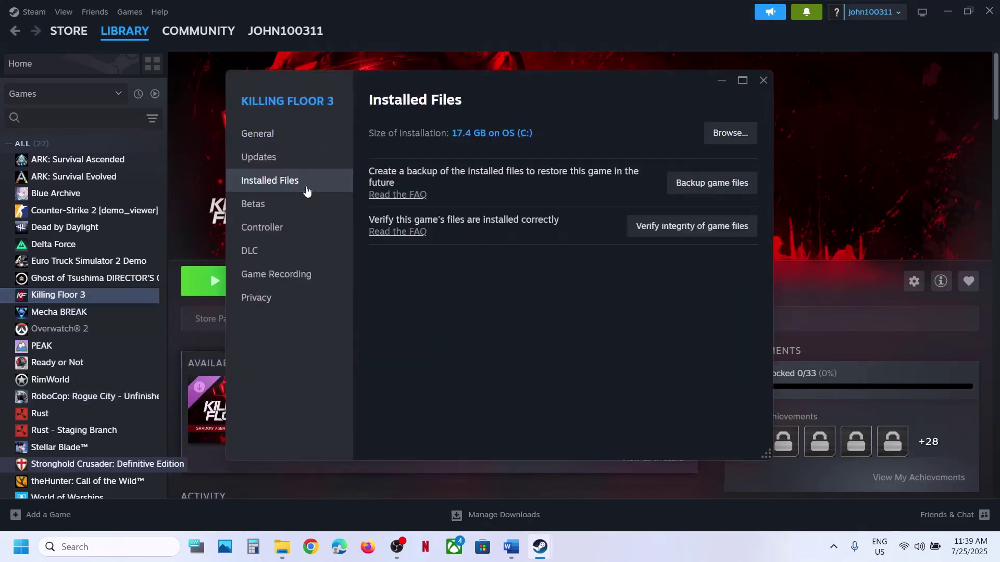
pyautogui.click(709, 229)
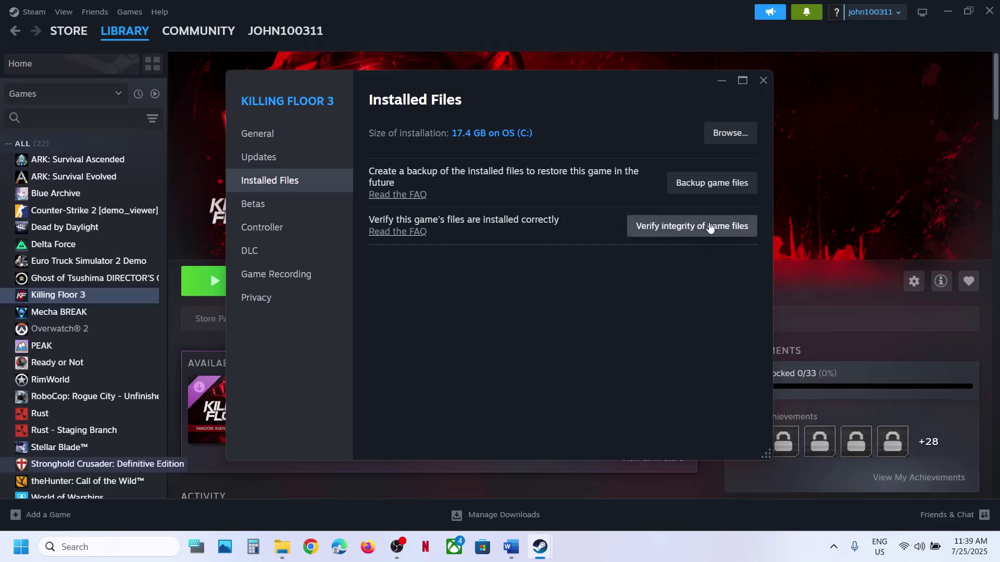
pyautogui.click(763, 79)
# Step: Read Step 3 on verifying game files and Step 4 on running start_protected_game as administrator in the Word notes
pyautogui.click(511, 547)
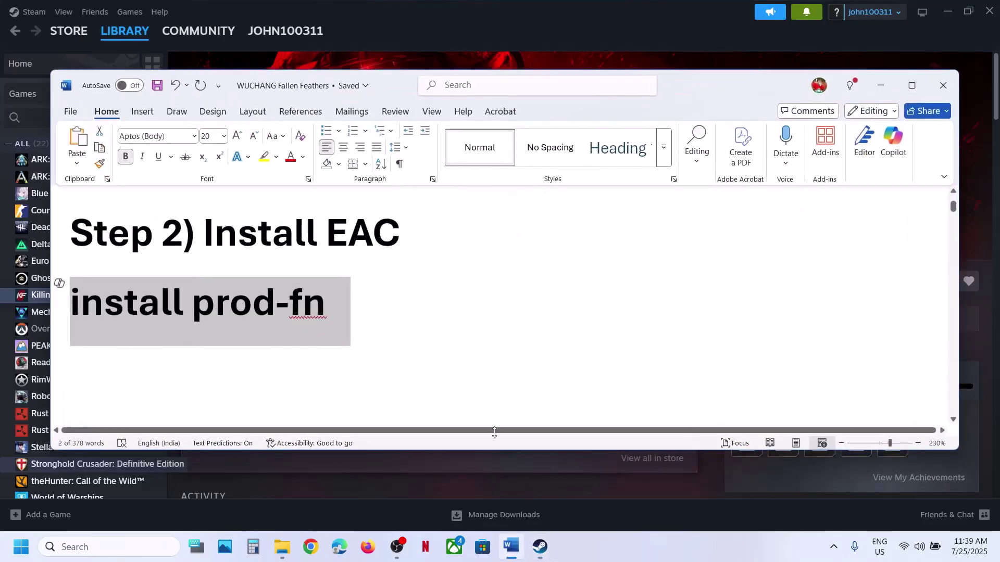
pyautogui.scroll(-3, 368, 323)
pyautogui.scroll(1, 369, 322)
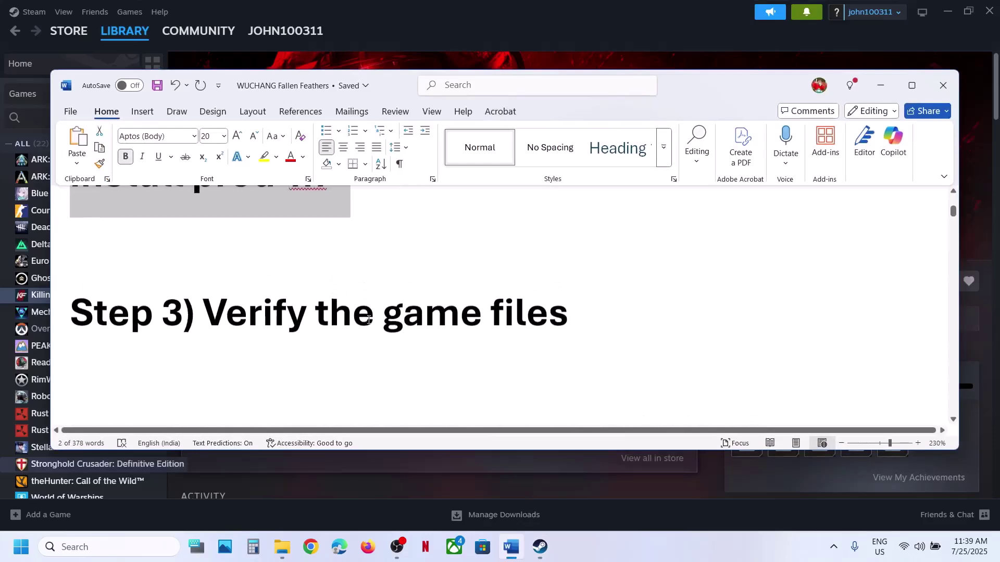
pyautogui.moveTo(204, 313); pyautogui.dragTo(490, 313)
pyautogui.scroll(-3, 484, 313)
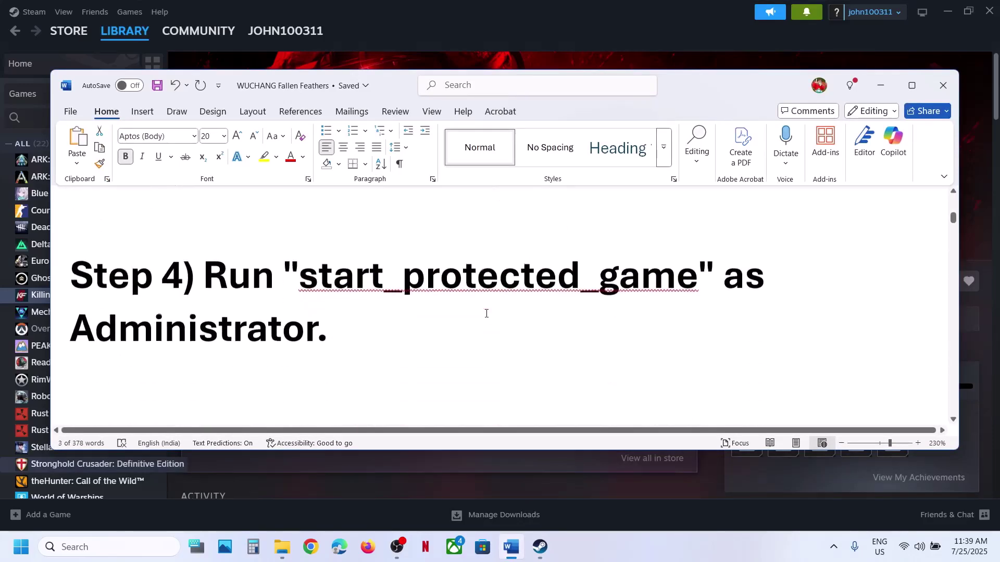
pyautogui.doubleClick(388, 282)
pyautogui.moveTo(311, 287); pyautogui.dragTo(697, 289)
pyautogui.click(878, 90)
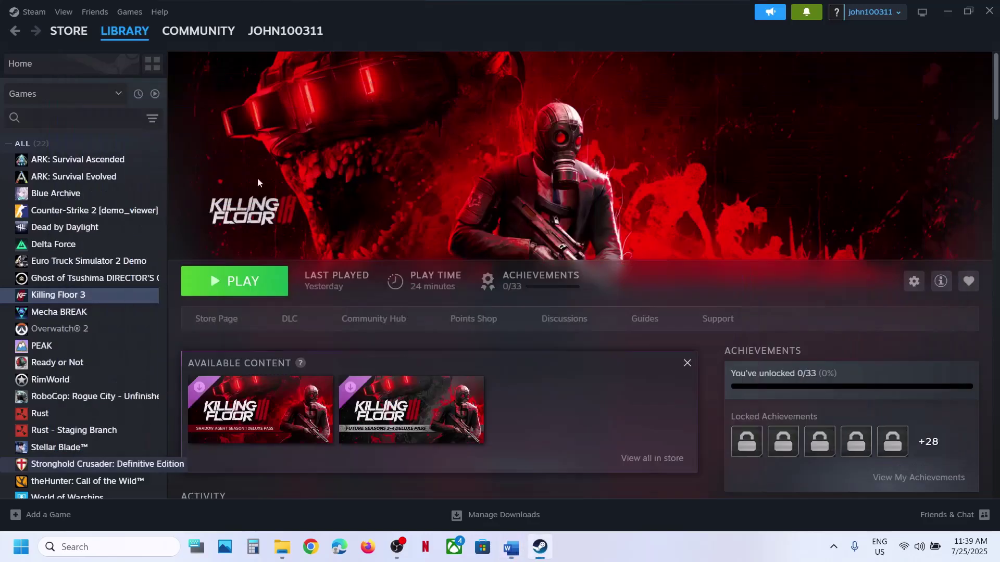
# Step: Browse Killing Floor 3's local files and find the option for running start_protected_game as administrator
pyautogui.rightClick(71, 295)
pyautogui.moveTo(96, 368)
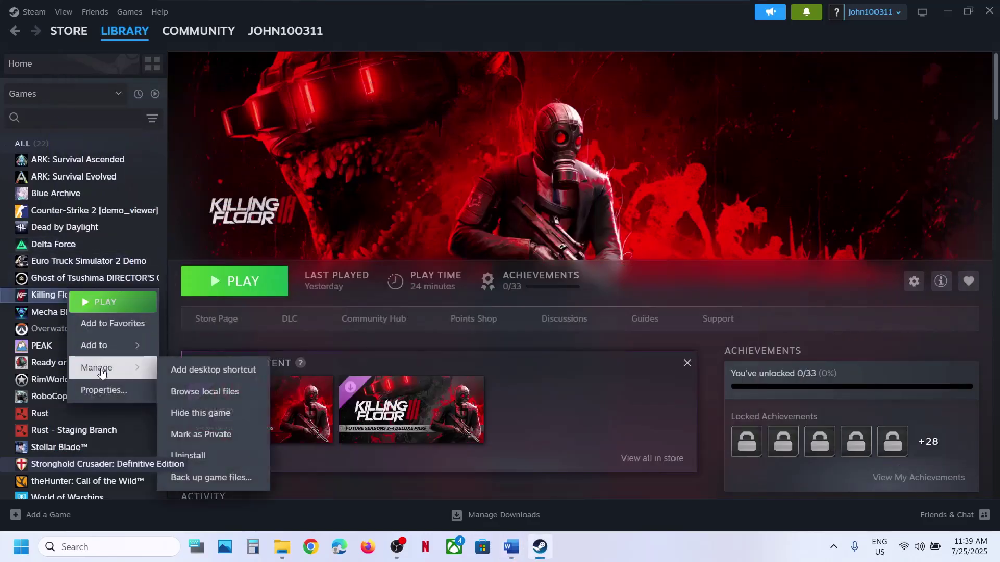
pyautogui.click(233, 392)
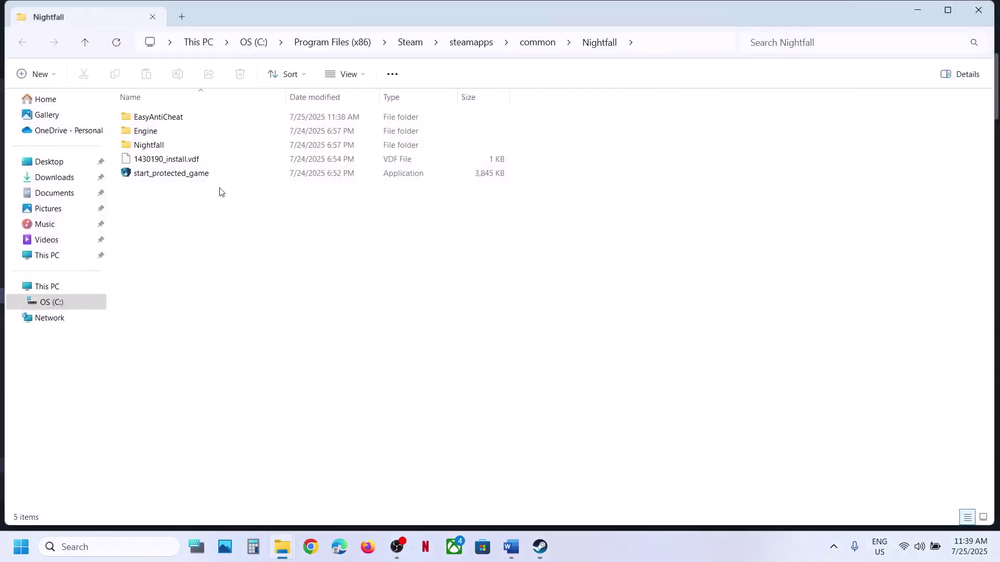
pyautogui.click(159, 177)
pyautogui.rightClick(172, 178)
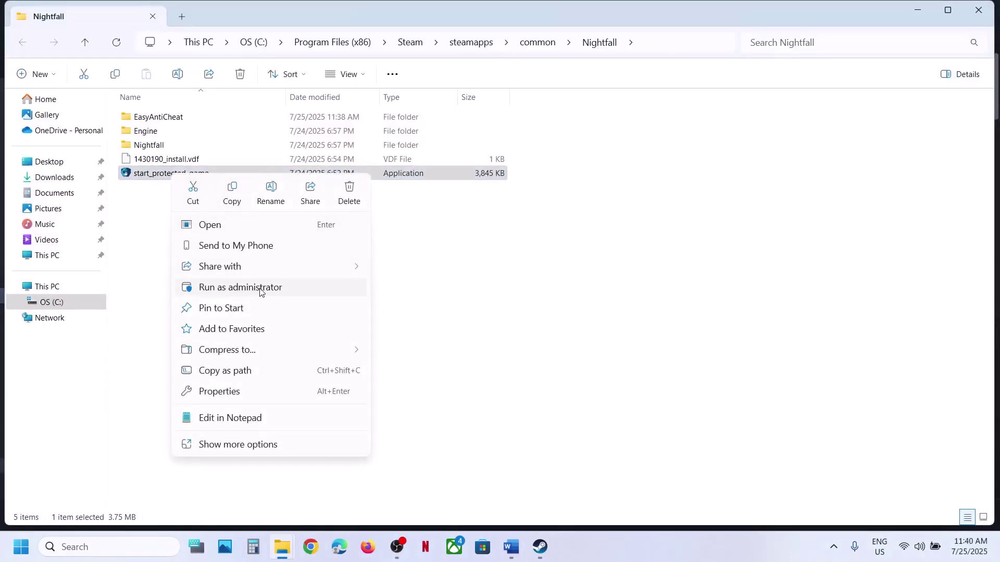
pyautogui.click(458, 314)
pyautogui.click(472, 315)
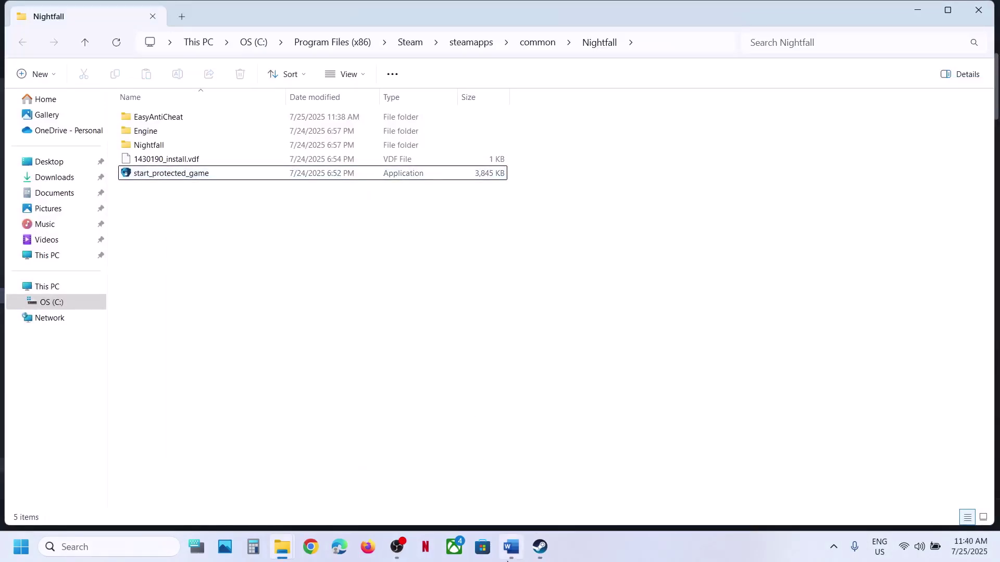
# Step: Return to the Word notes and read Step 5 on backing up and renaming the sl.pcl.dll file
pyautogui.click(510, 548)
pyautogui.scroll(-4, 427, 371)
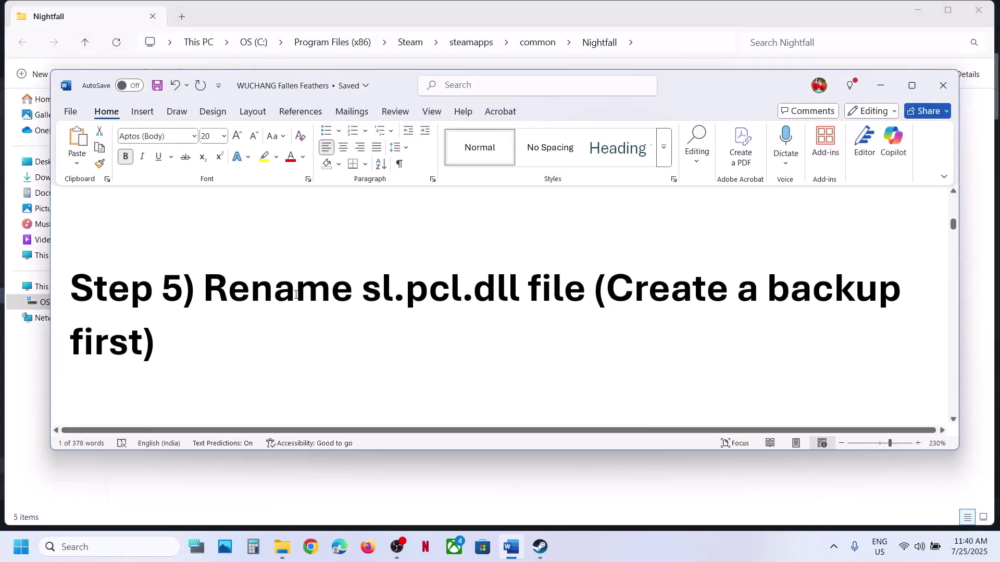
pyautogui.moveTo(221, 286); pyautogui.dragTo(502, 287)
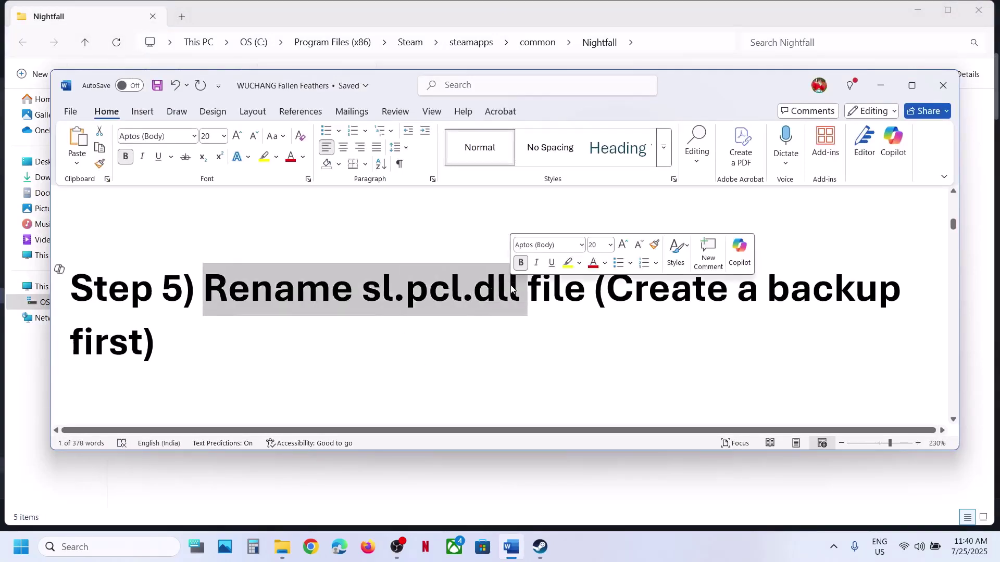
# Step: Switch from the Word notes back to the Nightfall game folder in File Explorer
pyautogui.click(320, 492)
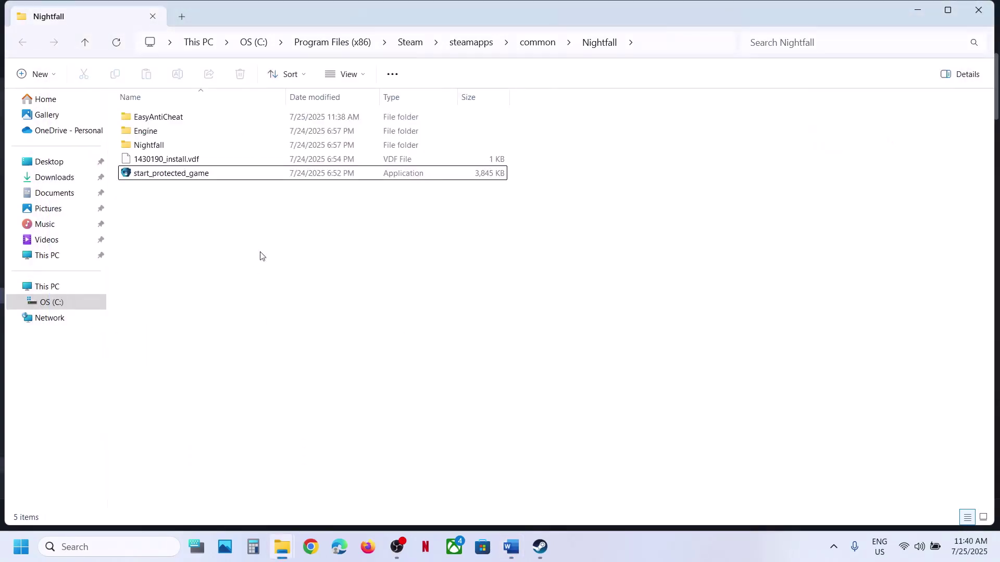
pyautogui.doubleClick(158, 134)
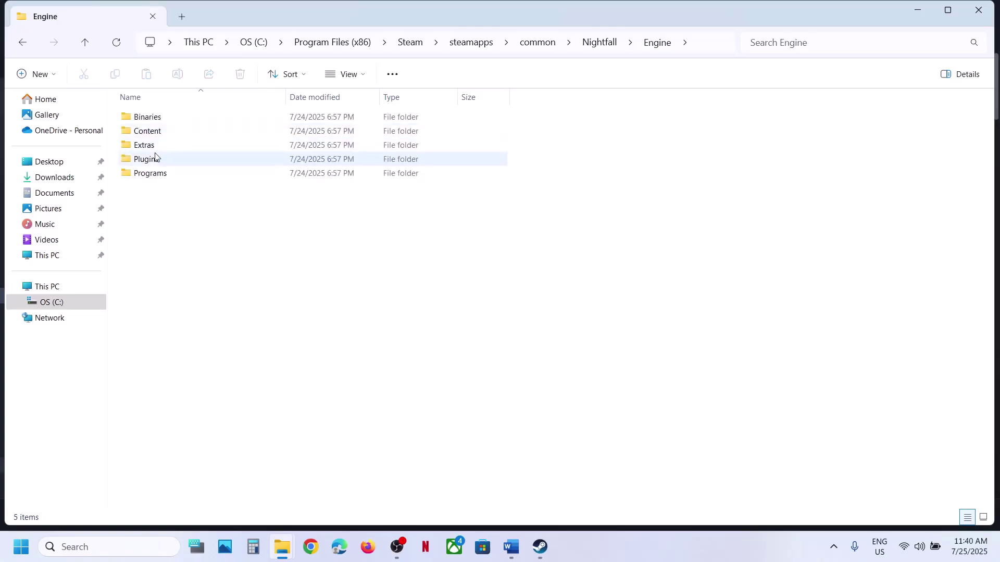
pyautogui.doubleClick(153, 158)
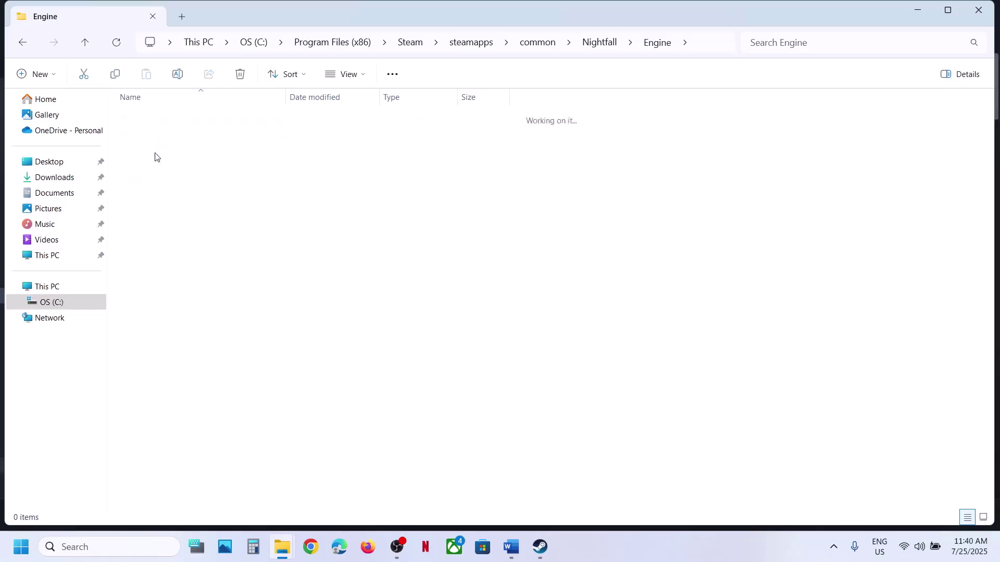
pyautogui.click(86, 44)
pyautogui.click(86, 44)
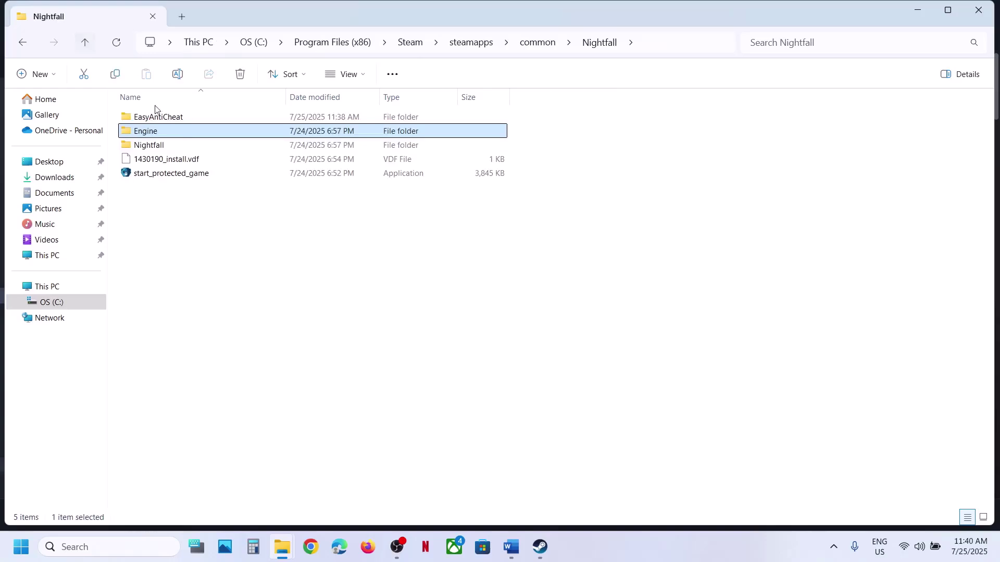
# Step: Open the Nightfall\Plugins\StreamlineCore\Binaries\ThirdParty\Win64 subfolder of the game folder
pyautogui.click(157, 148)
pyautogui.doubleClick(157, 148)
pyautogui.click(157, 147)
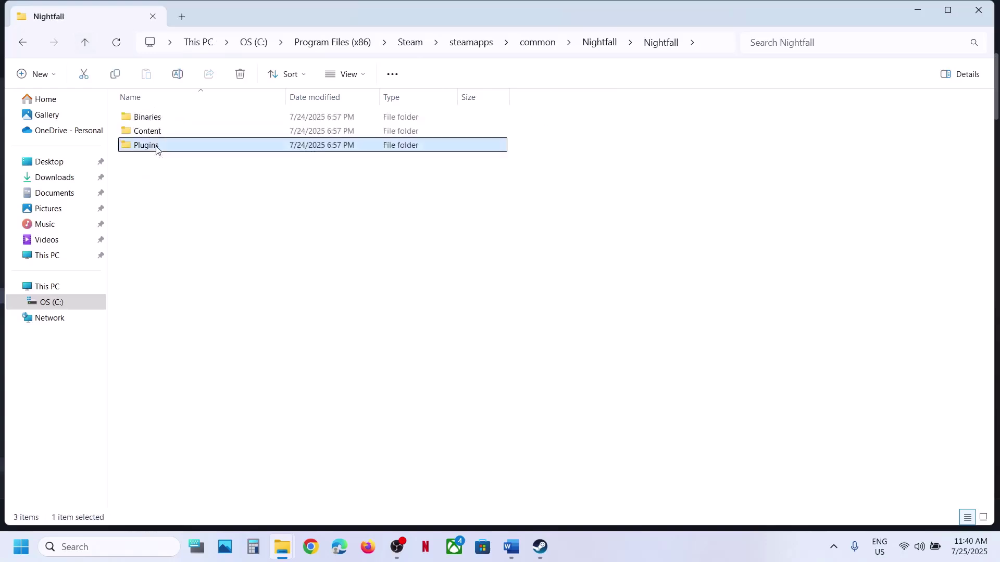
pyautogui.doubleClick(167, 149)
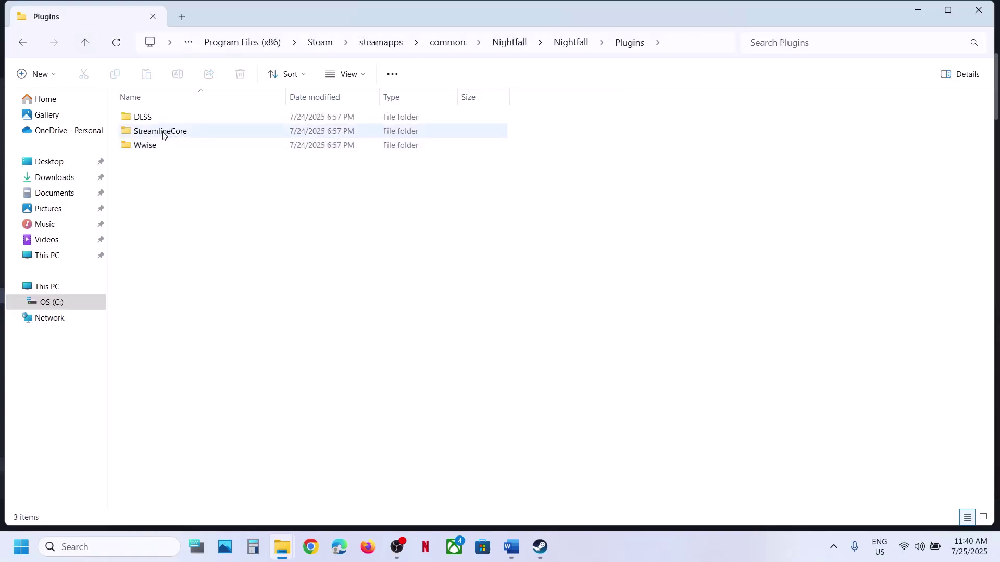
pyautogui.click(163, 134)
pyautogui.doubleClick(163, 134)
pyautogui.doubleClick(175, 124)
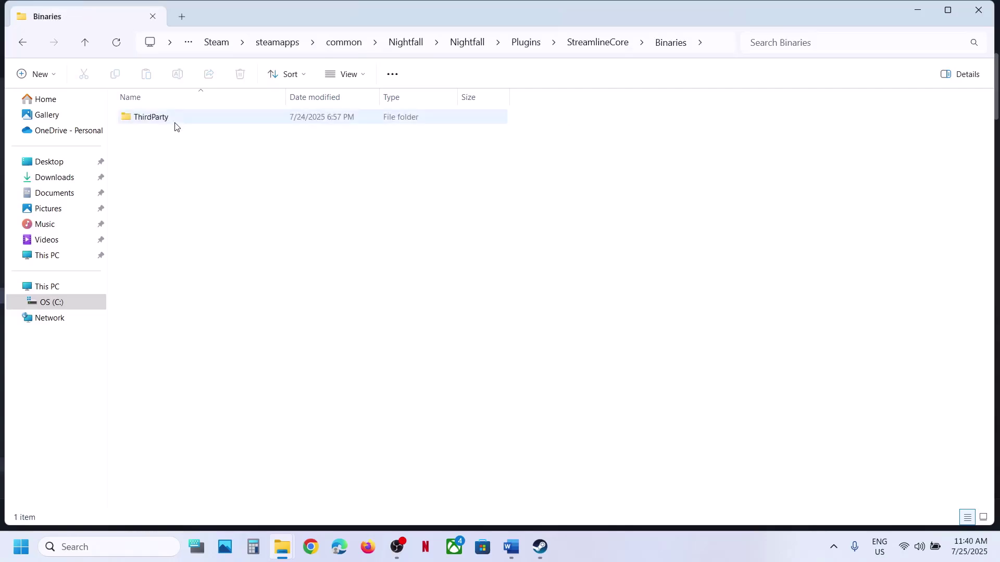
pyautogui.click(175, 124)
pyautogui.doubleClick(175, 124)
pyautogui.click(175, 124)
pyautogui.doubleClick(175, 124)
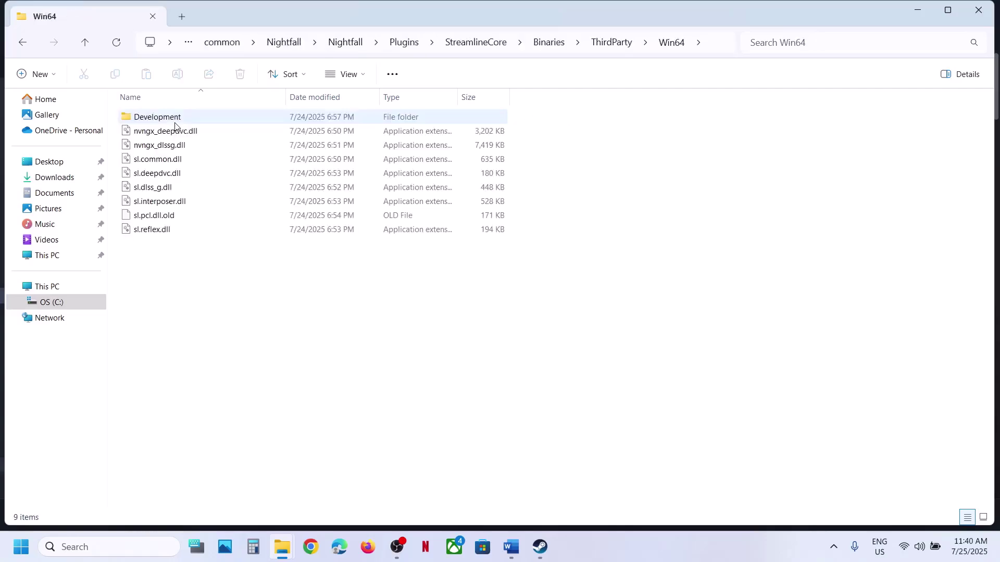
# Step: Rename sl.pcl.dll.old to sl.pcl.dll and accept the file extension change
pyautogui.click(159, 221)
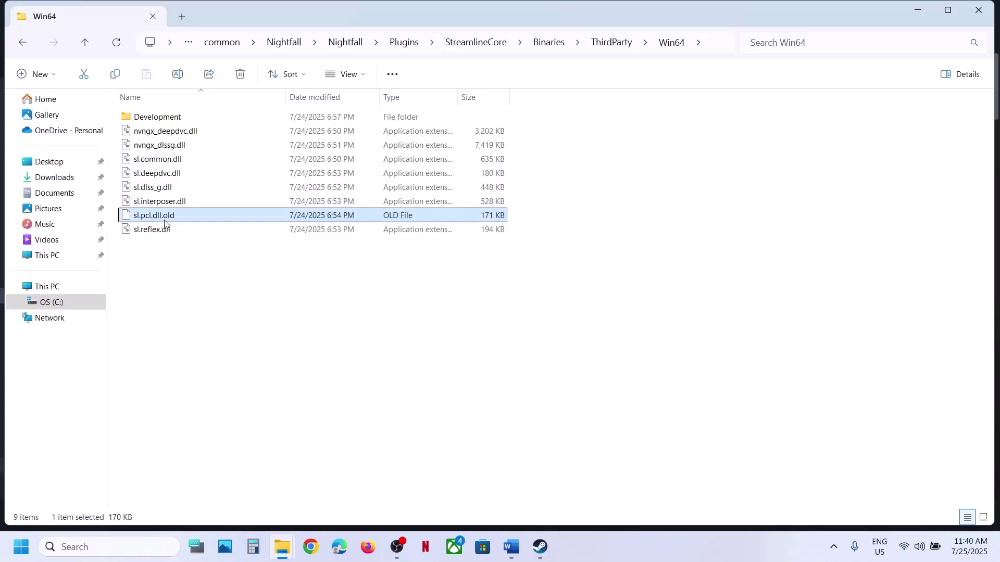
pyautogui.rightClick(164, 223)
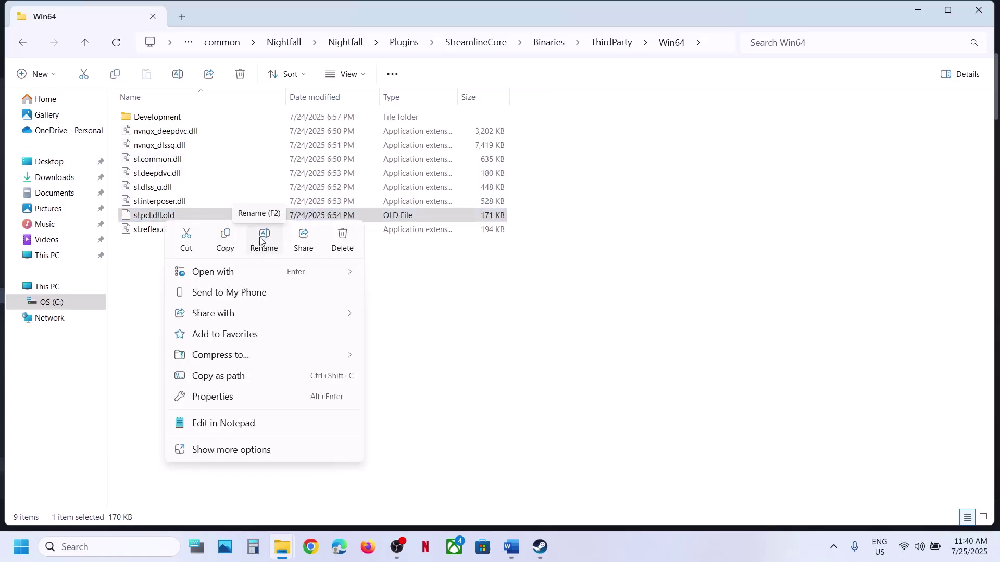
pyautogui.click(261, 240)
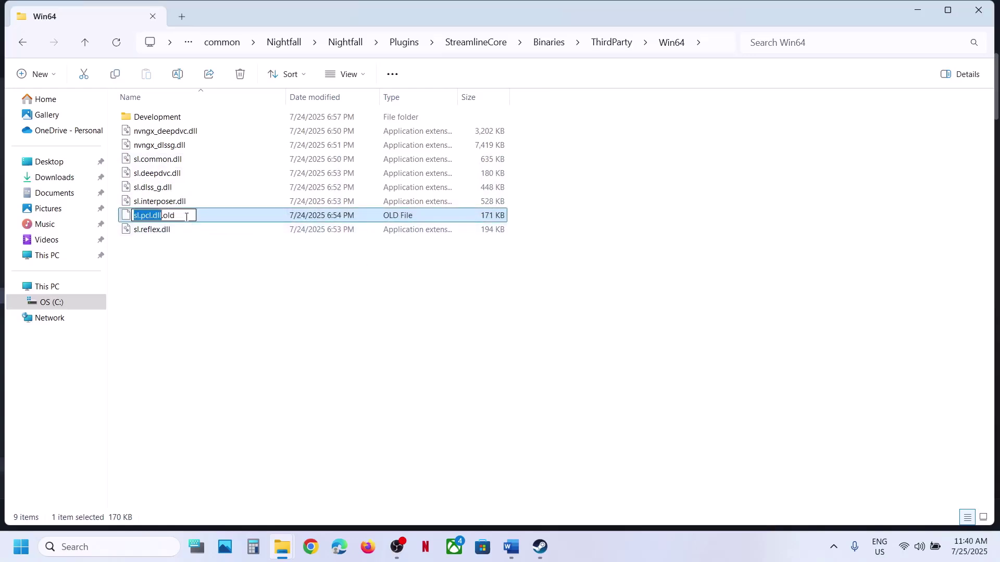
pyautogui.click(186, 217)
pyautogui.press('BackSpace')
pyautogui.press('BackSpace')
pyautogui.press('BackSpace')
pyautogui.press('BackSpace')
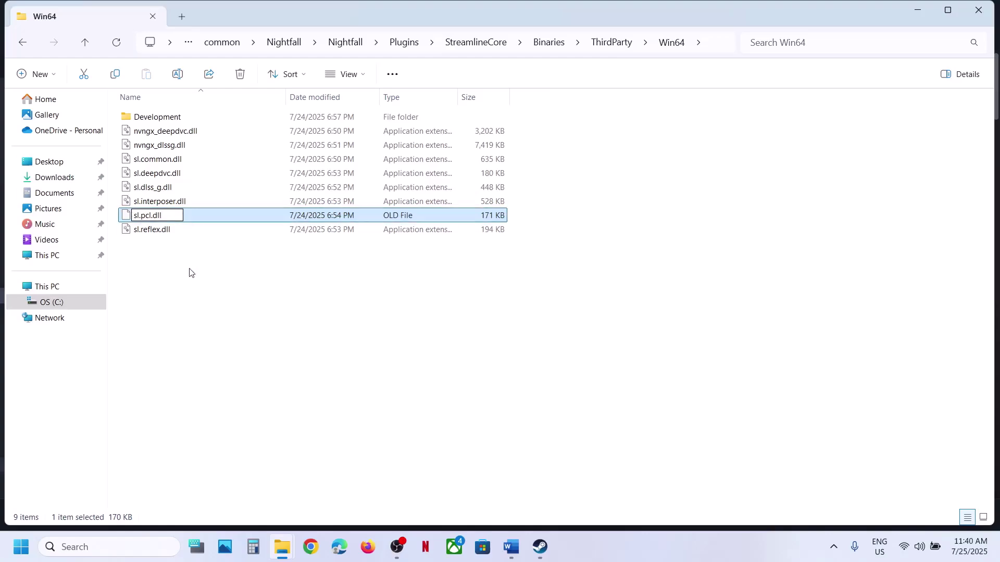
pyautogui.click(187, 289)
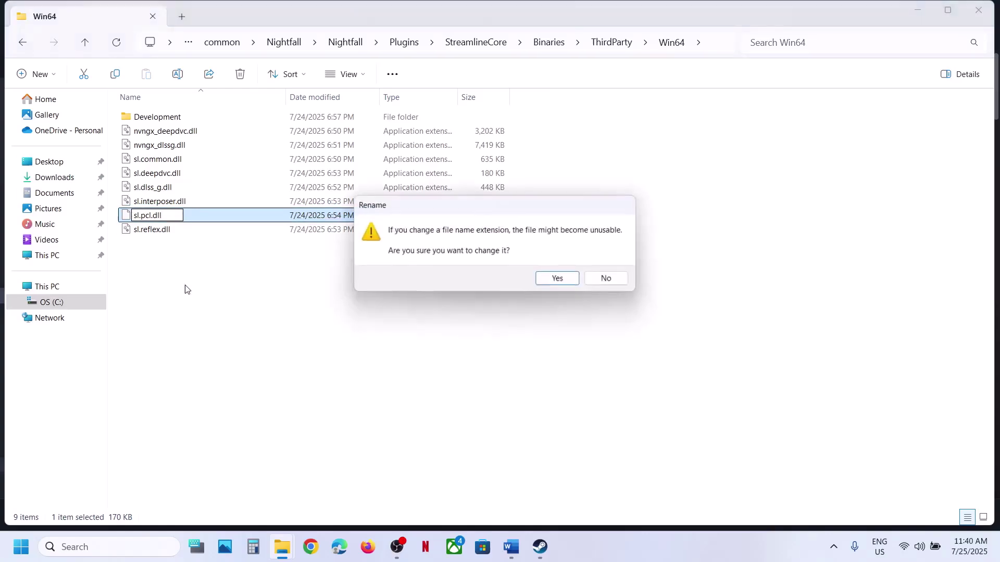
pyautogui.click(558, 279)
# Step: Back up sl.pcl.dll by copying it to the middle of the desktop, and return to the Win64 folder
pyautogui.rightClick(139, 218)
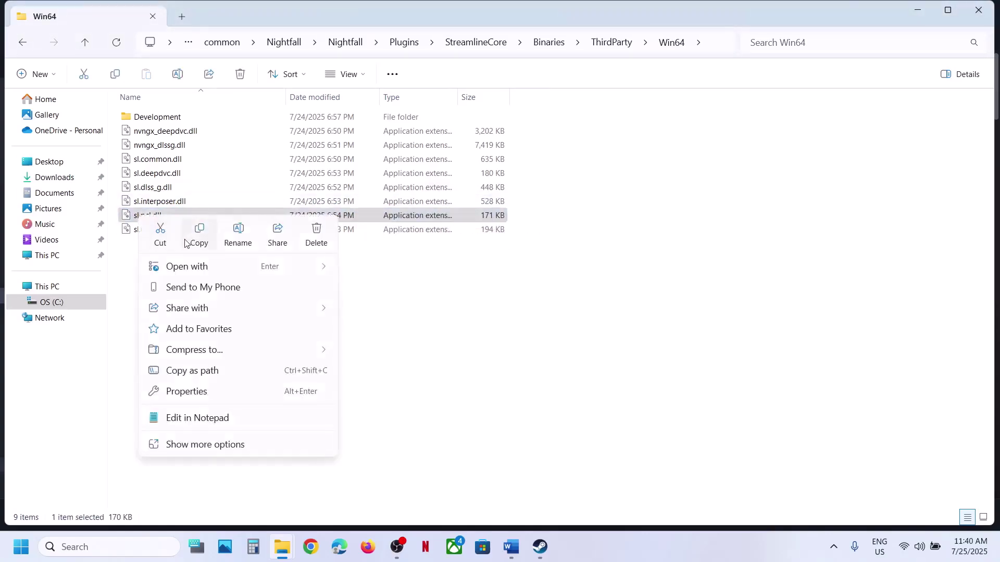
pyautogui.click(197, 233)
pyautogui.press('super+d')
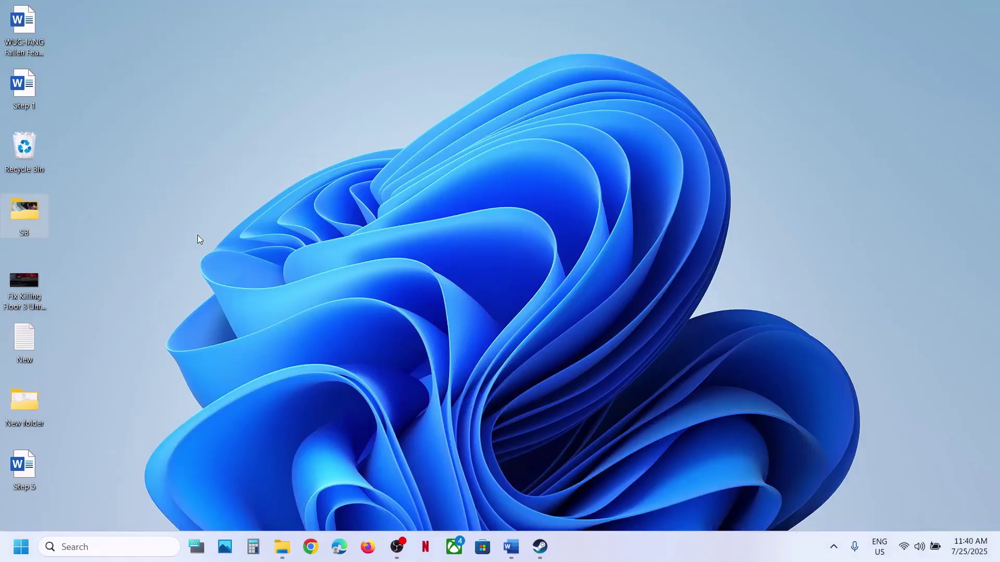
pyautogui.hotkey('ctrl', 'v')
pyautogui.moveTo(77, 33); pyautogui.dragTo(490, 255)
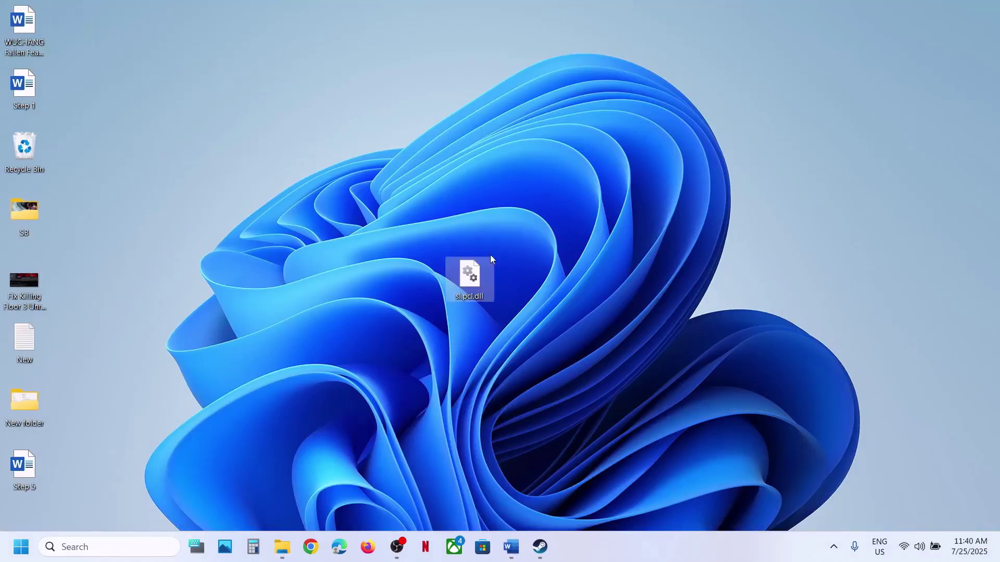
pyautogui.press('super+d')
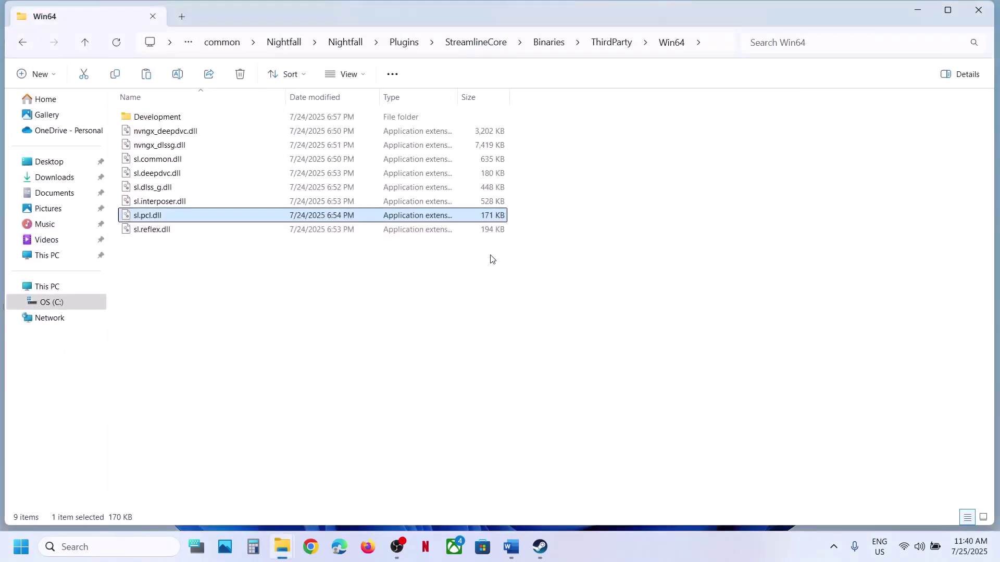
# Step: Rename sl.pcl.dll in the Win64 folder to sl.pcl.dll.old
pyautogui.rightClick(159, 219)
pyautogui.click(262, 232)
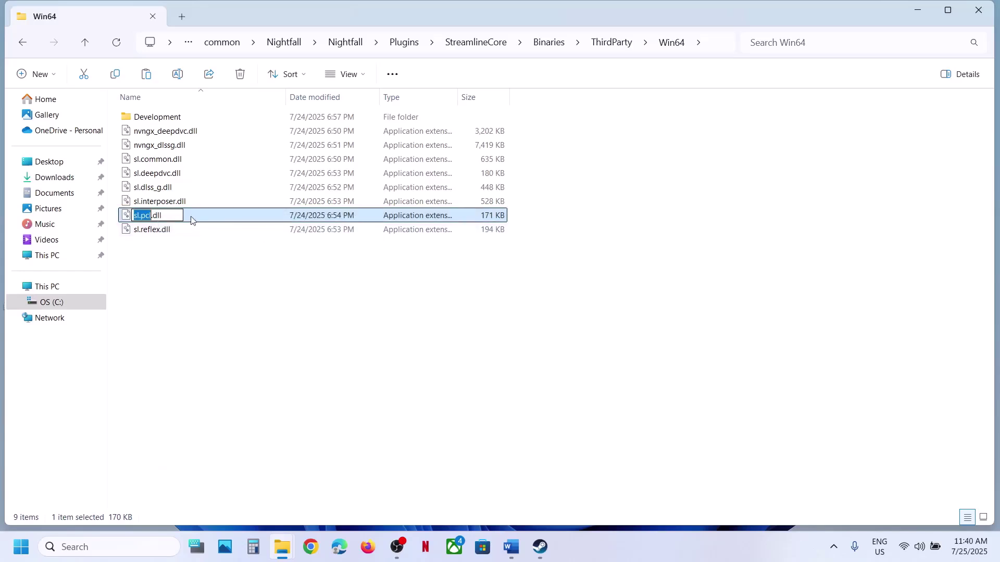
pyautogui.click(174, 214)
pyautogui.write('.old')
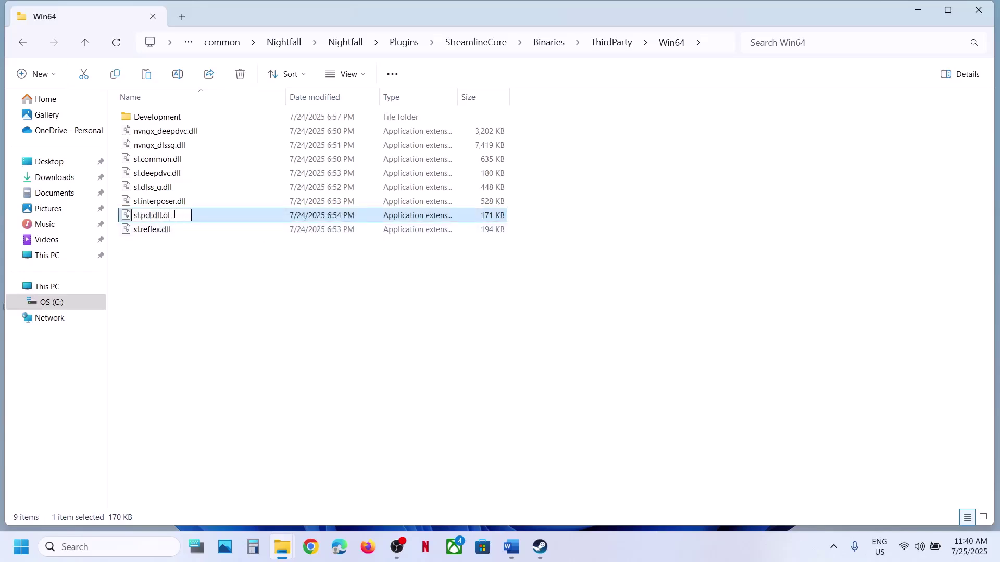
pyautogui.press('Return')
pyautogui.click(248, 288)
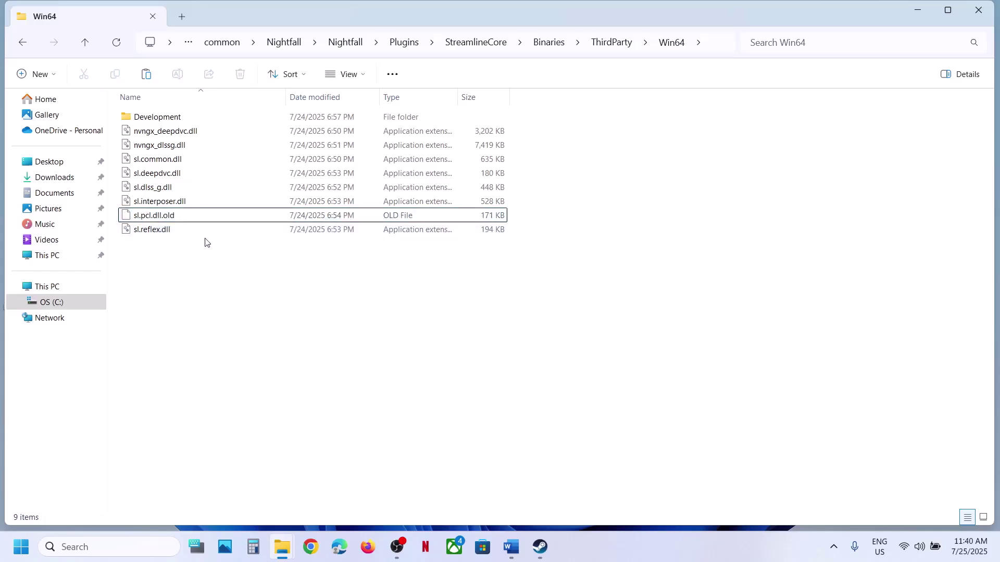
pyautogui.moveTo(212, 233)
# Step: Bring up Steam, return to the Word notes and read Step 6 on trying power saver mode
pyautogui.click(540, 547)
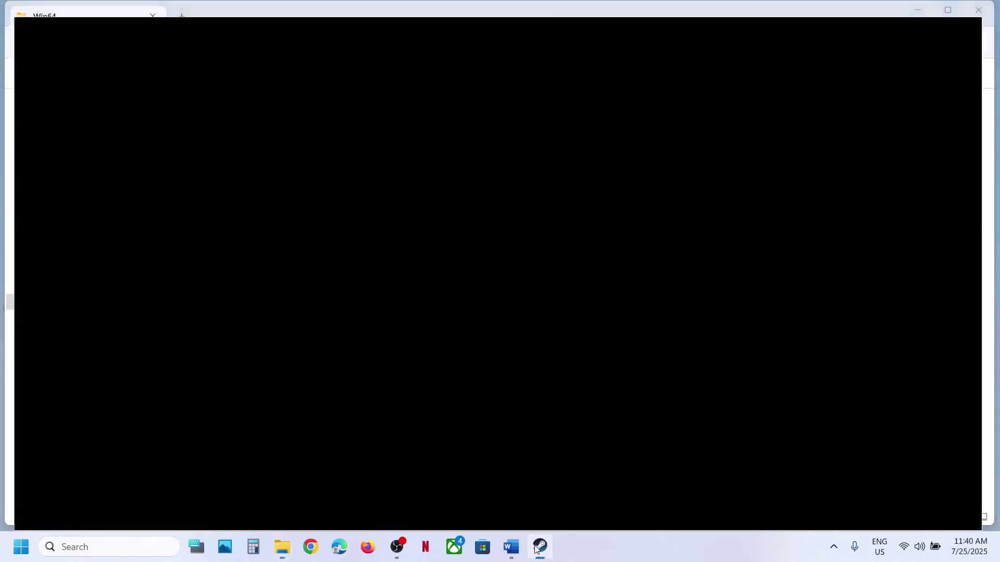
pyautogui.click(502, 548)
pyautogui.scroll(-3, 378, 374)
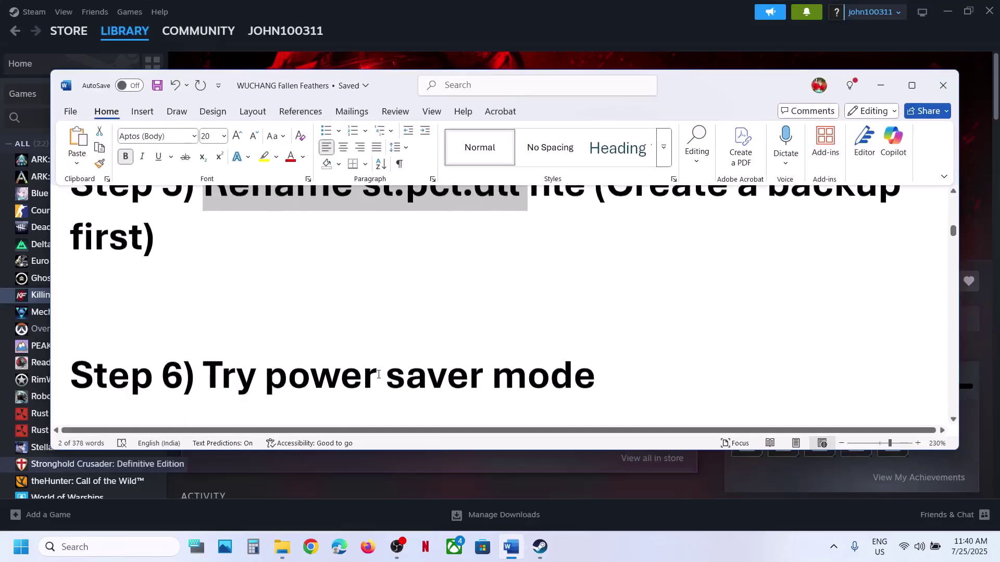
pyautogui.moveTo(203, 330); pyautogui.dragTo(595, 338)
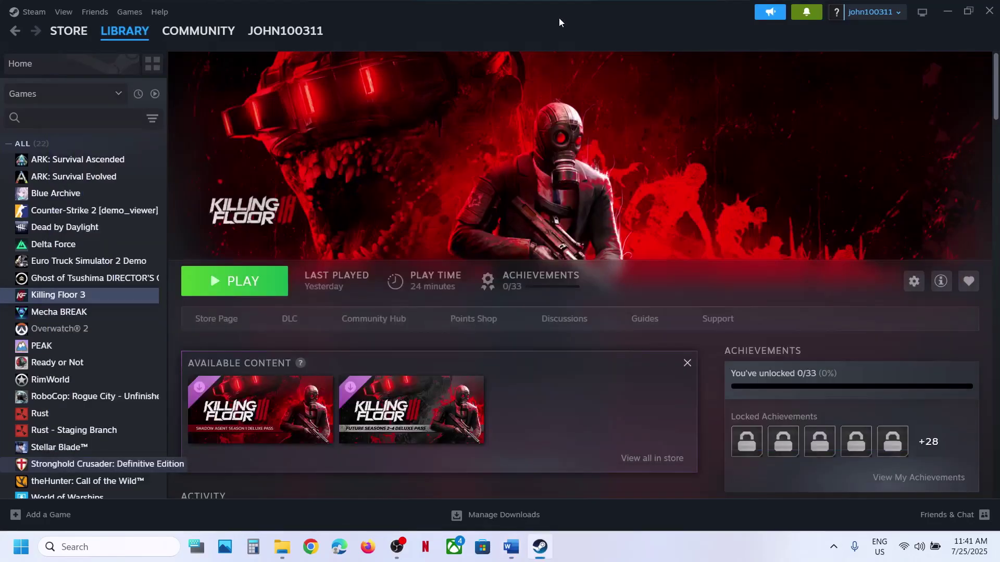
# Step: Search Windows for "control", open Control Panel and go to Power Options under Hardware and Sound
pyautogui.click(559, 17)
pyautogui.click(126, 542)
pyautogui.write('control')
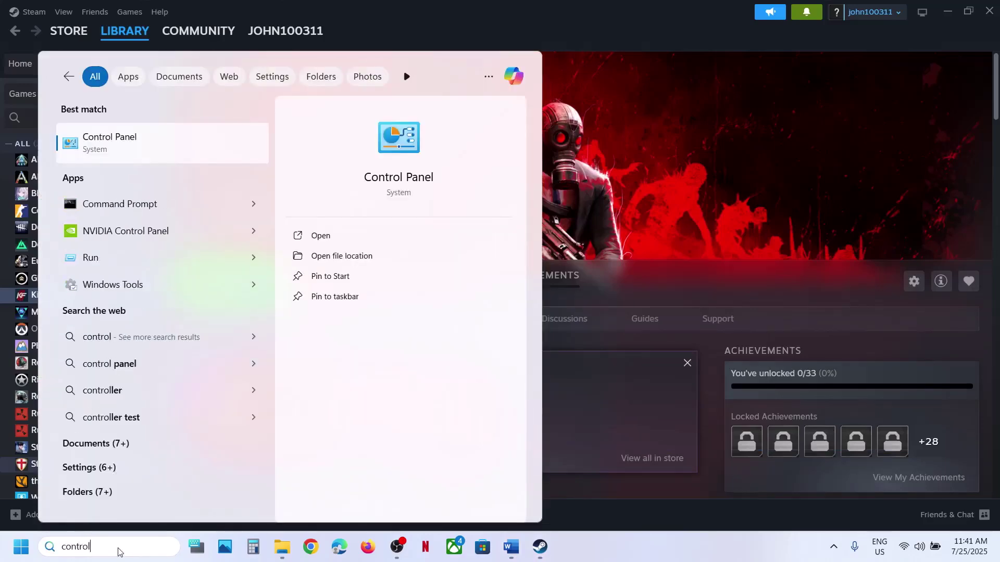
pyautogui.press('Return')
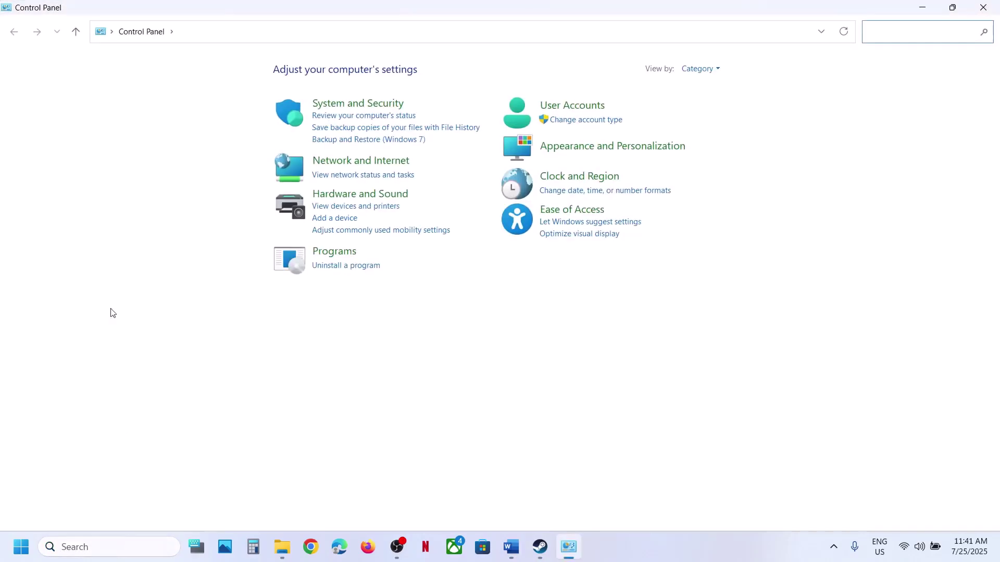
pyautogui.click(366, 195)
pyautogui.click(206, 177)
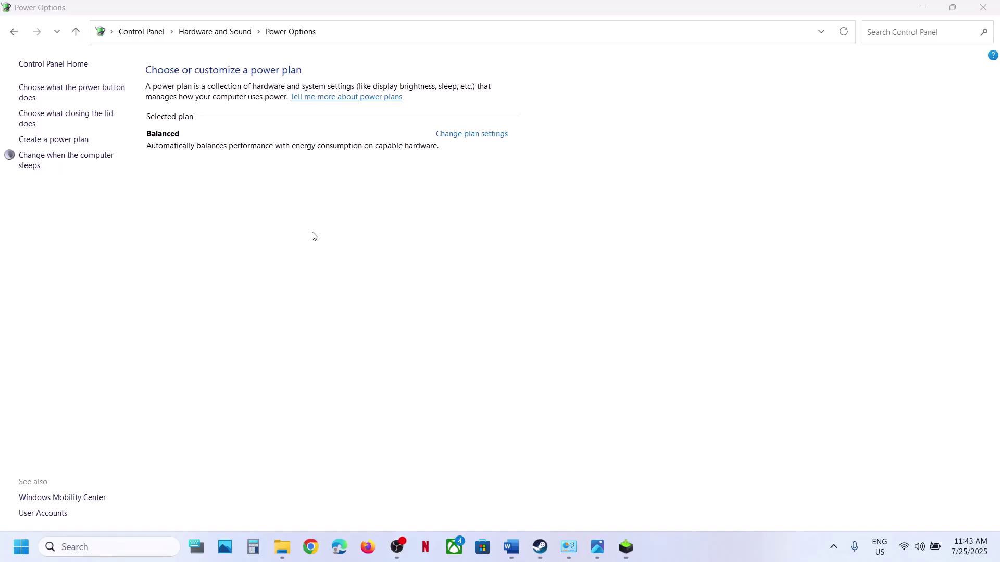
# Step: Switch to Photos and examine the power plan picture and the Intel Extreme Tuning Utility picture with its Performance Core Ratio setting
pyautogui.click(597, 547)
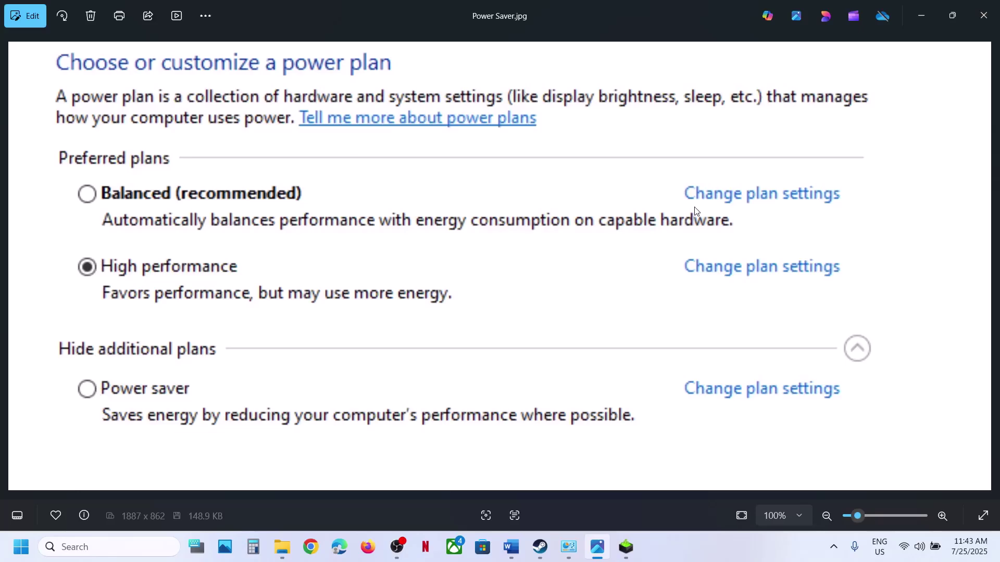
pyautogui.press('Right')
pyautogui.scroll(5, 695, 211)
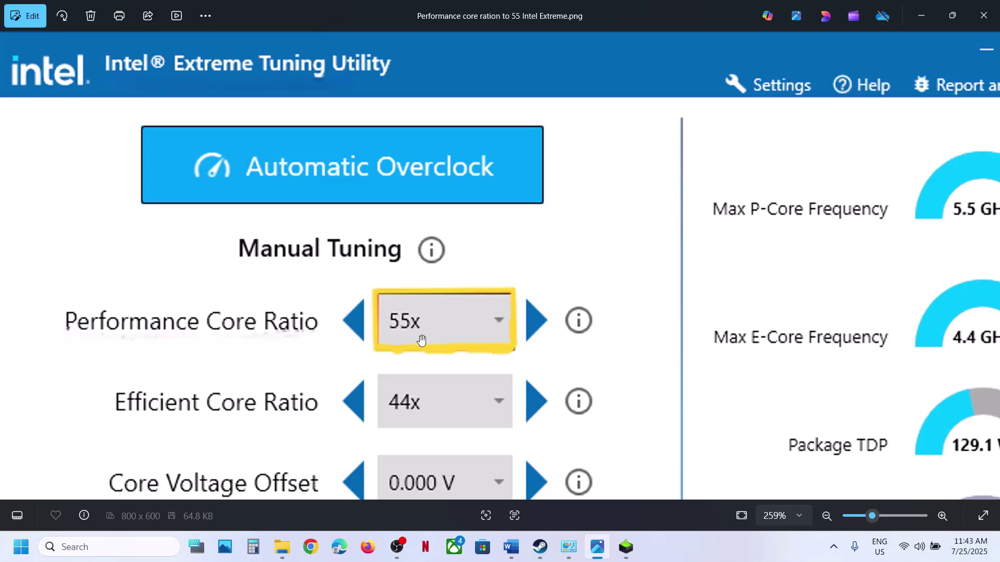
pyautogui.scroll(-3, 422, 339)
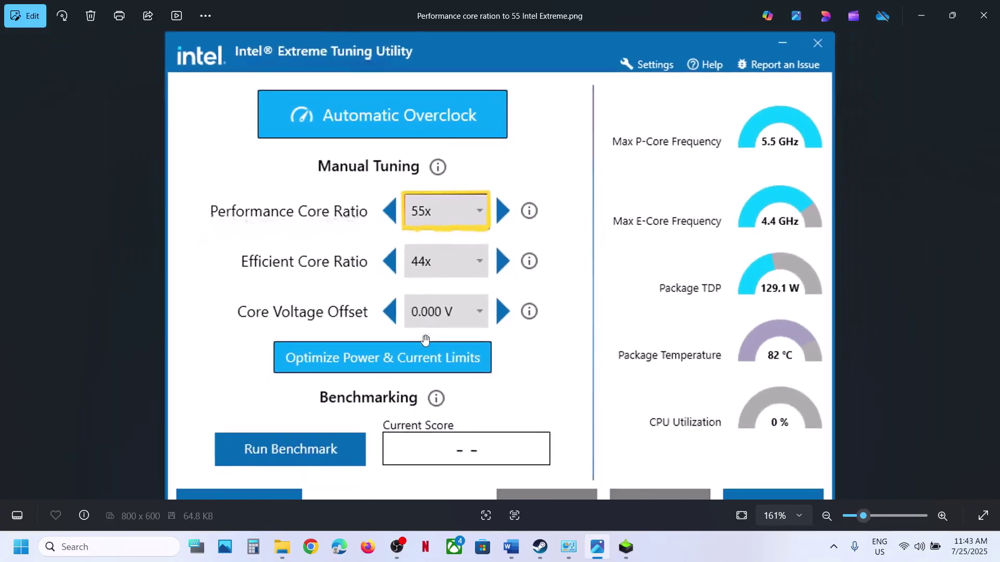
pyautogui.scroll(-2, 587, 422)
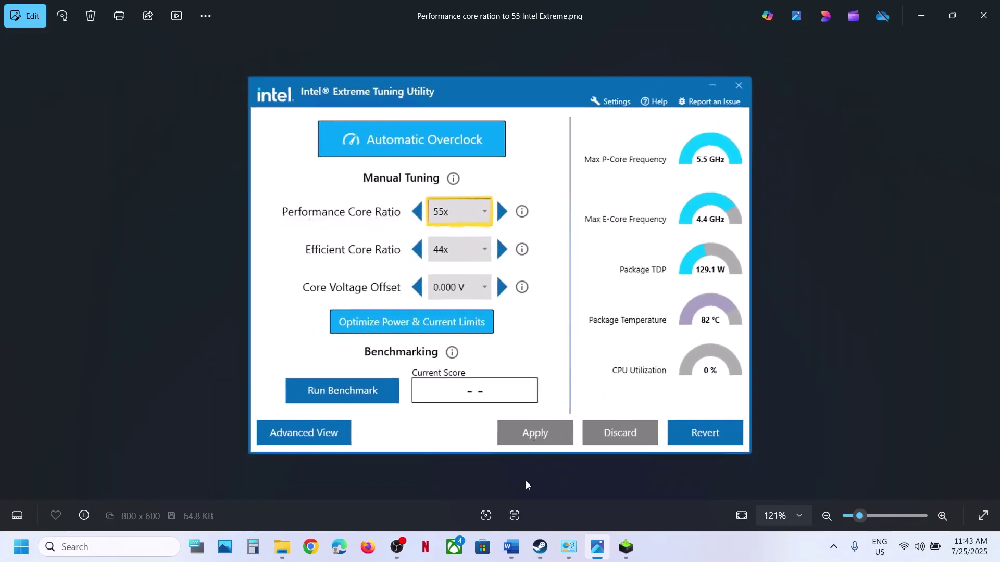
# Step: Return to the Word notes over Steam and read Step 7 on increasing virtual memory
pyautogui.click(540, 547)
pyautogui.click(511, 546)
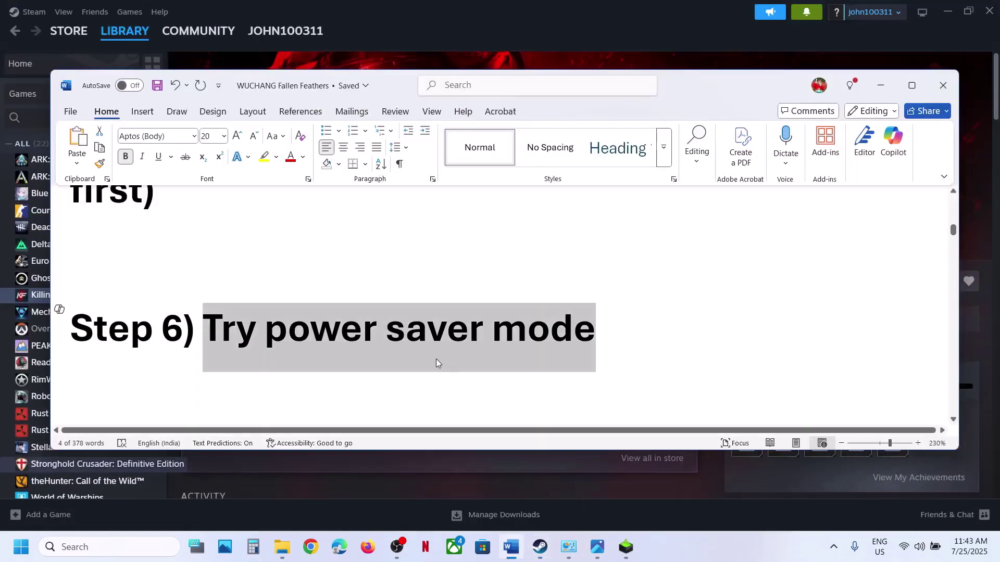
pyautogui.scroll(-3, 437, 359)
pyautogui.scroll(-2, 382, 347)
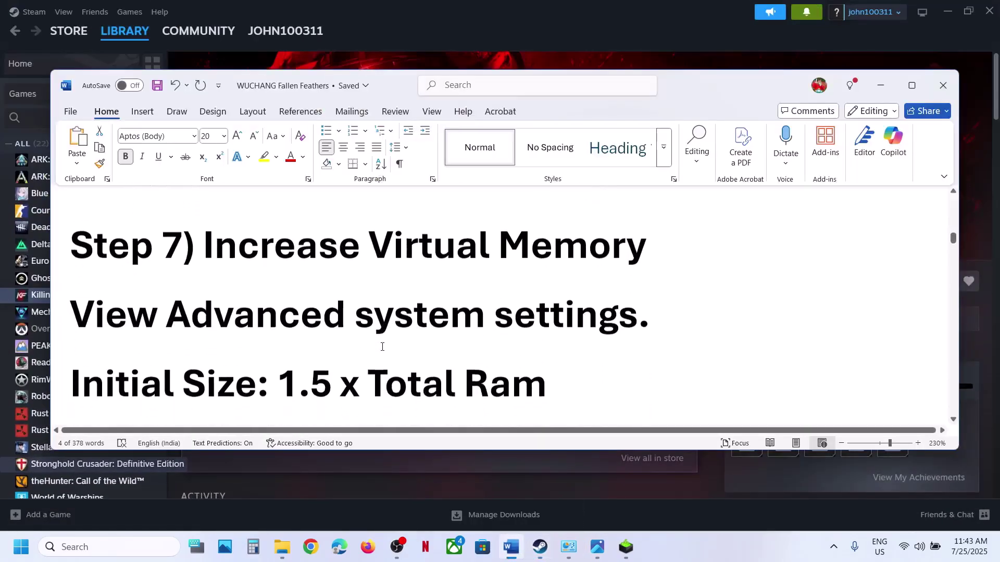
# Step: Copy "View Advanced system settings." from the notes and use it as the Windows search to open the advanced System Properties
pyautogui.tripleClick(392, 304)
pyautogui.hotkey('ctrl', 'c')
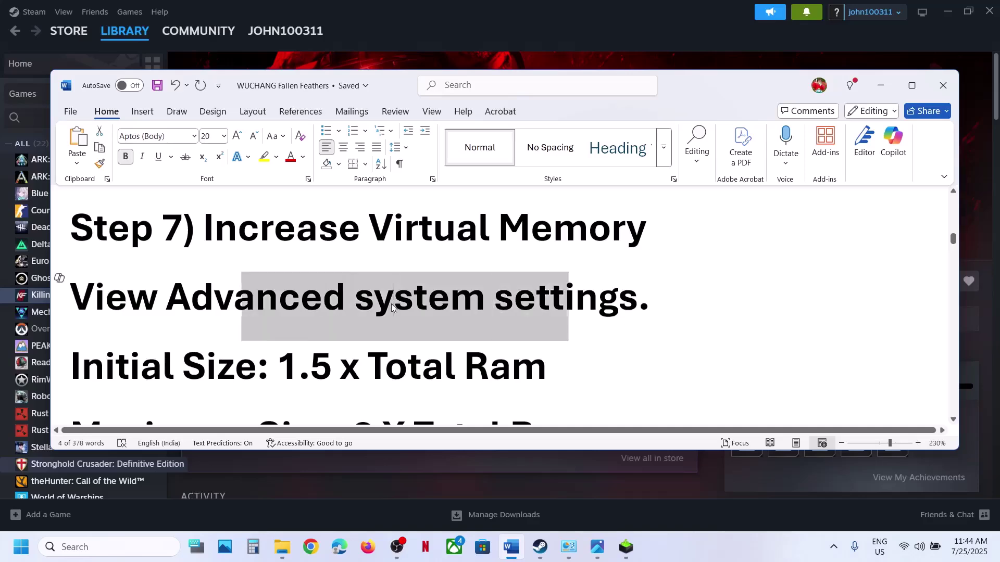
pyautogui.click(81, 542)
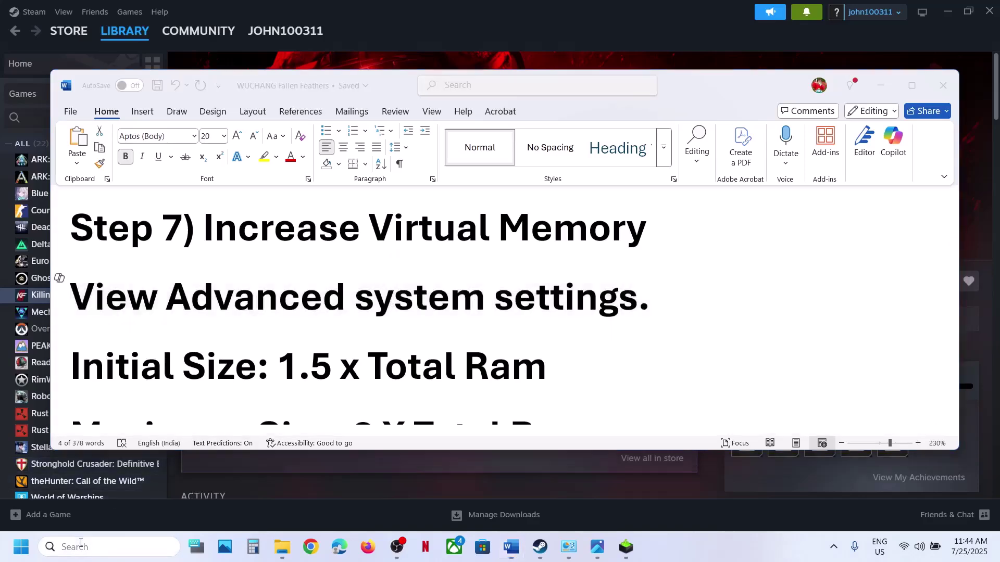
pyautogui.hotkey('ctrl', 'v')
pyautogui.click(194, 150)
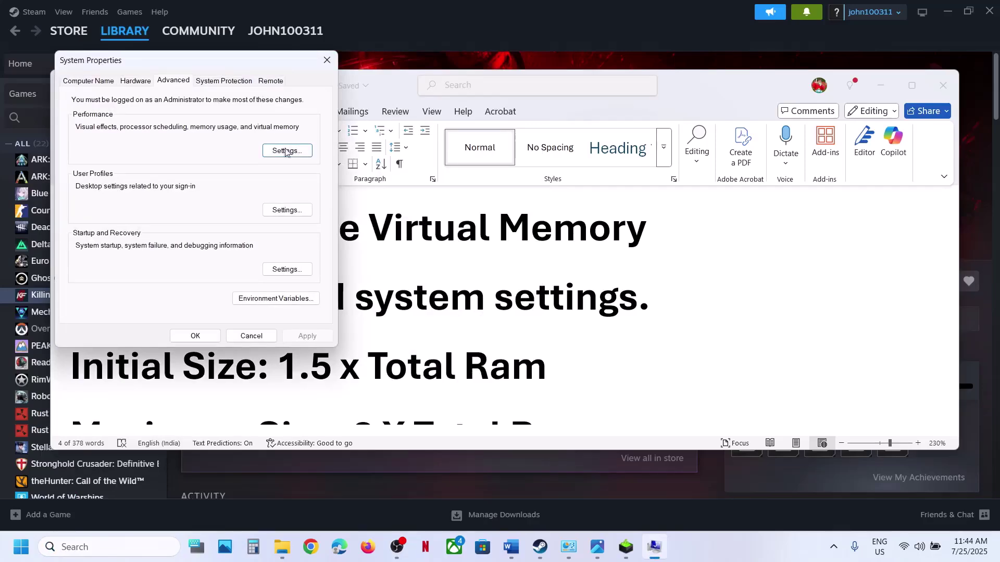
# Step: Open the Virtual Memory dialog from the advanced Performance Options and move it clear of the other windows
pyautogui.click(286, 152)
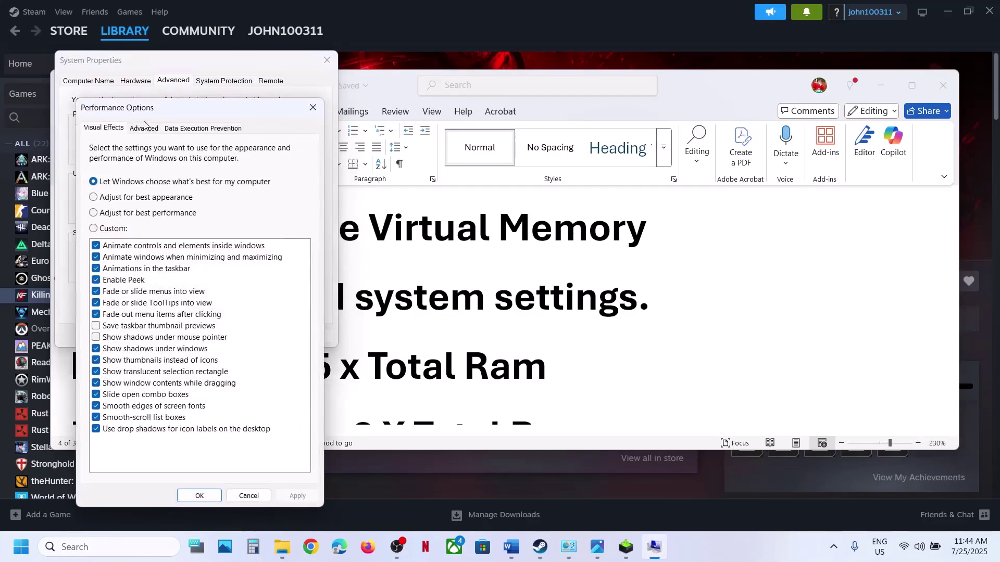
pyautogui.click(145, 129)
pyautogui.click(278, 302)
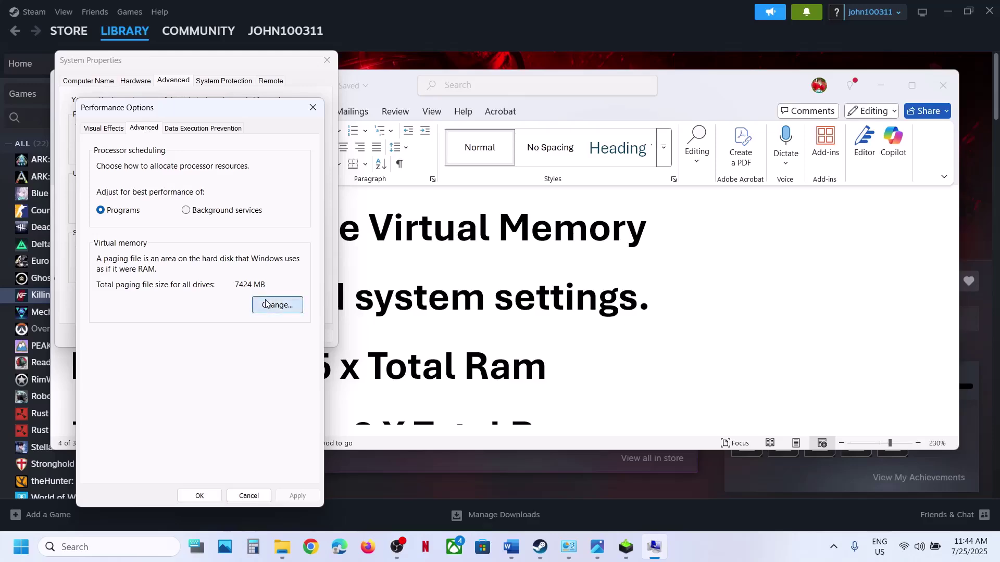
pyautogui.moveTo(213, 140); pyautogui.dragTo(405, 137)
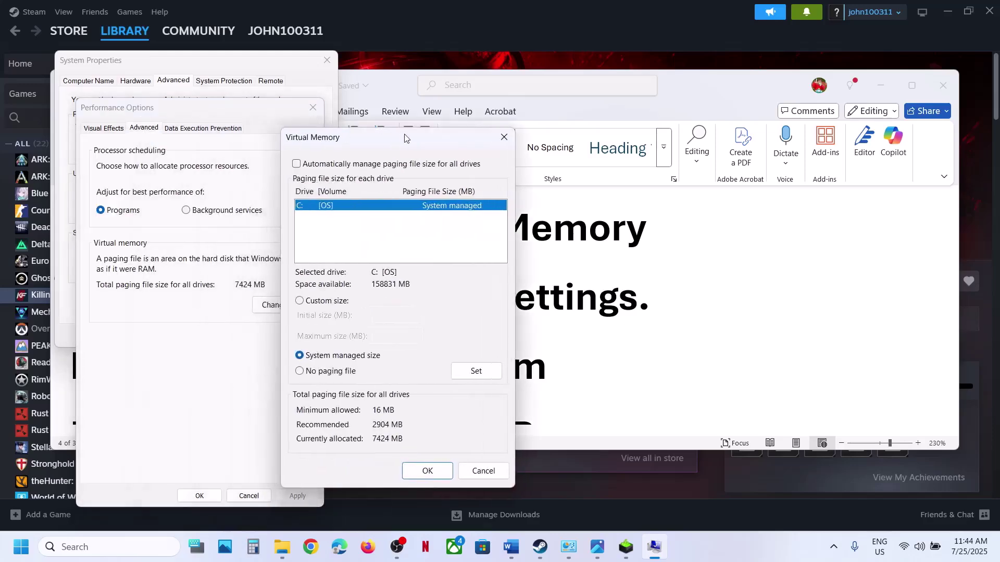
# Step: Keep automatic paging file management off and choose a custom size for drive C:
pyautogui.click(298, 164)
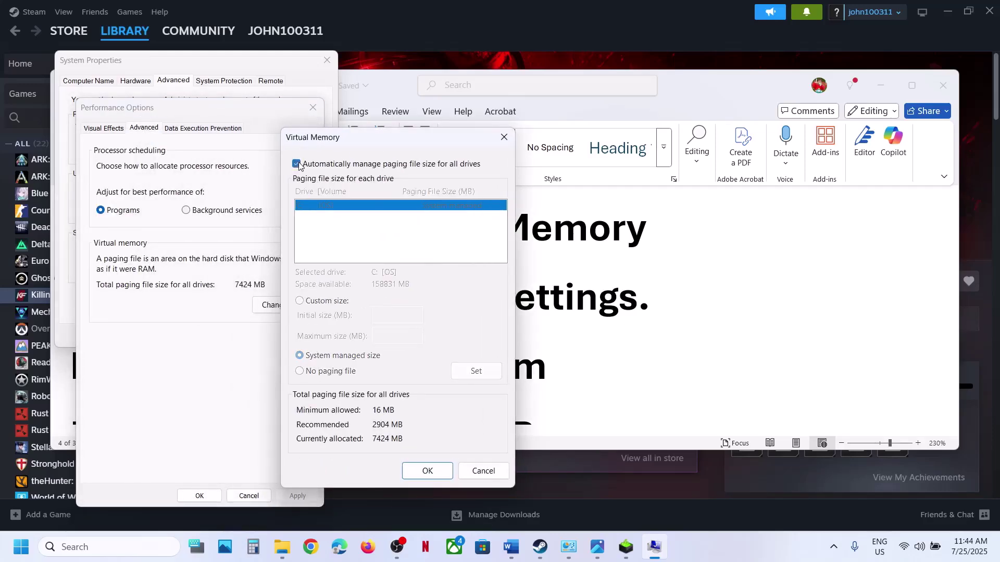
pyautogui.click(297, 165)
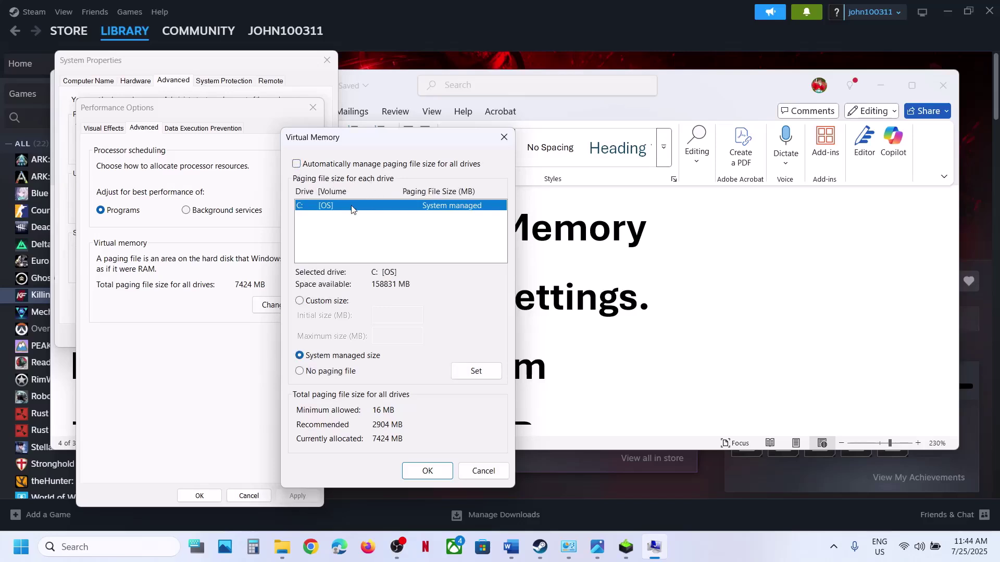
pyautogui.click(300, 302)
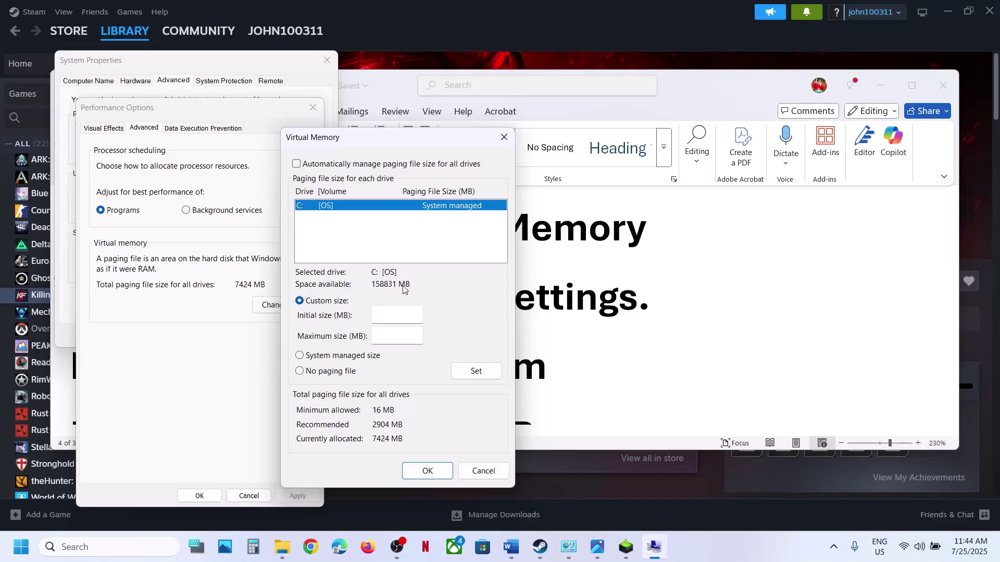
pyautogui.click(378, 315)
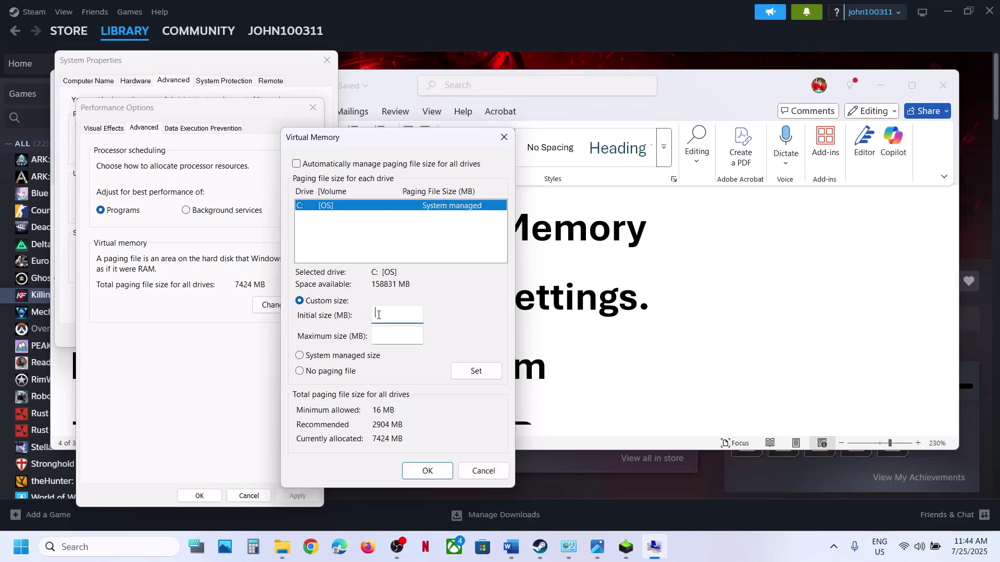
# Step: Read the initial size formula in the Word notes and check the installed RAM on the System About page in Windows Settings
pyautogui.click(567, 333)
pyautogui.scroll(-1, 313, 358)
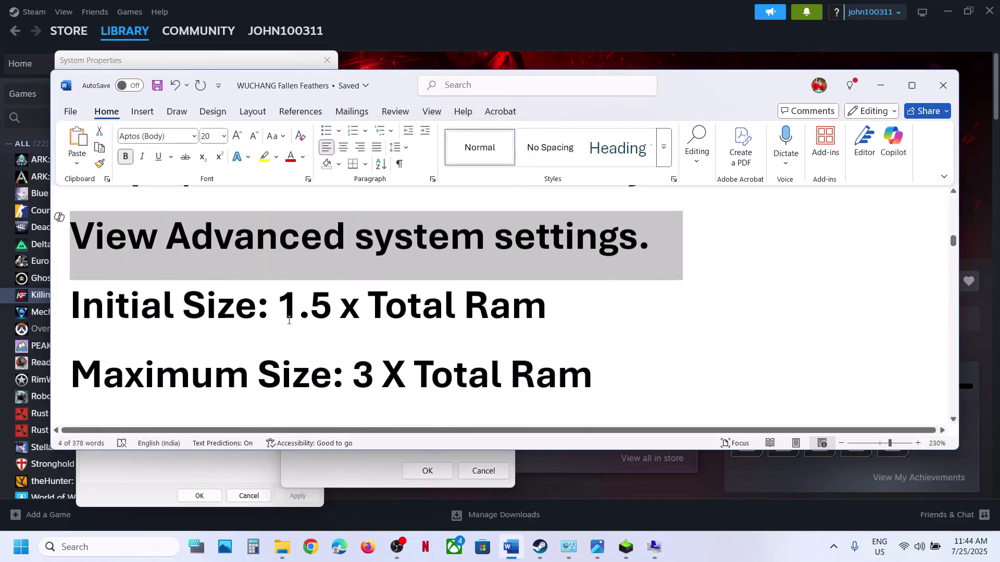
pyautogui.moveTo(287, 317); pyautogui.dragTo(529, 321)
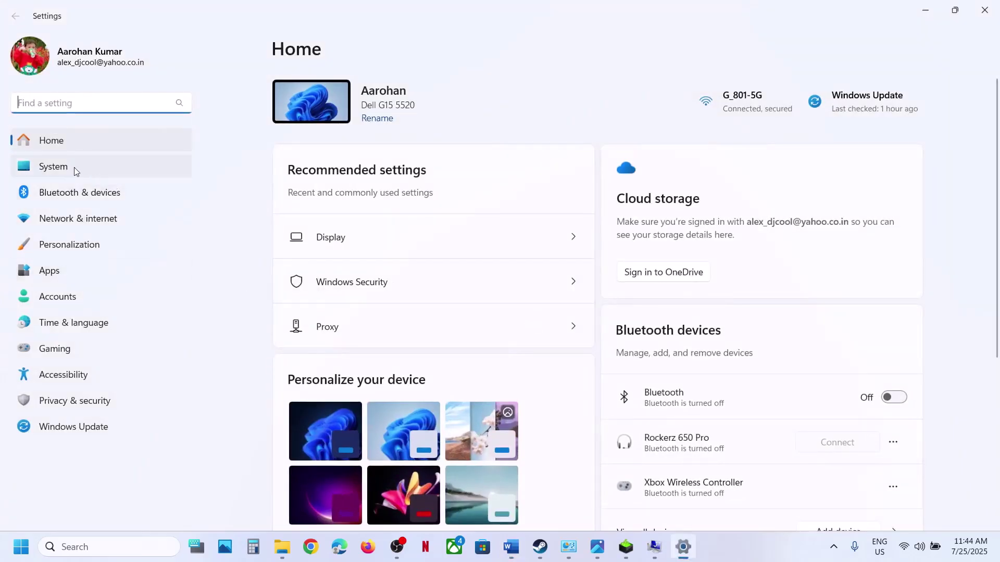
pyautogui.click(73, 168)
pyautogui.scroll(-8, 292, 202)
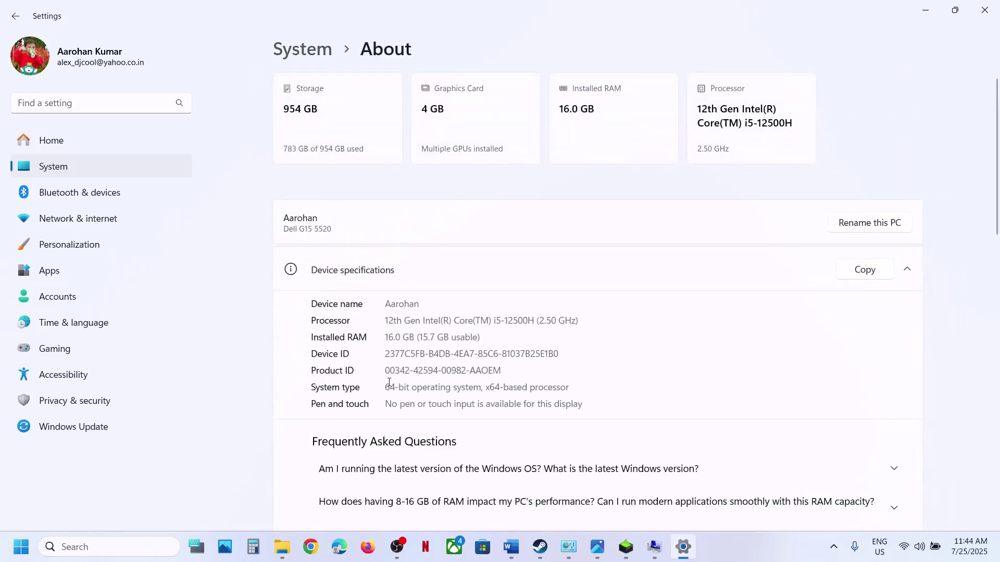
pyautogui.moveTo(389, 338); pyautogui.dragTo(443, 337)
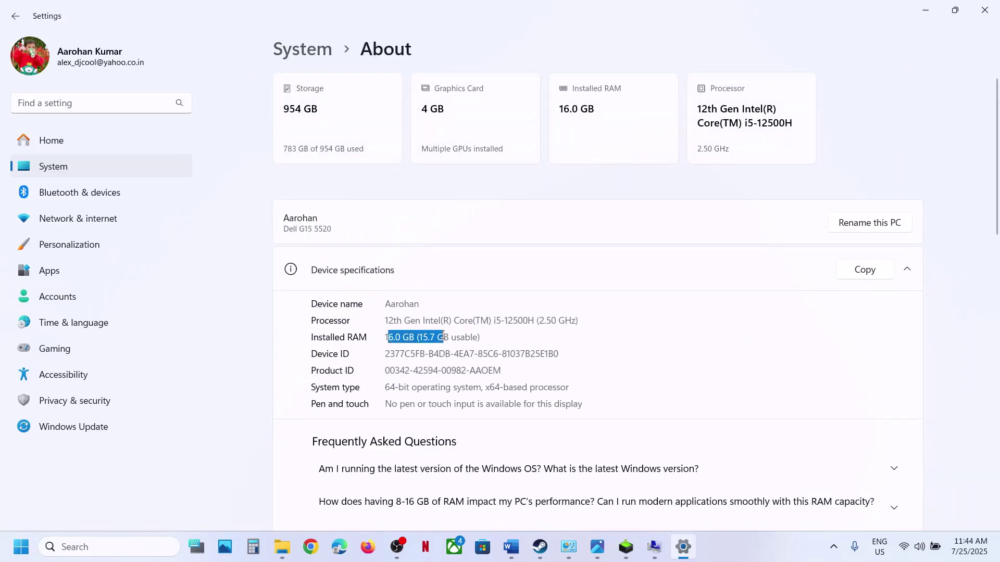
pyautogui.click(926, 14)
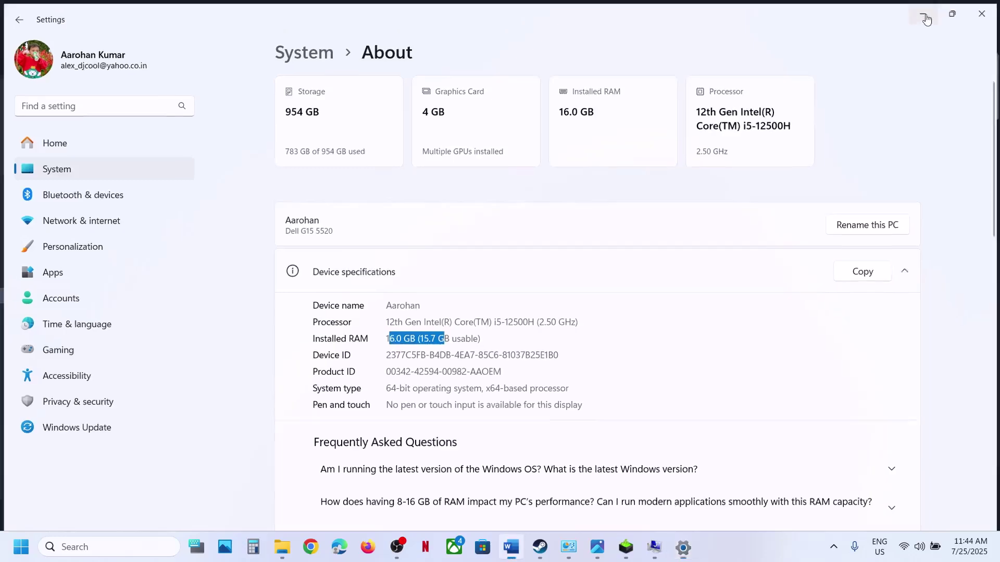
# Step: Compute 16 × 1024 × 1.5 in Calculator and enter 24576 MB as the paging file's initial size
pyautogui.click(253, 546)
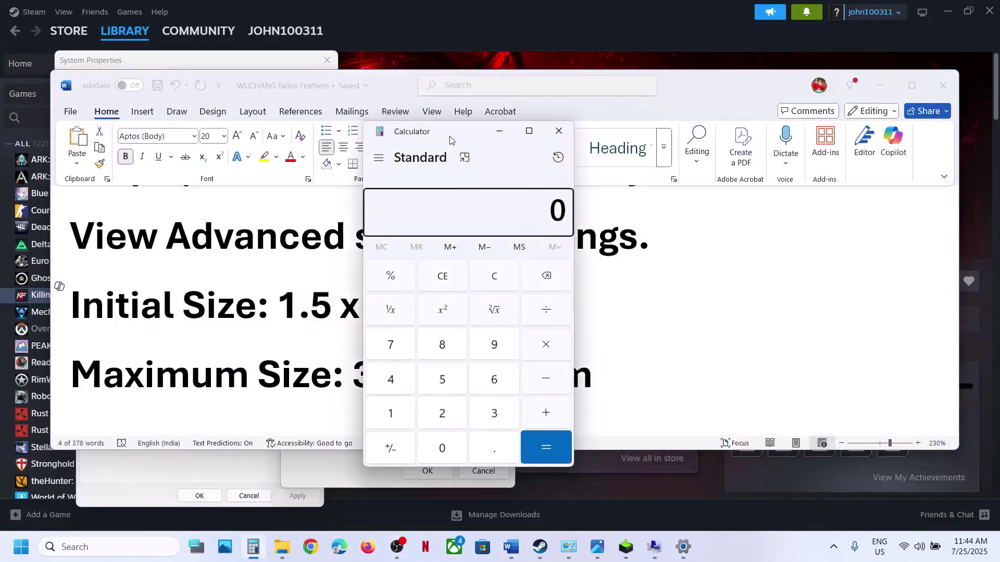
pyautogui.moveTo(451, 138); pyautogui.dragTo(665, 118)
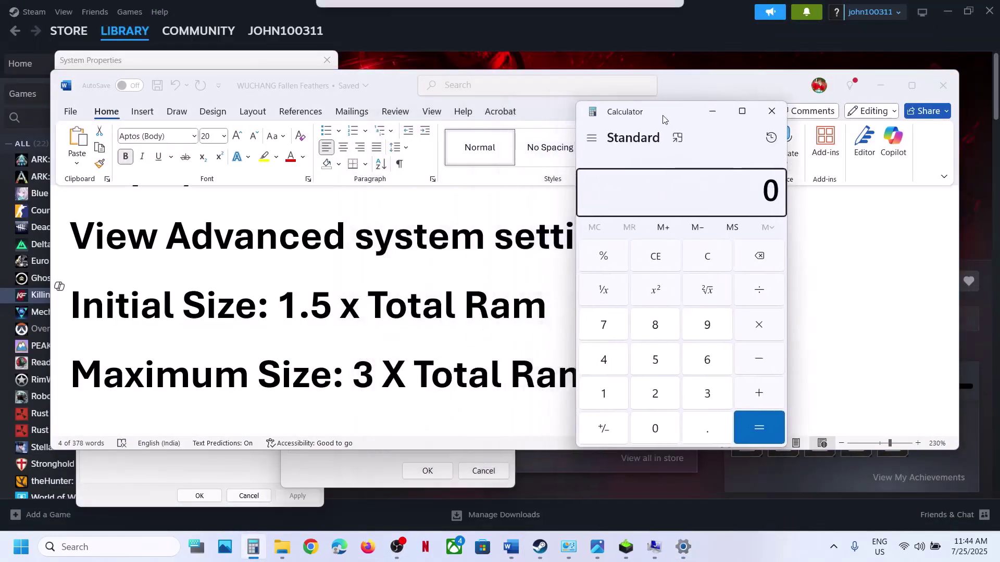
pyautogui.click(706, 265)
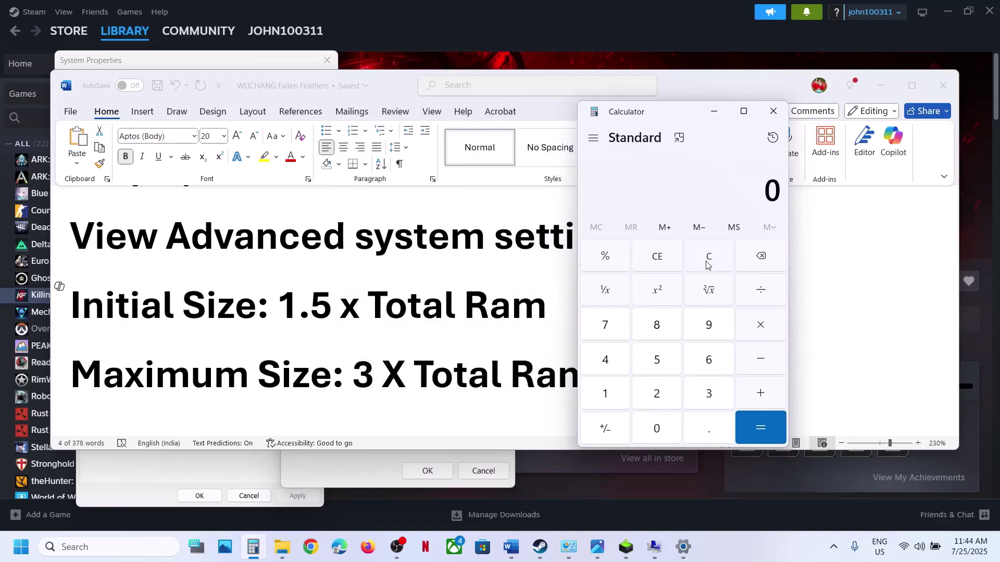
pyautogui.press('Tab')
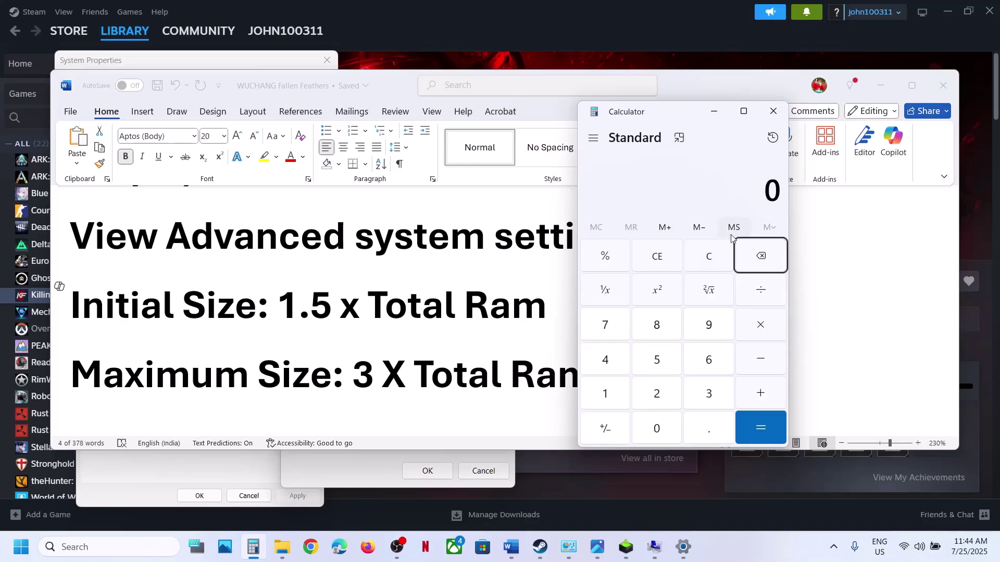
pyautogui.write('16 × 1024')
pyautogui.press('Return')
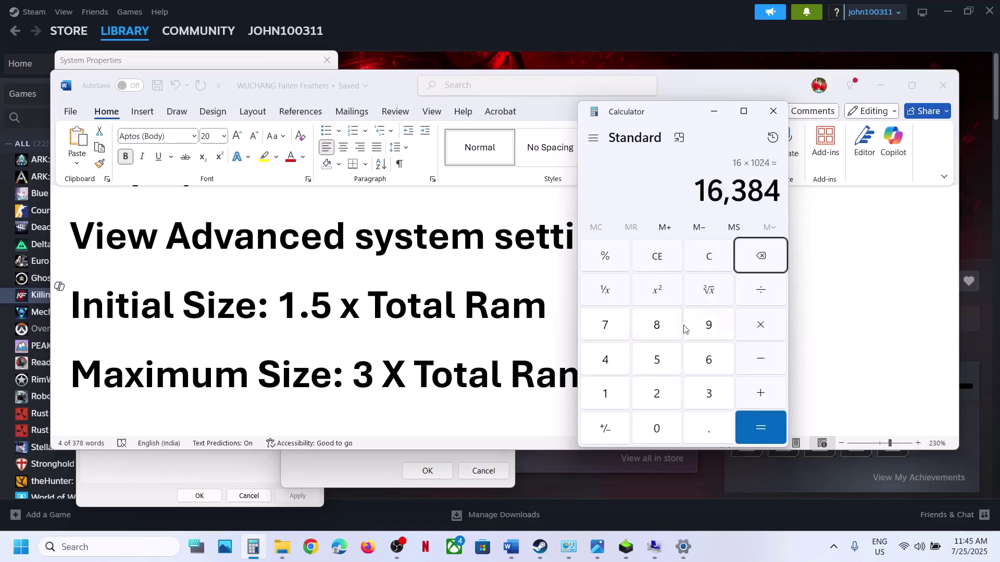
pyautogui.click(758, 336)
pyautogui.write('1.5')
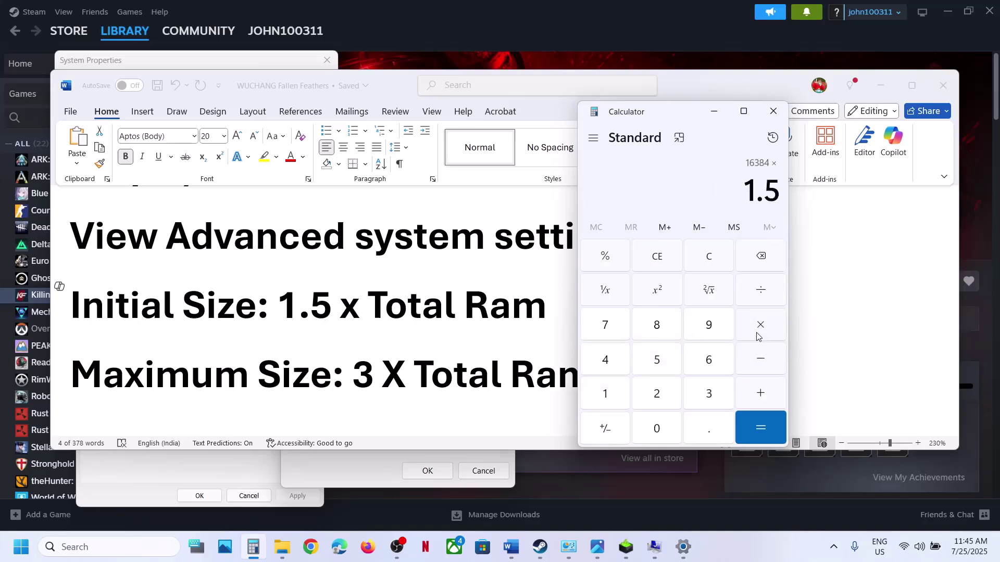
pyautogui.press('Return')
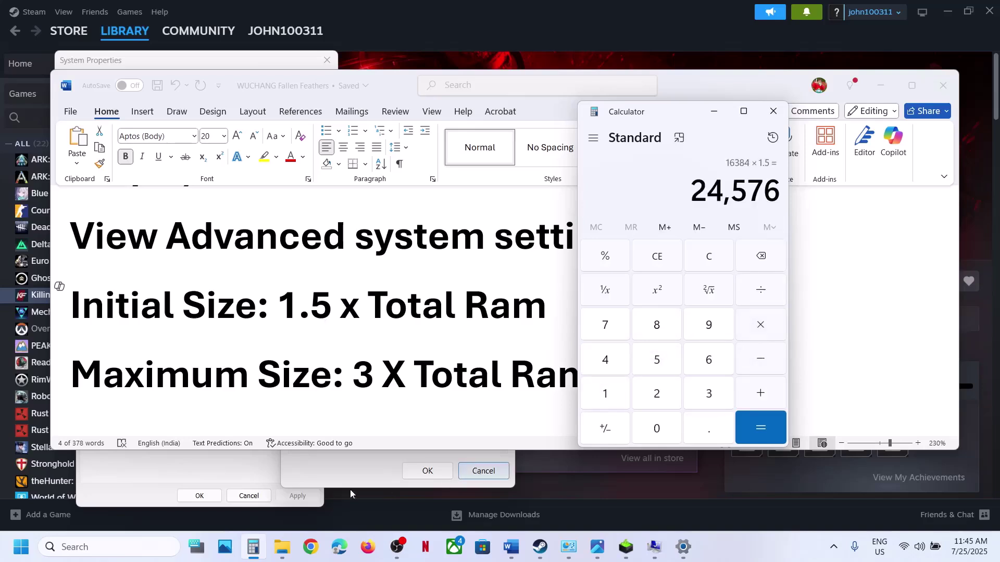
pyautogui.click(321, 475)
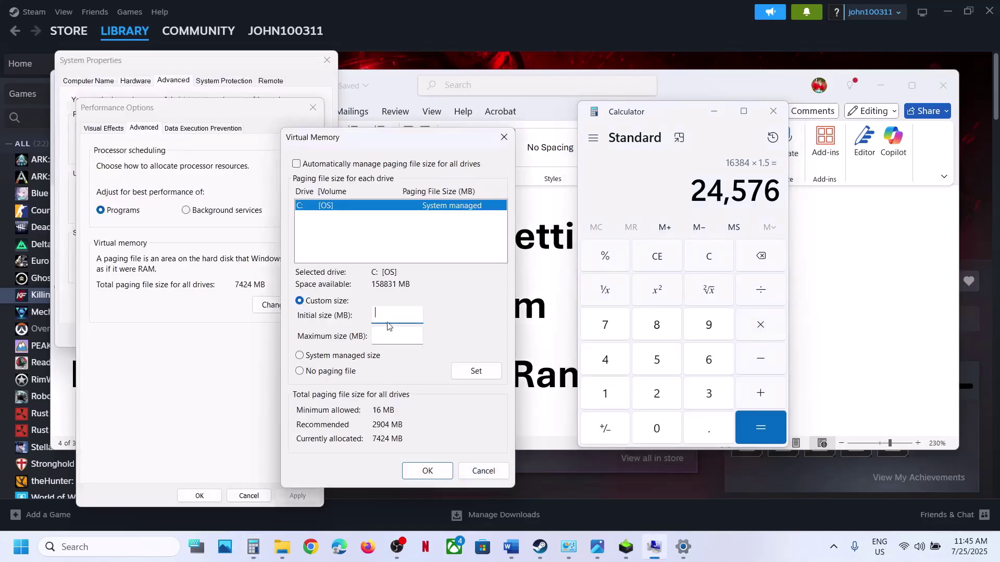
pyautogui.write('24576')
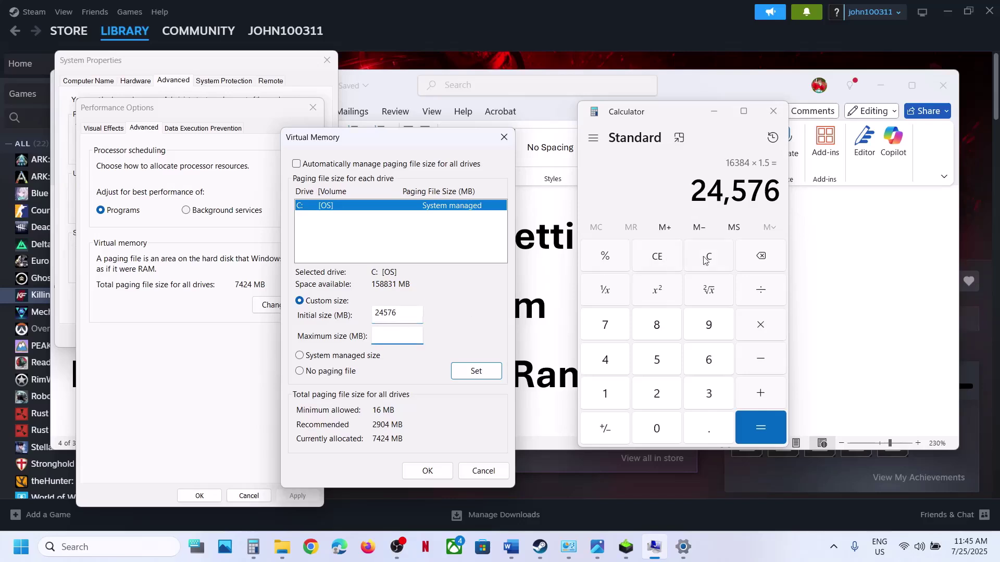
# Step: Check the maximum size formula in the Word notes and compute 16 × 1024 × 3 in Calculator
pyautogui.click(571, 303)
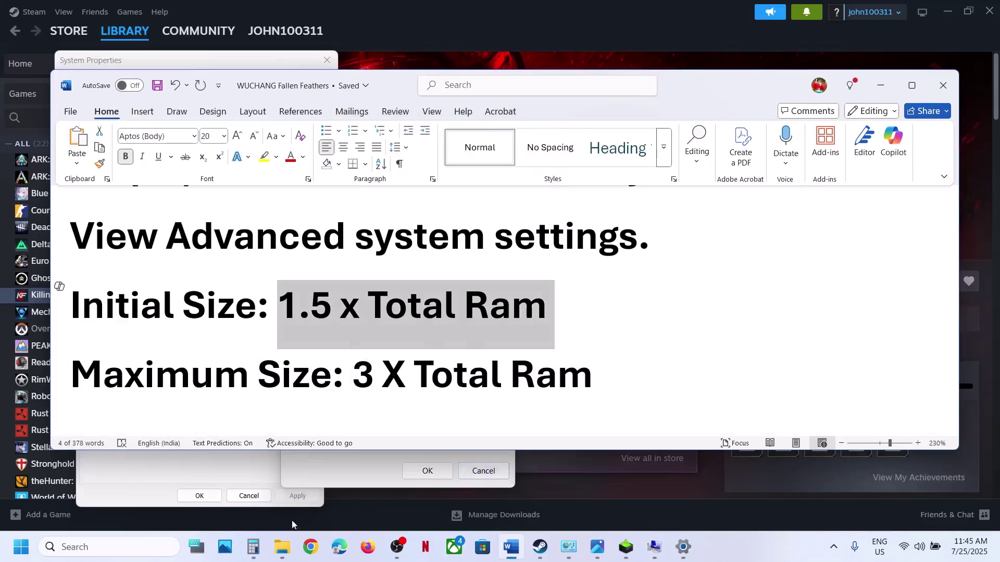
pyautogui.click(245, 545)
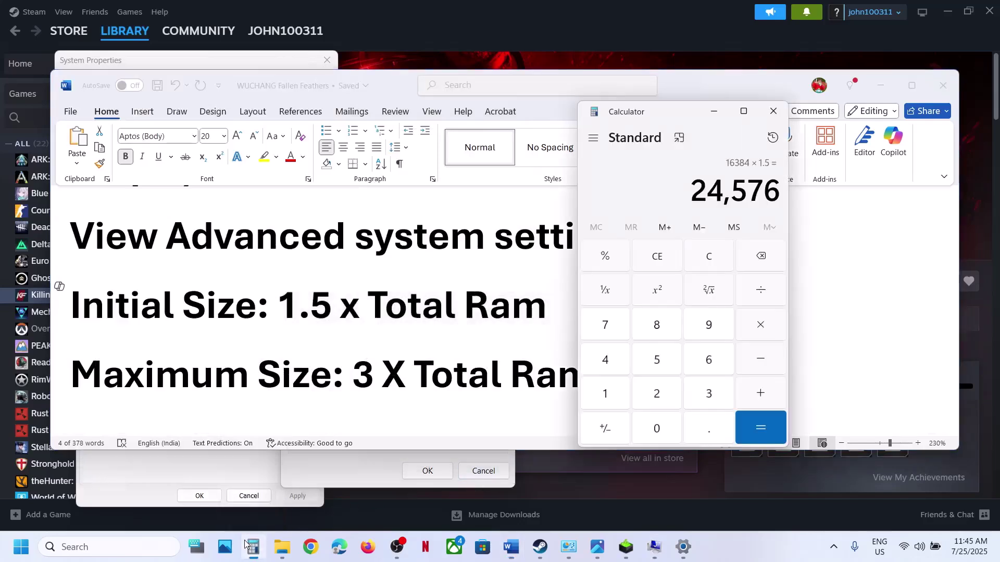
pyautogui.click(706, 261)
pyautogui.write('16')
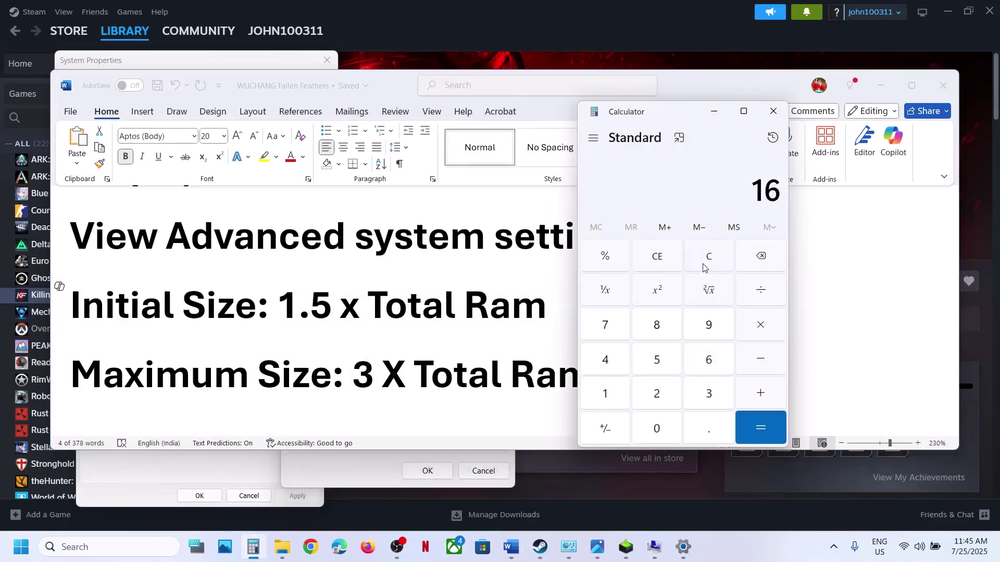
pyautogui.write(' × 1024')
pyautogui.press('Return')
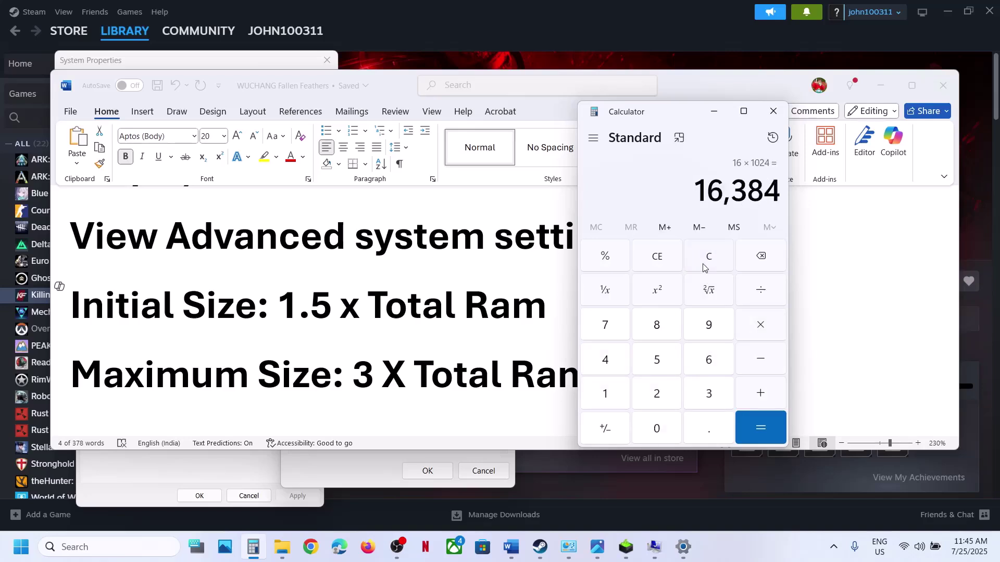
pyautogui.click(754, 328)
pyautogui.write('3')
pyautogui.press('Return')
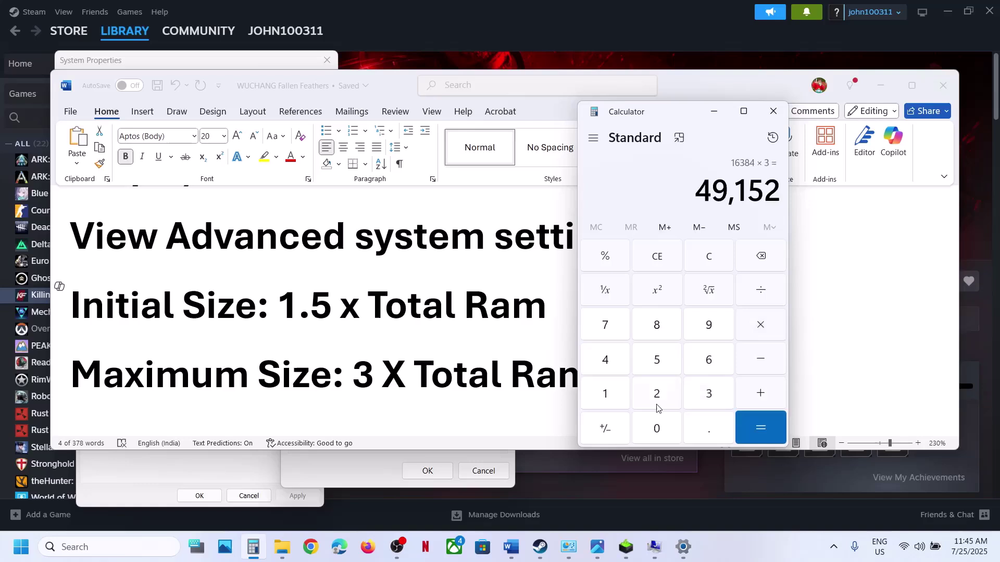
# Step: Set the paging file's maximum size to 49152 MB, apply the custom size to drive C: and confirm all open system dialogs
pyautogui.click(389, 475)
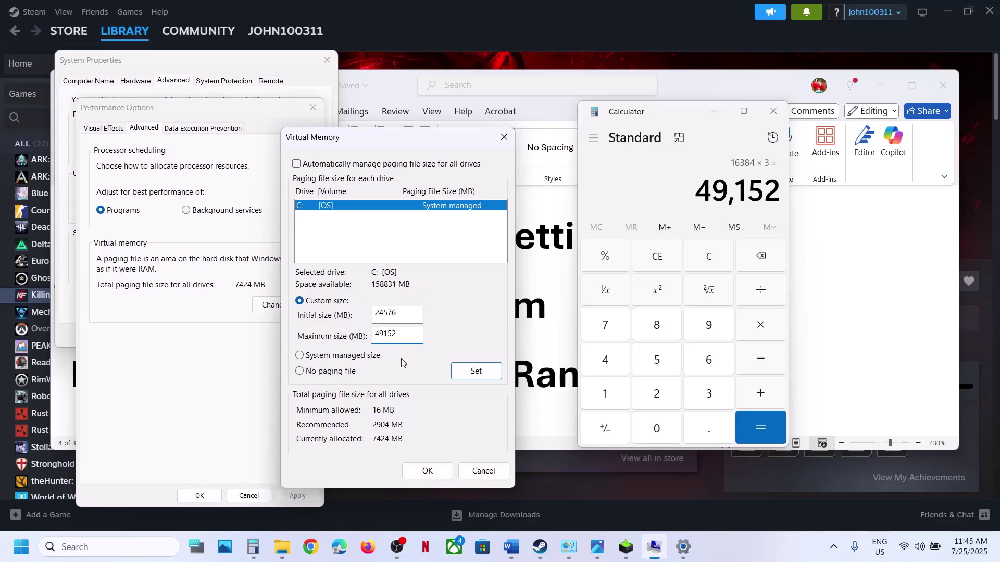
pyautogui.click(472, 372)
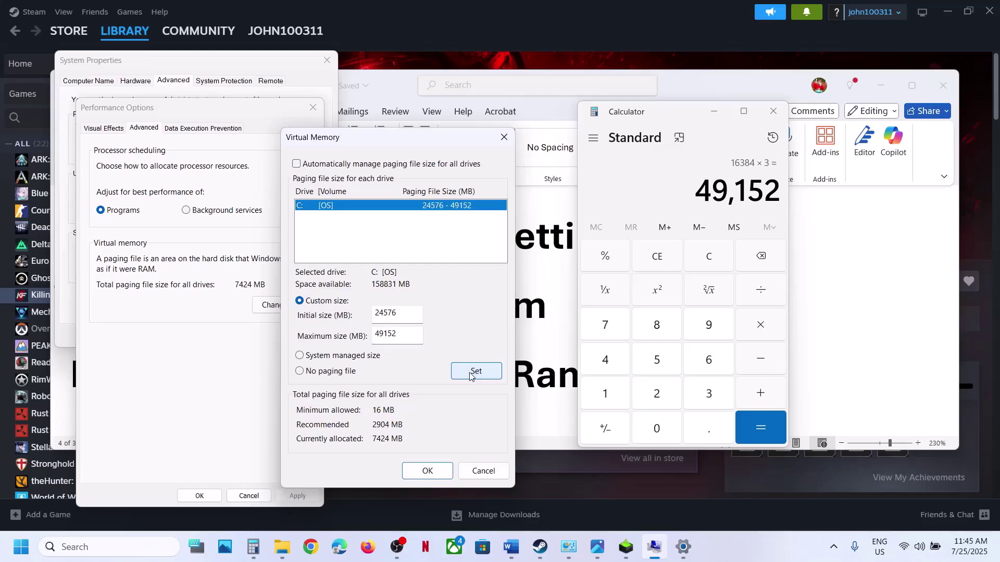
pyautogui.click(424, 473)
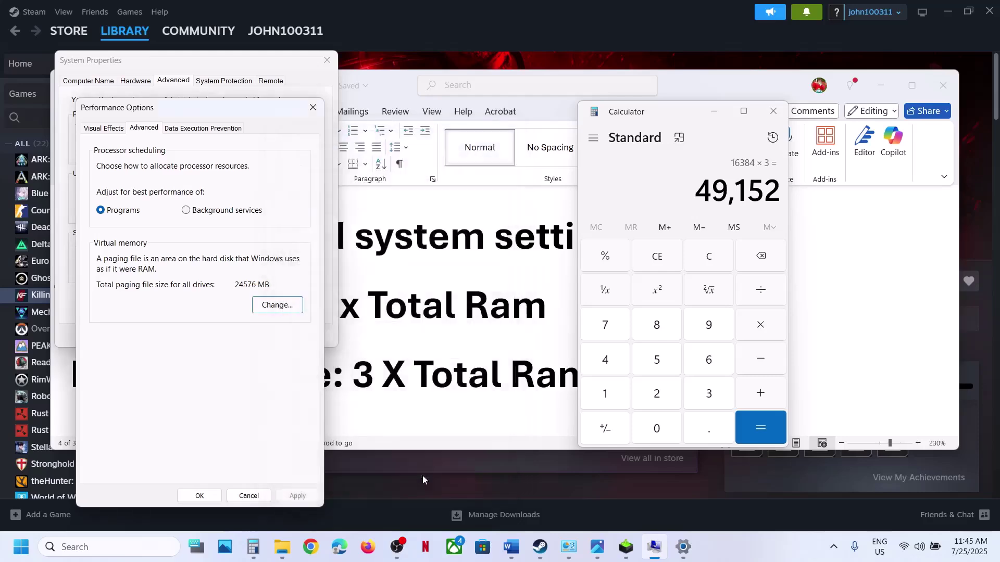
pyautogui.click(200, 496)
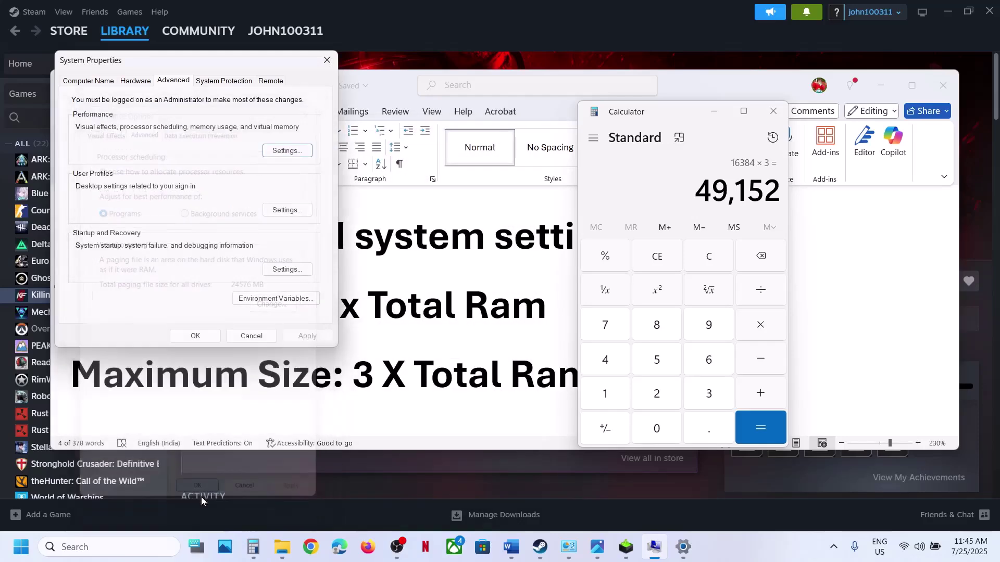
pyautogui.click(214, 338)
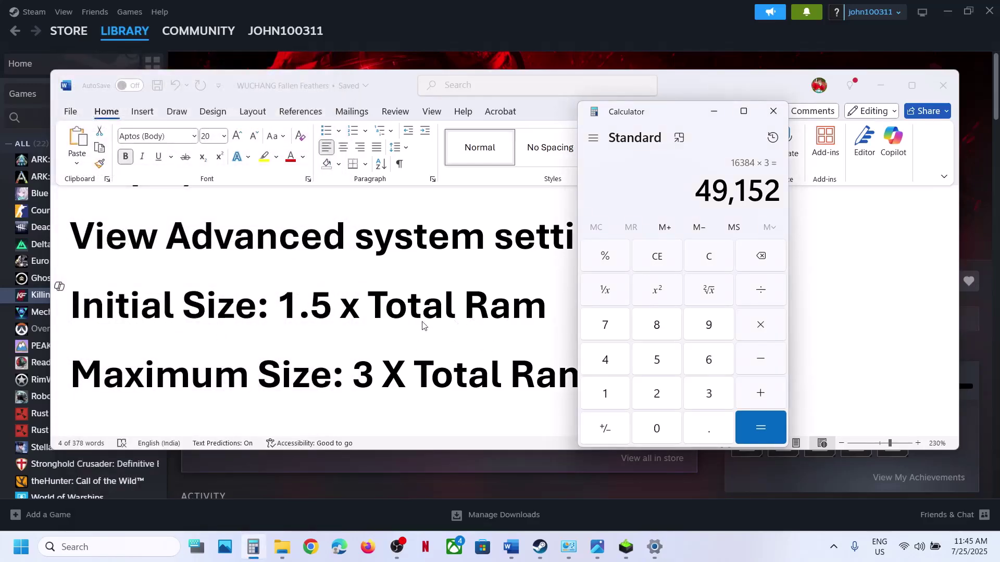
# Step: Return to the Word notes, copy "View Advanced system settings." and search Windows for it to reopen the advanced System Properties
pyautogui.hotkey('alt', 'Tab')
pyautogui.scroll(-1, 422, 326)
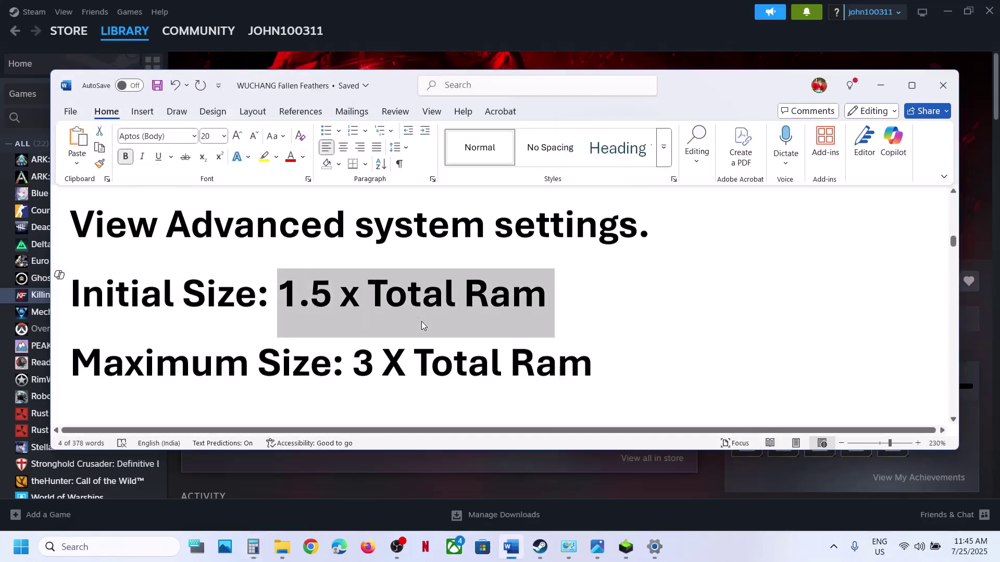
pyautogui.tripleClick(383, 230)
pyautogui.hotkey('ctrl', 'c')
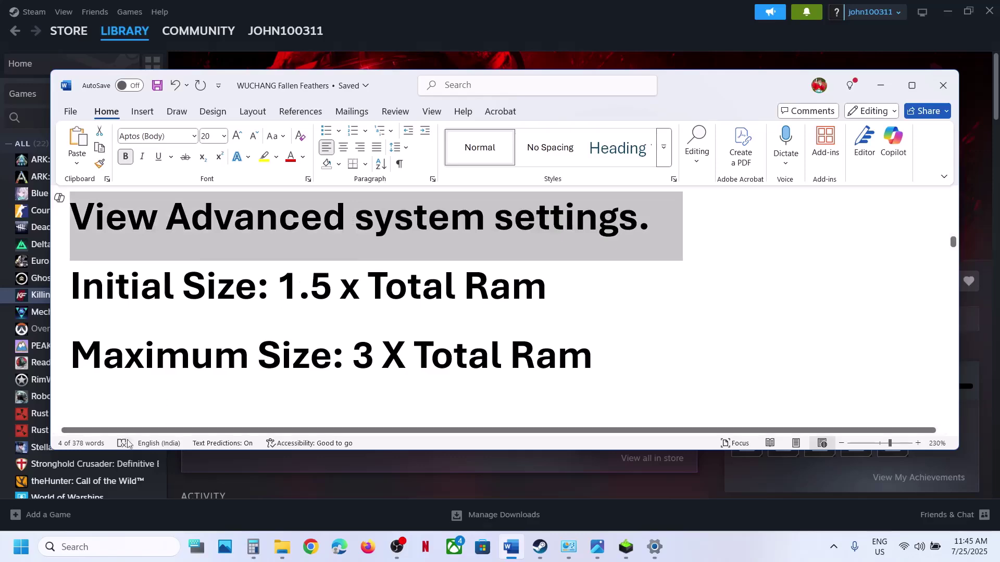
pyautogui.click(90, 542)
pyautogui.hotkey('ctrl', 'v')
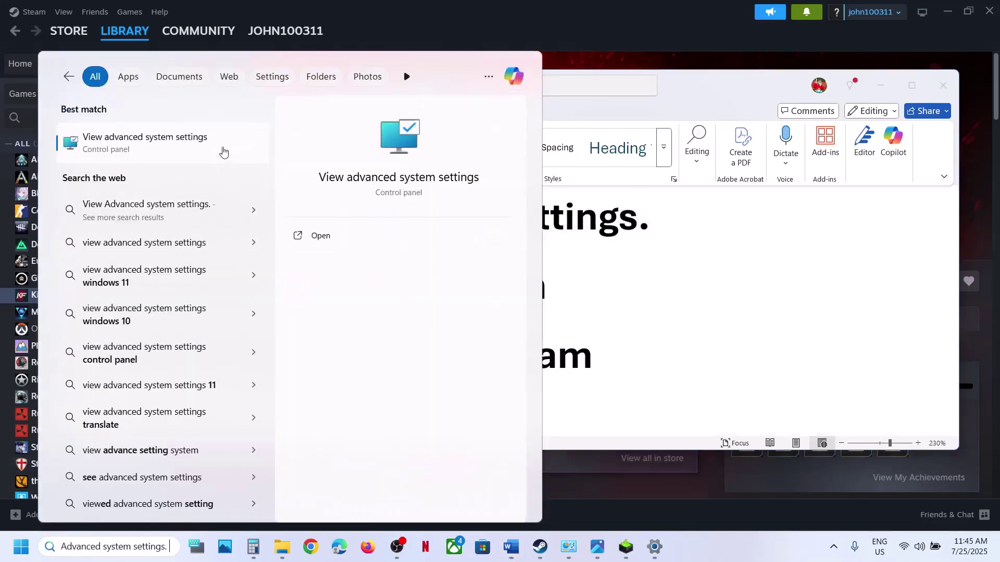
pyautogui.click(198, 137)
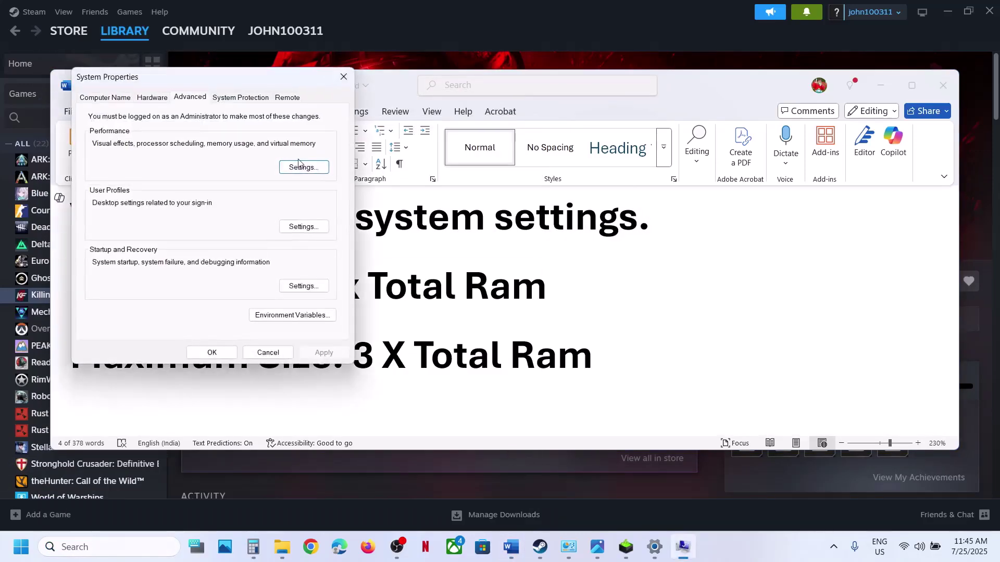
# Step: Open the Virtual Memory settings, set drive C:'s paging file to System managed size and confirm the change
pyautogui.click(297, 167)
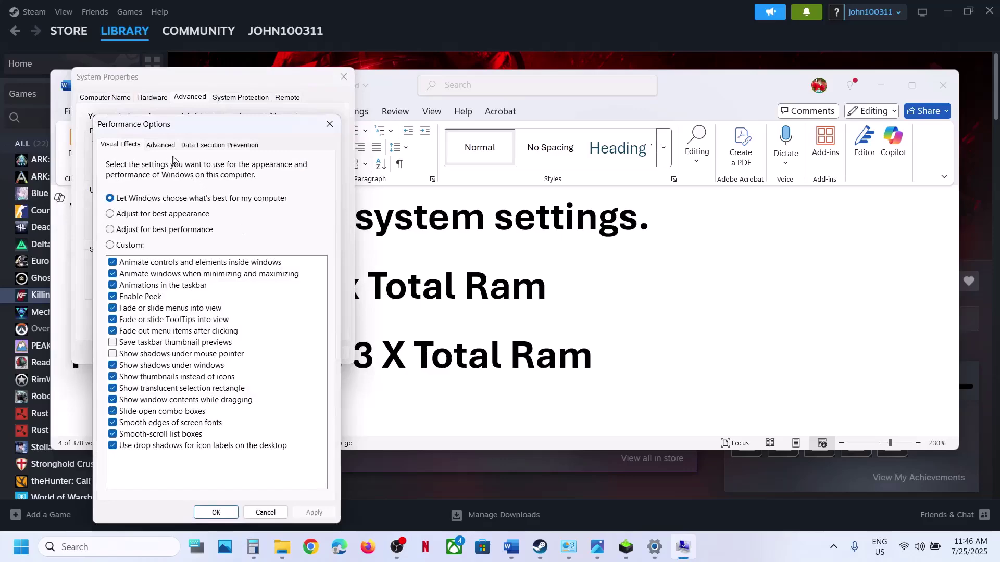
pyautogui.click(166, 147)
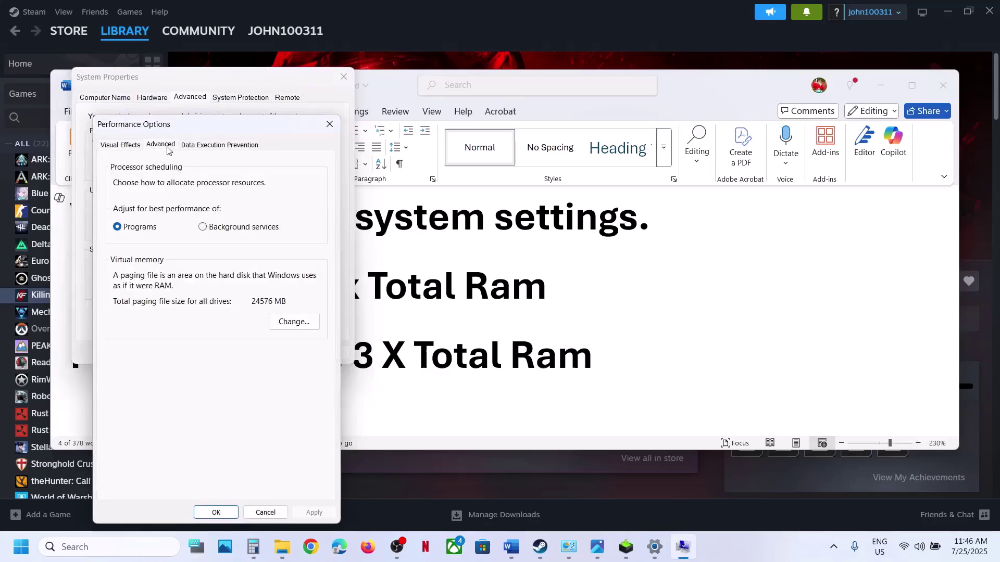
pyautogui.click(279, 321)
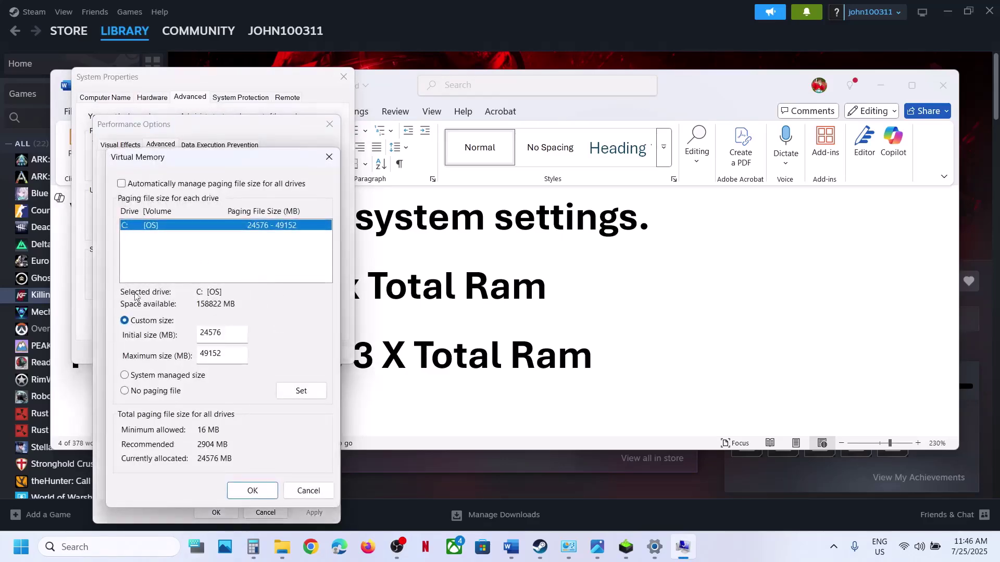
pyautogui.click(125, 376)
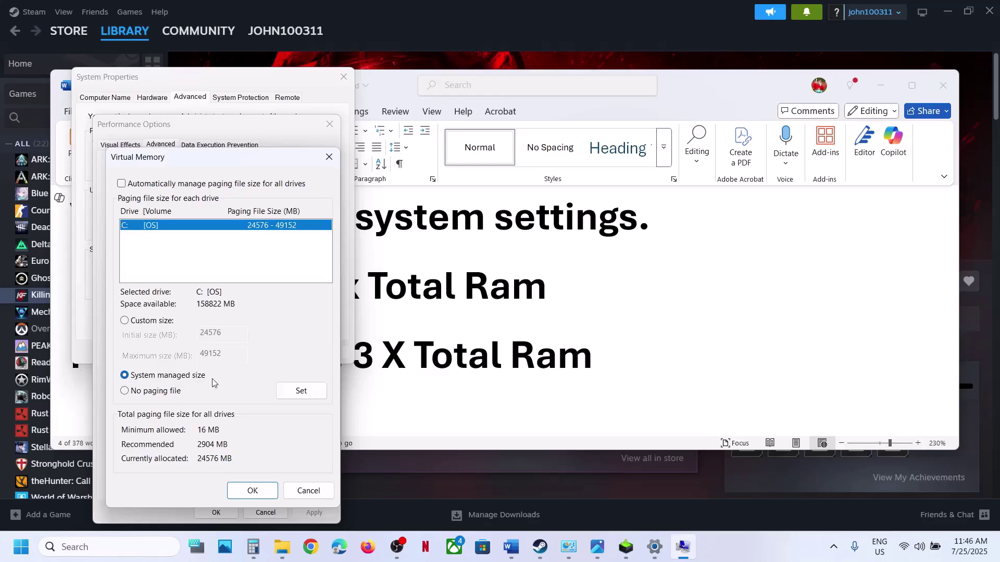
pyautogui.click(301, 392)
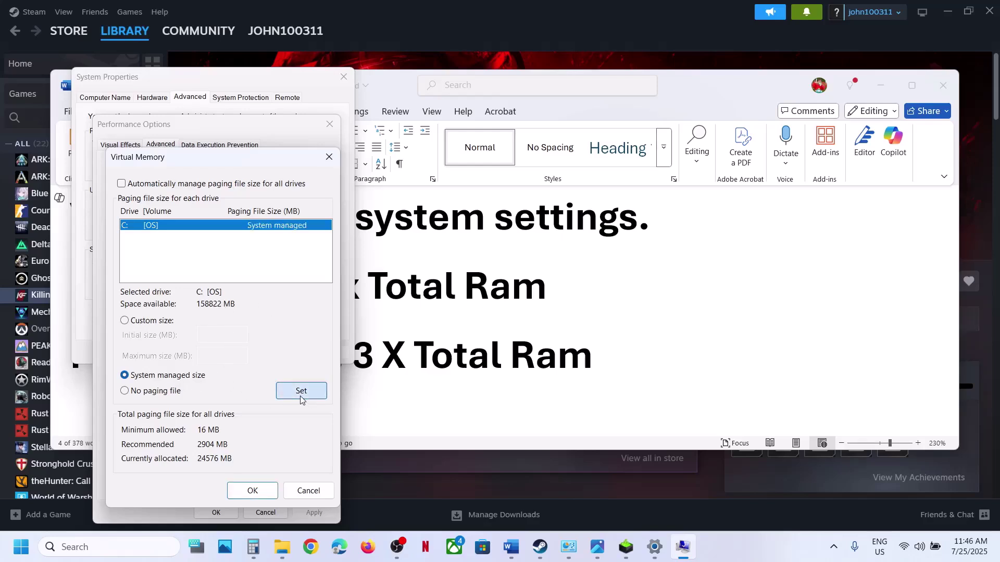
pyautogui.click(252, 492)
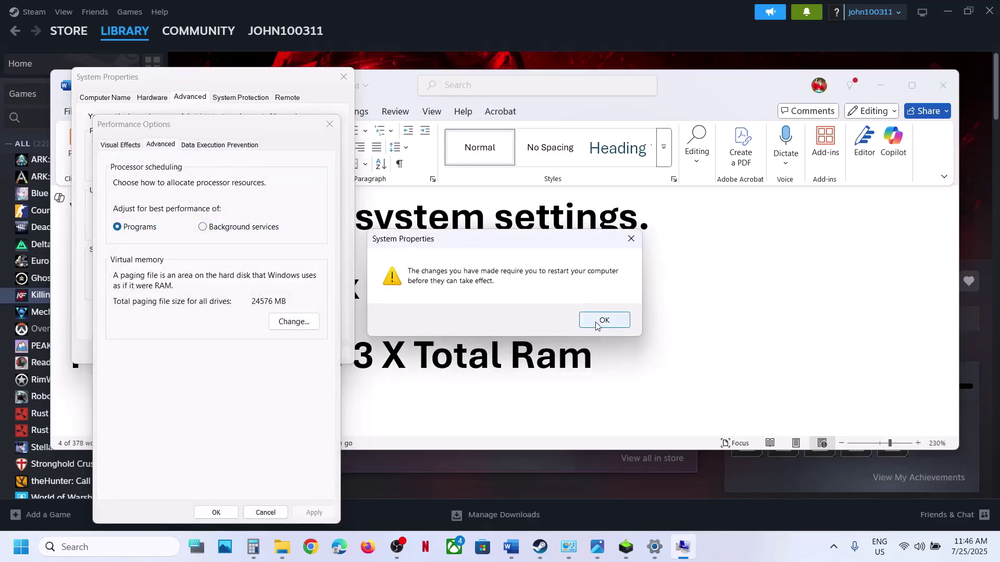
pyautogui.click(597, 322)
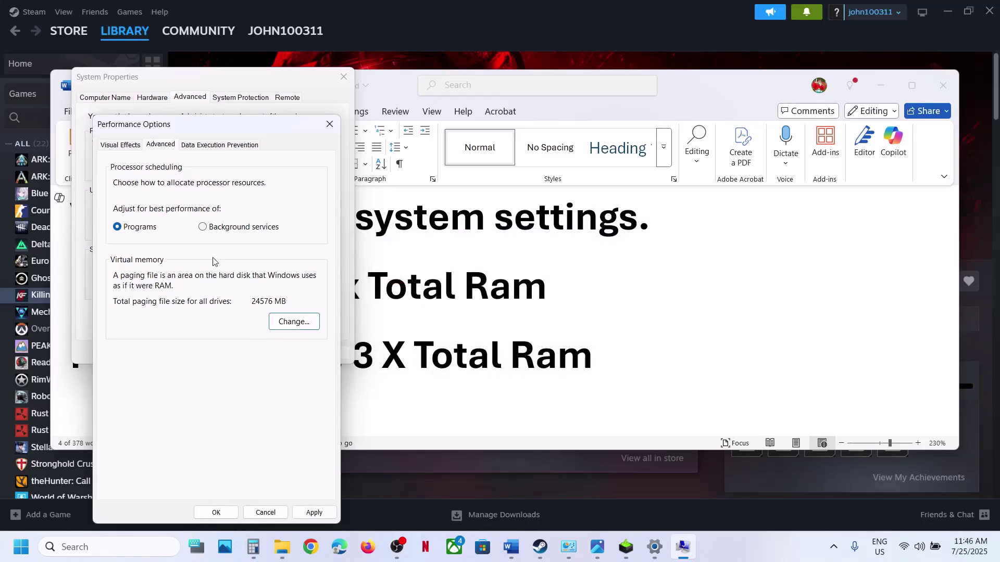
# Step: Turn on automatic paging file management for all drives, apply it and close the system dialogs without restarting
pyautogui.click(283, 319)
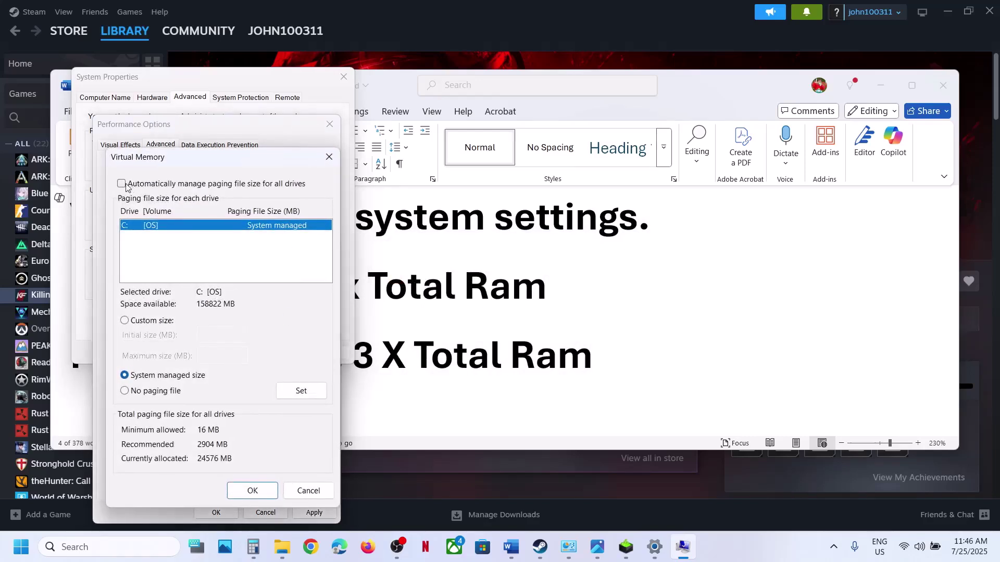
pyautogui.click(122, 184)
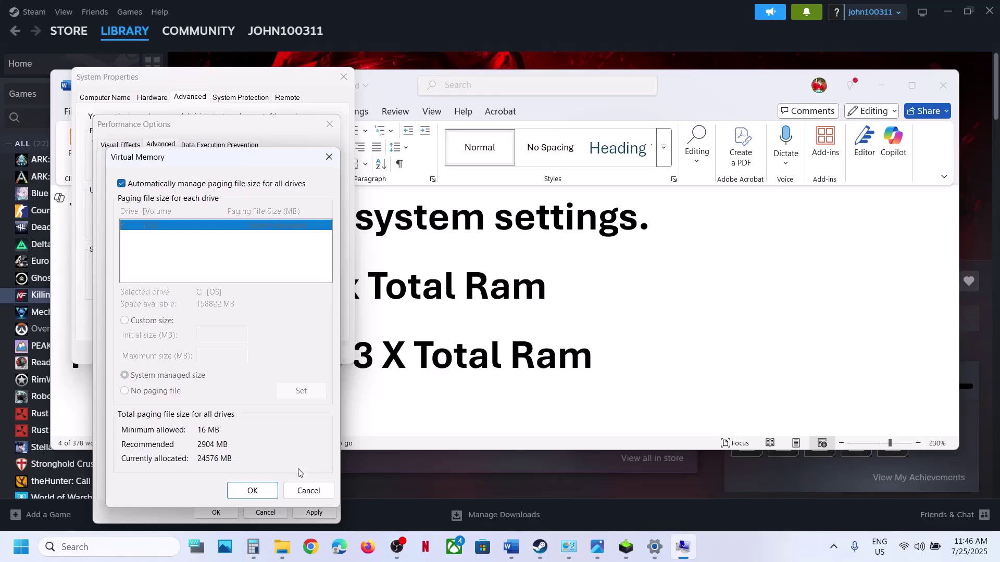
pyautogui.click(268, 492)
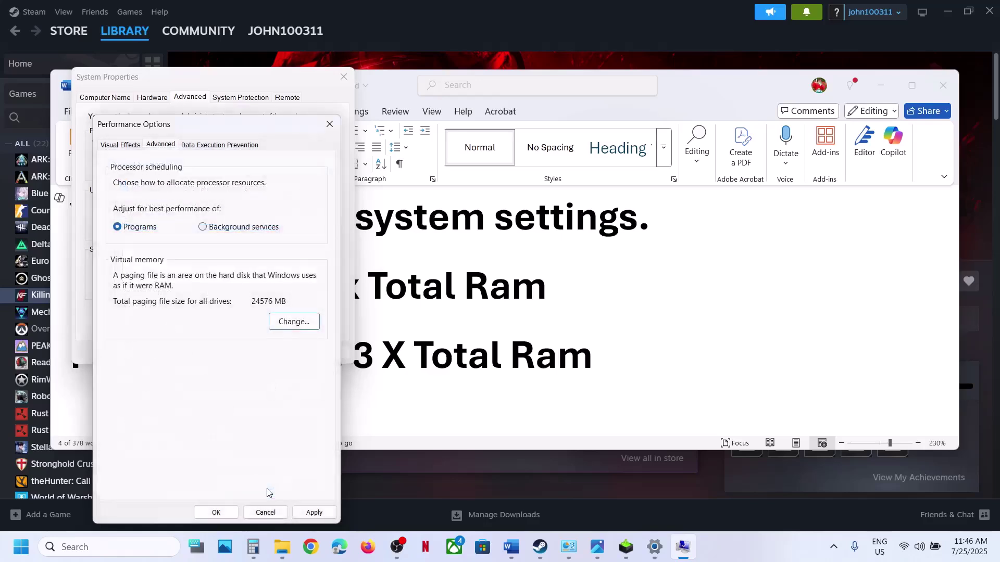
pyautogui.click(315, 513)
pyautogui.click(215, 513)
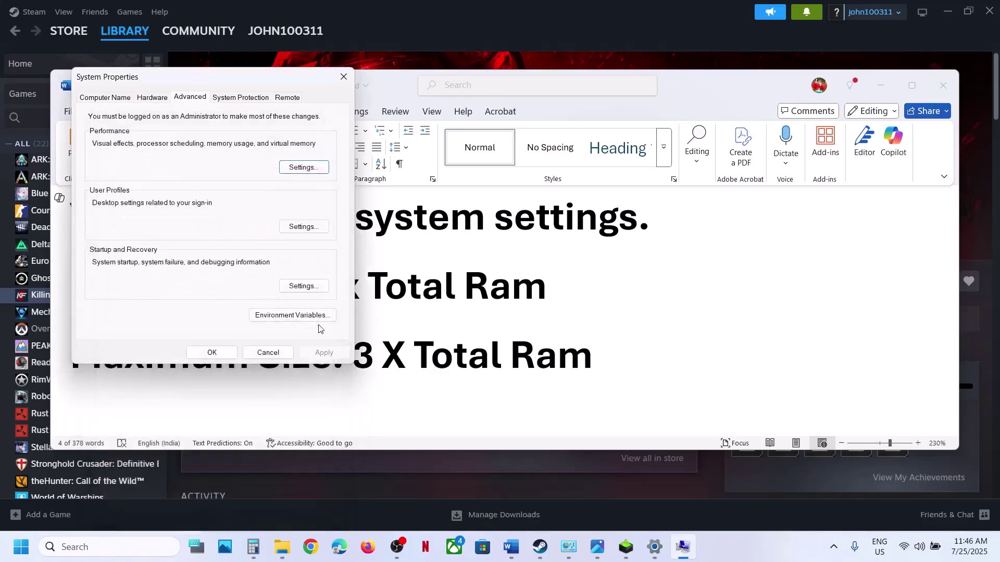
pyautogui.click(210, 352)
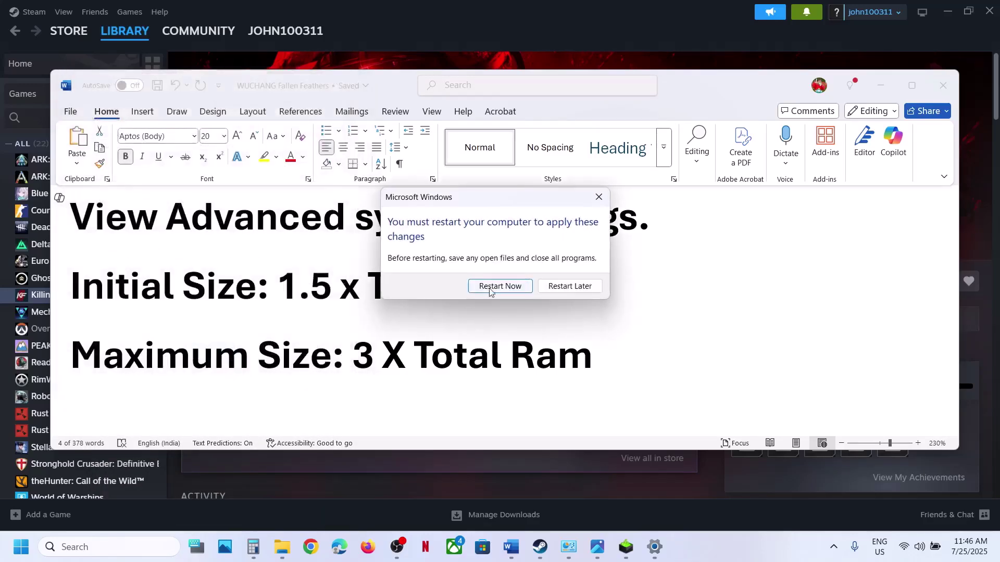
pyautogui.click(600, 197)
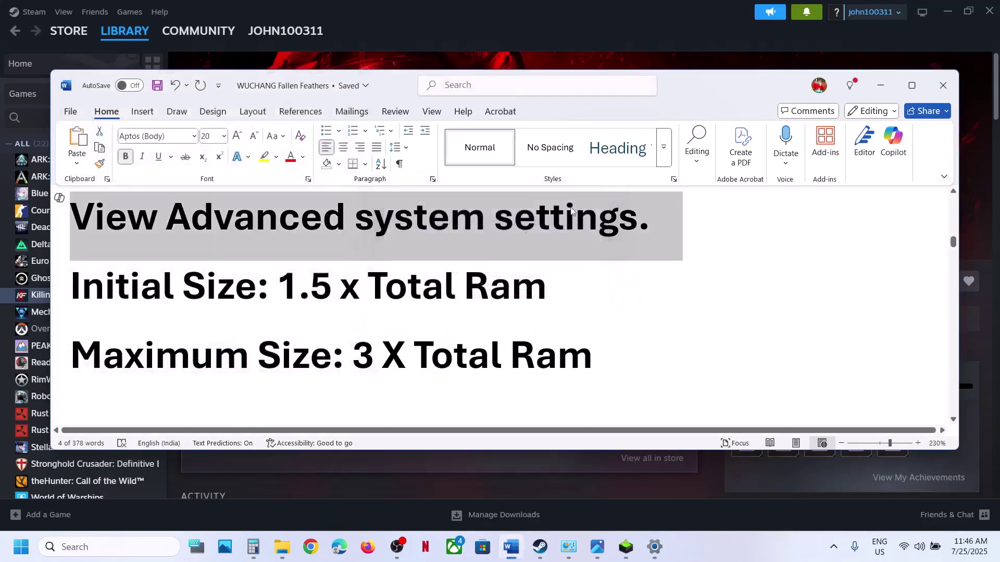
# Step: Read Step 8 in the maximized Word notes and highlight its recommended in-game graphics settings
pyautogui.scroll(-5, 346, 339)
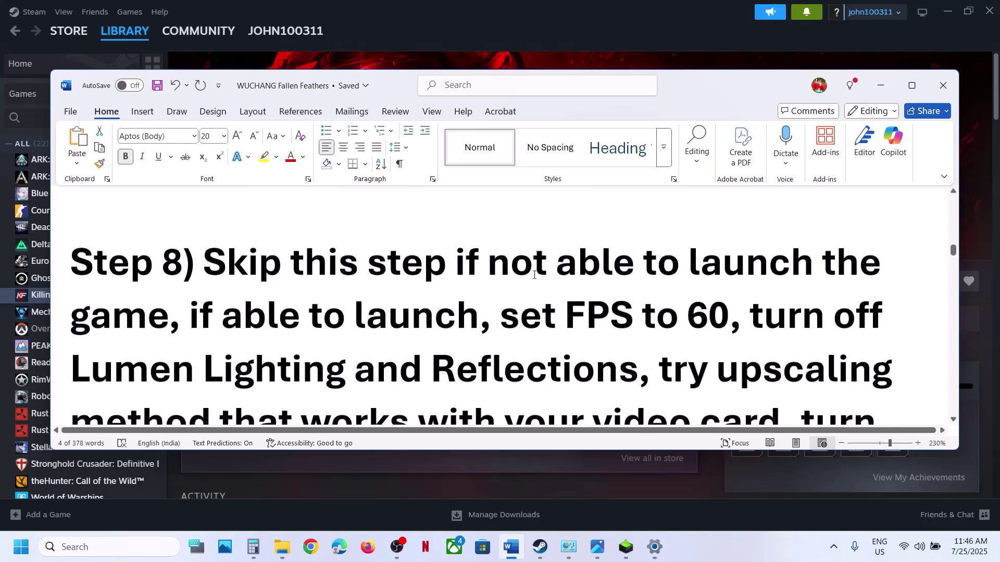
pyautogui.click(913, 86)
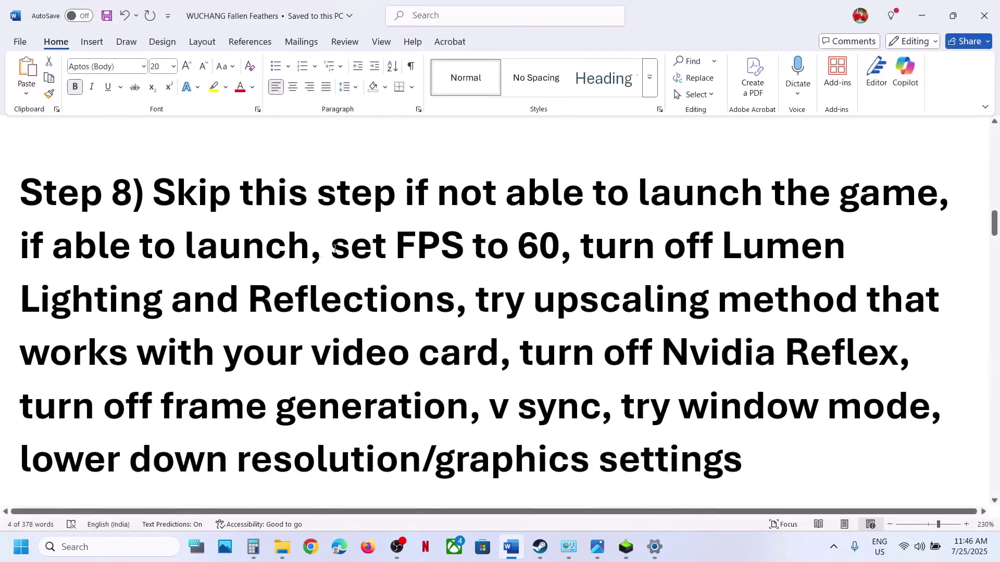
pyautogui.moveTo(335, 249); pyautogui.dragTo(721, 436)
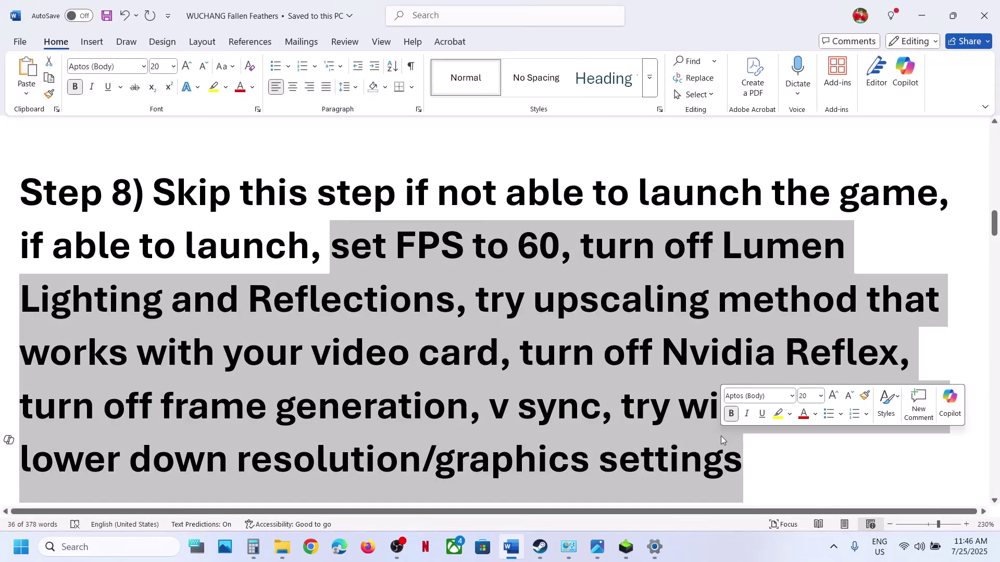
# Step: Switch to Steam, launch Killing Floor 3 and open its video settings
pyautogui.hotkey('alt', 'Tab')
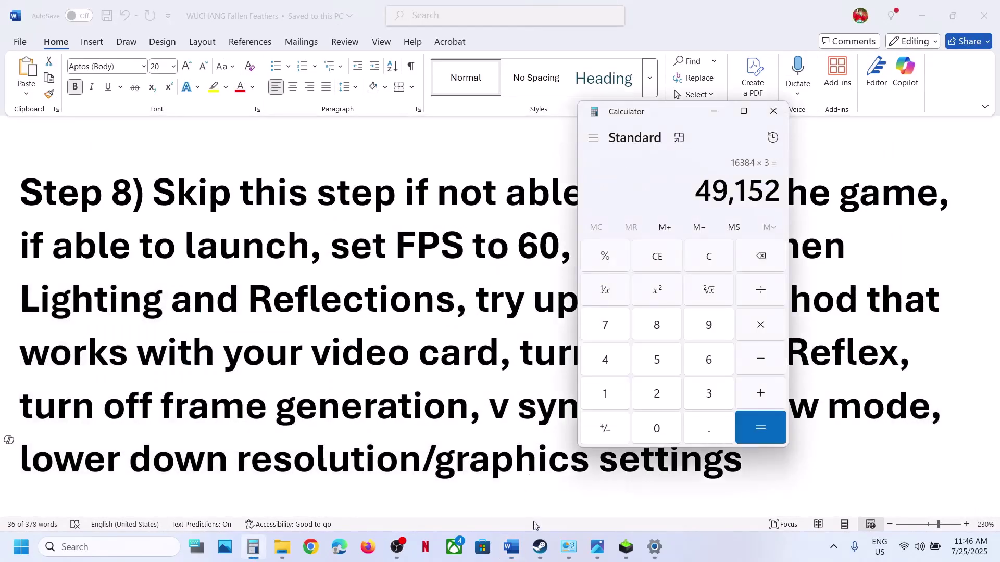
pyautogui.hotkey('alt', 'Tab')
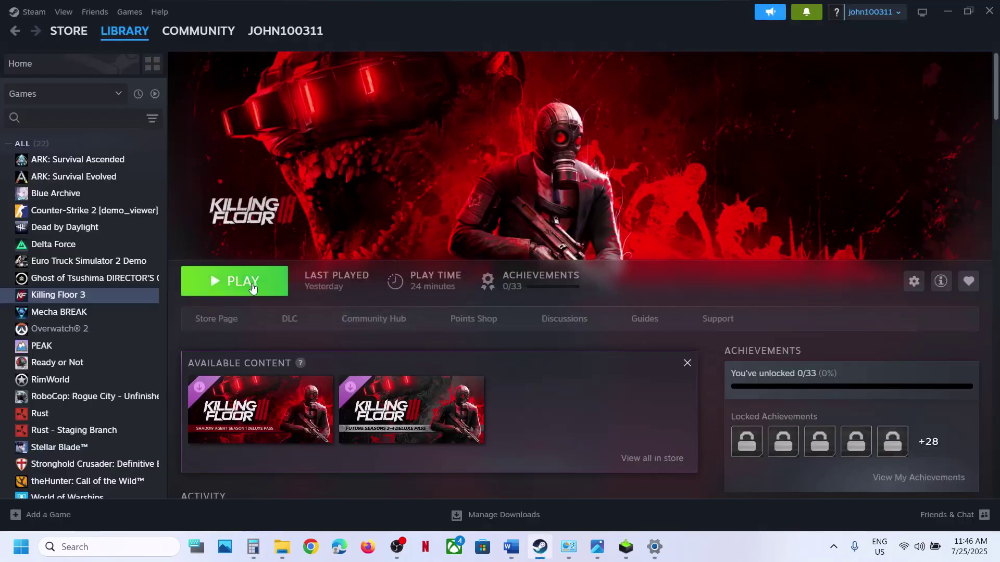
pyautogui.click(245, 284)
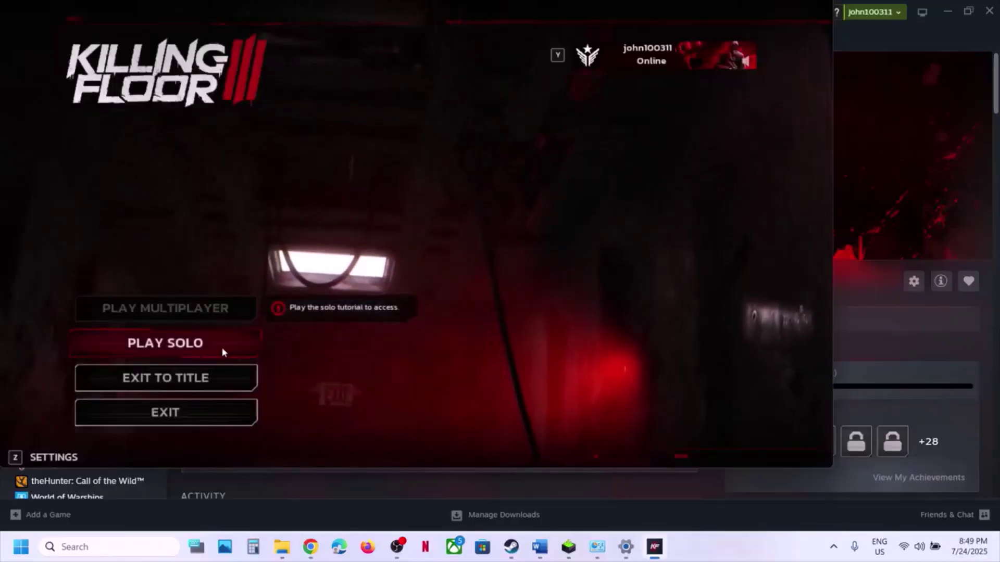
pyautogui.click(49, 457)
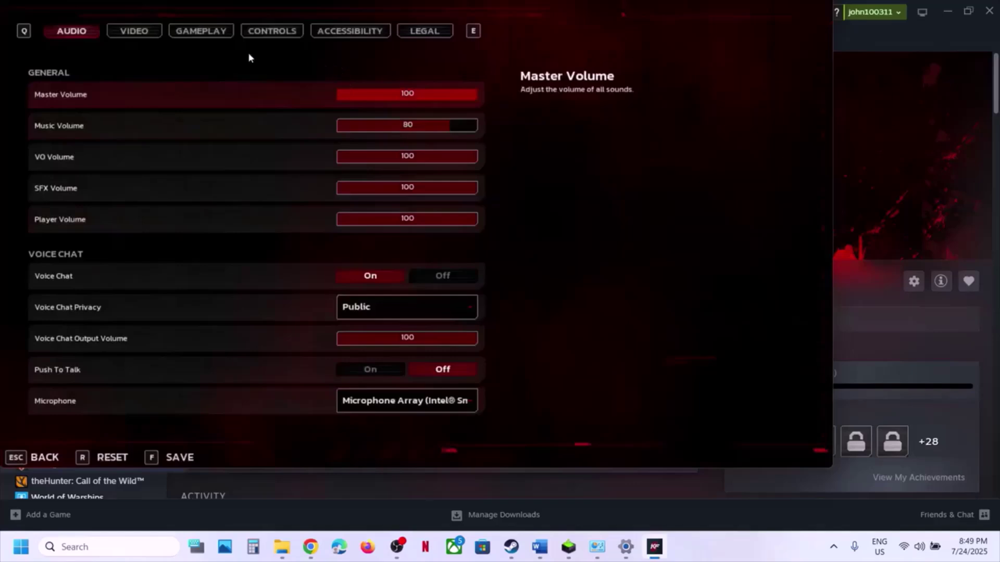
pyautogui.click(134, 30)
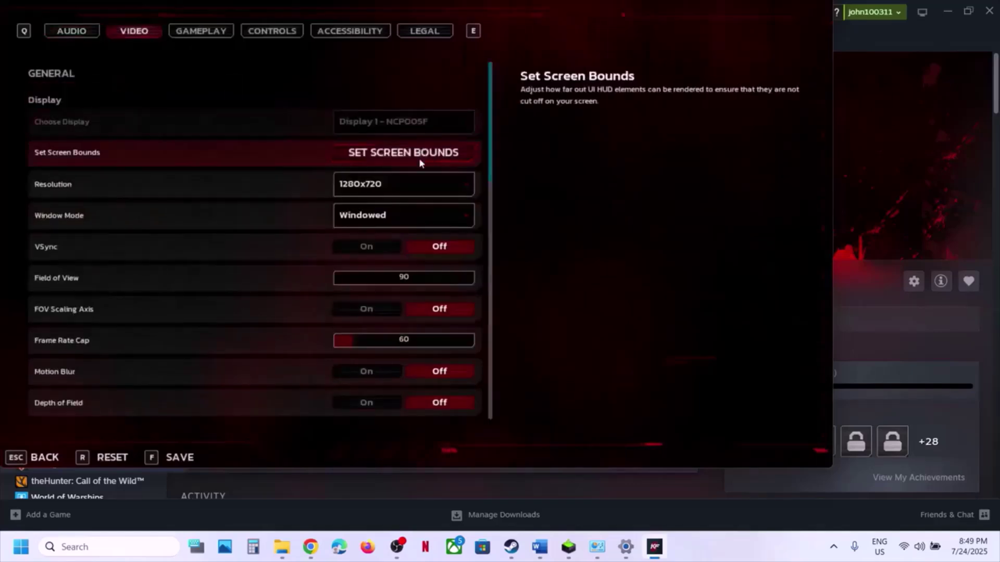
# Step: Select Windowed as the window mode and set the resolution to 1680x1050
pyautogui.click(389, 218)
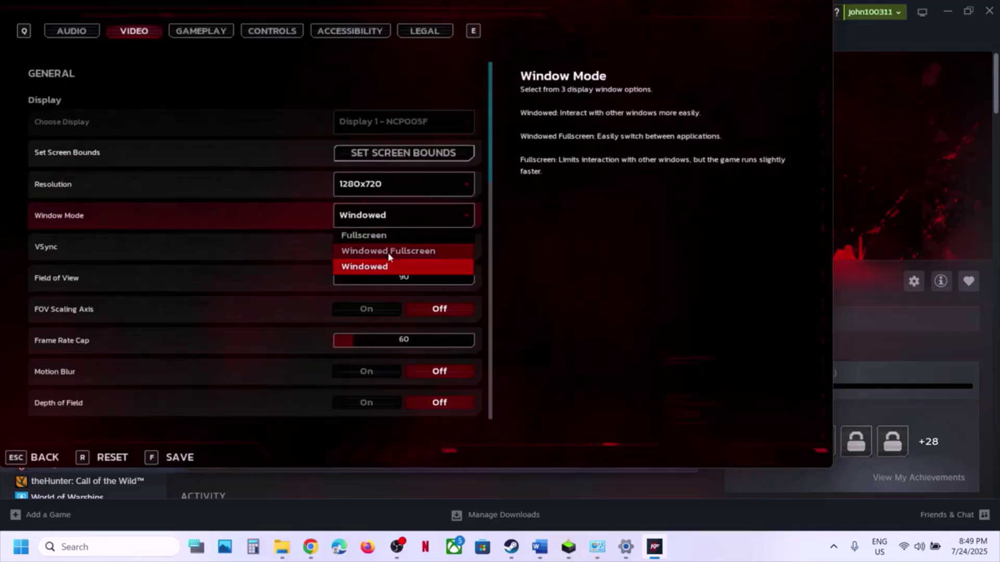
pyautogui.click(379, 266)
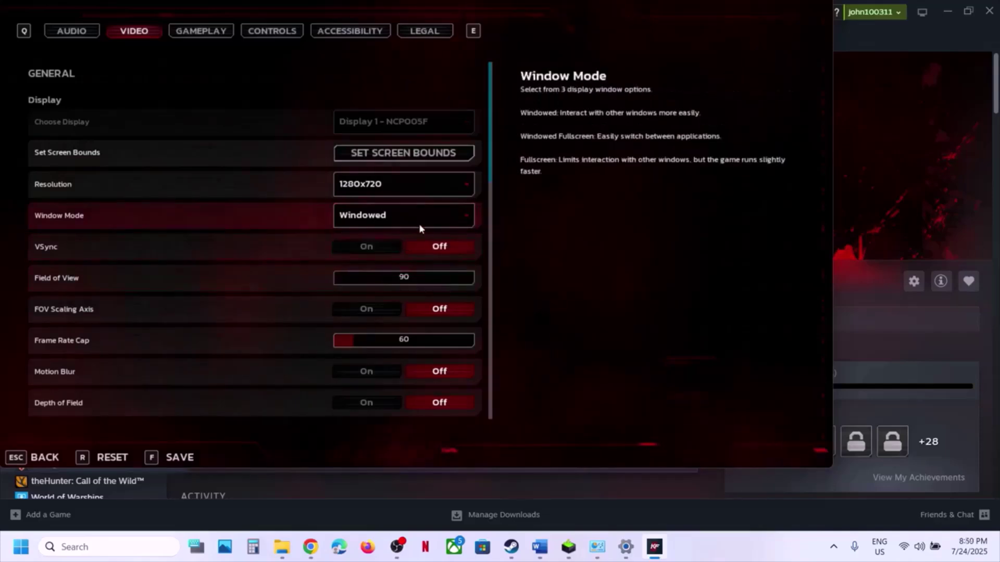
pyautogui.click(404, 194)
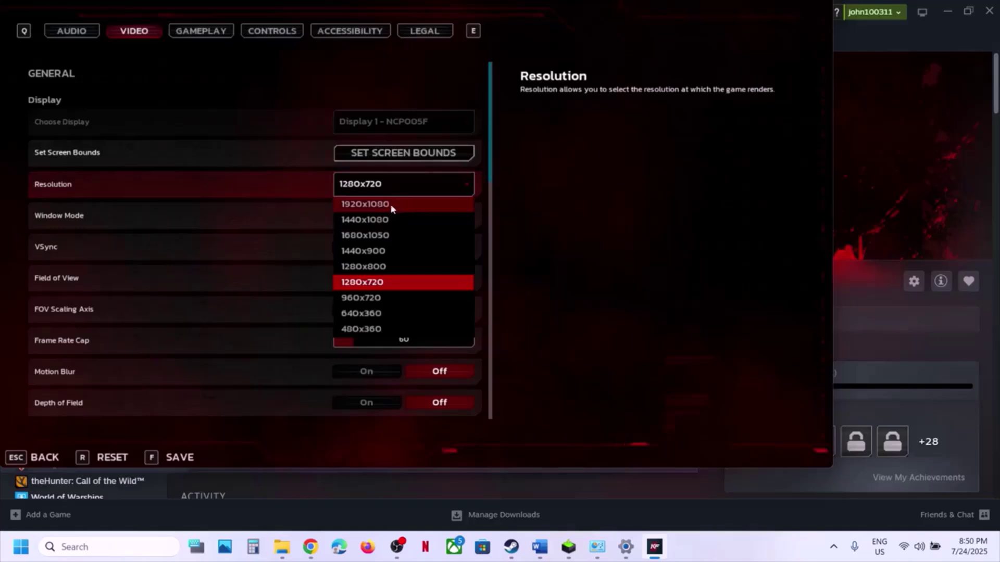
pyautogui.click(375, 236)
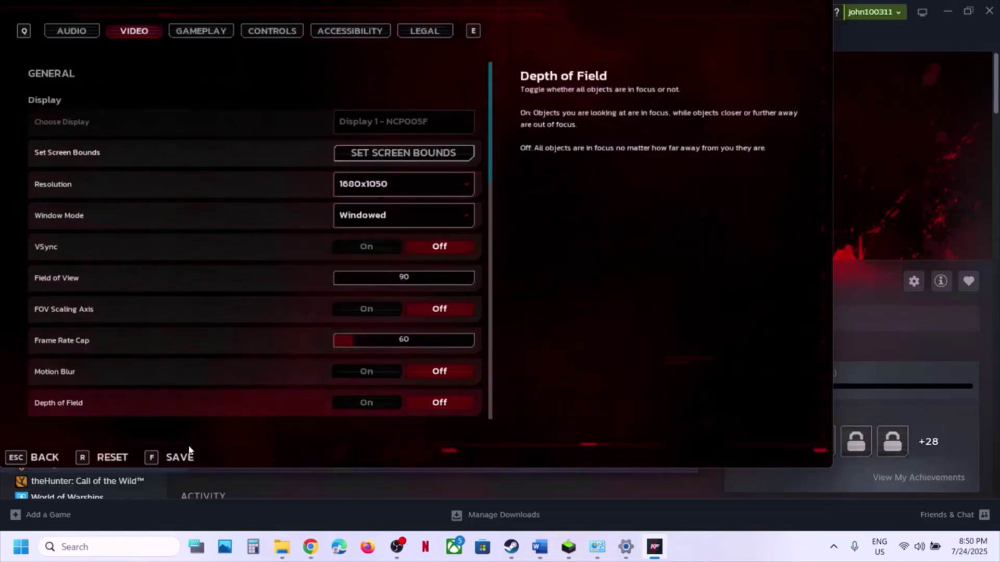
# Step: Toggle VSync on and back to Off, and review the Frame Rate Cap setting
pyautogui.click(382, 253)
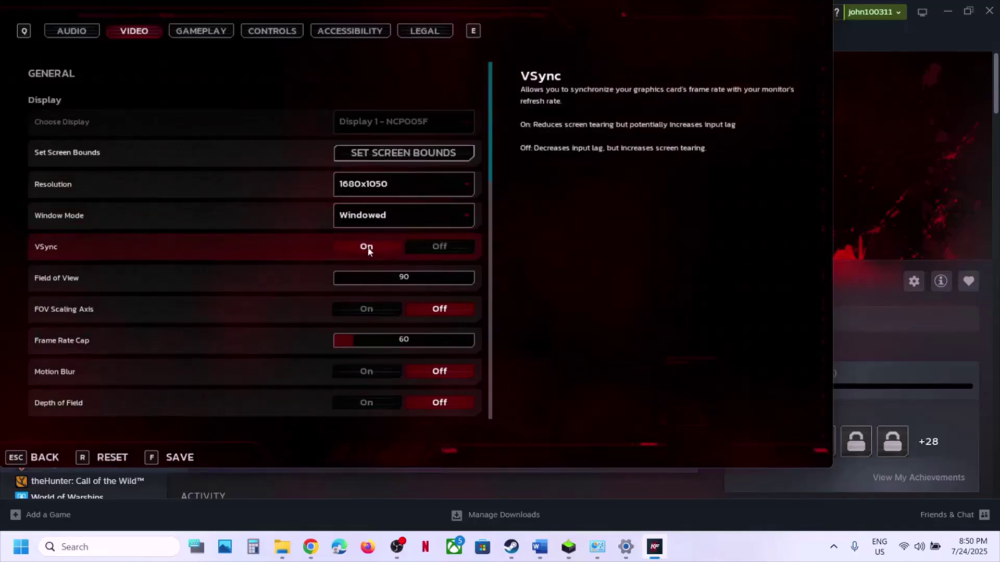
pyautogui.click(434, 249)
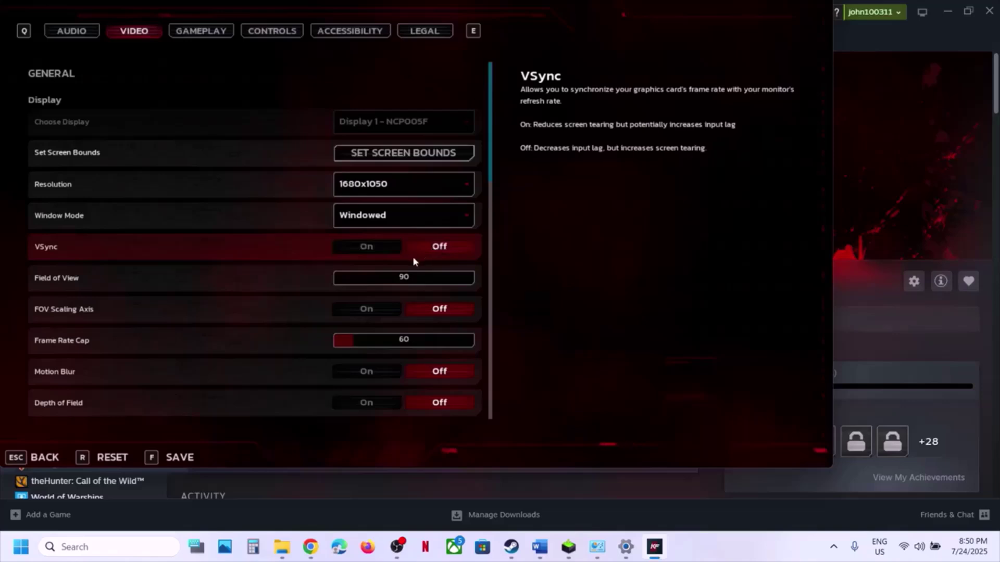
pyautogui.scroll(-1, 413, 261)
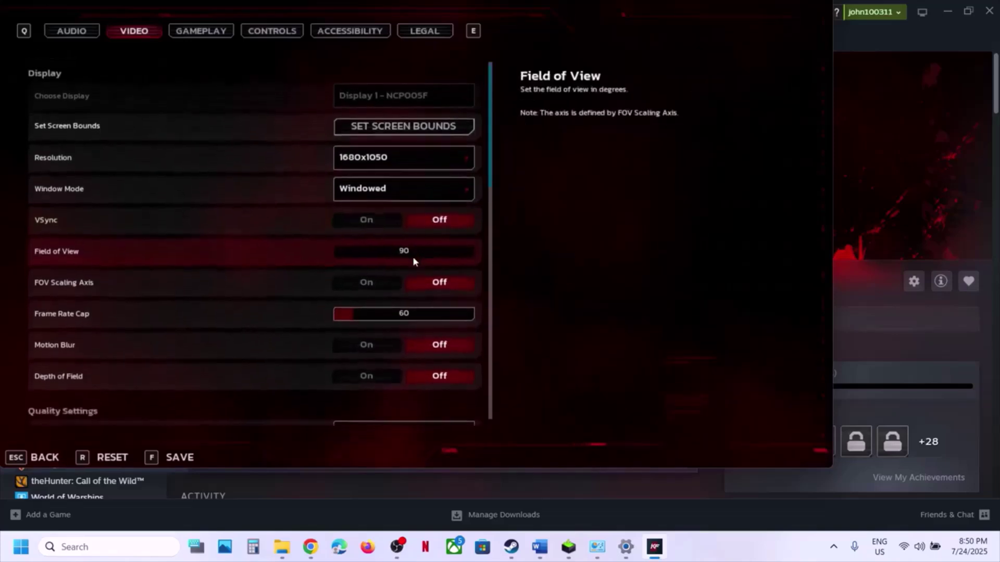
pyautogui.scroll(-1, 413, 256)
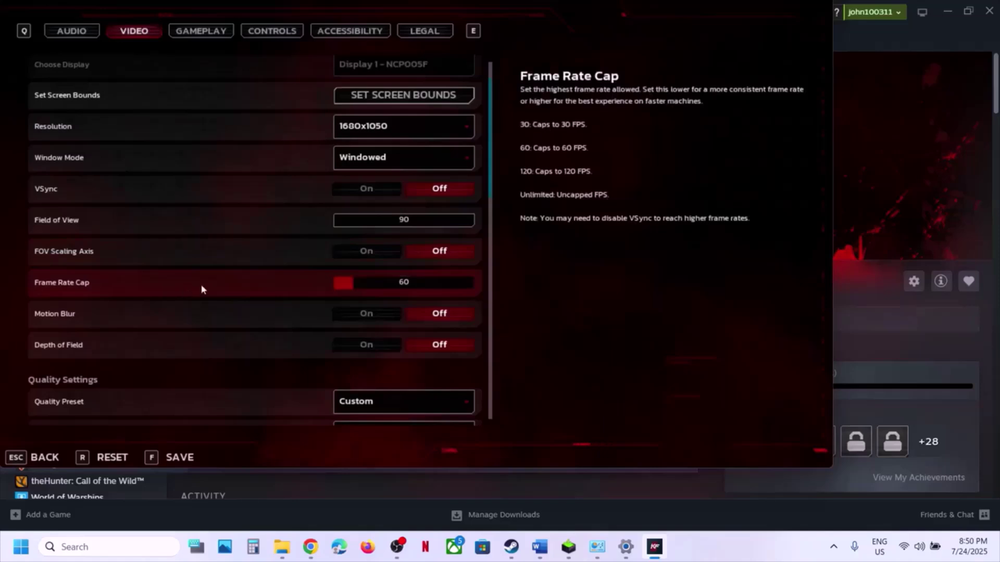
pyautogui.scroll(-1, 358, 301)
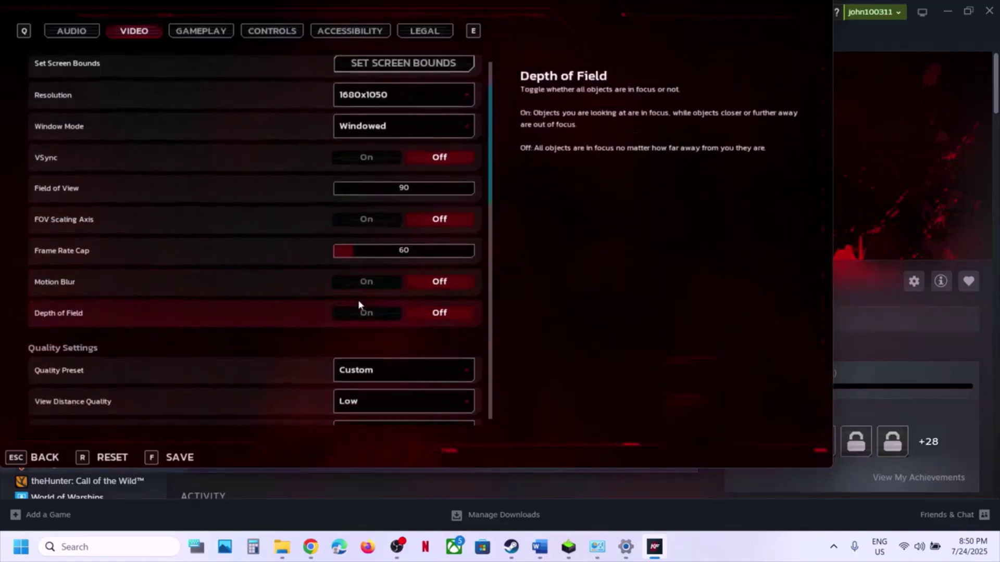
# Step: Try the Ultra Quality Preset in the video settings and set it to Medium
pyautogui.scroll(-1, 358, 305)
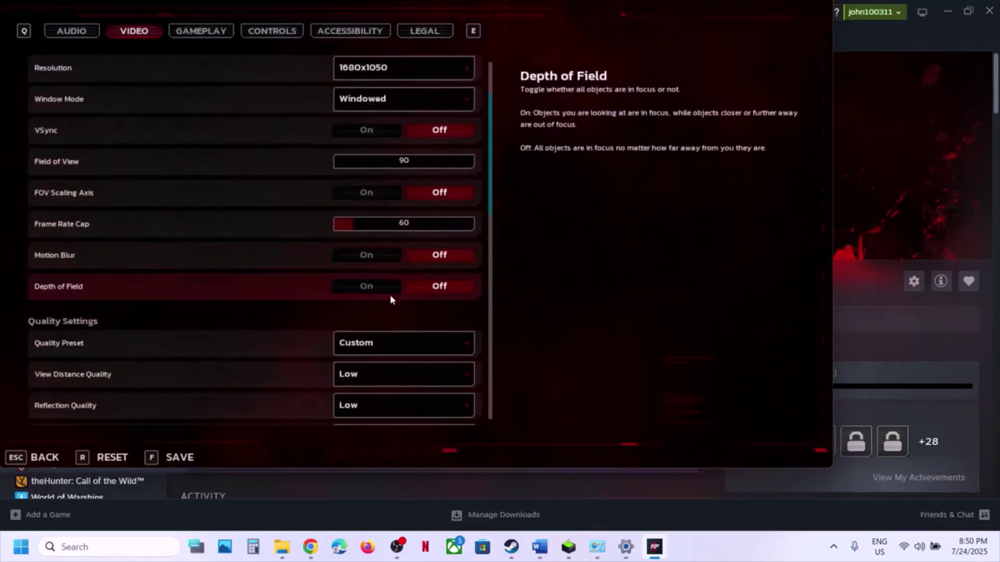
pyautogui.scroll(-2, 390, 300)
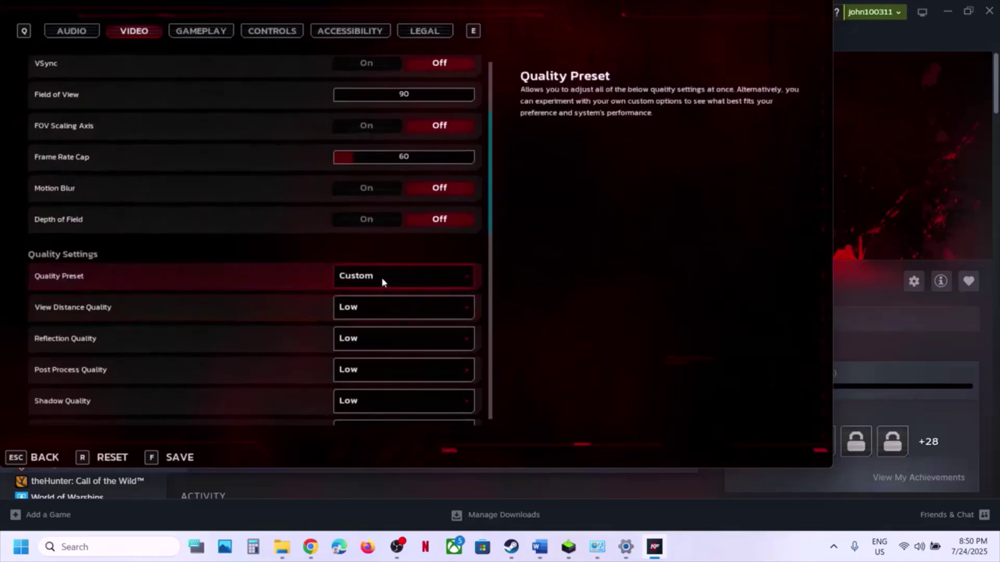
pyautogui.click(381, 277)
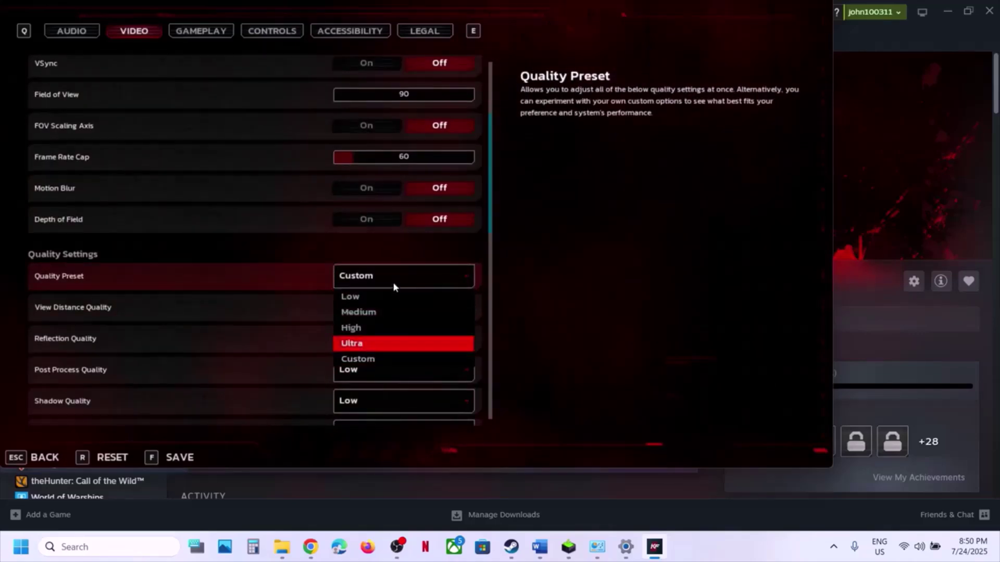
pyautogui.click(364, 317)
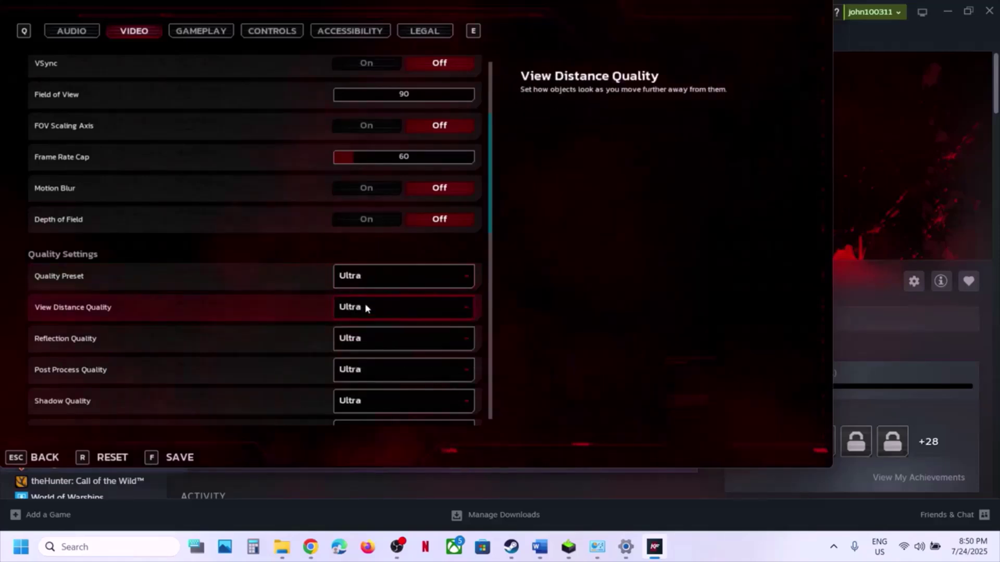
pyautogui.click(383, 280)
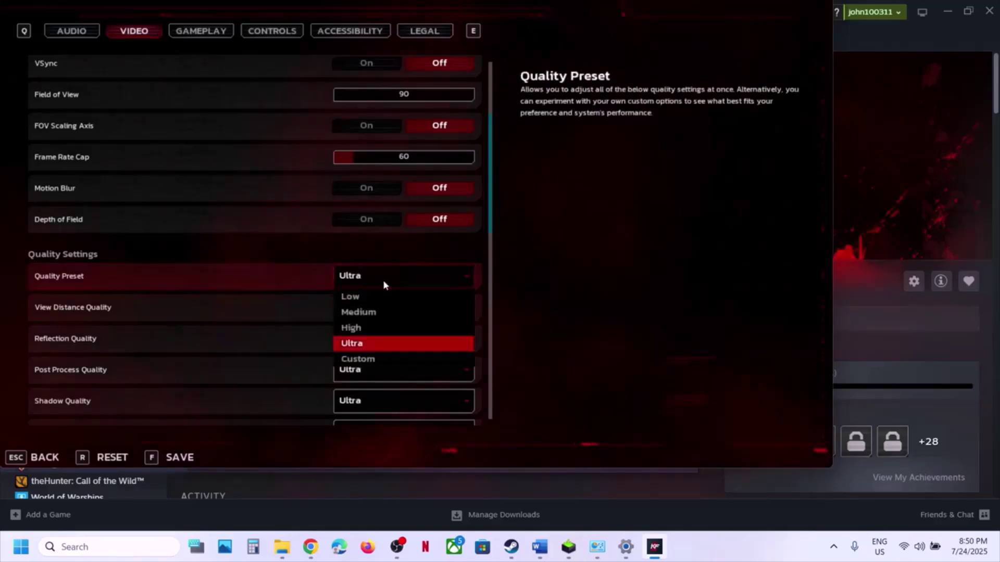
pyautogui.click(372, 313)
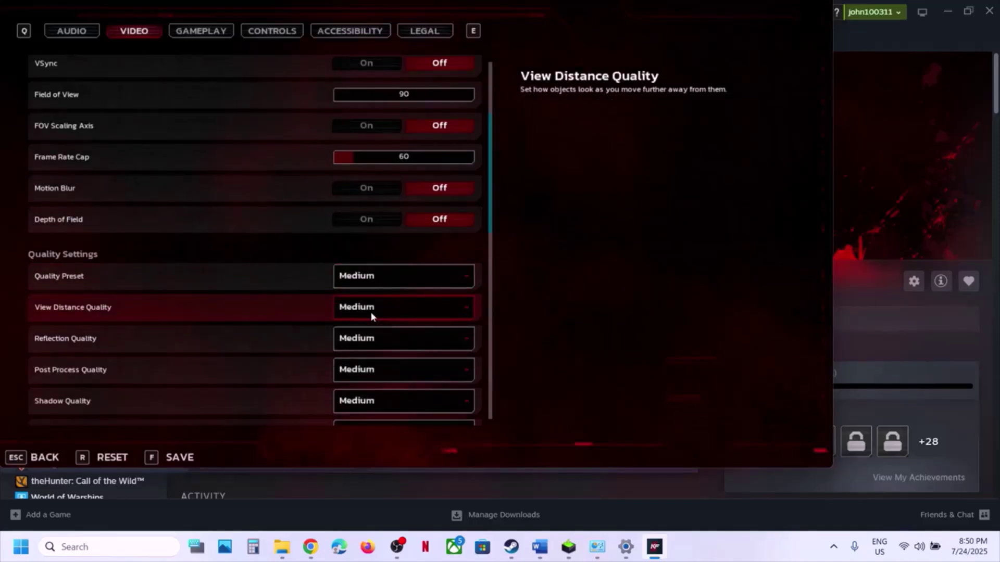
# Step: Set the Reflection Method to Off and the Global Illumination Method to None
pyautogui.scroll(-5, 370, 311)
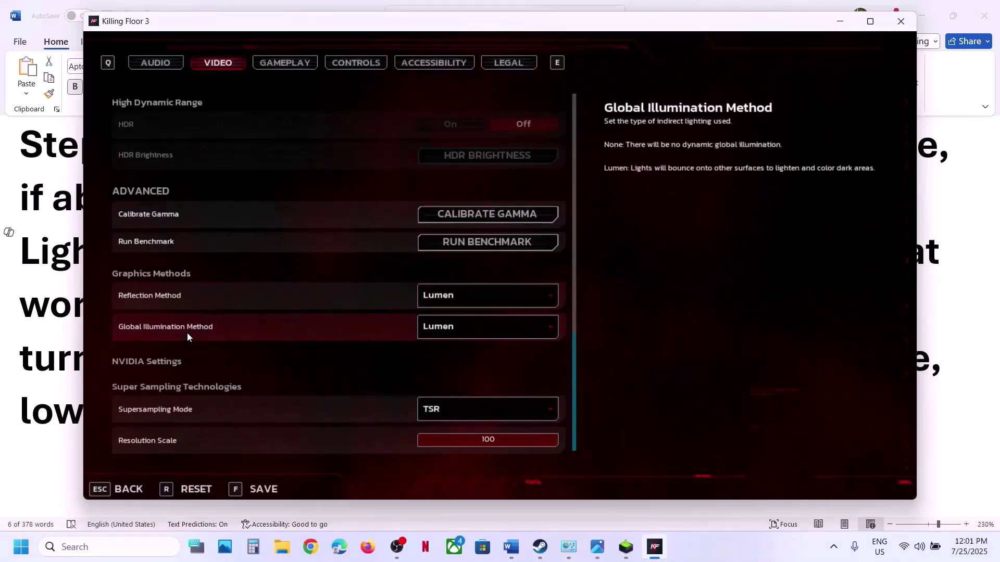
pyautogui.click(472, 296)
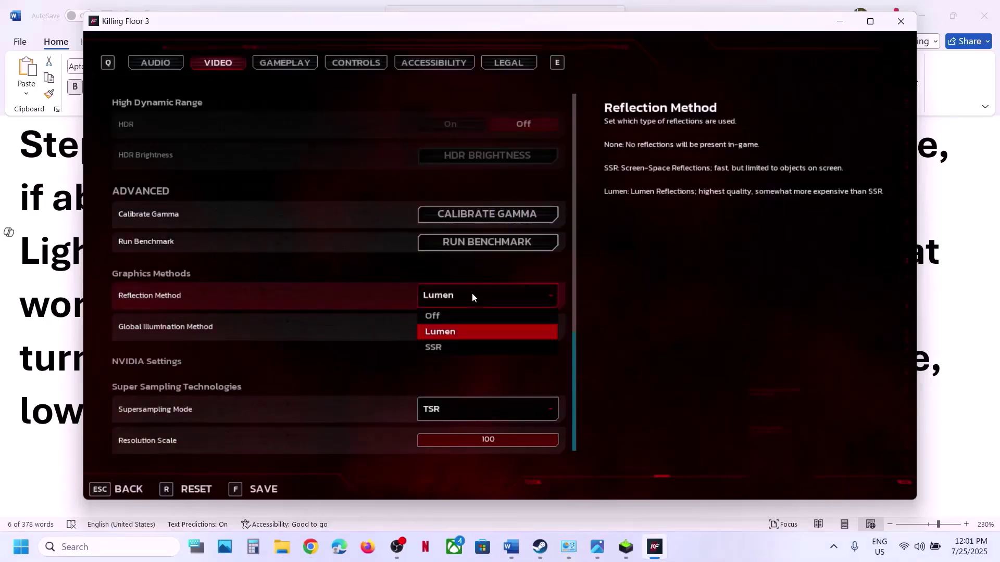
pyautogui.click(447, 317)
pyautogui.click(445, 338)
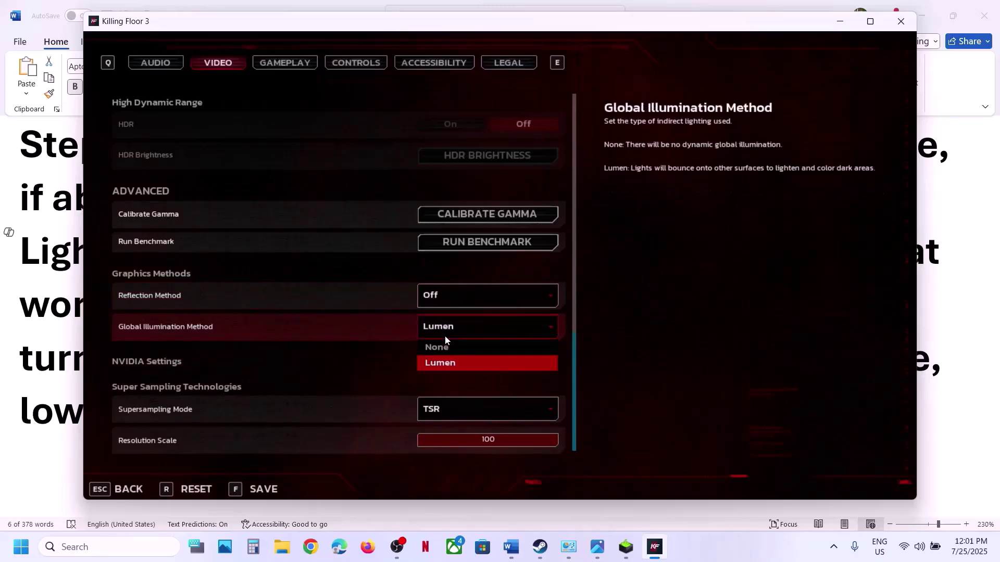
pyautogui.click(440, 348)
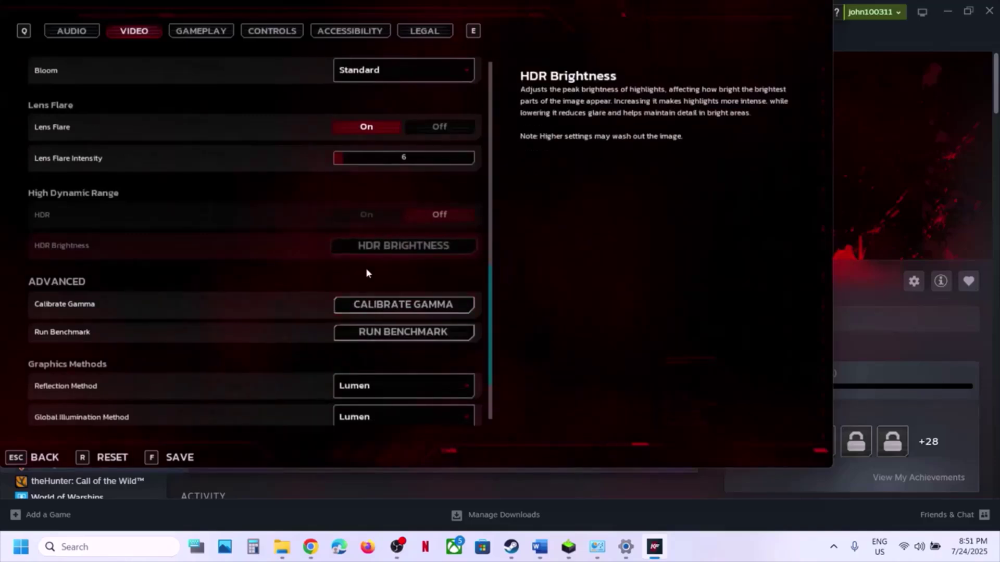
# Step: Try NVIDIA DLSS as the supersampling mode, view its quality mode options, and select TSR instead
pyautogui.scroll(-3, 366, 270)
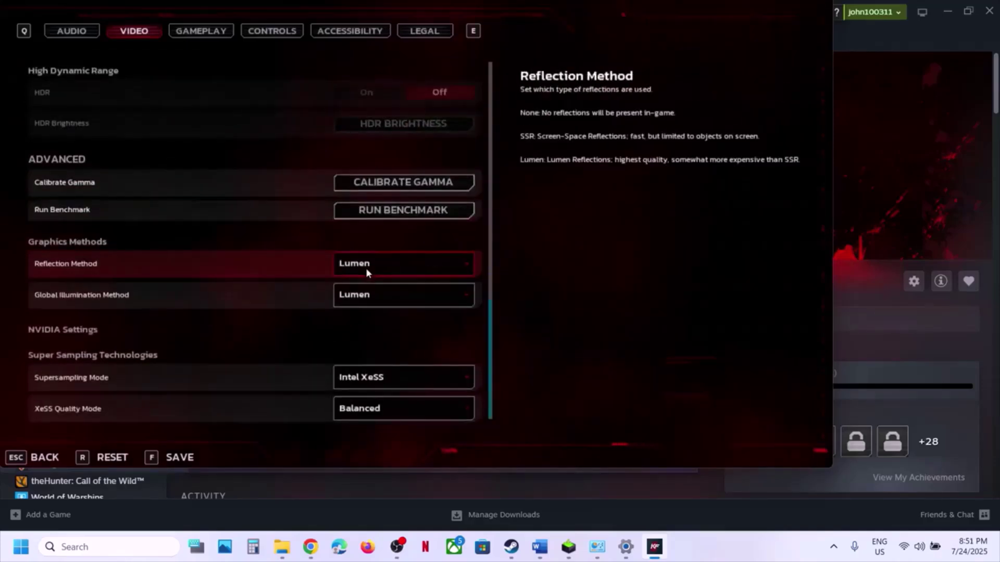
pyautogui.click(384, 386)
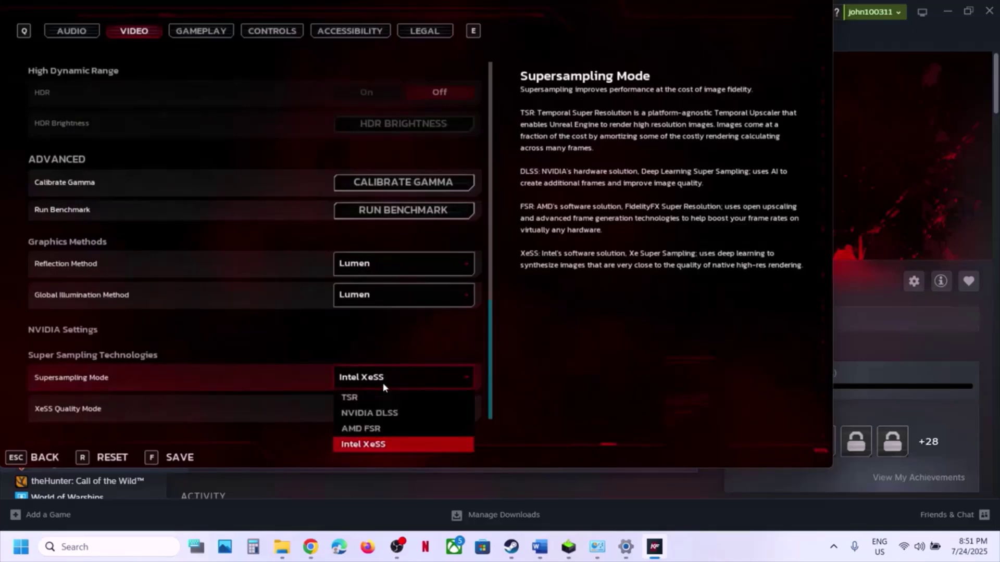
pyautogui.click(380, 414)
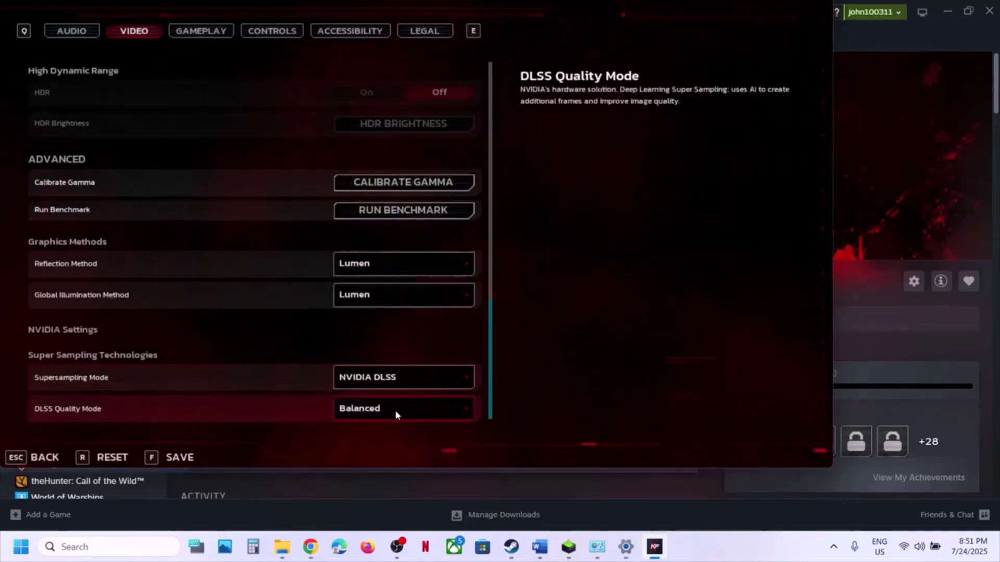
pyautogui.click(395, 415)
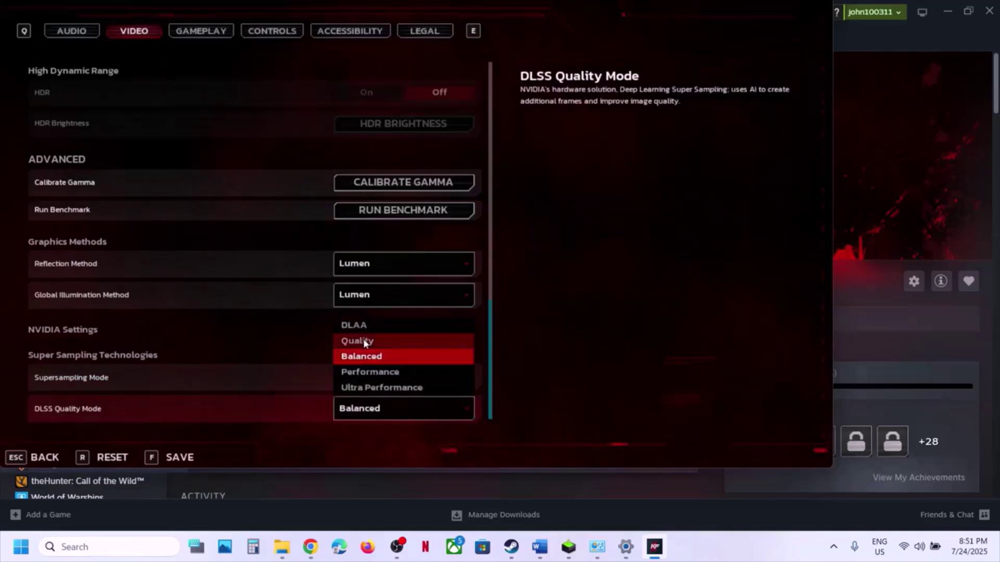
pyautogui.click(318, 360)
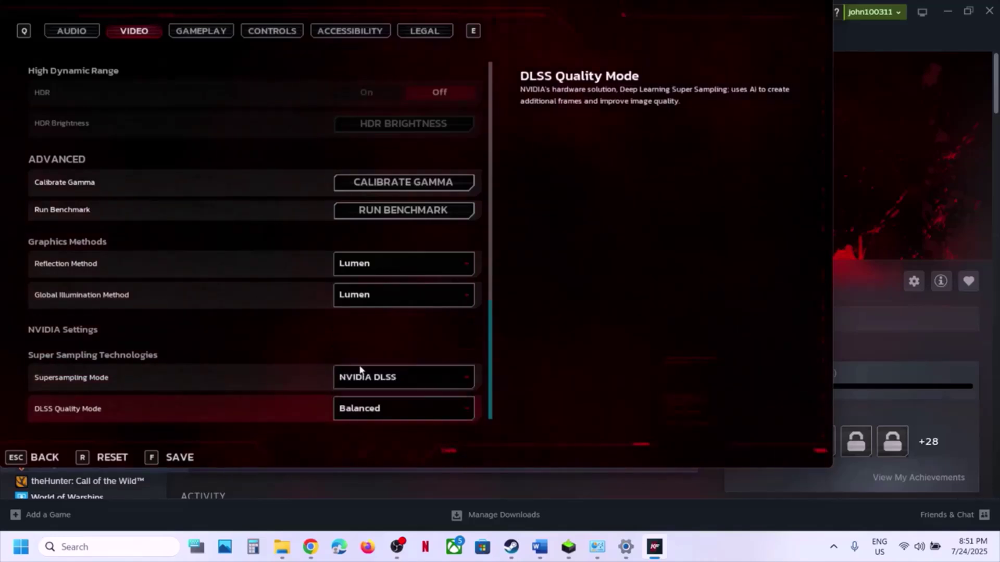
pyautogui.click(365, 376)
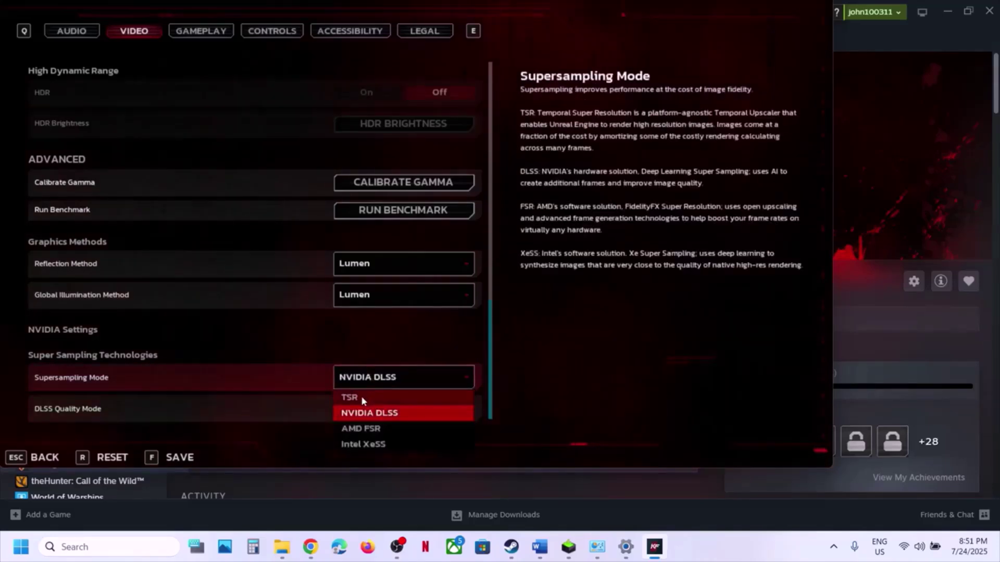
pyautogui.click(361, 398)
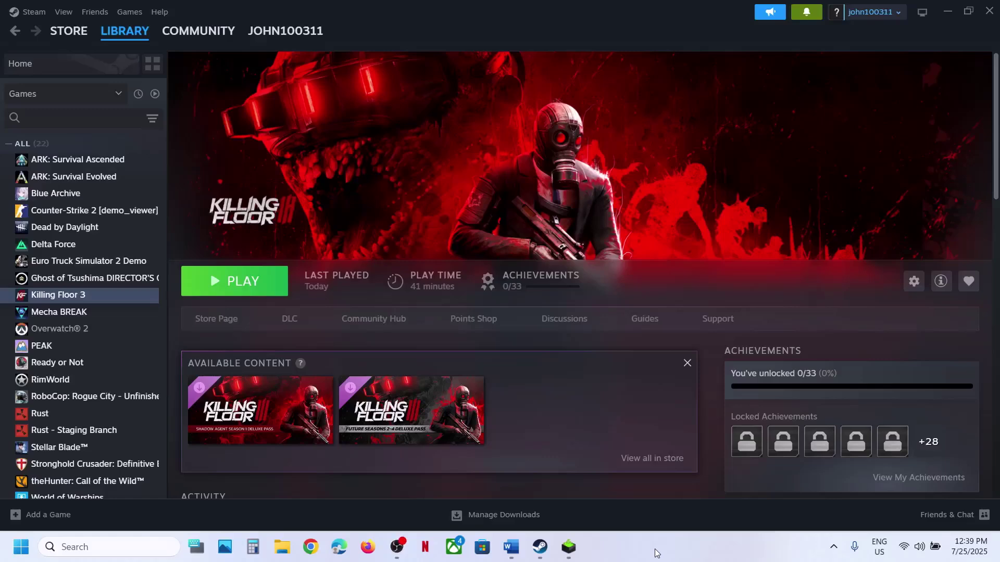
# Step: Switch to Word to check the notes, and open NVIDIA Control Panel from the desktop
pyautogui.click(519, 539)
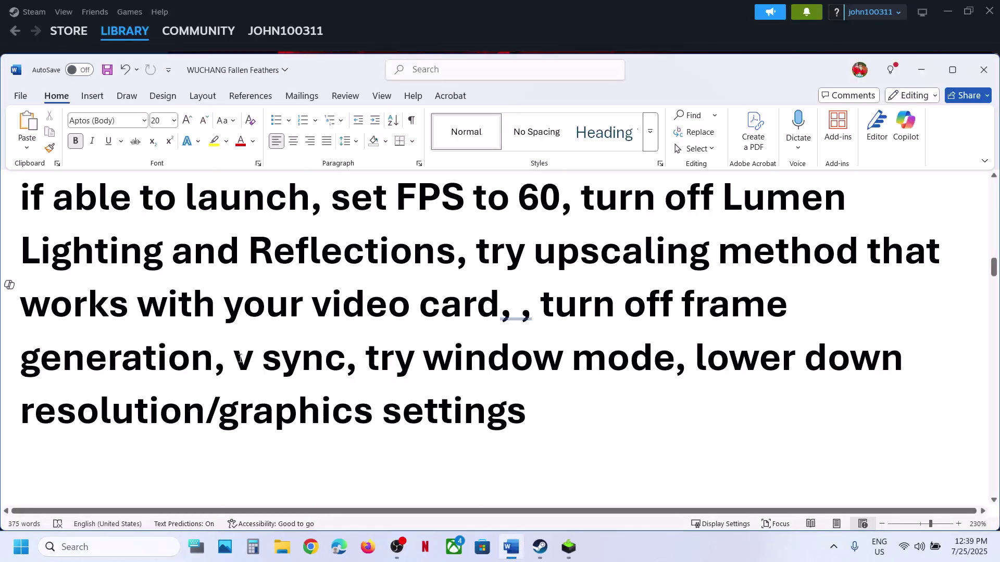
pyautogui.scroll(-5, 240, 359)
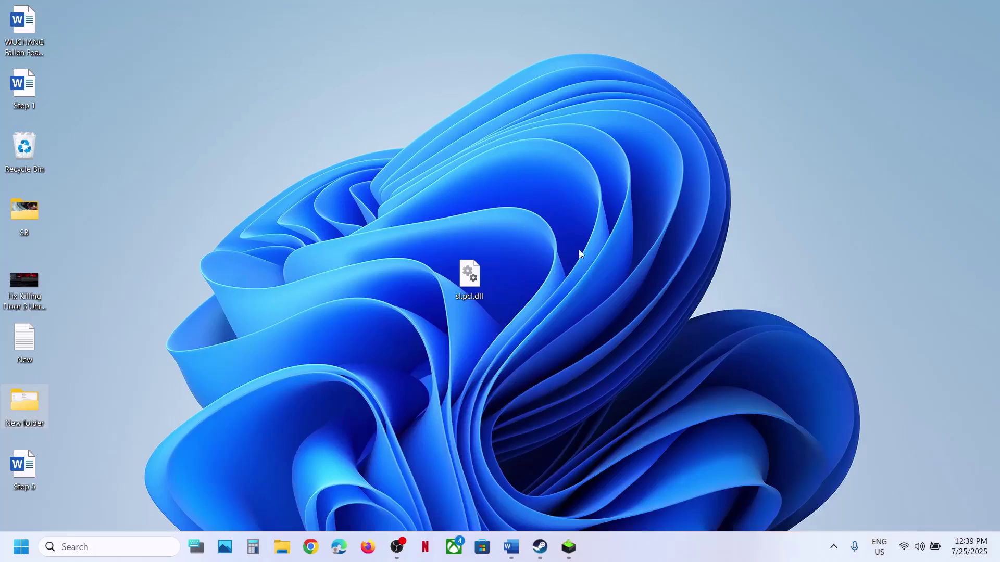
pyautogui.rightClick(580, 250)
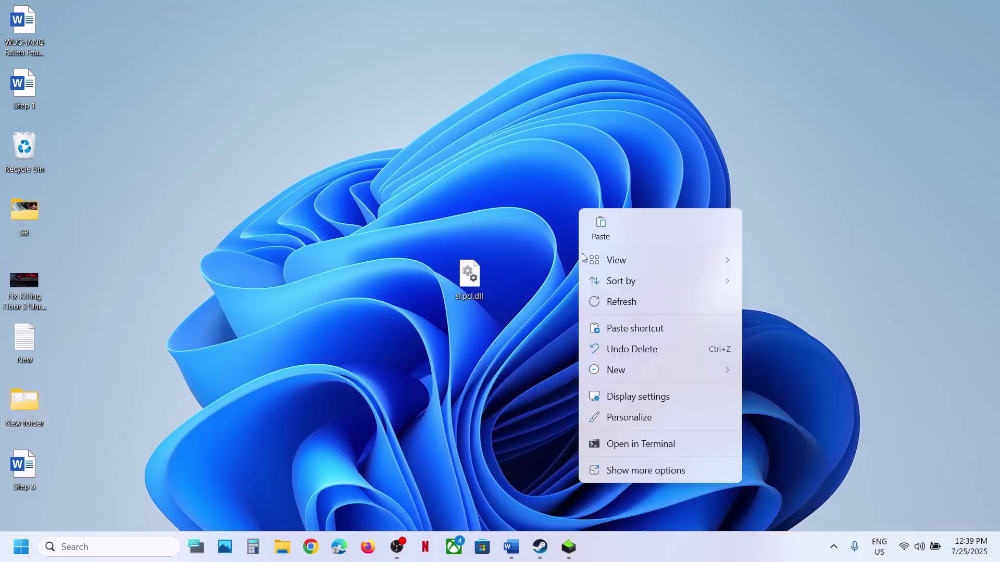
pyautogui.click(628, 469)
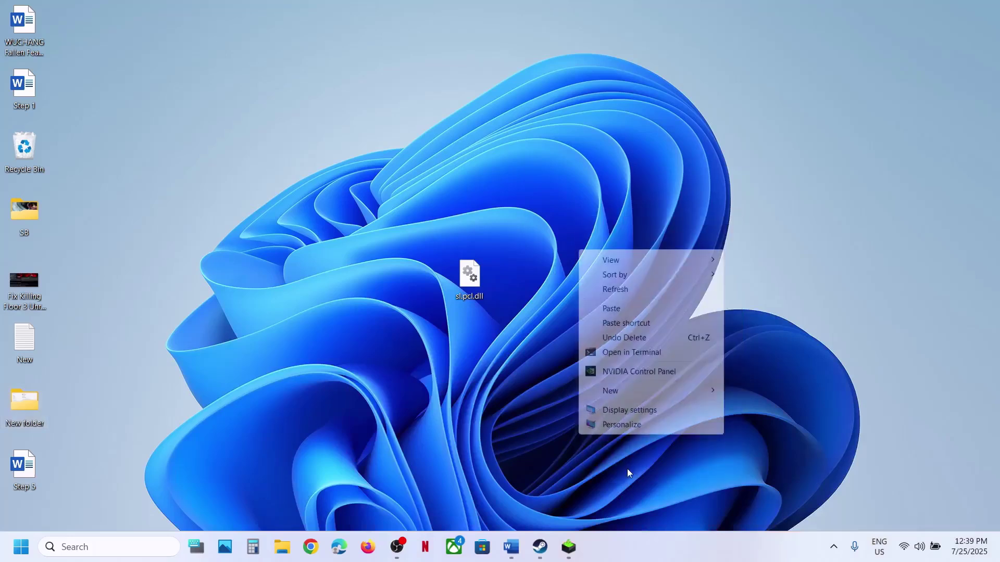
pyautogui.click(629, 373)
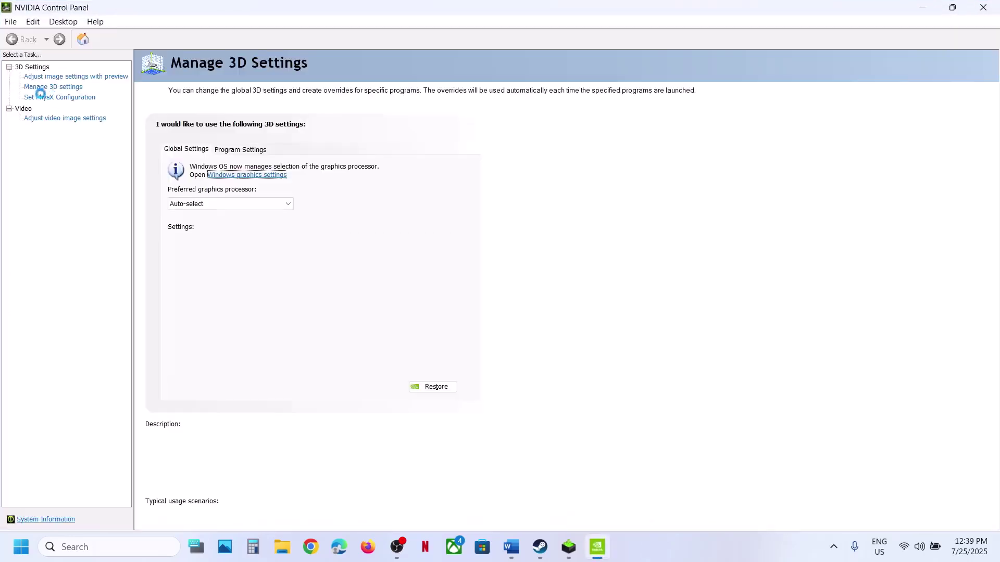
# Step: In the program-specific 3D settings, add NightfallClient-Win64-Shipping from the game's Binaries\Win64 folder as the program to customize
pyautogui.click(240, 150)
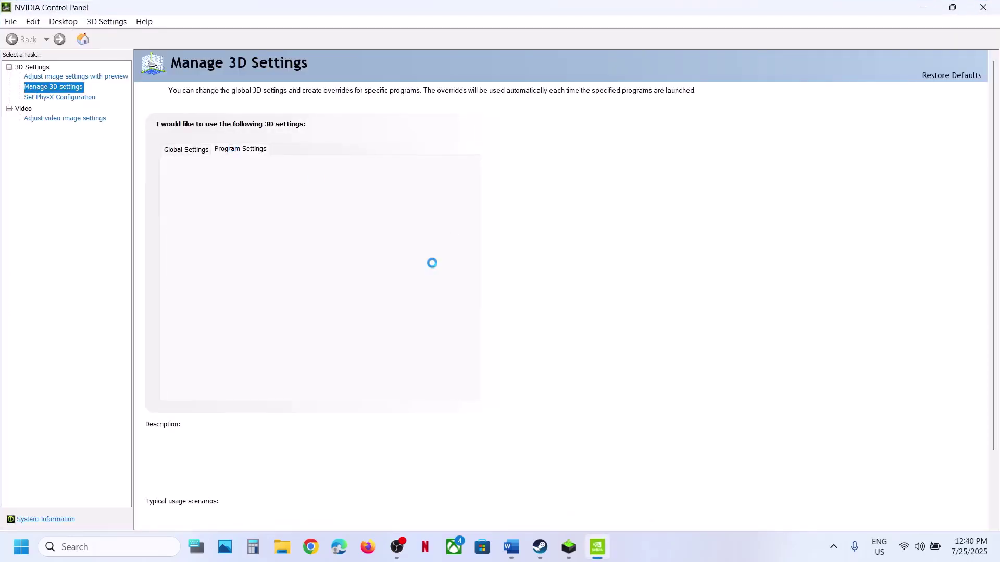
pyautogui.click(336, 206)
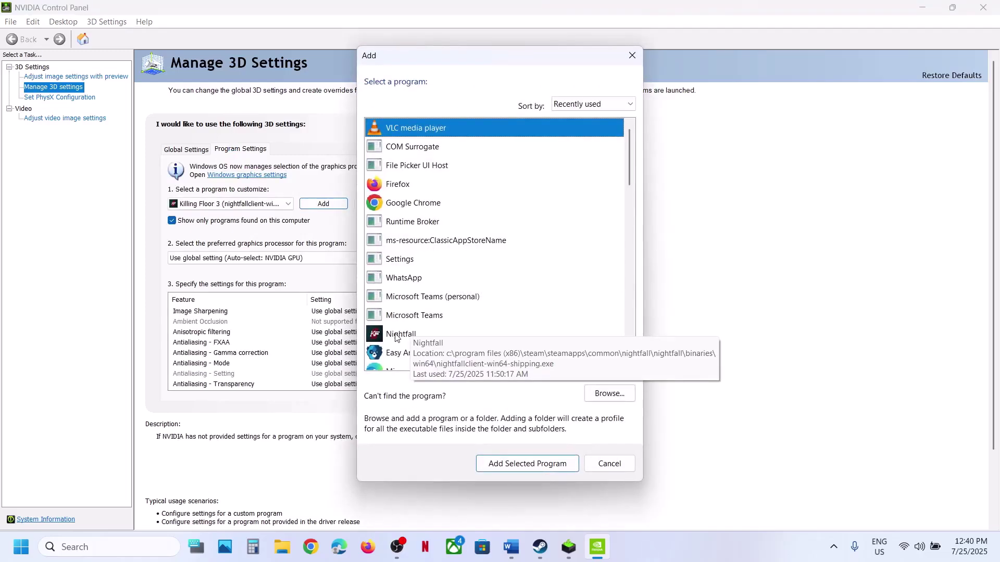
pyautogui.click(625, 396)
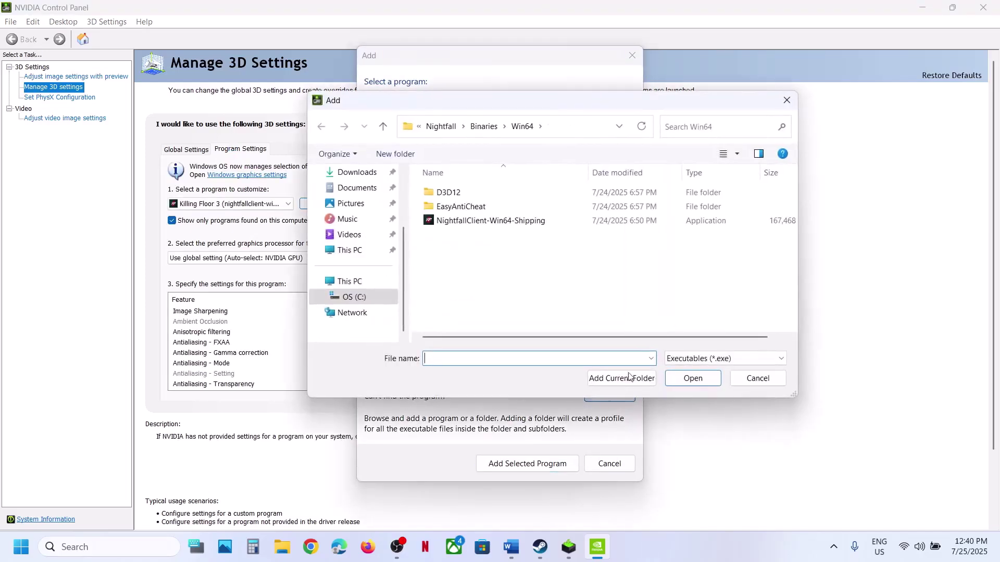
pyautogui.click(512, 221)
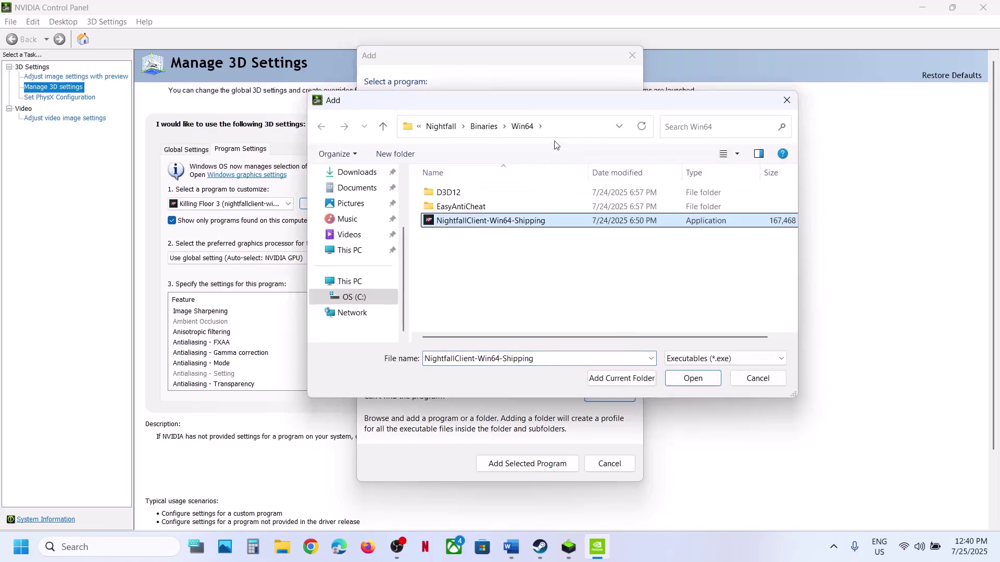
pyautogui.click(567, 130)
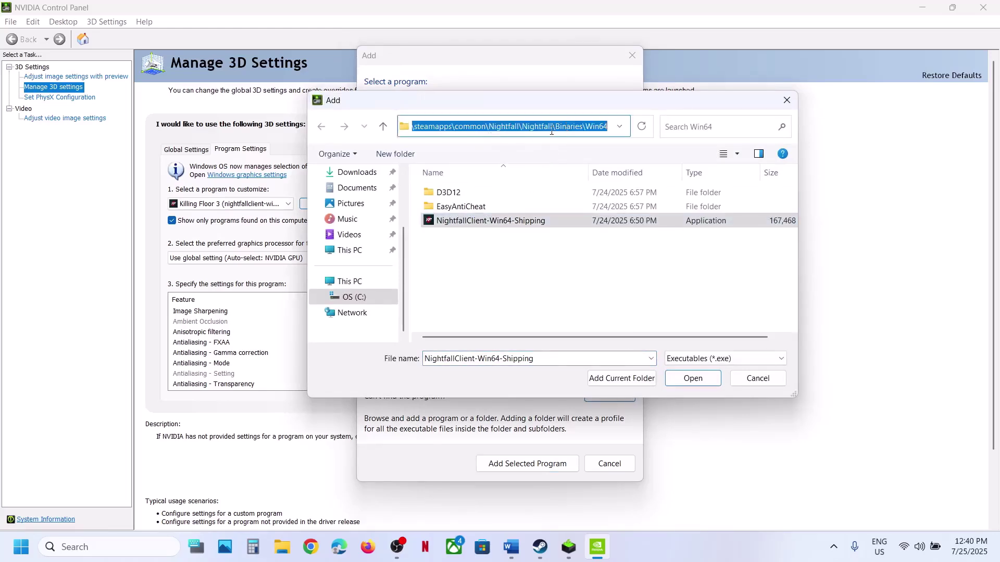
pyautogui.click(694, 379)
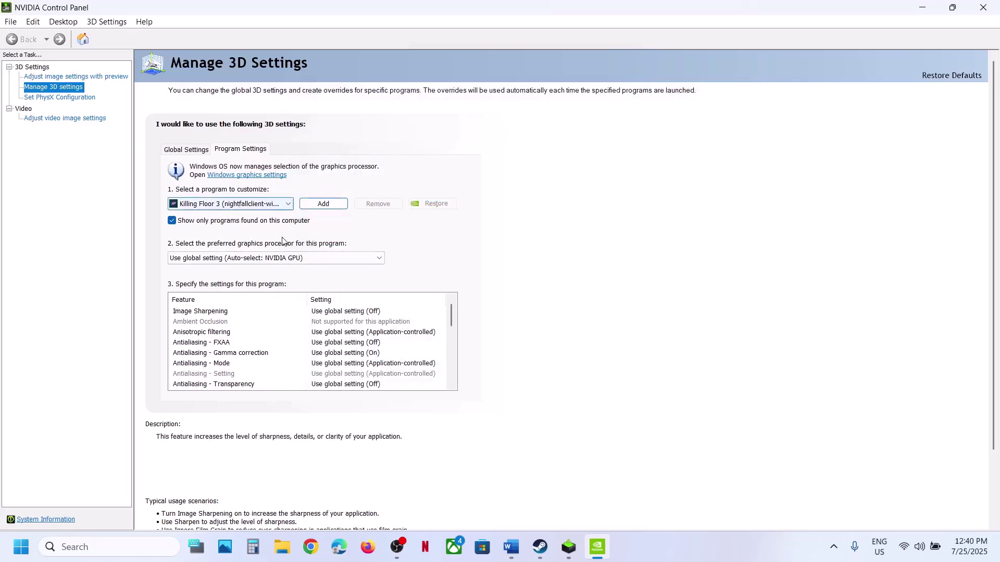
# Step: Set Killing Floor 3's preferred graphics processor to High-performance NVIDIA processor and apply the change
pyautogui.click(279, 258)
pyautogui.click(264, 281)
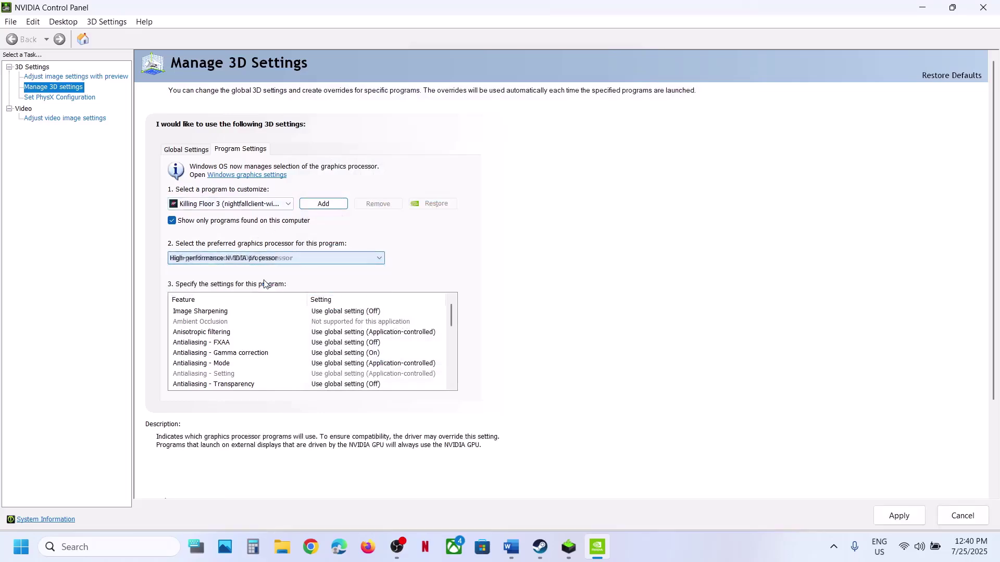
pyautogui.click(899, 517)
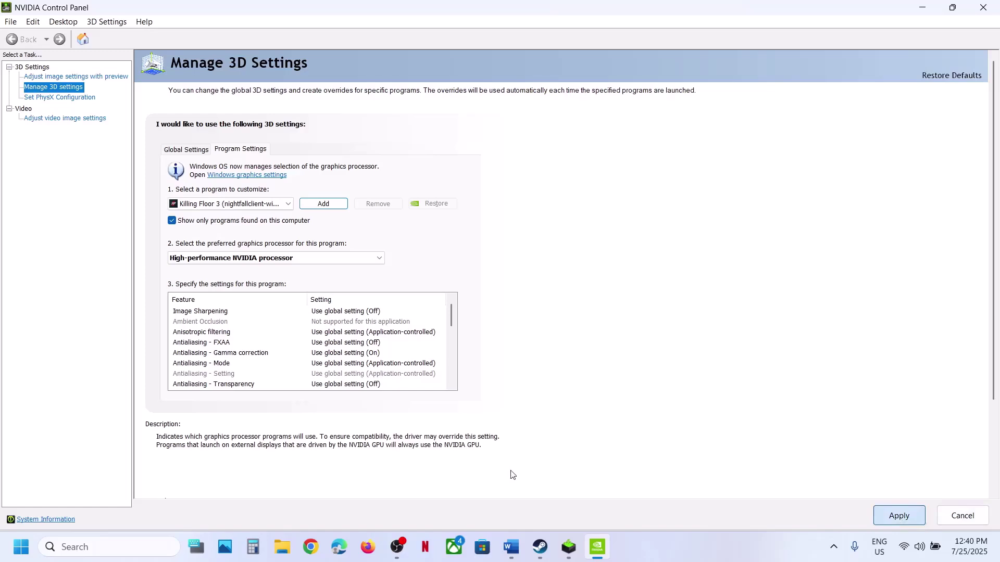
pyautogui.click(532, 546)
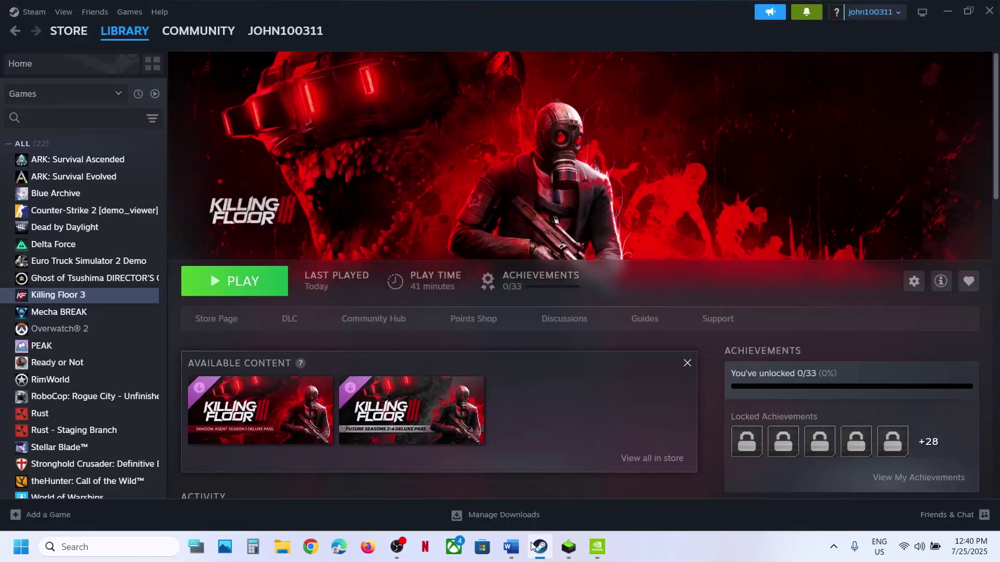
pyautogui.click(532, 546)
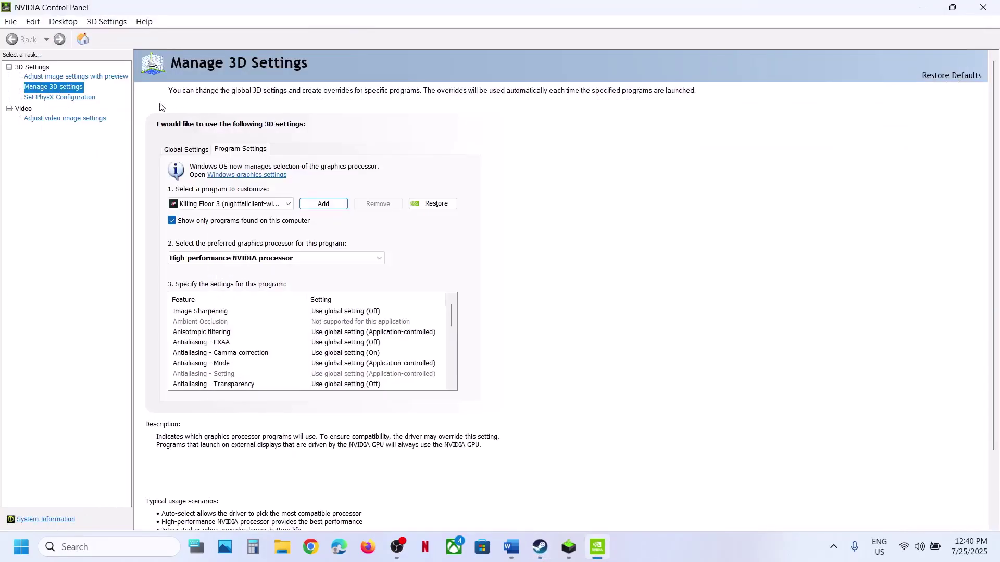
# Step: Restore the global 3D settings to their default values and apply the change
pyautogui.click(190, 148)
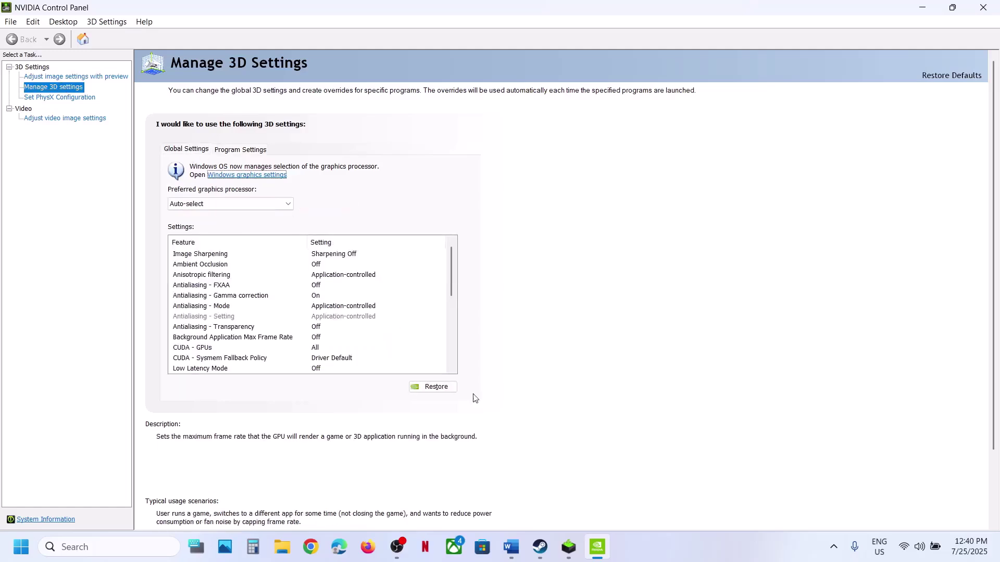
pyautogui.click(436, 387)
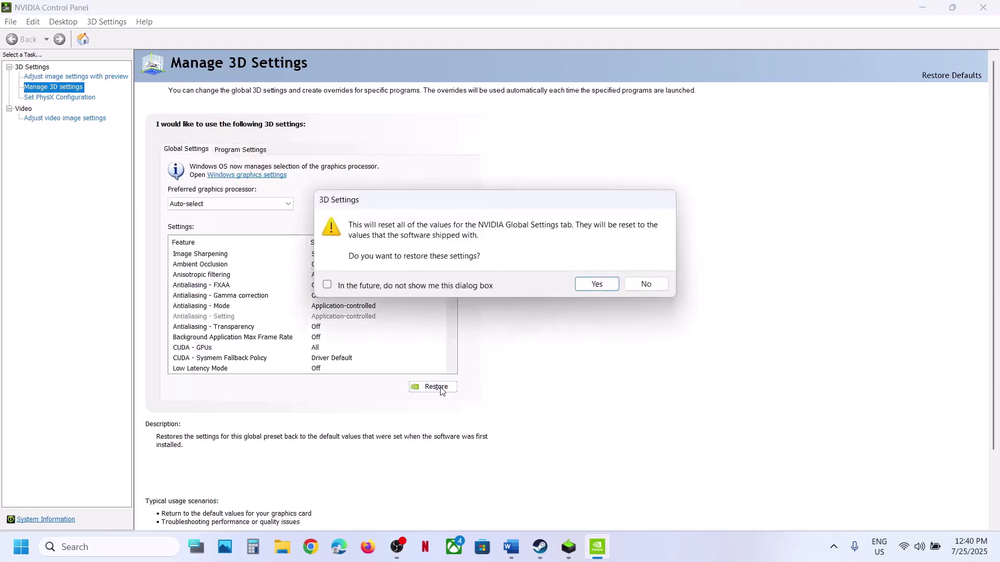
pyautogui.click(594, 286)
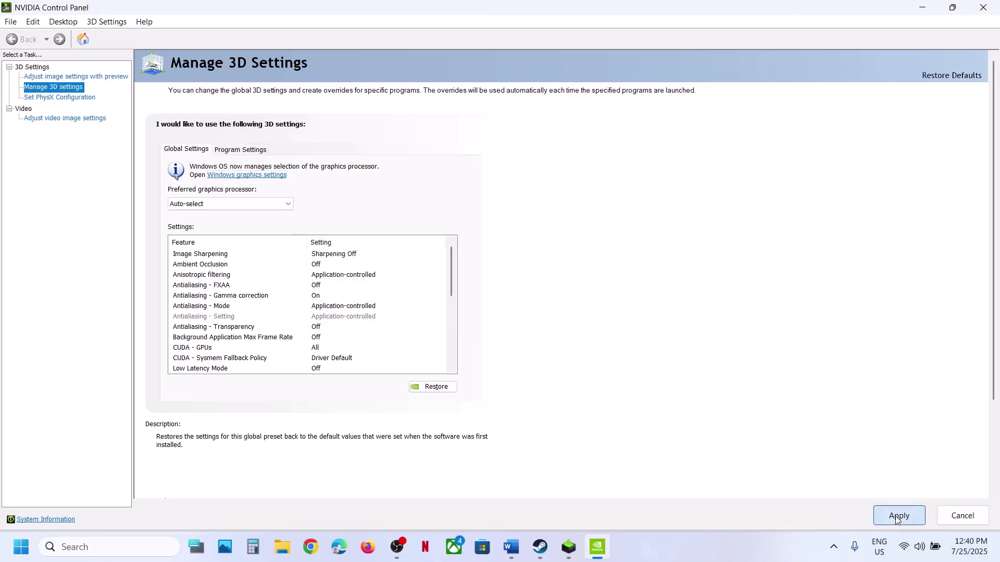
pyautogui.click(898, 517)
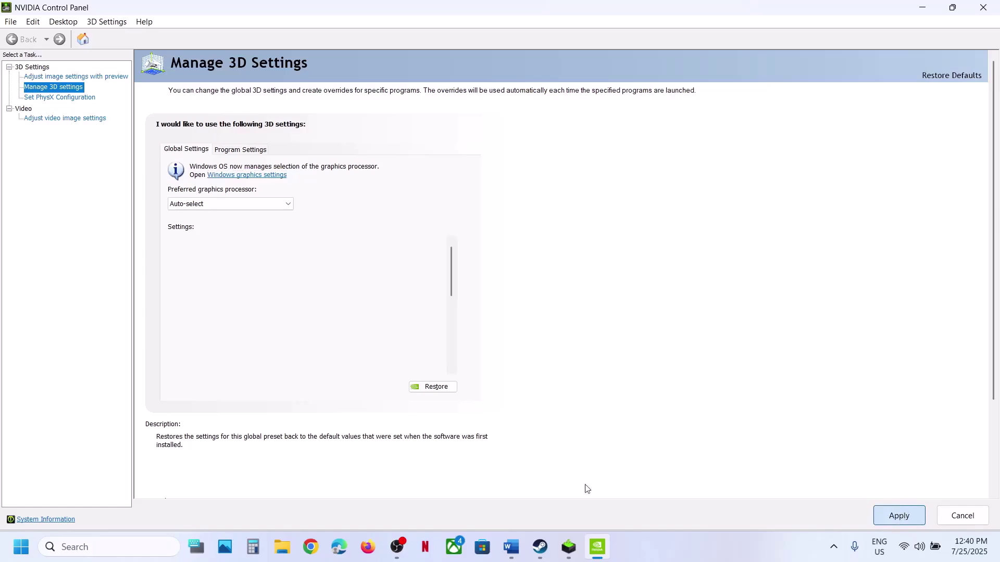
pyautogui.click(540, 547)
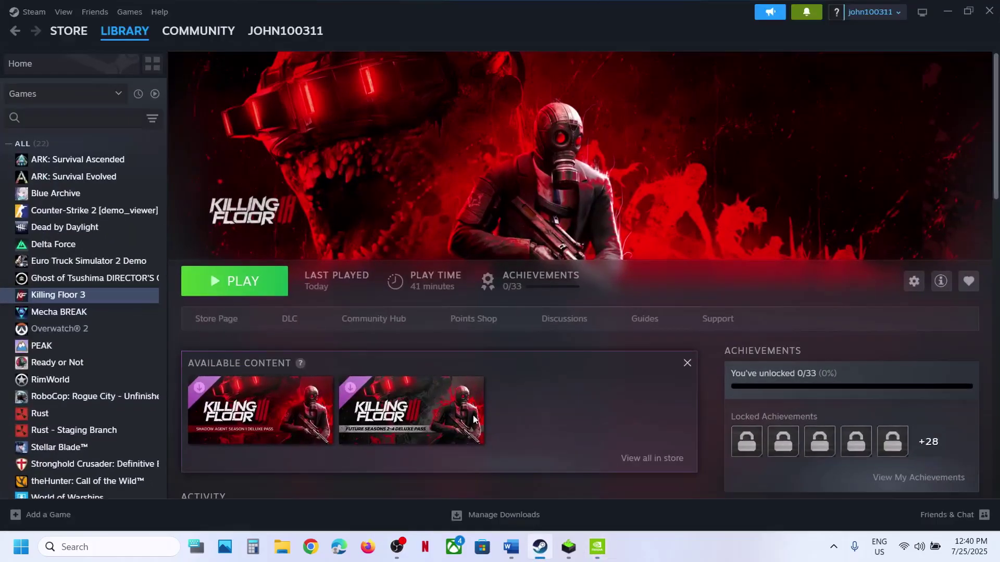
pyautogui.click(512, 548)
pyautogui.click(514, 550)
pyautogui.click(66, 548)
pyautogui.write('graphic')
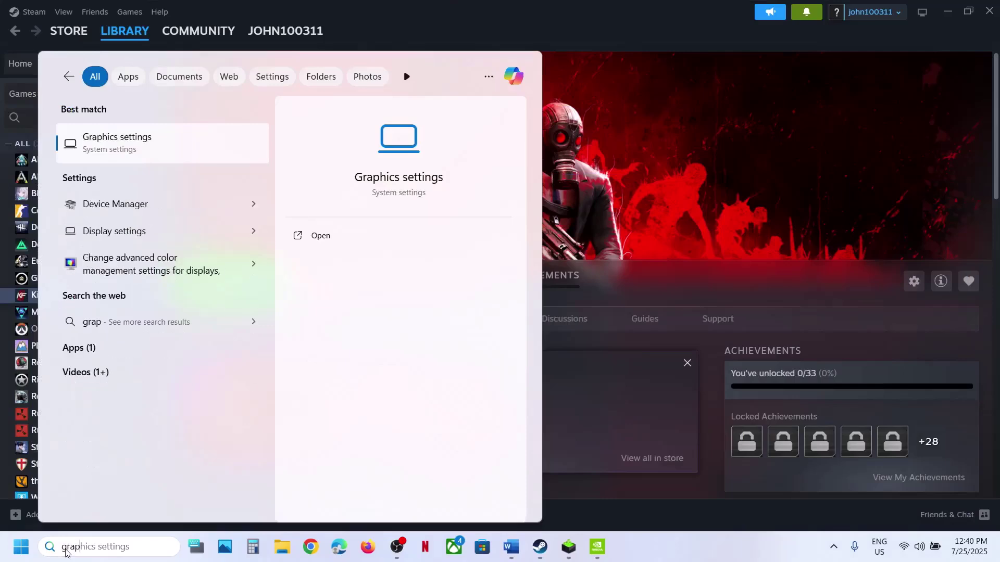
pyautogui.press('Escape')
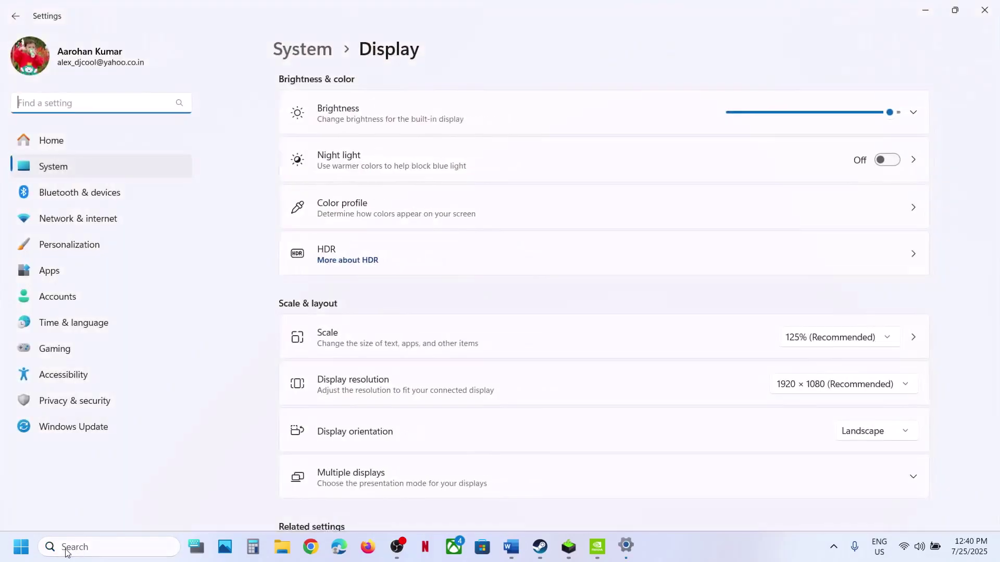
pyautogui.click(984, 10)
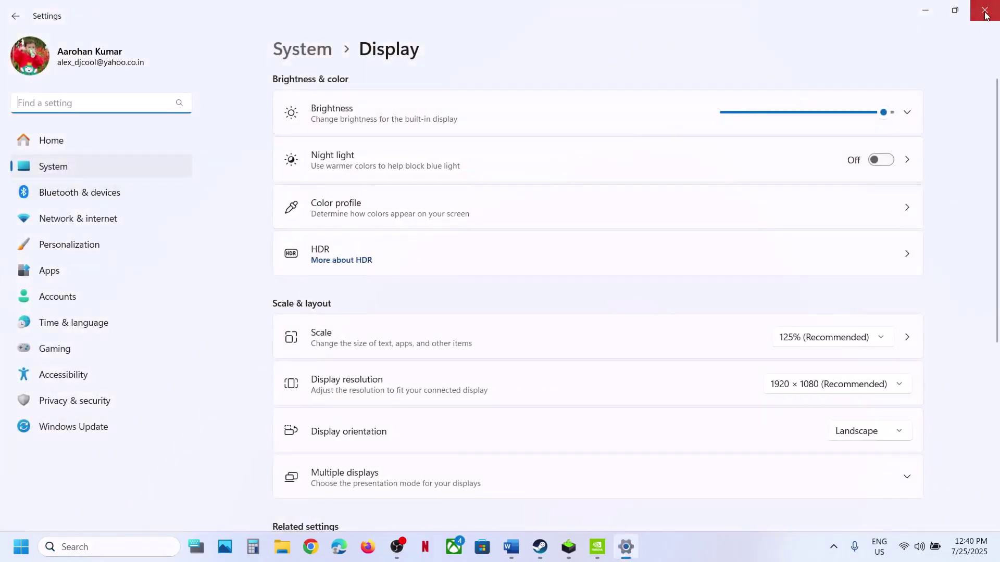
# Step: In the Windows Graphics settings, add NightfallClient-Win64-Shipping from the game's Nightfall\Binaries\Win64 folder as a desktop app
pyautogui.click(93, 554)
pyautogui.write('grap')
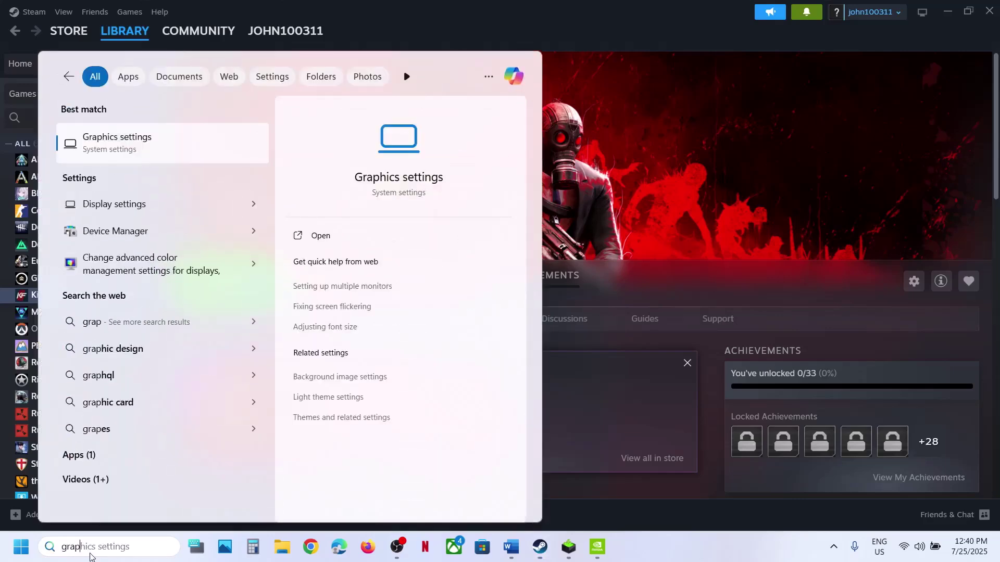
pyautogui.press('Return')
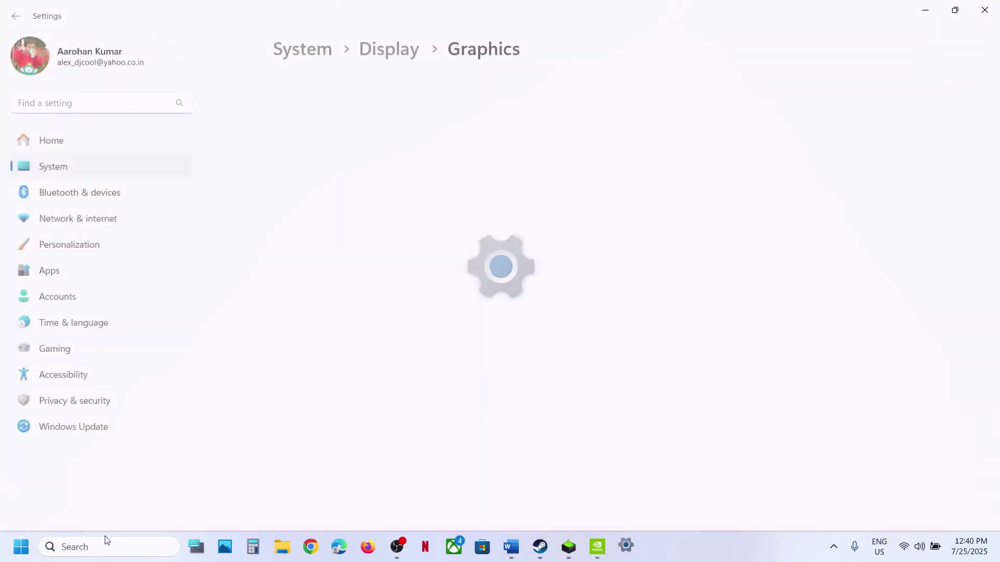
pyautogui.click(769, 360)
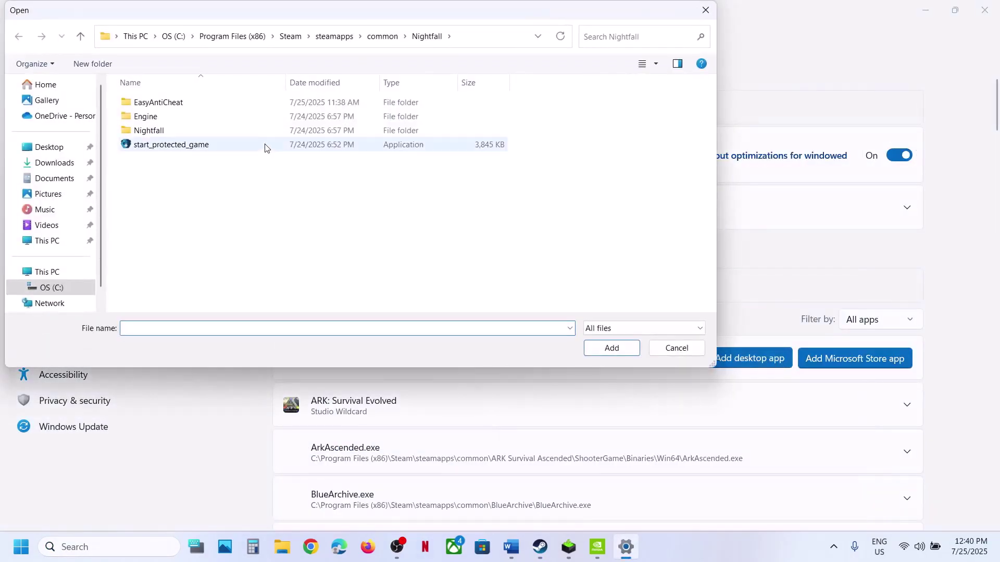
pyautogui.doubleClick(174, 132)
pyautogui.doubleClick(156, 104)
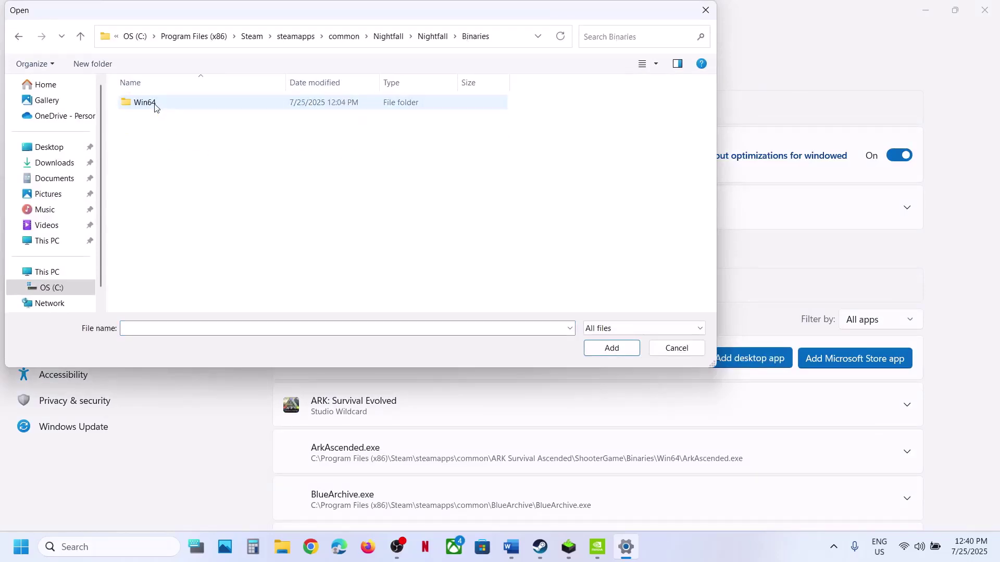
pyautogui.doubleClick(155, 104)
pyautogui.click(168, 131)
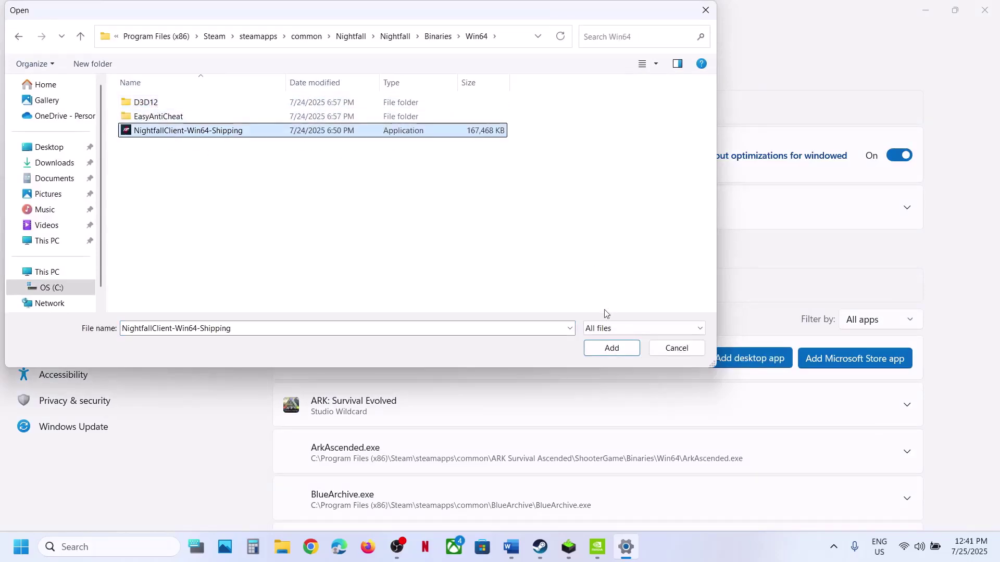
pyautogui.click(610, 347)
# Step: Set Nightfall's GPU preference to High Performance (NVIDIA GeForce RTX 3050 Laptop GPU) and close Settings
pyautogui.scroll(-15, 487, 428)
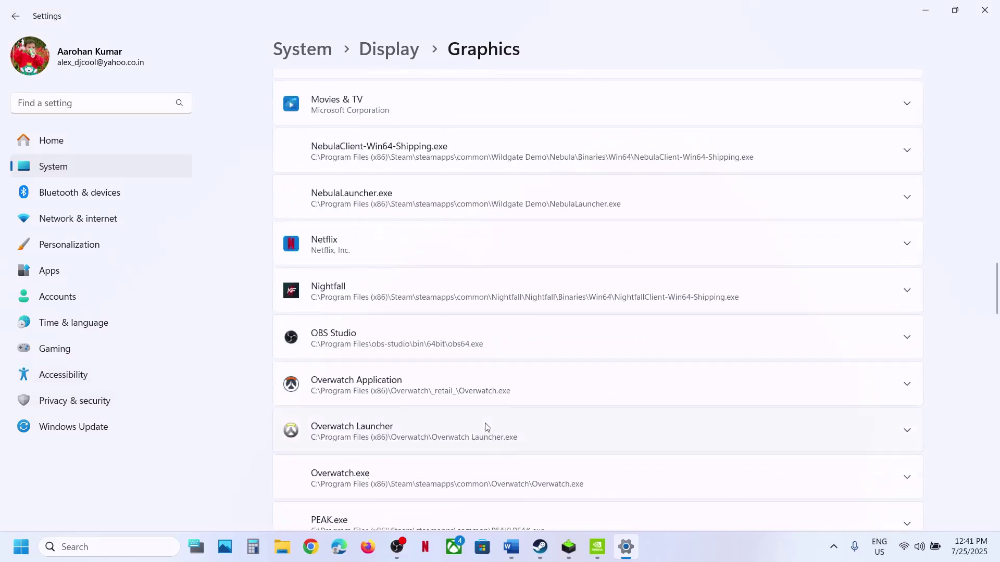
pyautogui.scroll(3, 487, 427)
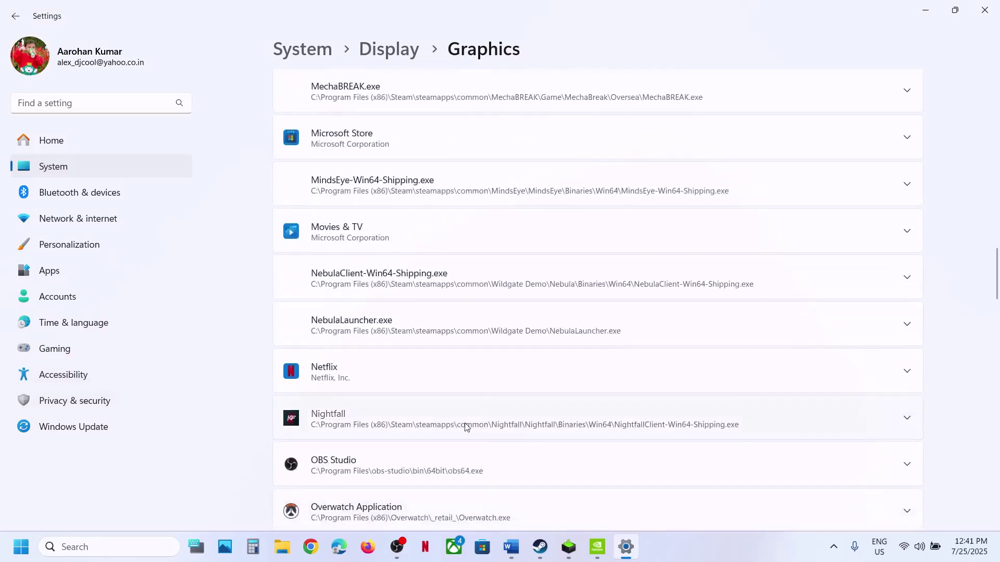
pyautogui.click(464, 424)
pyautogui.click(732, 338)
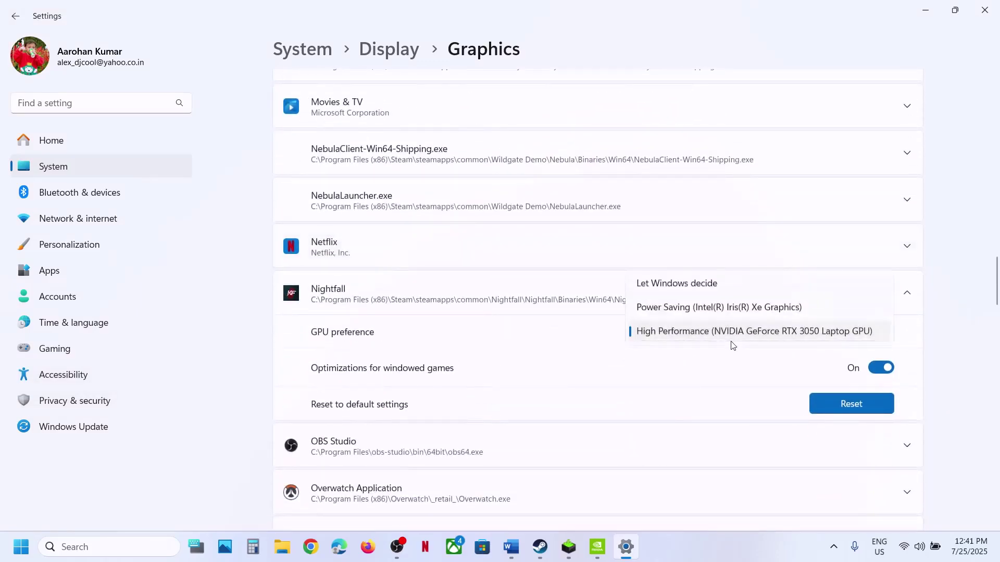
pyautogui.click(786, 335)
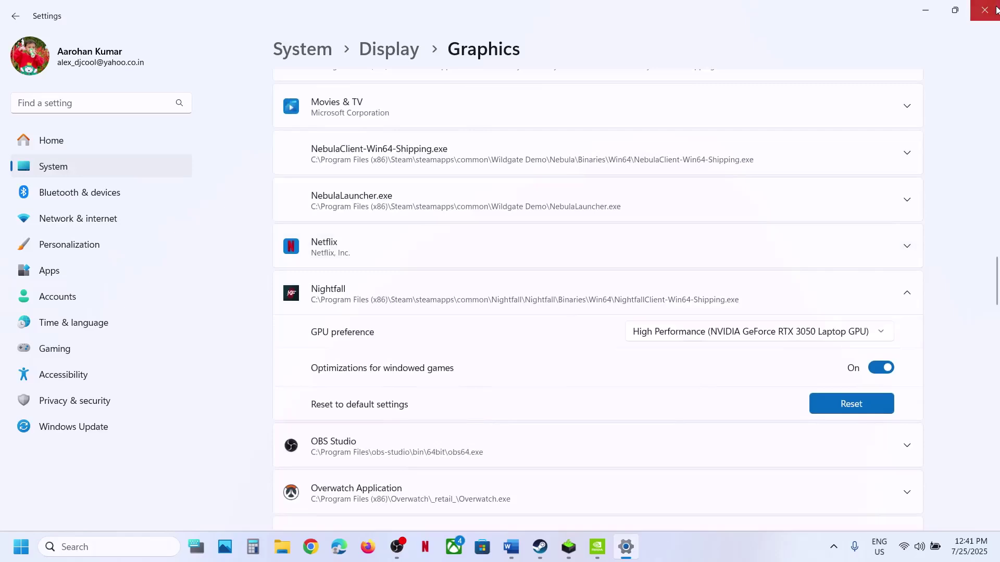
pyautogui.click(985, 10)
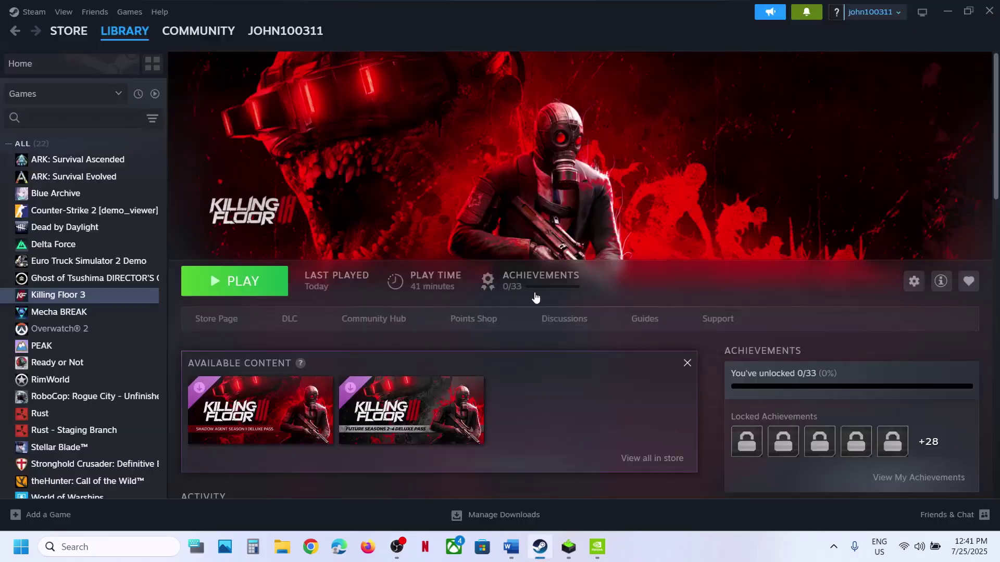
# Step: Switch to Word and read Steps 9 and 10 of the notes, on the dedicated graphics card and the config folder
pyautogui.click(511, 547)
pyautogui.scroll(-2, 443, 391)
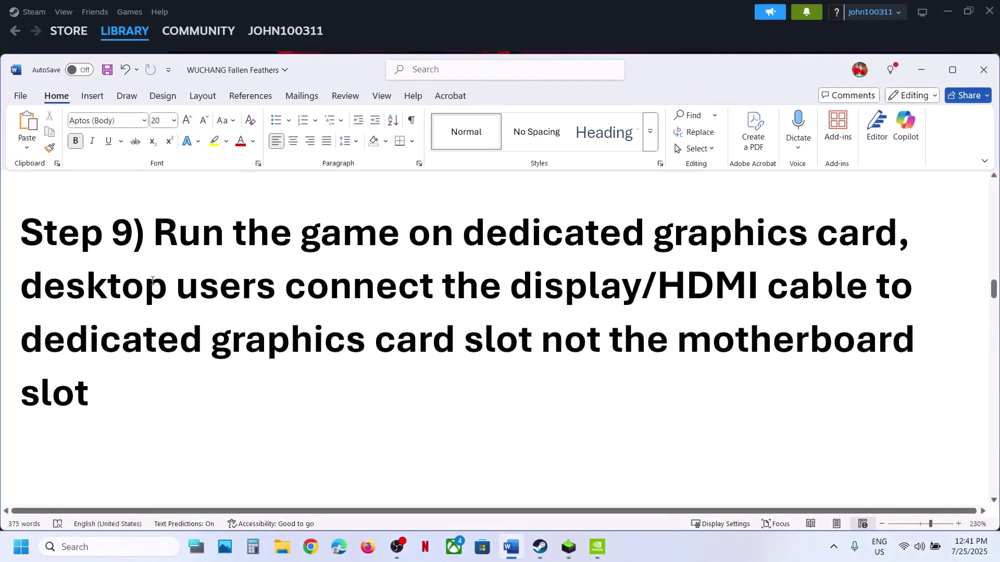
pyautogui.moveTo(115, 294); pyautogui.dragTo(694, 295)
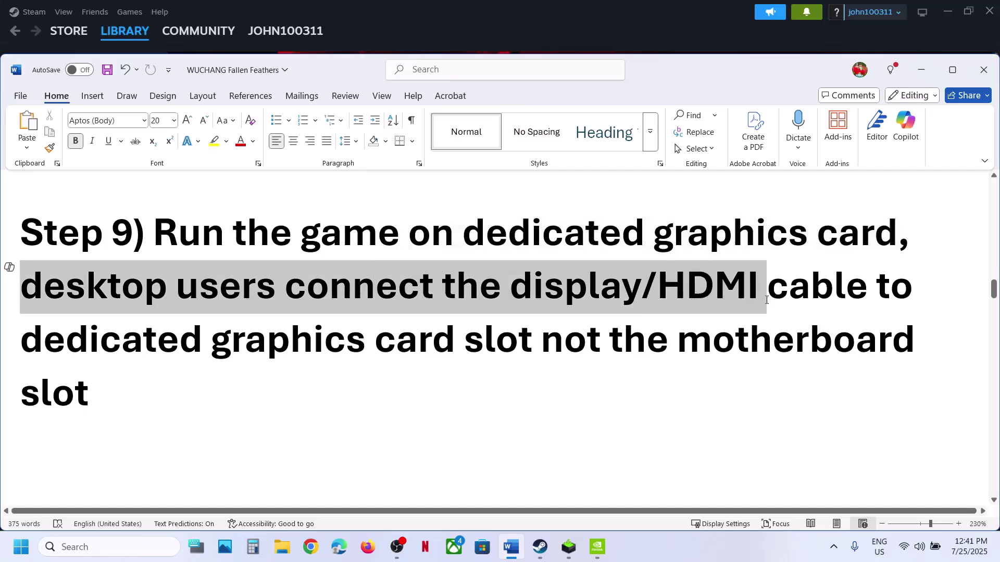
pyautogui.moveTo(767, 301); pyautogui.dragTo(457, 341)
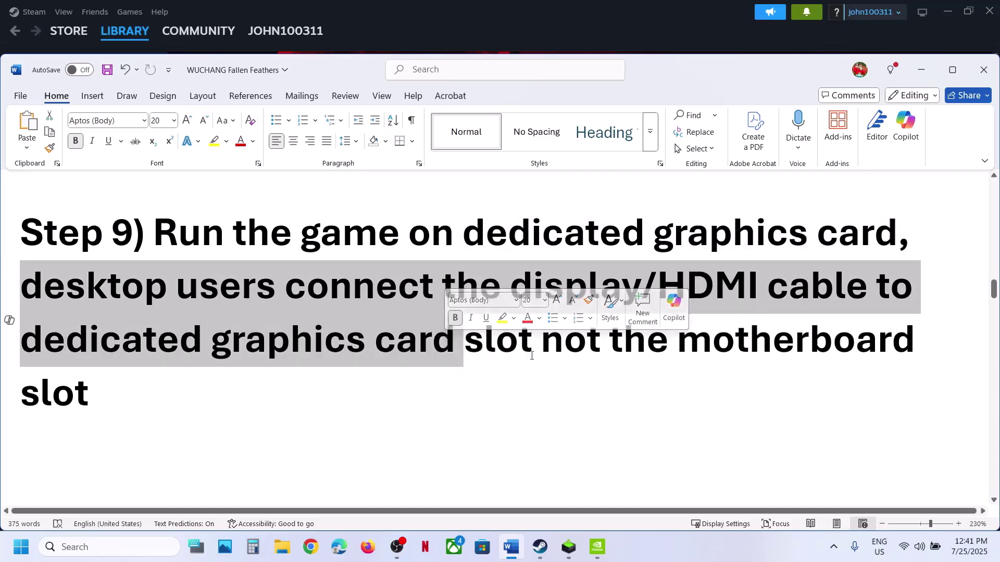
pyautogui.moveTo(545, 341); pyautogui.dragTo(281, 409)
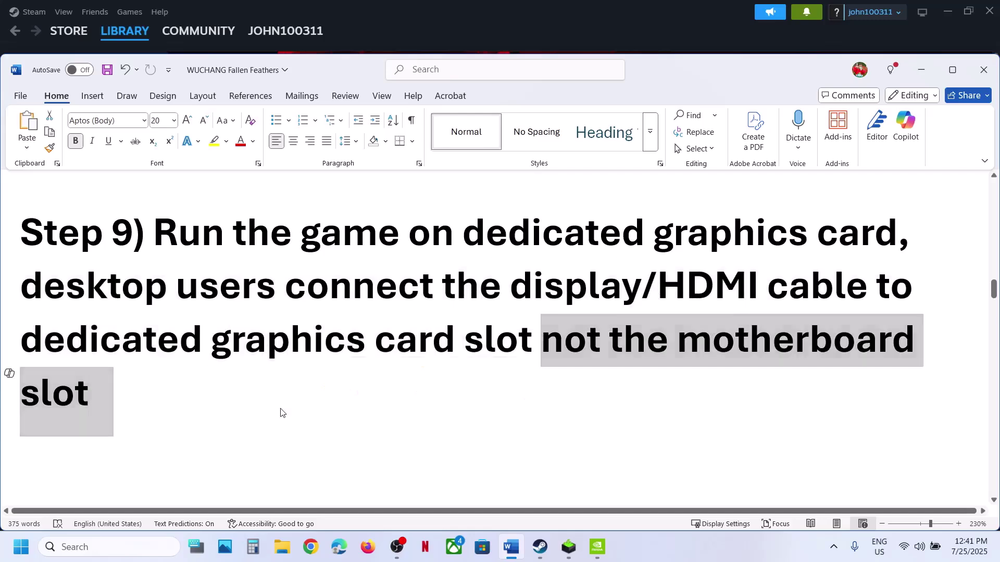
pyautogui.click(281, 409)
pyautogui.scroll(-2, 281, 408)
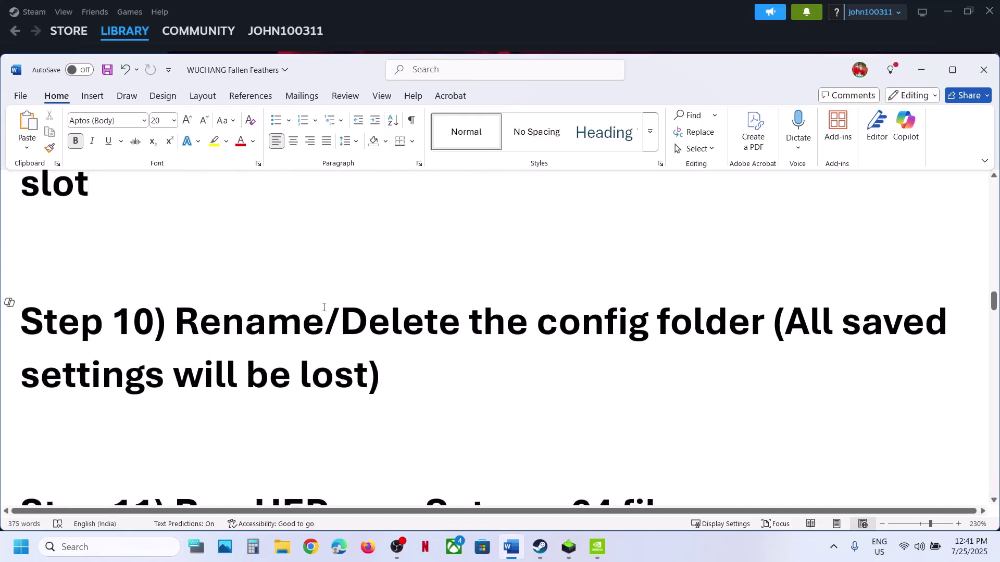
pyautogui.moveTo(323, 307); pyautogui.dragTo(676, 342)
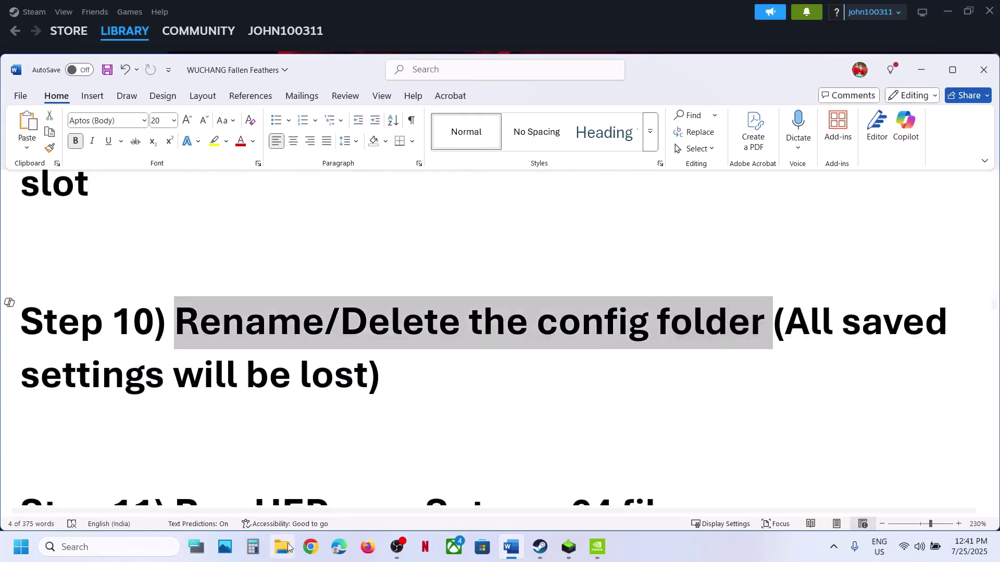
pyautogui.click(737, 370)
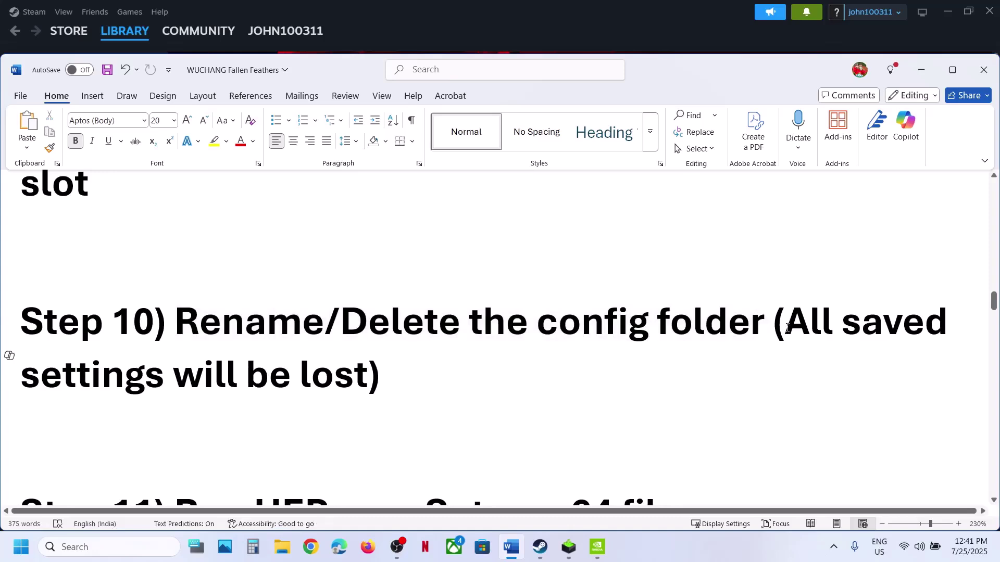
pyautogui.moveTo(786, 328); pyautogui.dragTo(369, 382)
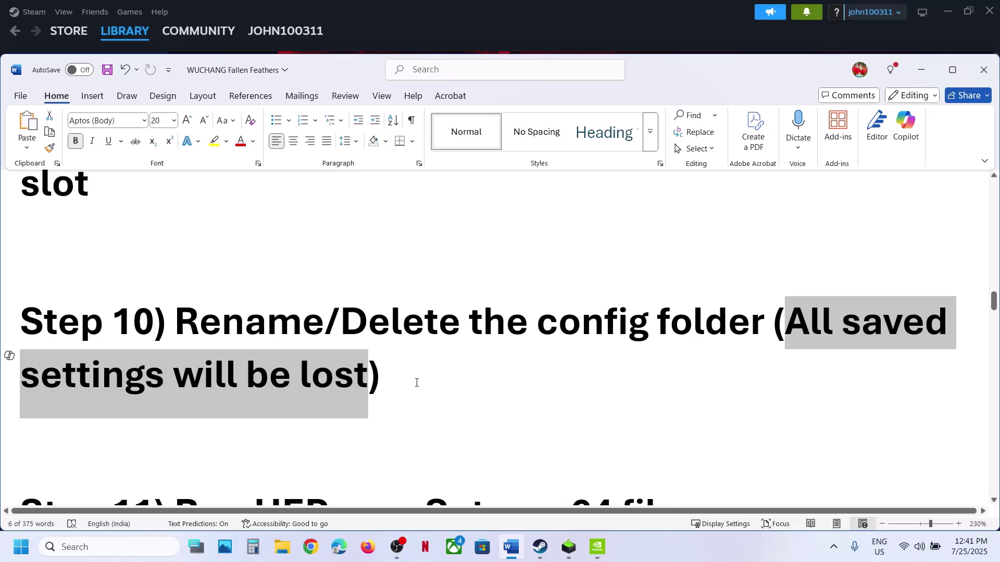
# Step: Switch to File Explorer and open the Test folder under Users on the C: drive
pyautogui.press('super+e')
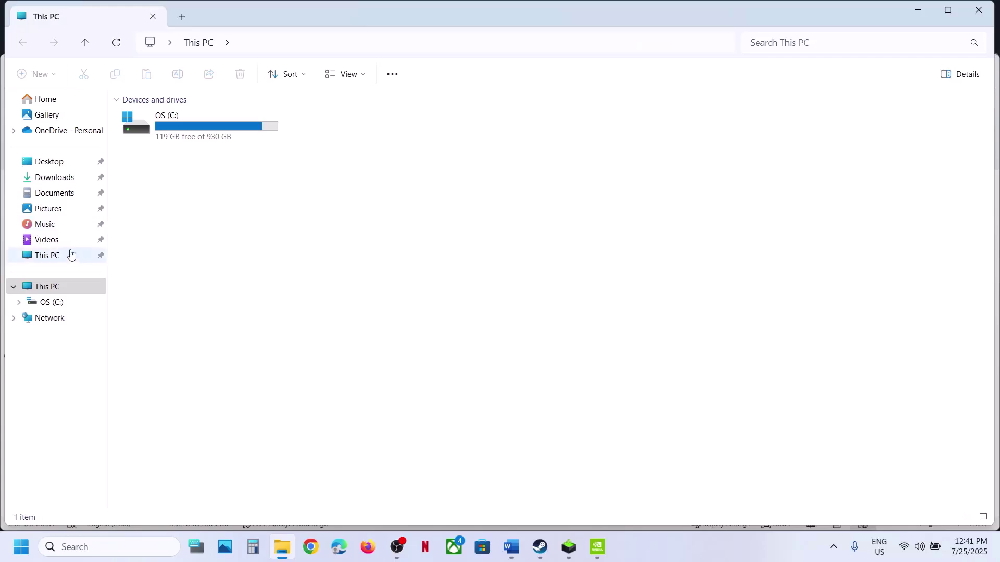
pyautogui.click(183, 142)
pyautogui.doubleClick(183, 143)
pyautogui.scroll(-1, 198, 313)
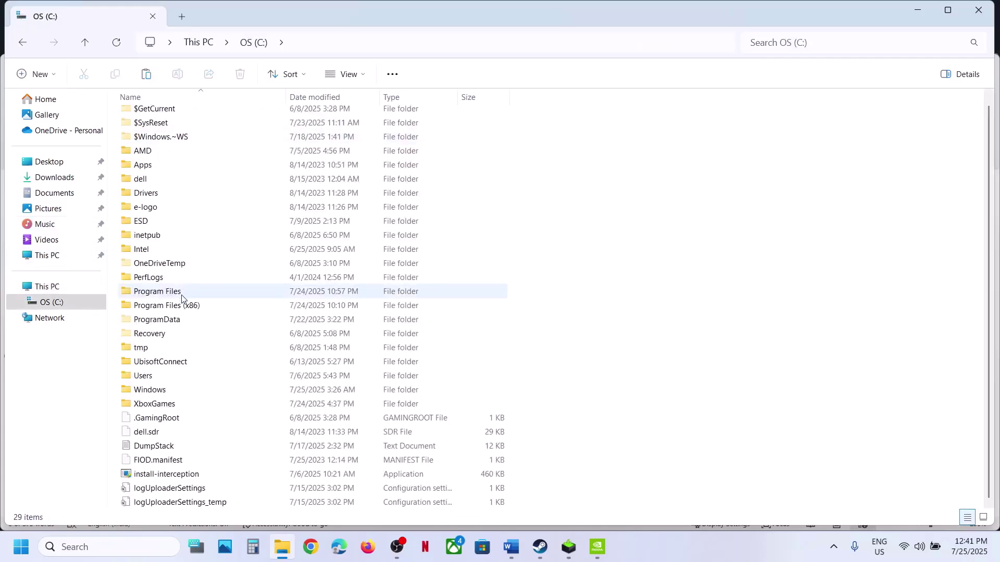
pyautogui.doubleClick(150, 374)
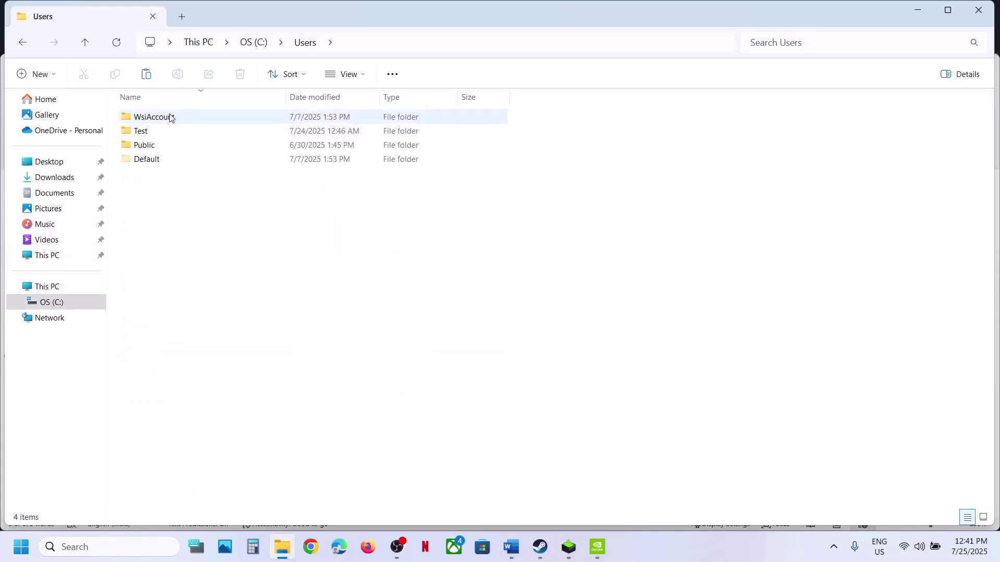
pyautogui.doubleClick(148, 134)
# Step: Check in the view options whether hidden items are shown, so the AppData folder can be reached
pyautogui.click(182, 160)
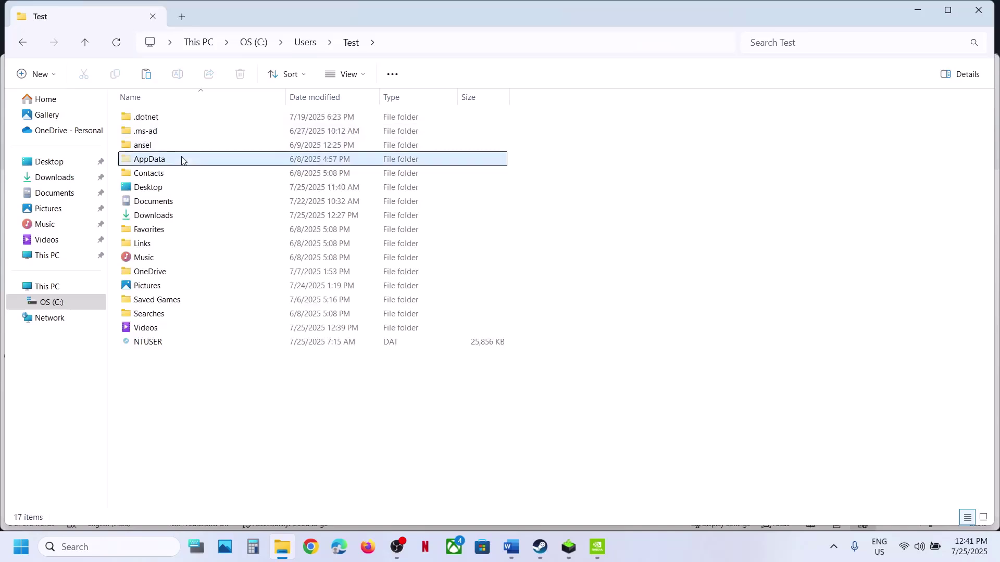
pyautogui.click(366, 73)
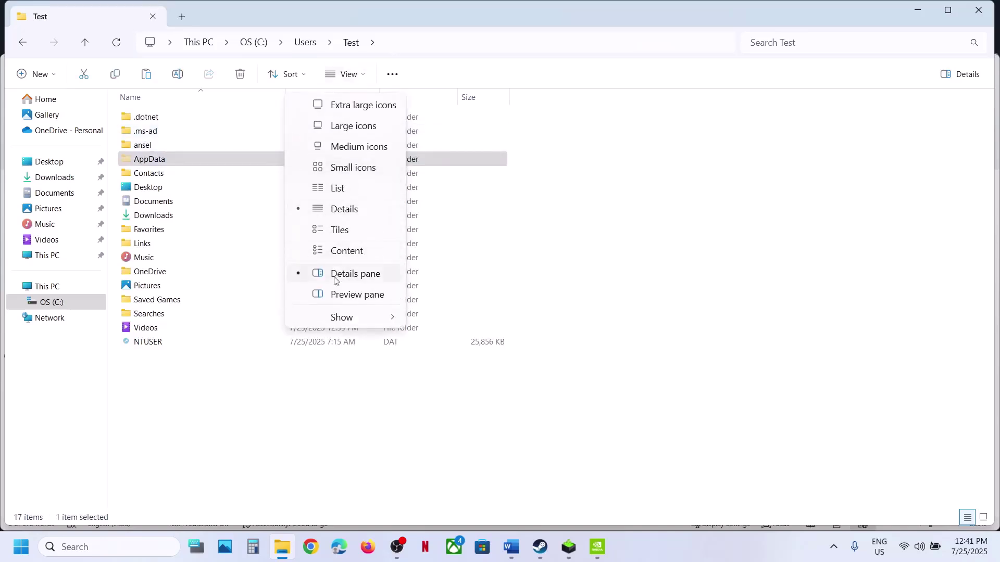
pyautogui.moveTo(394, 326)
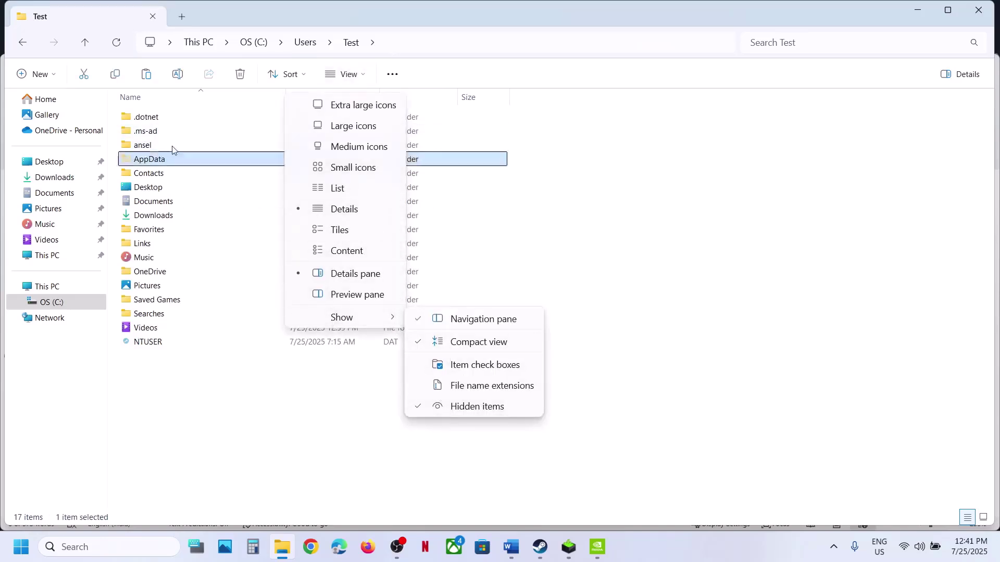
pyautogui.click(161, 161)
# Step: Open the Local folder inside AppData and select the Nightfall folder
pyautogui.doubleClick(161, 161)
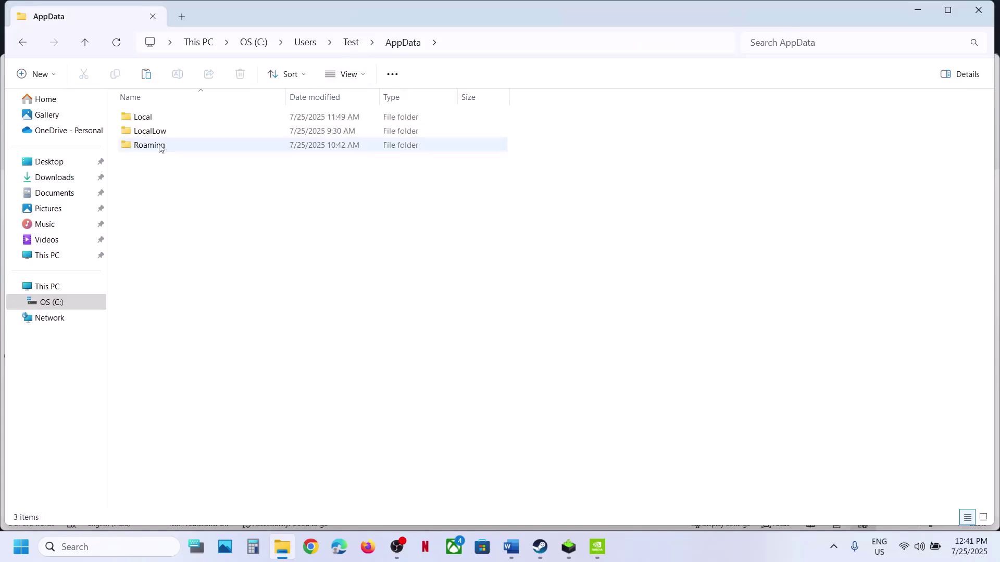
pyautogui.doubleClick(144, 117)
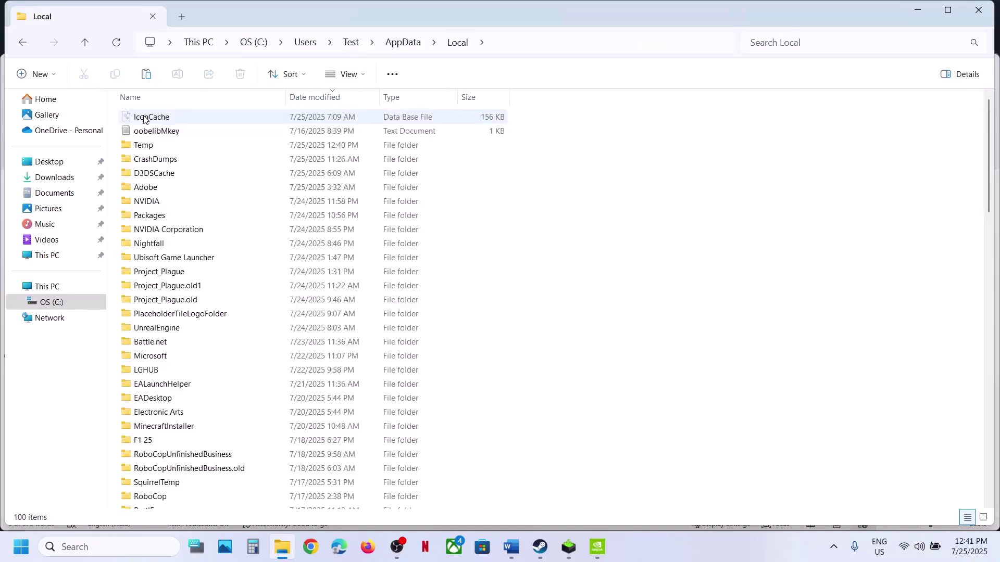
pyautogui.click(155, 244)
pyautogui.rightClick(156, 244)
pyautogui.click(155, 244)
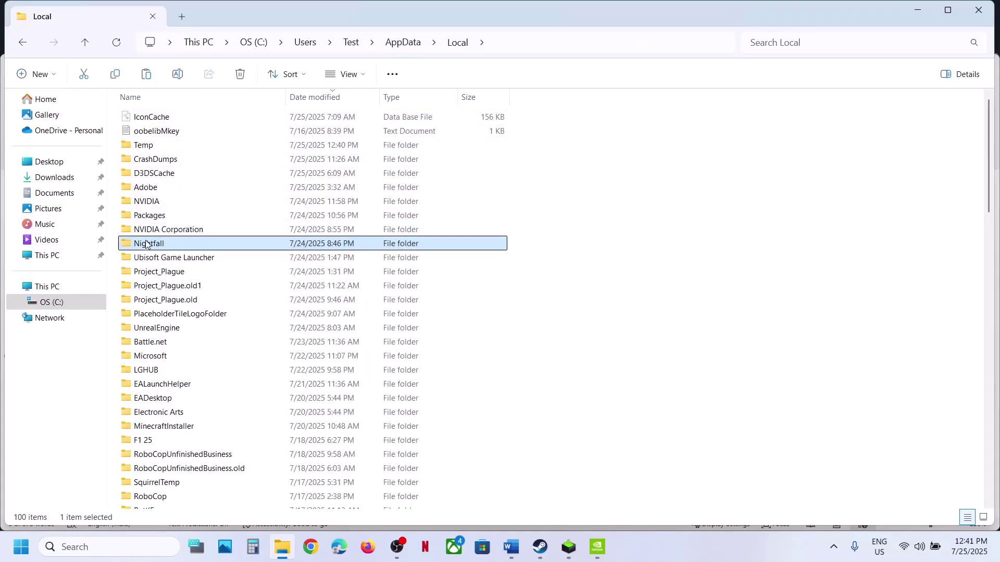
# Step: Open the Saved folder inside Nightfall, rename its Config folder as Config.old and close the File Explorer window
pyautogui.doubleClick(148, 243)
pyautogui.click(146, 115)
pyautogui.doubleClick(146, 115)
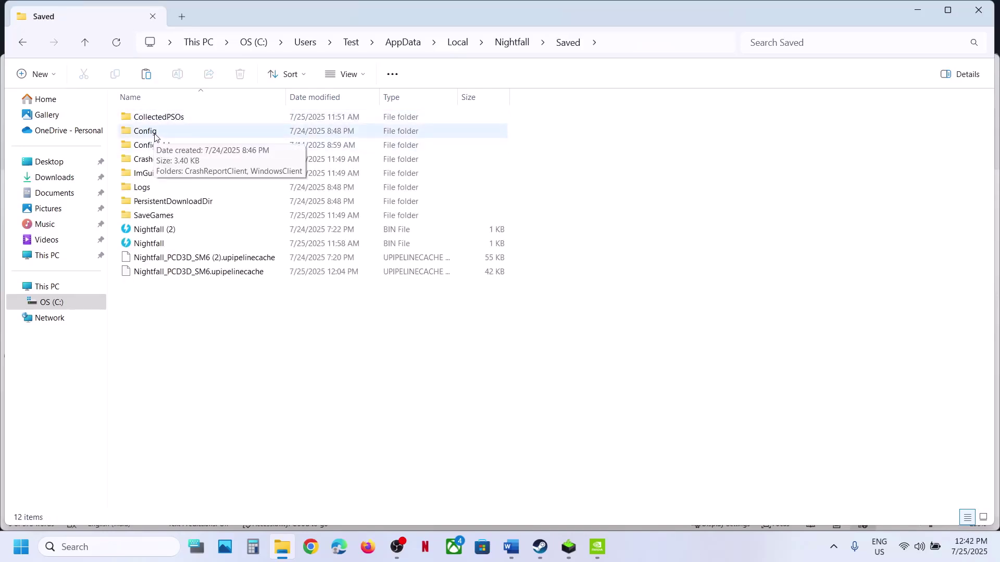
pyautogui.rightClick(154, 135)
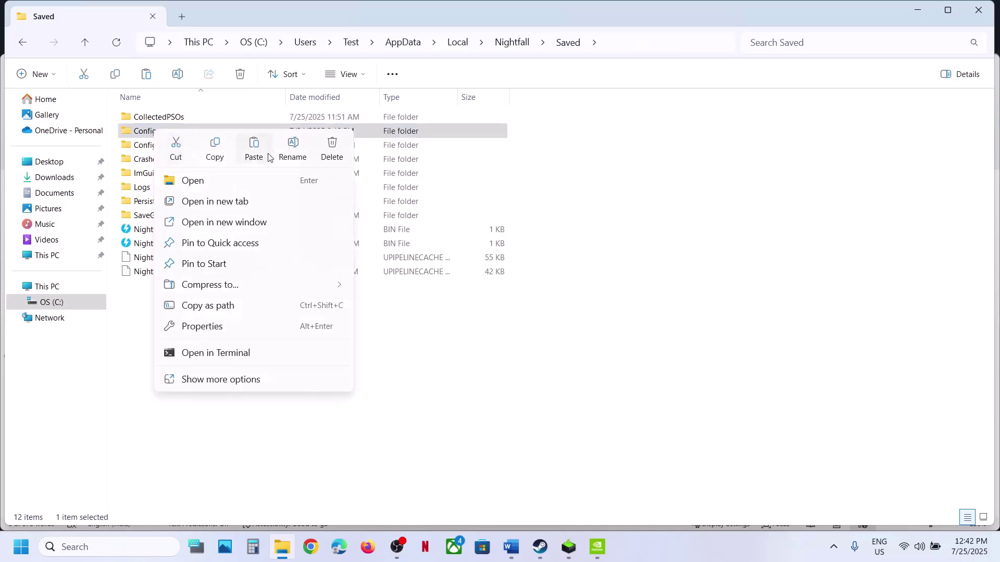
pyautogui.click(292, 147)
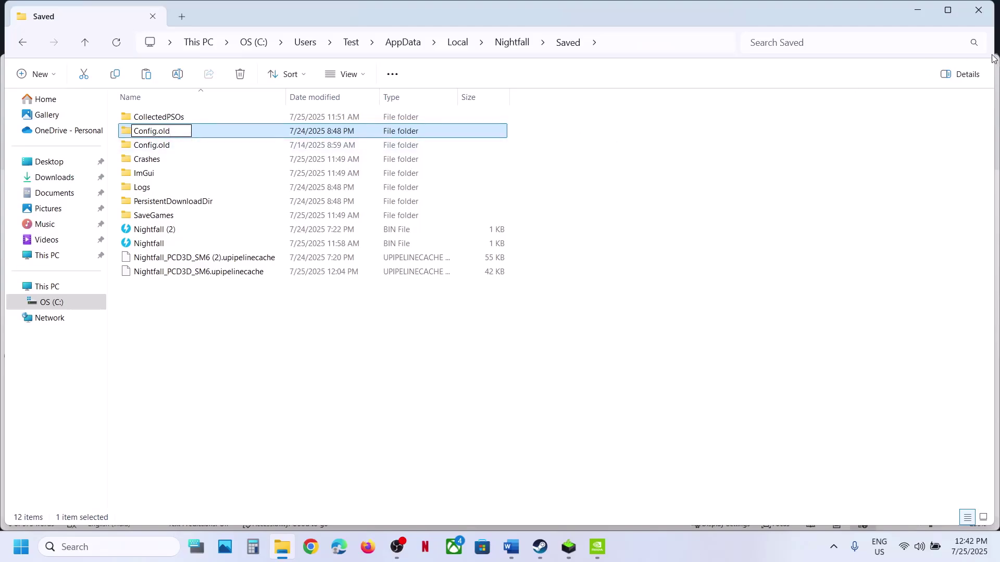
pyautogui.click(978, 10)
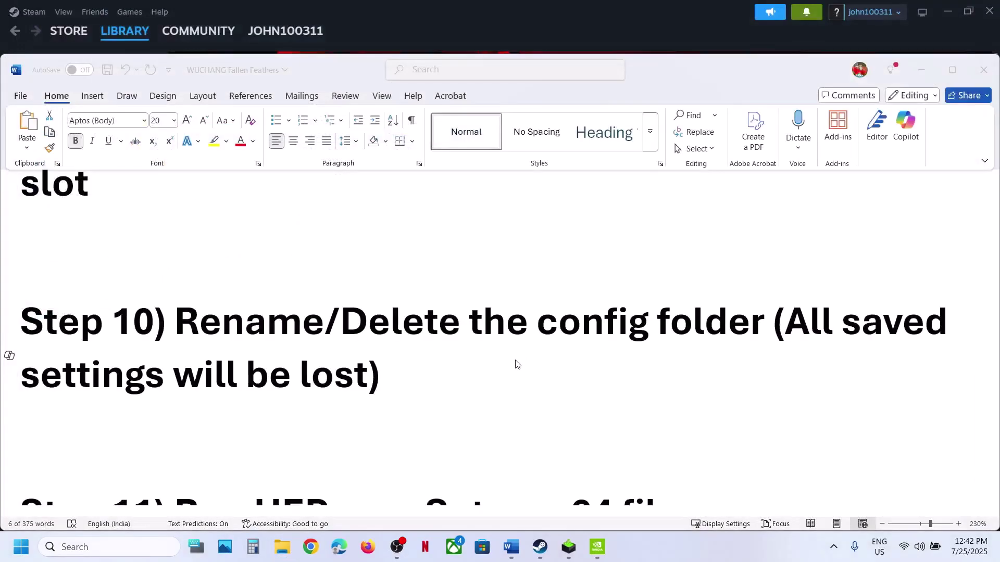
# Step: Copy the file name UEPrereqSetup_x64 from Step 11 of the notes and search Killing Floor 3's local files, opened from Steam, for it
pyautogui.scroll(-3, 517, 364)
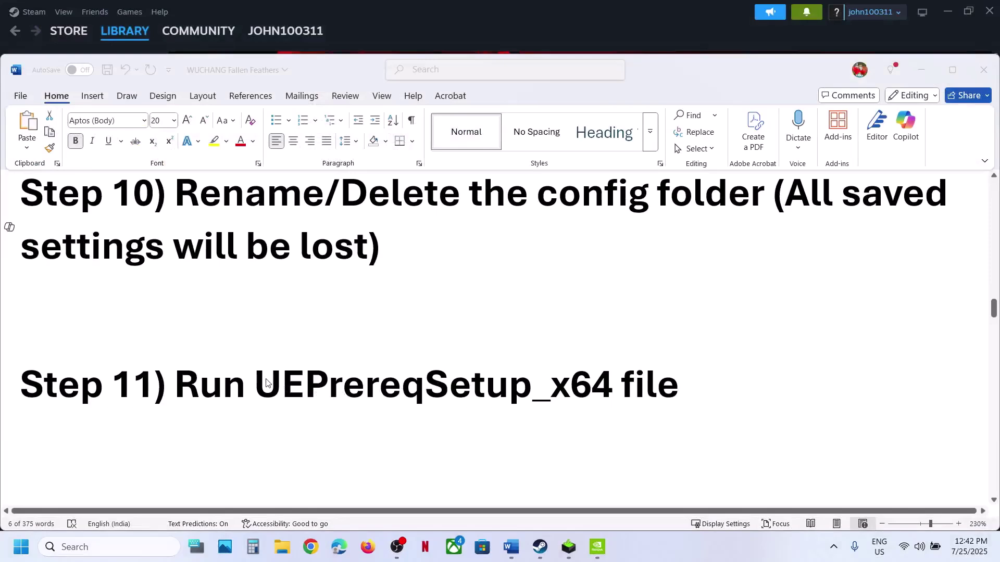
pyautogui.moveTo(261, 379); pyautogui.dragTo(585, 392)
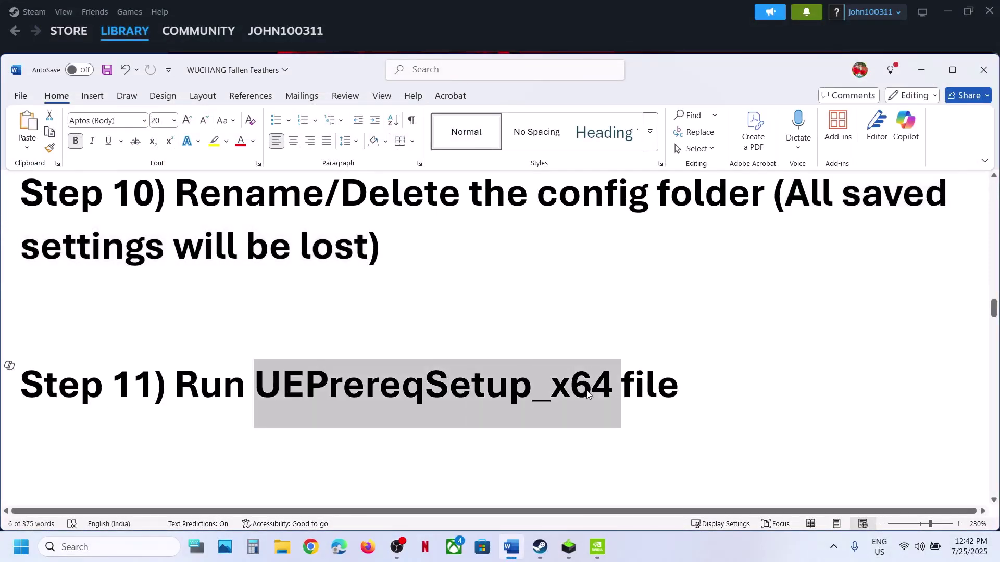
pyautogui.click(540, 547)
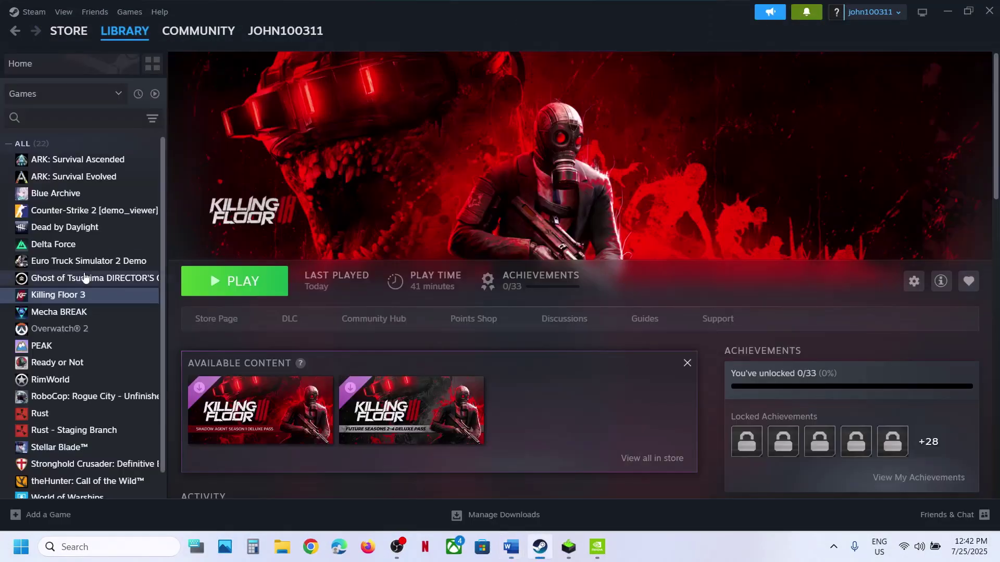
pyautogui.rightClick(64, 301)
pyautogui.moveTo(125, 375)
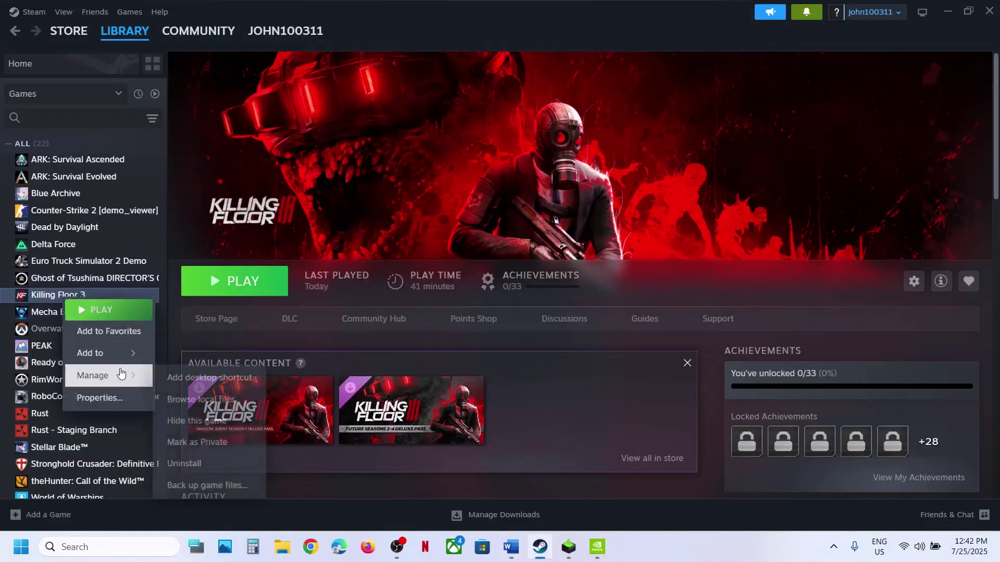
pyautogui.click(208, 400)
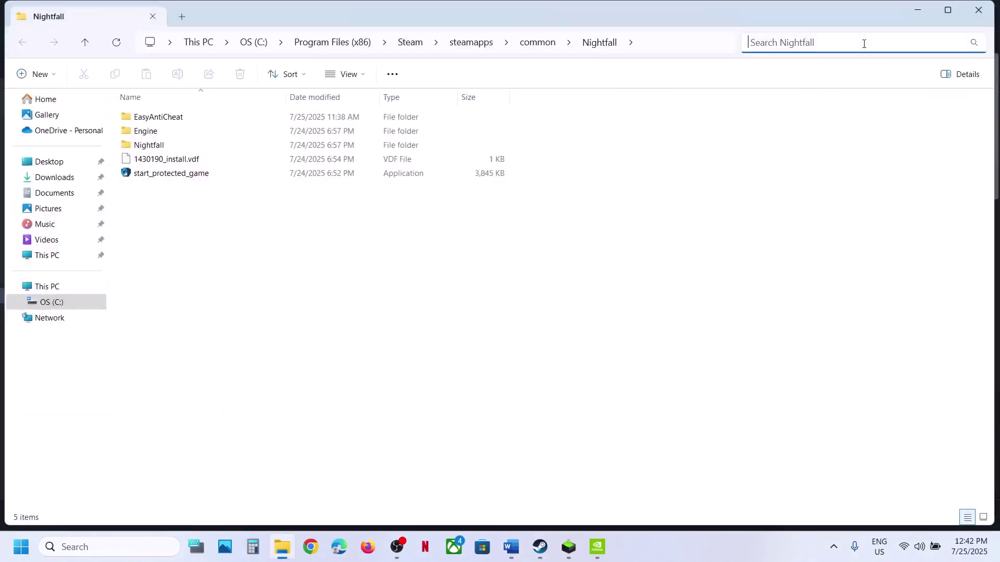
pyautogui.press('Return')
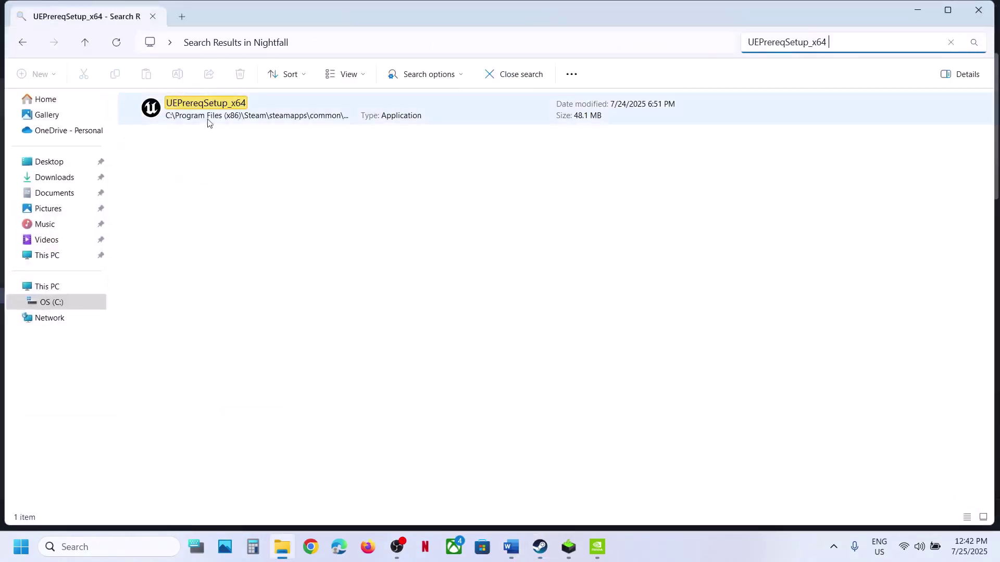
# Step: Open the file location of the found UEPrereqSetup_x64 application and show the full folder path
pyautogui.click(226, 111)
pyautogui.rightClick(226, 110)
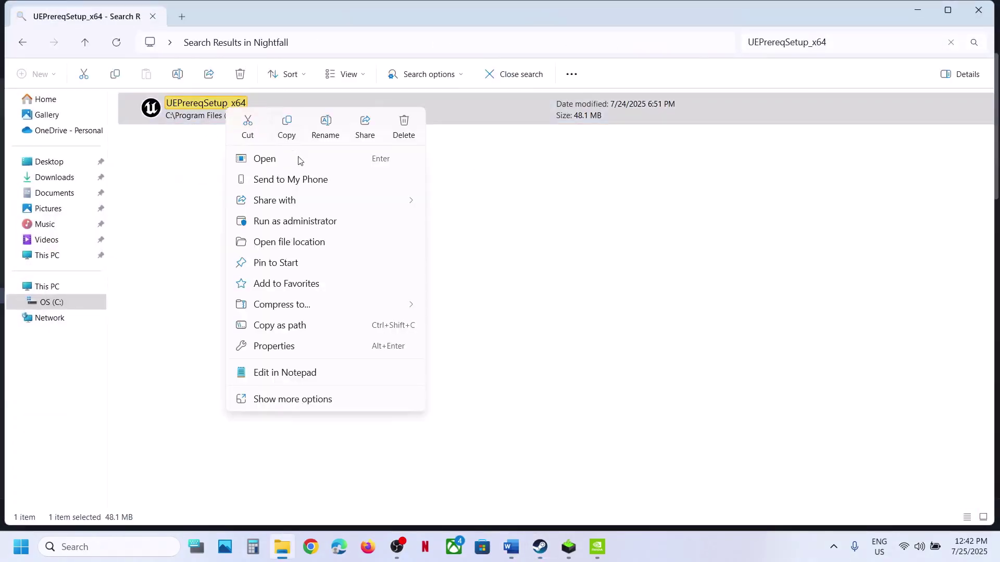
pyautogui.click(286, 244)
pyautogui.click(645, 48)
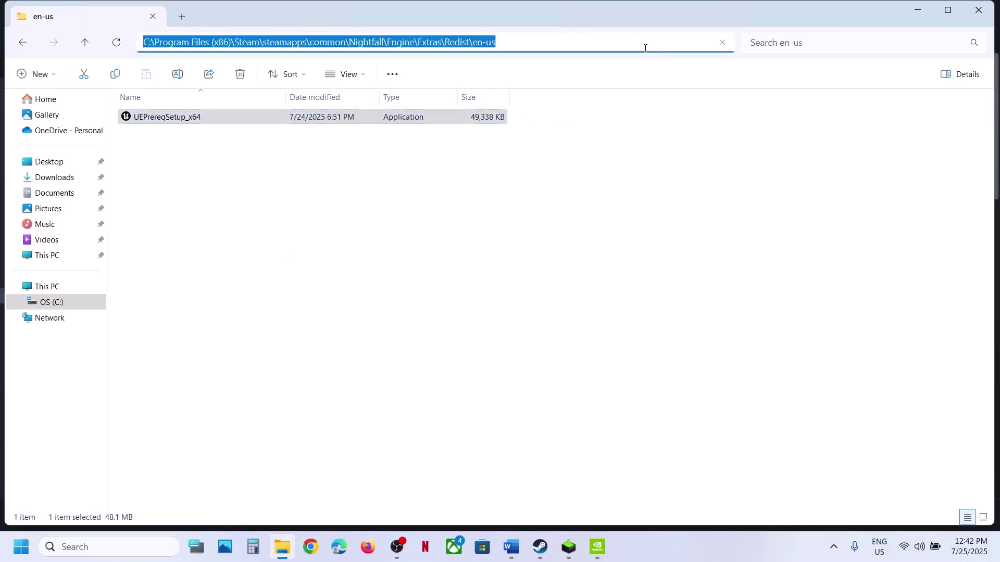
# Step: Run UEPrereqSetup_x64 as administrator and exit the UE Prerequisites setup without uninstalling
pyautogui.rightClick(296, 120)
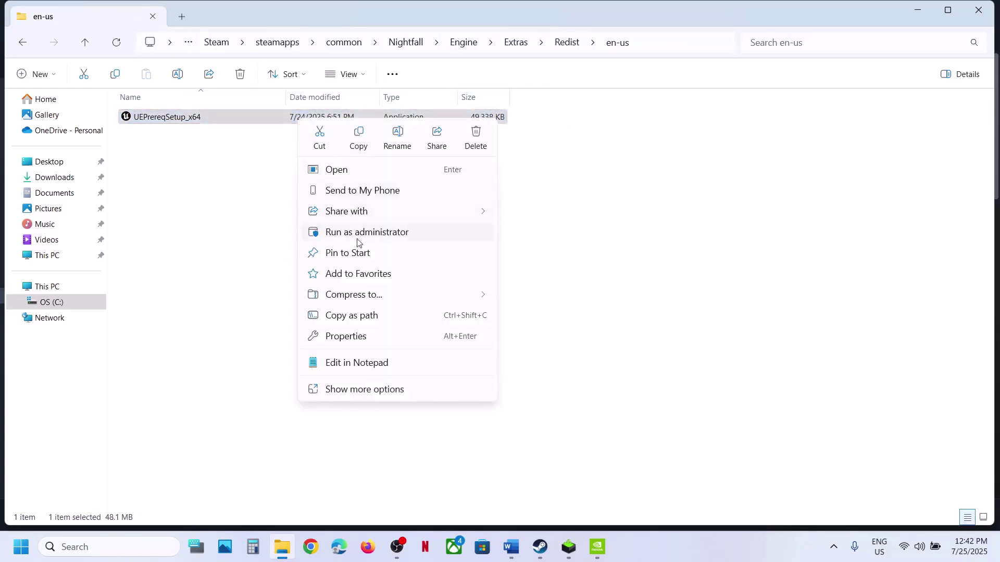
pyautogui.click(358, 234)
pyautogui.click(422, 411)
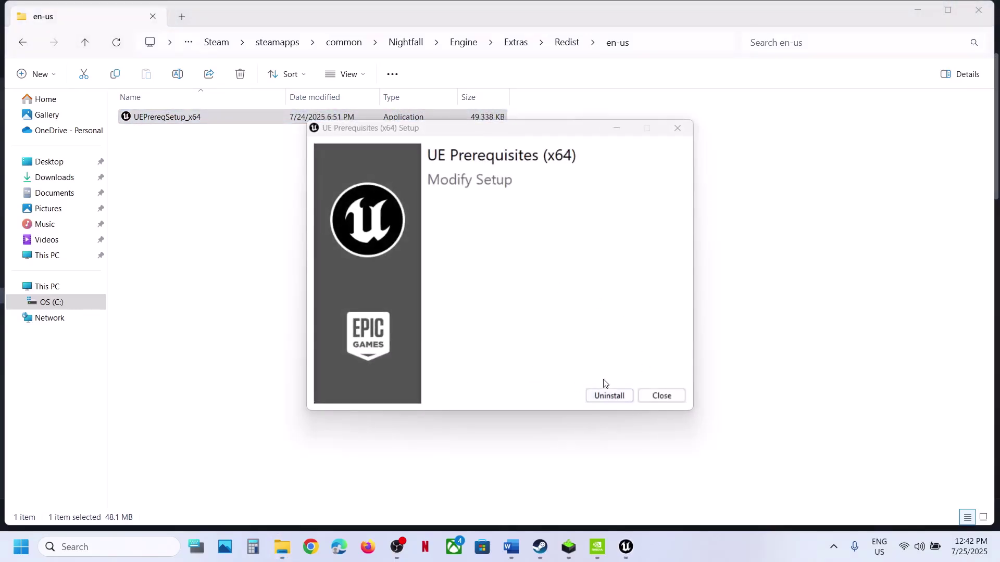
pyautogui.click(662, 396)
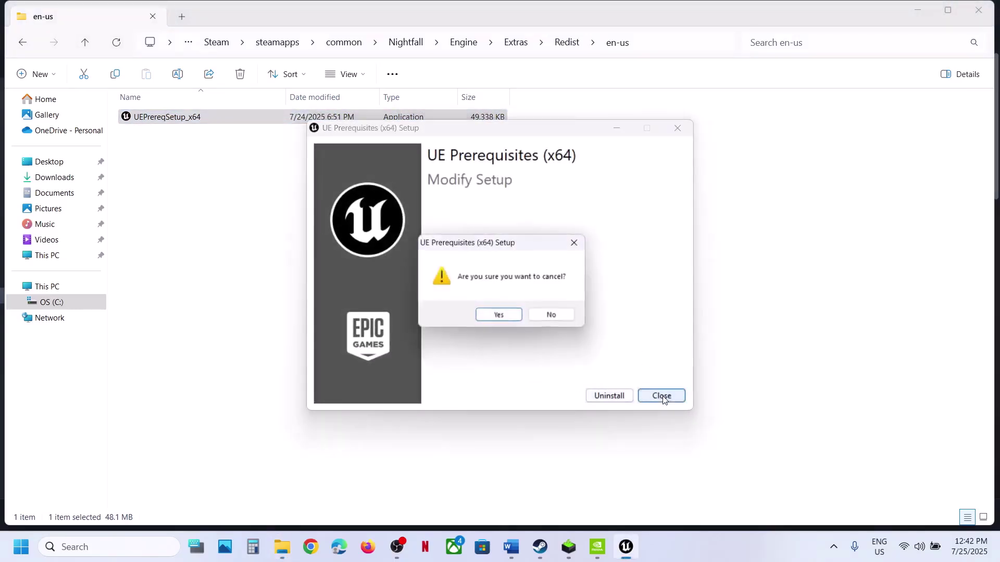
pyautogui.click(499, 316)
# Step: Switch to Word and read Step 12 of the notes, on running the game as administrator and in compatibility mode
pyautogui.click(540, 547)
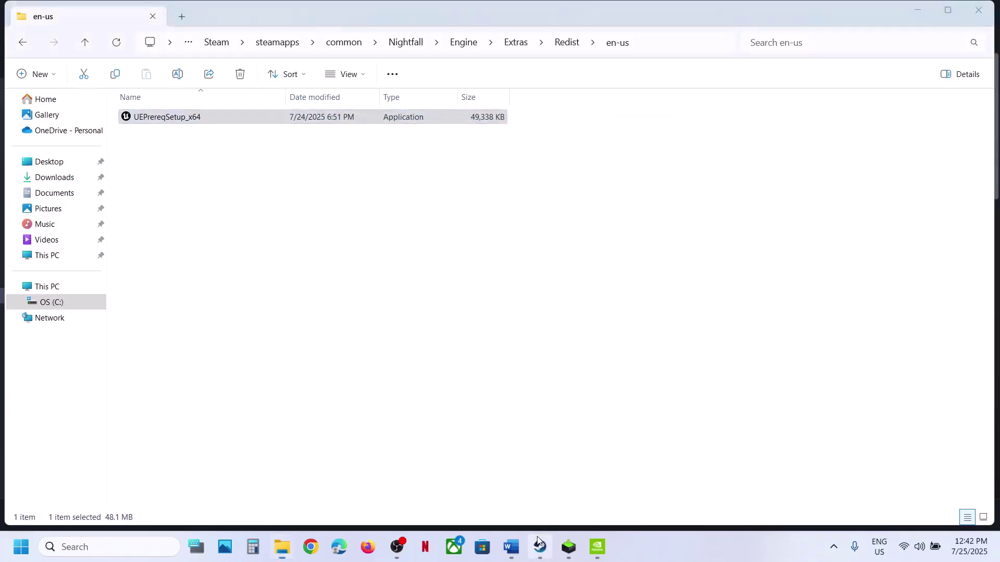
pyautogui.click(521, 549)
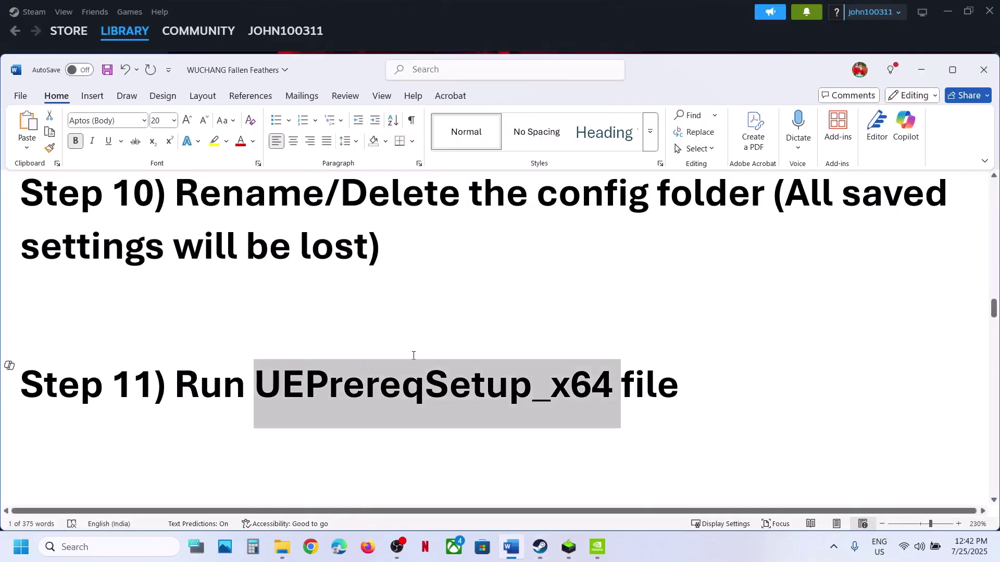
pyautogui.scroll(-5, 413, 353)
pyautogui.scroll(1, 413, 353)
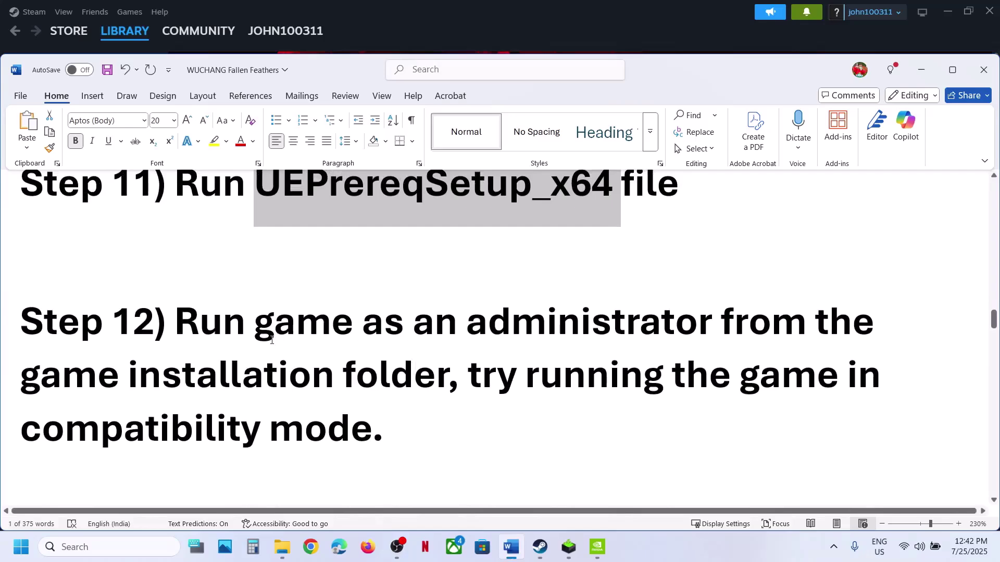
pyautogui.moveTo(271, 340); pyautogui.dragTo(448, 375)
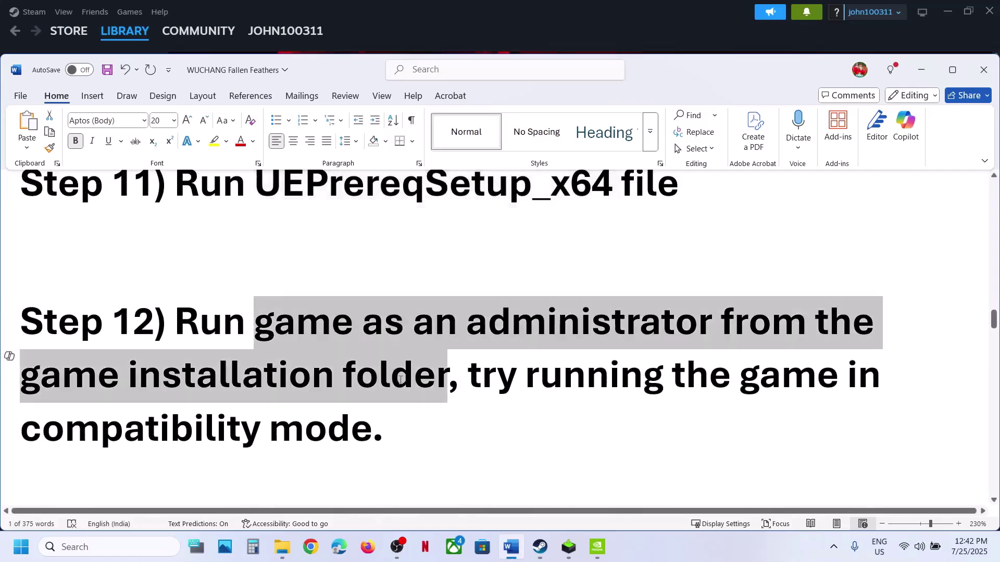
# Step: Browse Killing Floor 3's local files from Steam and open the Win64 folder under Nightfall and Binaries
pyautogui.click(541, 552)
pyautogui.rightClick(105, 293)
pyautogui.moveTo(144, 370)
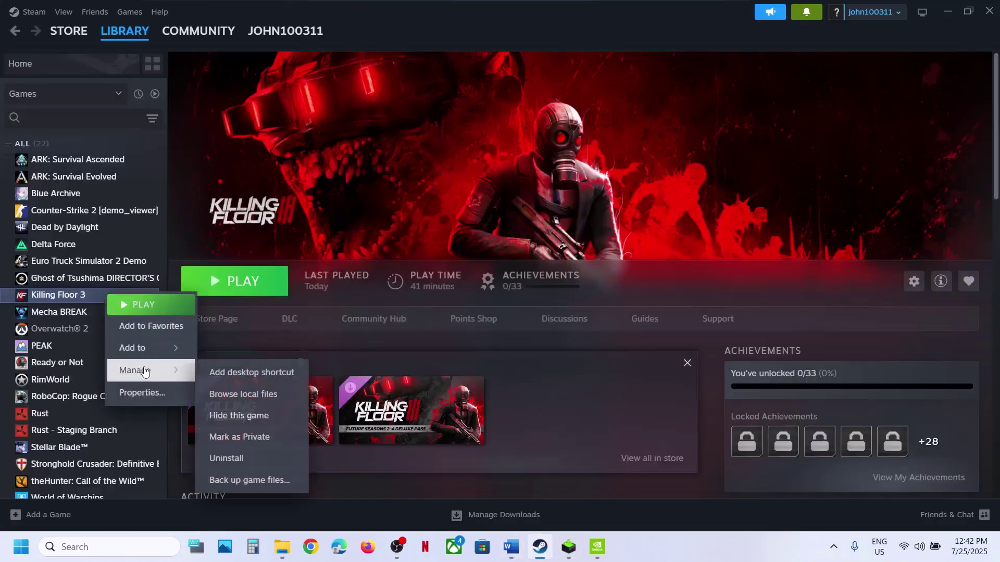
pyautogui.click(252, 395)
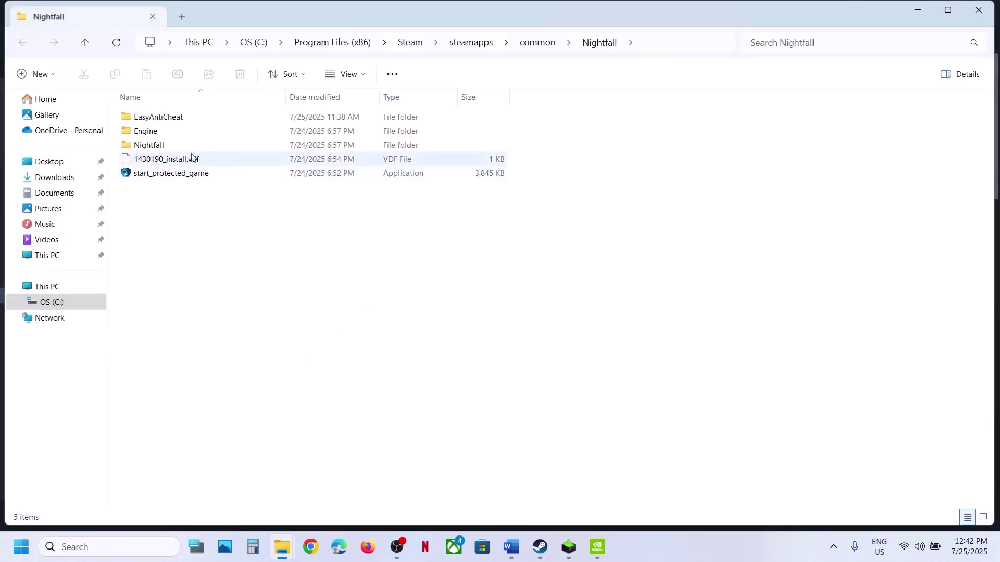
pyautogui.doubleClick(163, 146)
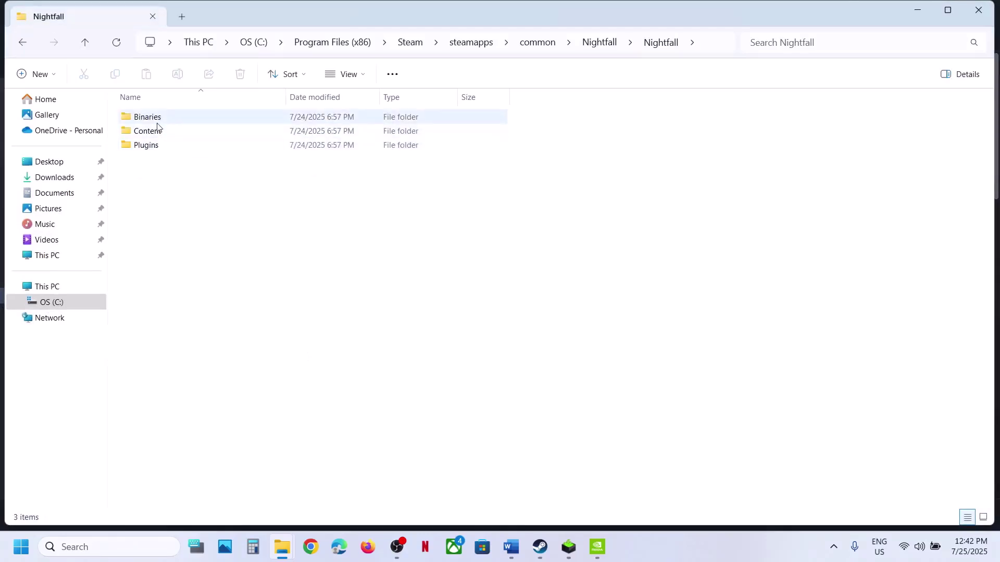
pyautogui.doubleClick(157, 123)
pyautogui.doubleClick(156, 123)
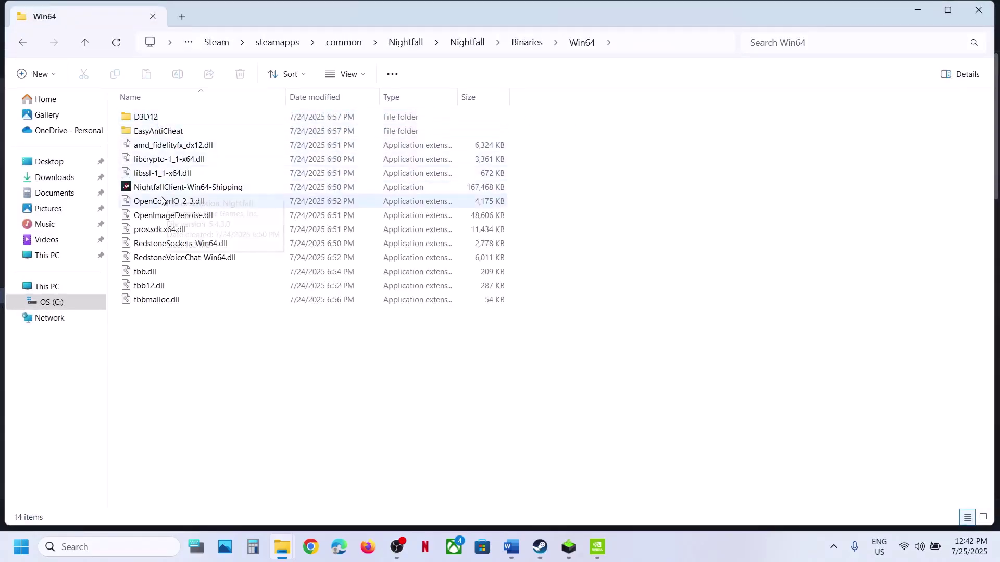
# Step: Set the NightfallClient-Win64-Shipping application to run as an administrator in its compatibility properties
pyautogui.rightClick(159, 187)
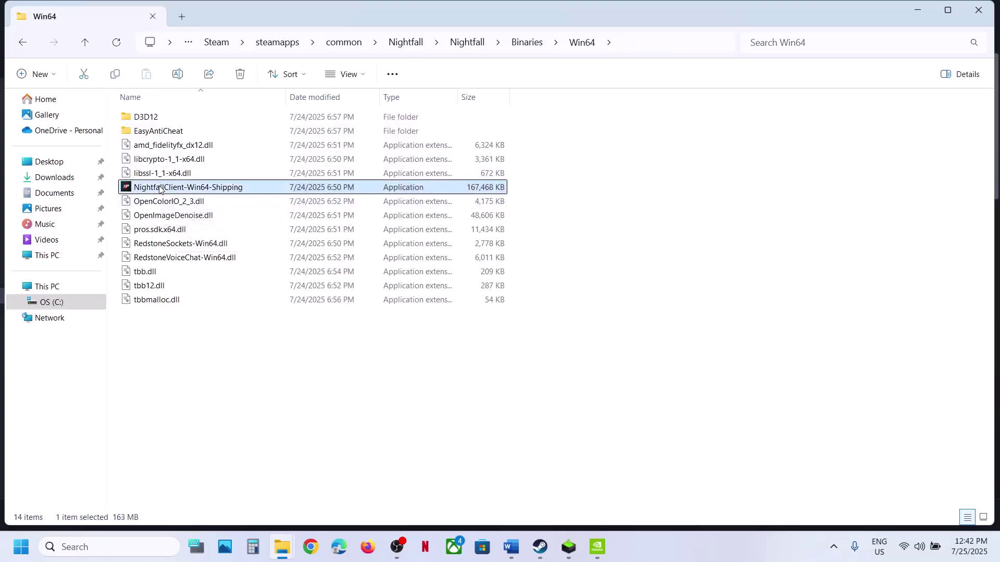
pyautogui.click(207, 405)
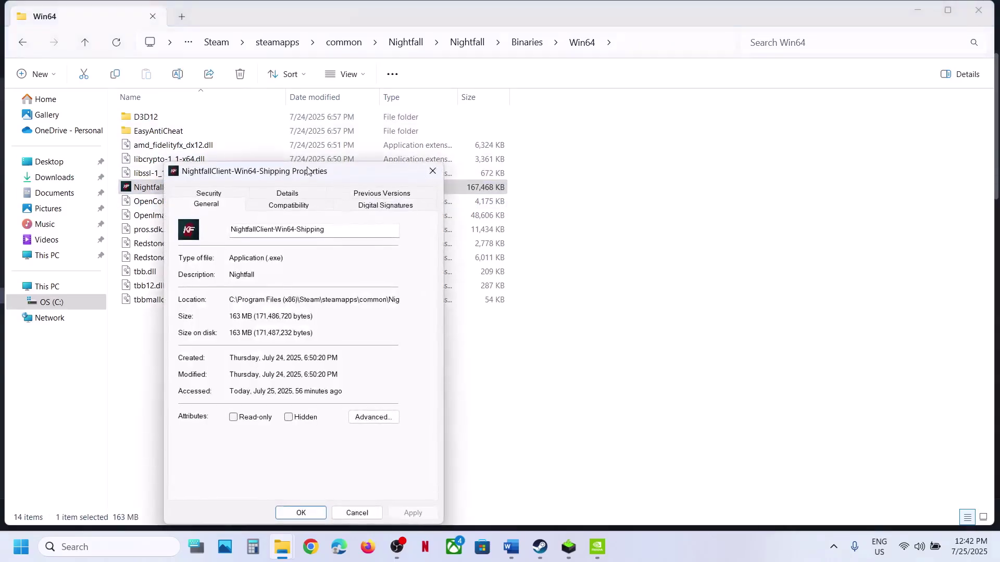
pyautogui.click(286, 204)
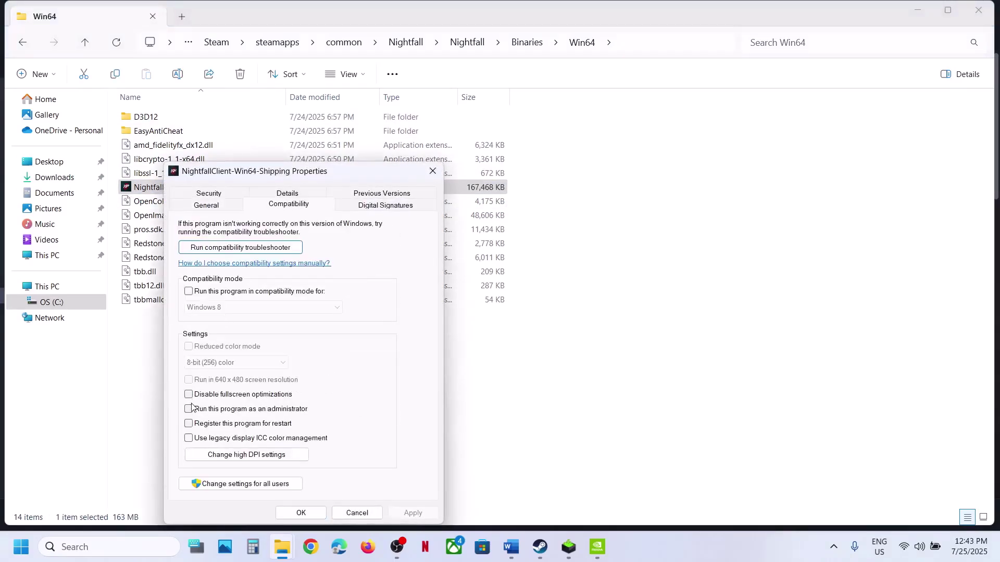
pyautogui.click(412, 514)
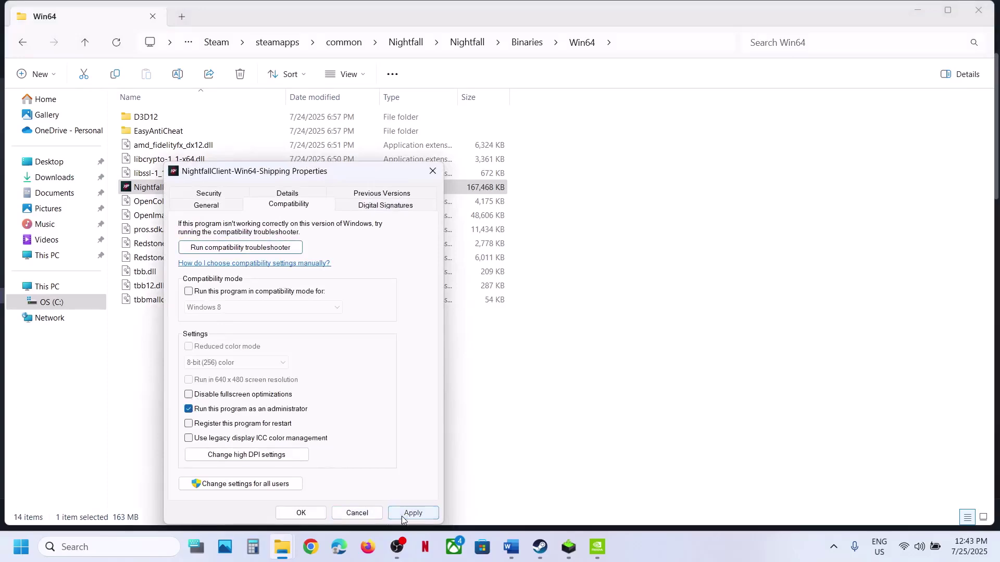
pyautogui.click(301, 513)
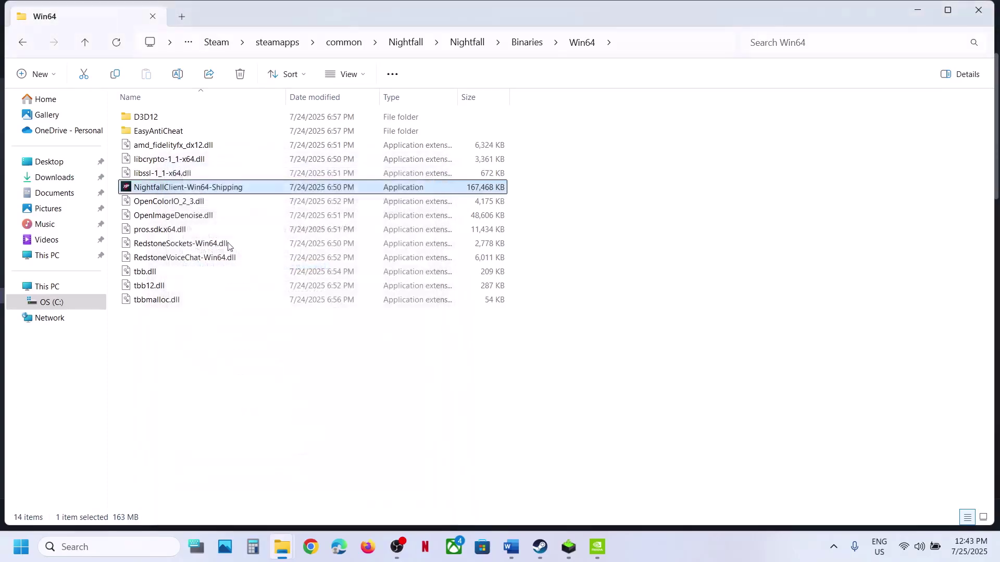
# Step: Set NightfallClient-Win64-Shipping to run in compatibility mode for Windows 7 and disable its fullscreen optimizations
pyautogui.rightClick(157, 189)
pyautogui.click(225, 409)
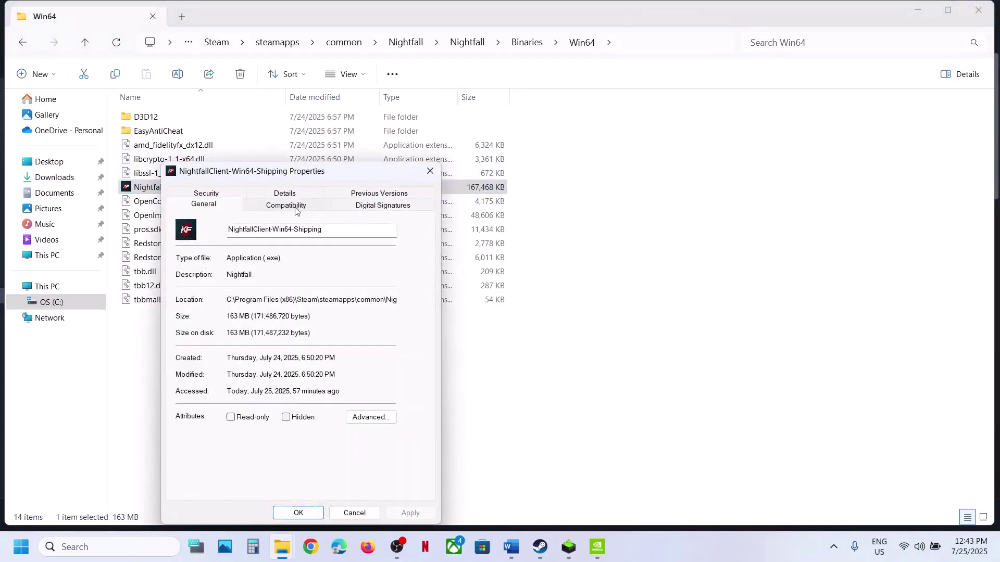
pyautogui.click(295, 210)
pyautogui.click(187, 293)
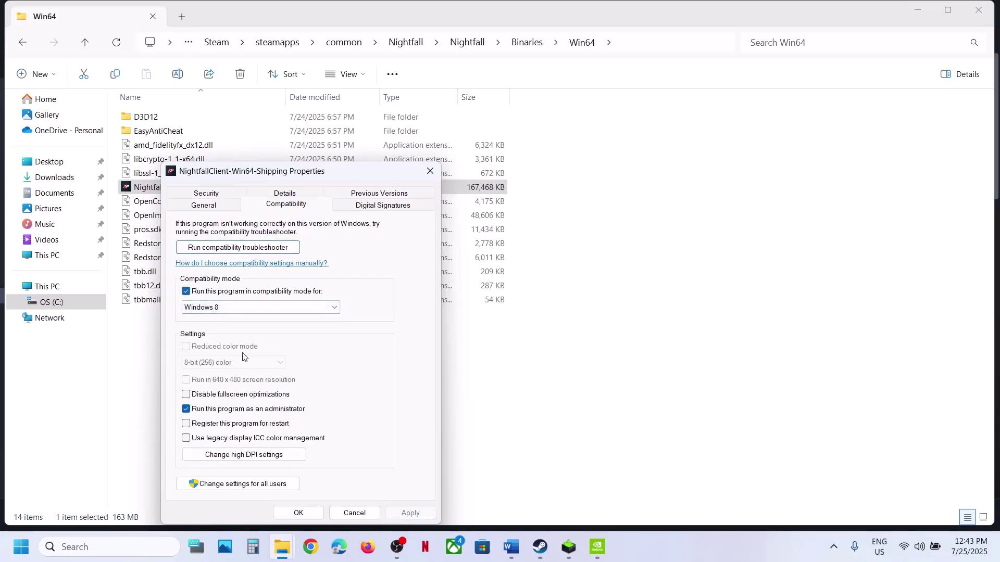
pyautogui.click(224, 309)
pyautogui.click(221, 345)
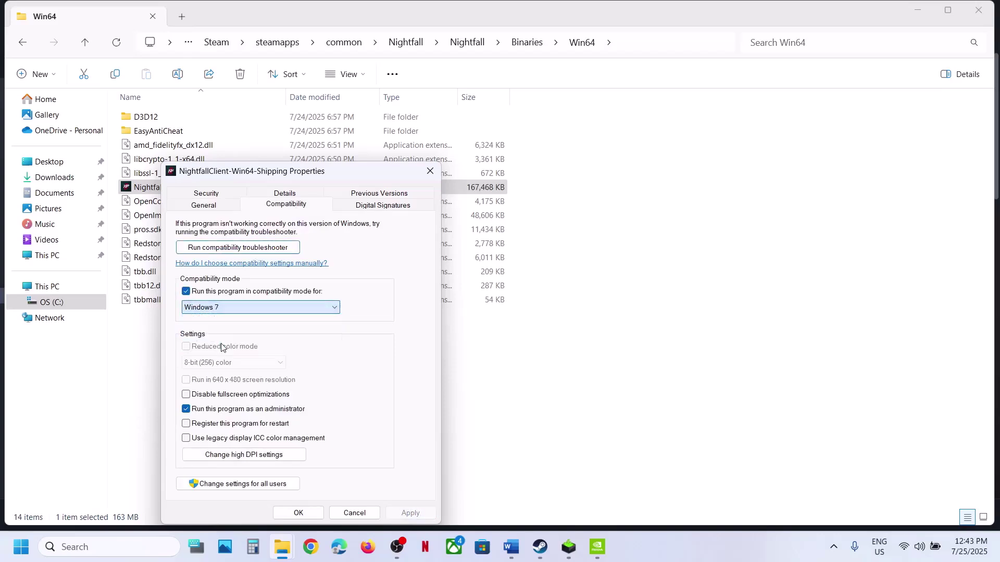
pyautogui.click(403, 514)
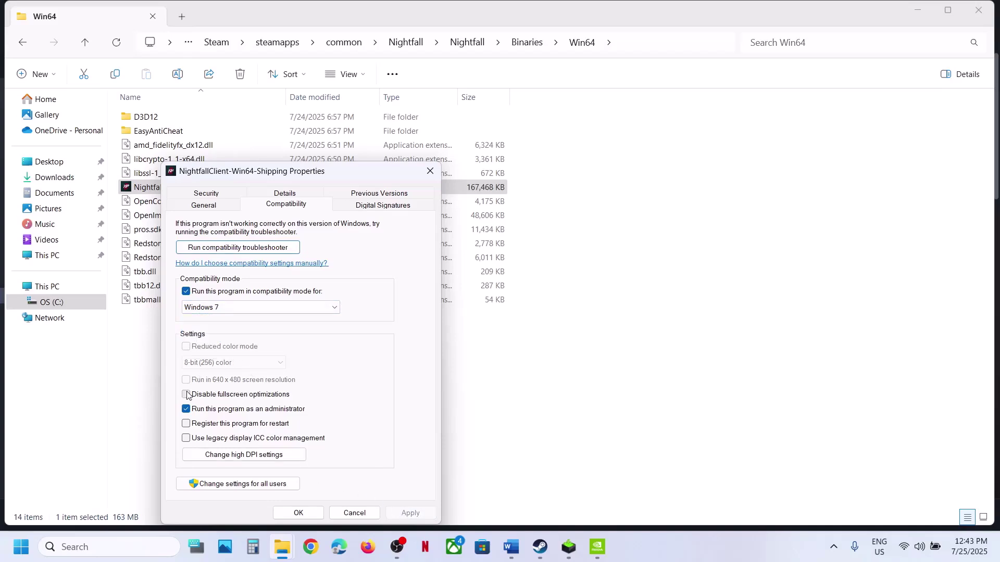
pyautogui.click(394, 513)
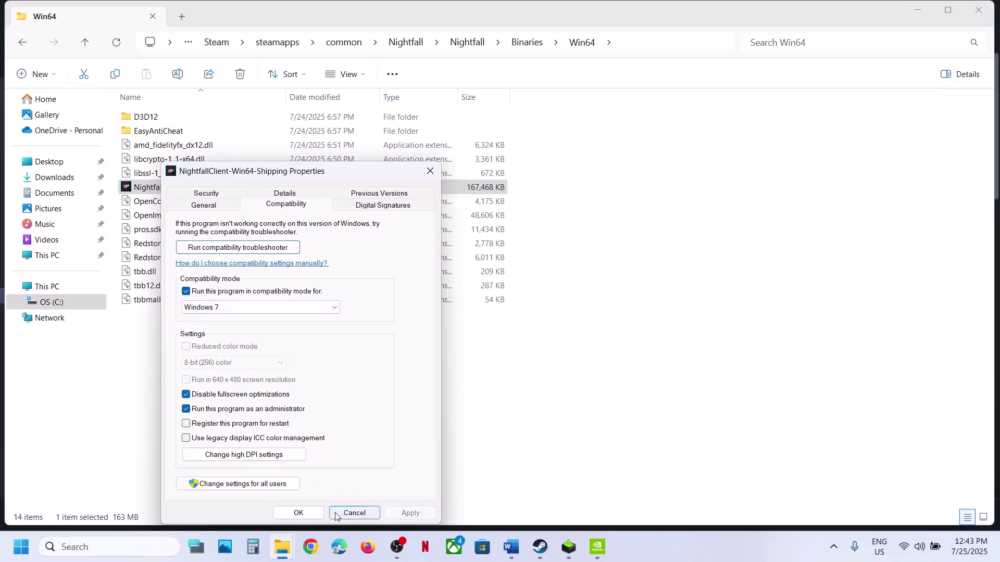
pyautogui.click(317, 516)
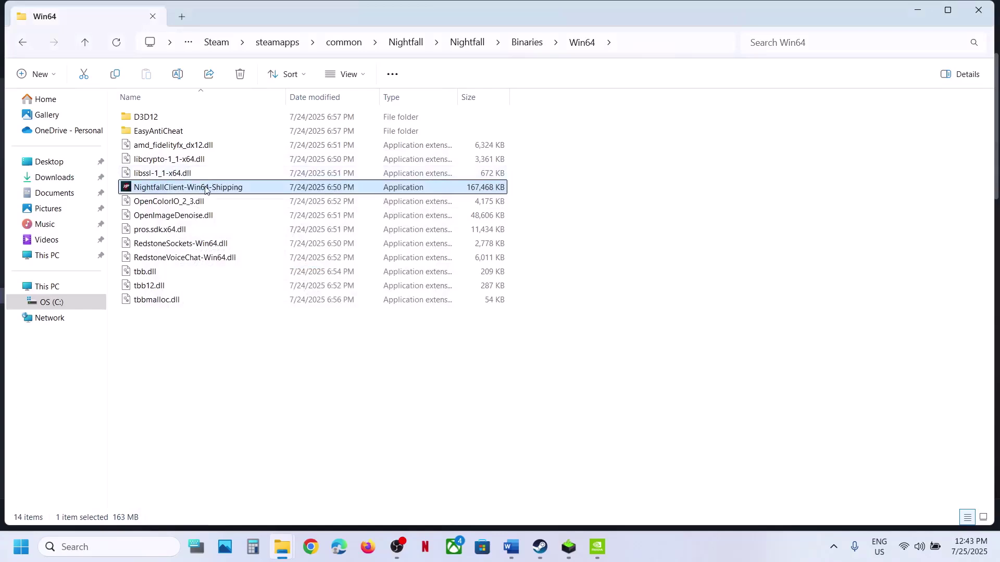
# Step: Clear the compatibility mode, fullscreen optimizations and administrator options in NightfallClient-Win64-Shipping's compatibility properties and save
pyautogui.rightClick(206, 188)
pyautogui.click(255, 403)
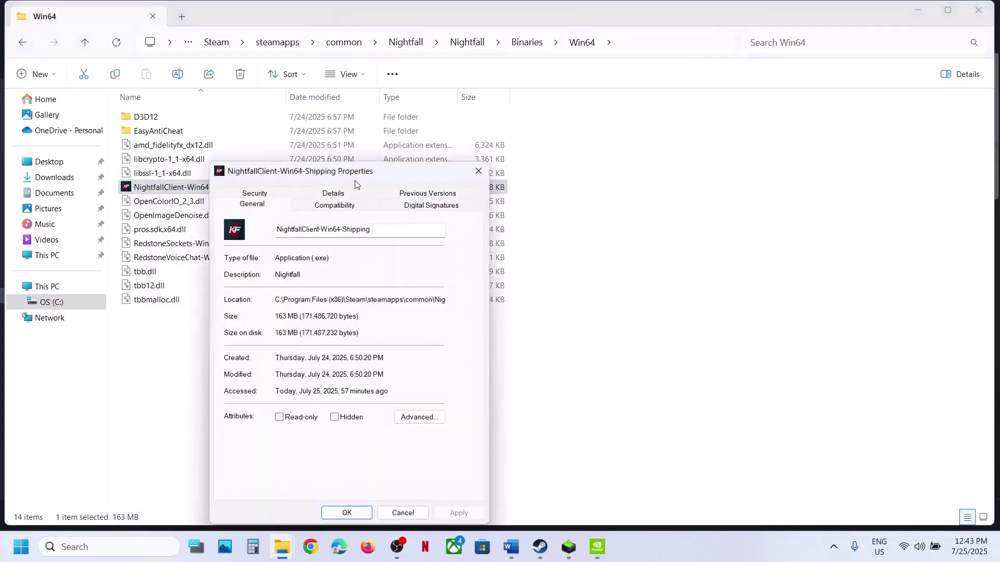
pyautogui.click(349, 206)
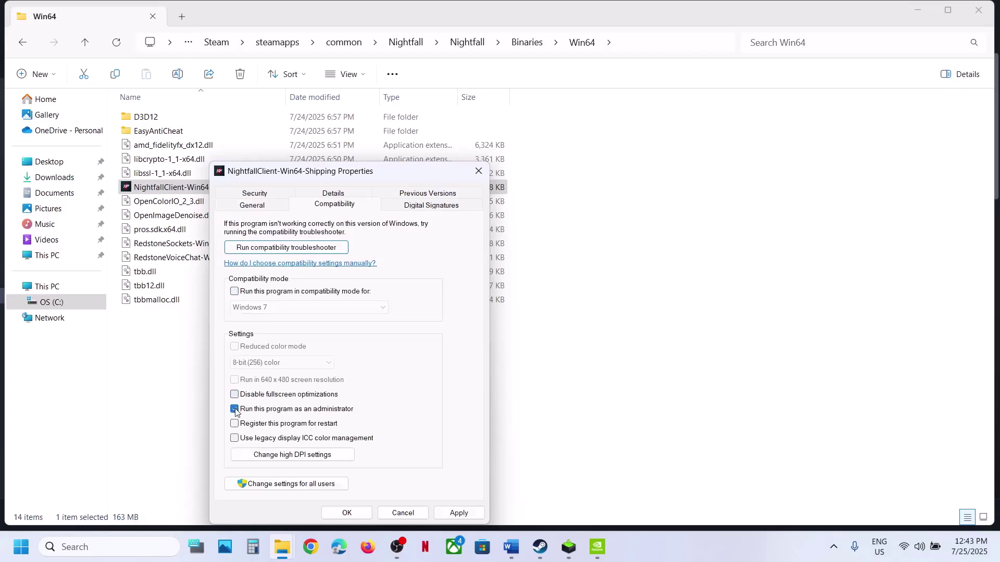
pyautogui.click(349, 513)
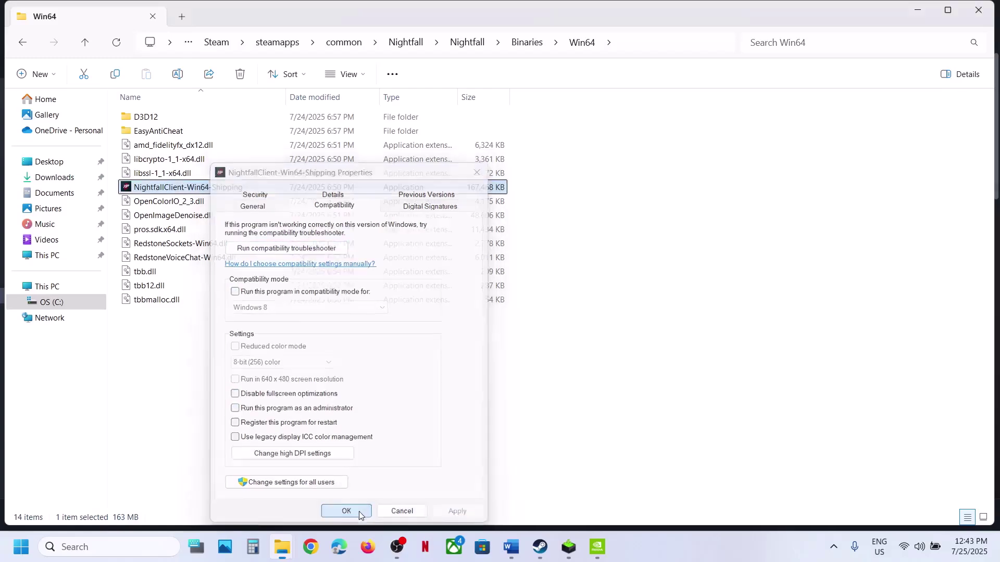
# Step: Switch to Word and read Step 13 of the notes, on allowing the game through controlled folder access and the firewall
pyautogui.click(540, 547)
pyautogui.click(511, 547)
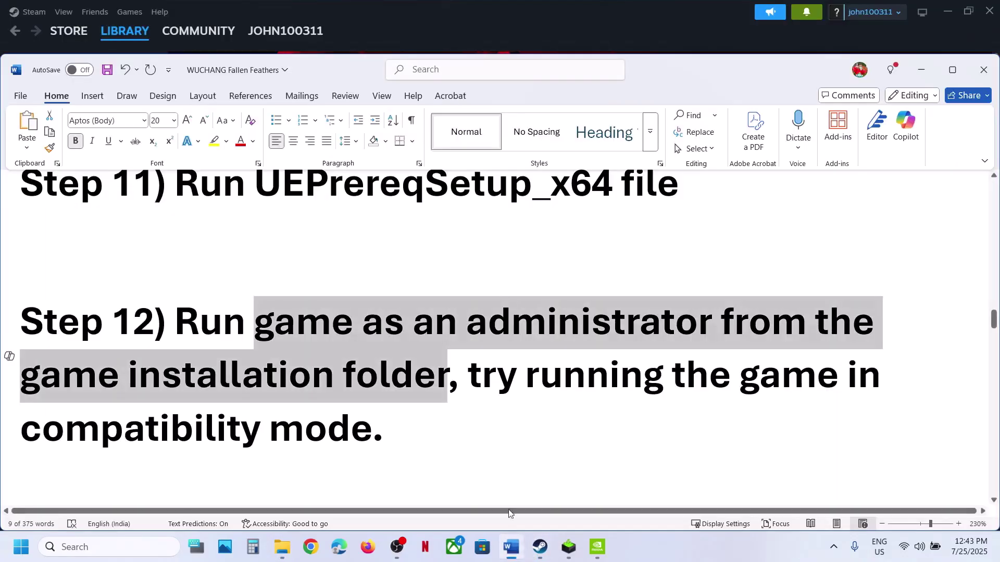
pyautogui.scroll(-6, 415, 334)
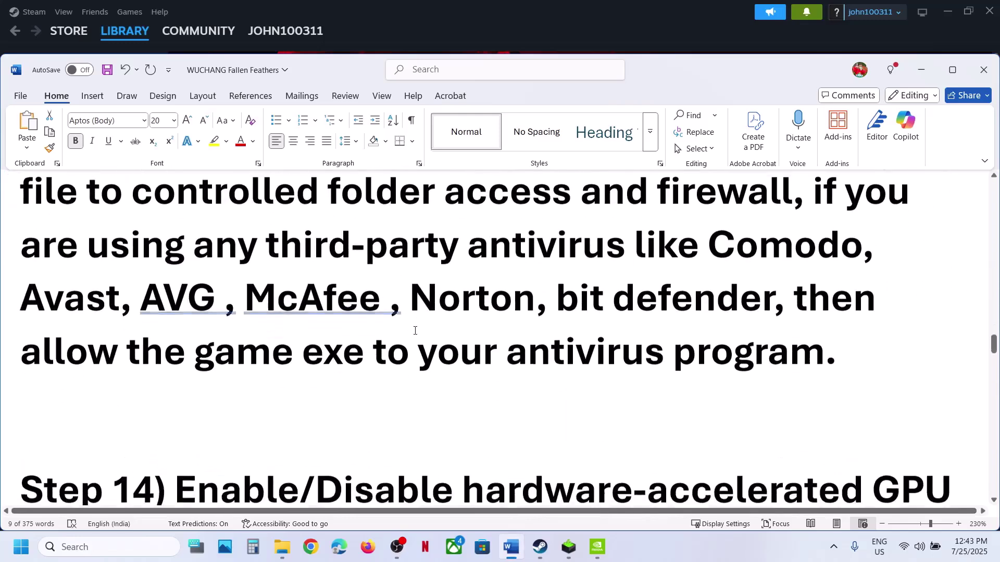
pyautogui.scroll(1, 415, 331)
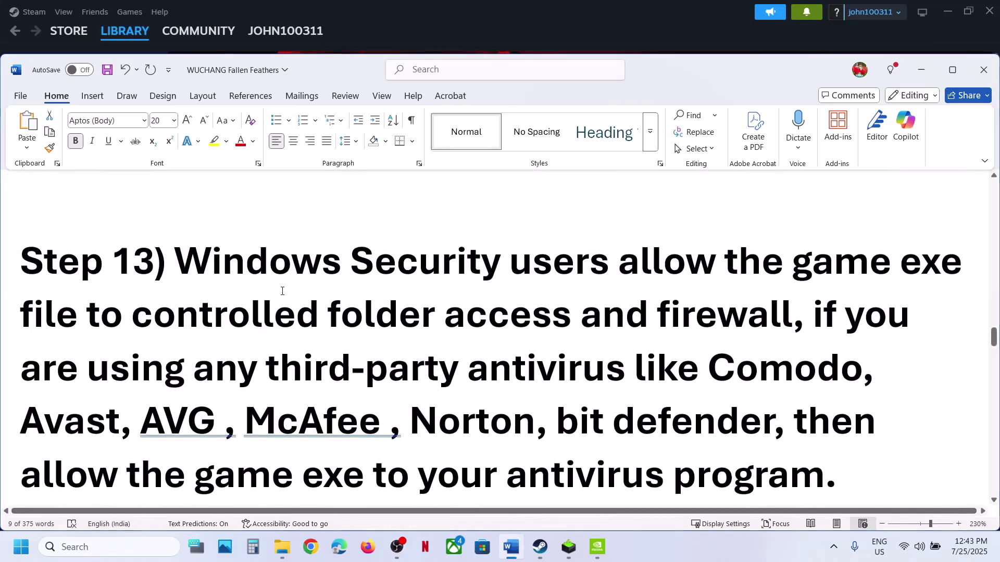
# Step: Open the list of apps allowed through Controlled folder access in Windows Security's ransomware protection, granting the required permission
pyautogui.press('super+i')
pyautogui.click(76, 400)
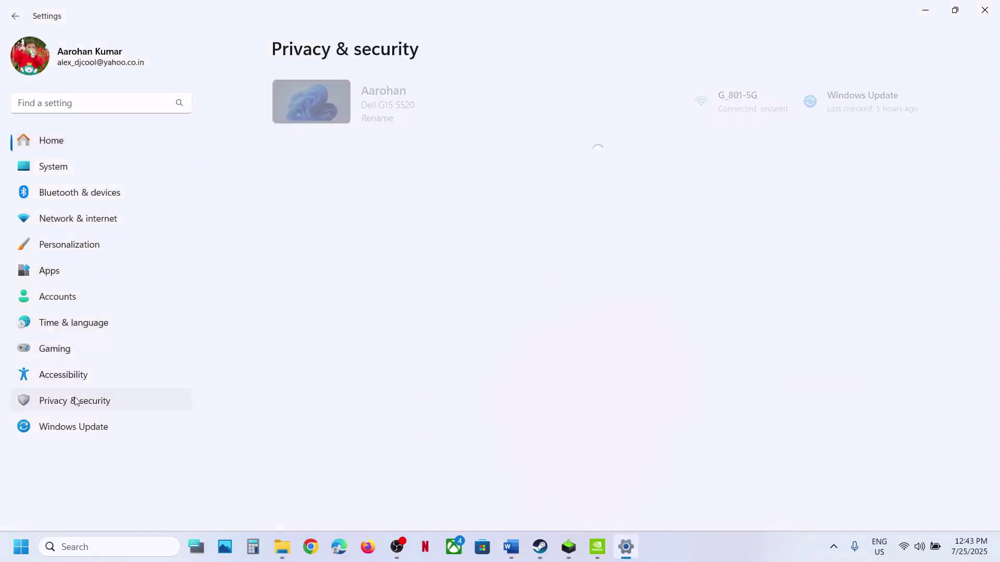
pyautogui.click(390, 119)
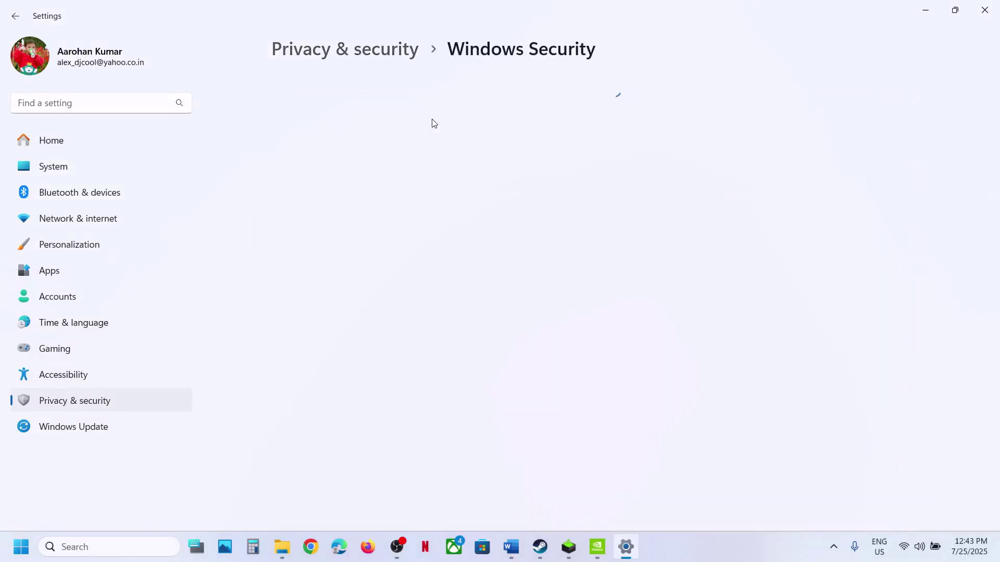
pyautogui.click(317, 194)
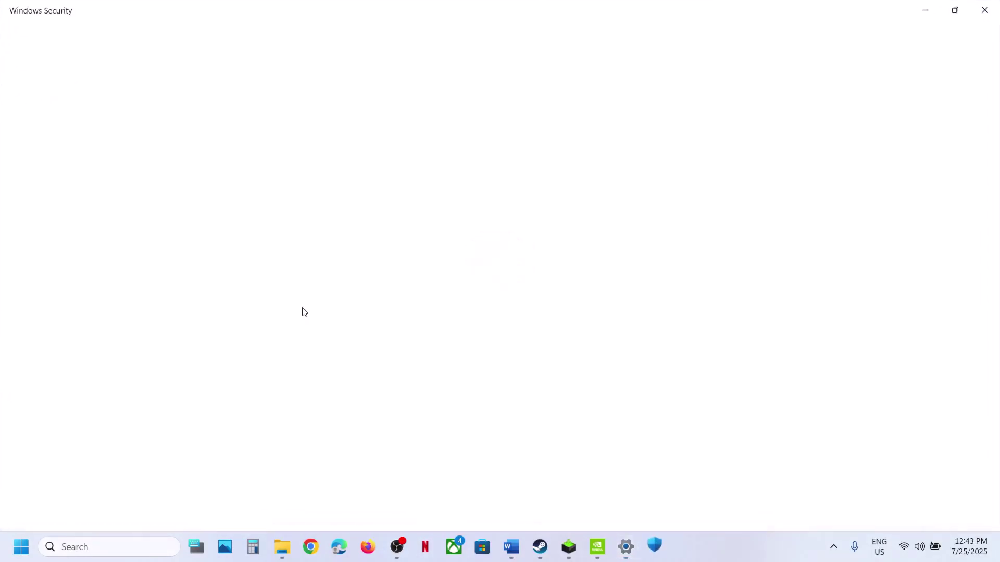
pyautogui.scroll(-3, 299, 378)
pyautogui.scroll(1, 316, 489)
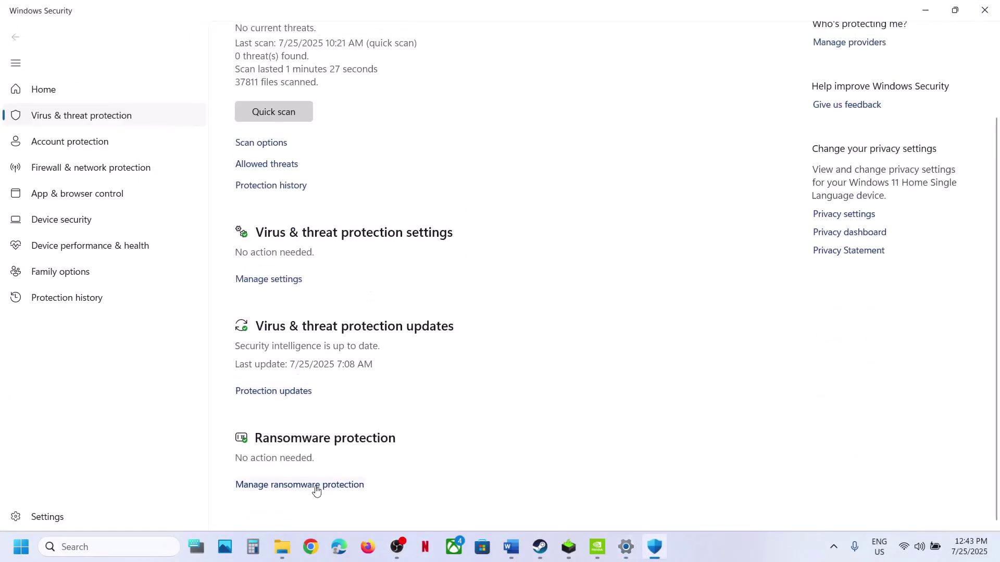
pyautogui.click(314, 485)
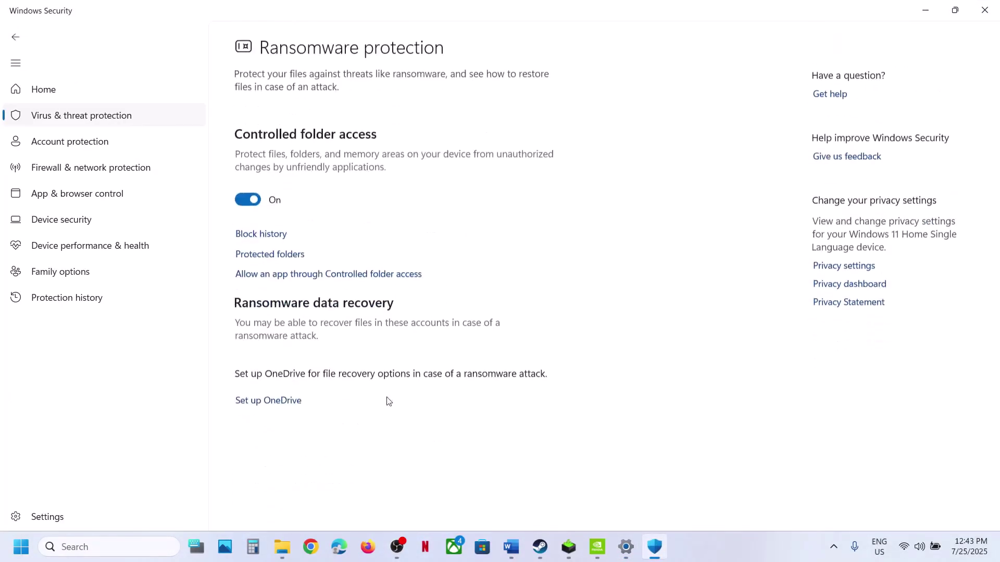
pyautogui.click(309, 274)
pyautogui.click(425, 383)
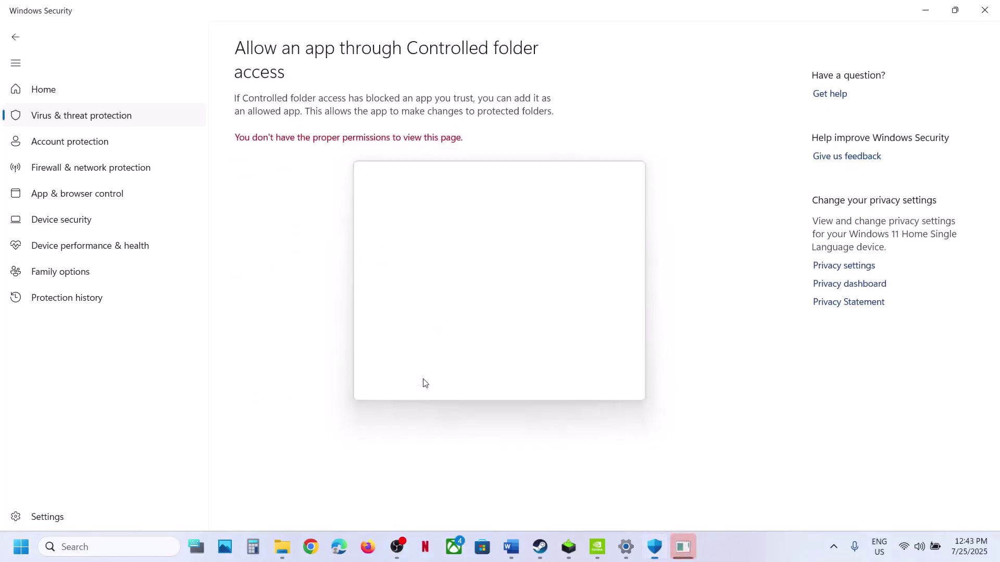
# Step: Allow start_protected_game from the main Nightfall folder through Controlled folder access
pyautogui.click(315, 142)
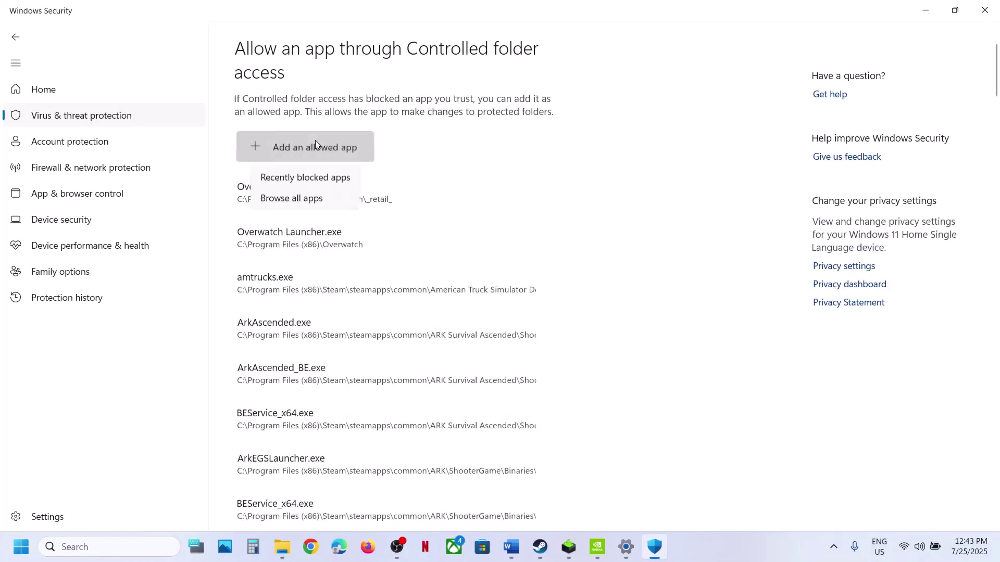
pyautogui.click(327, 198)
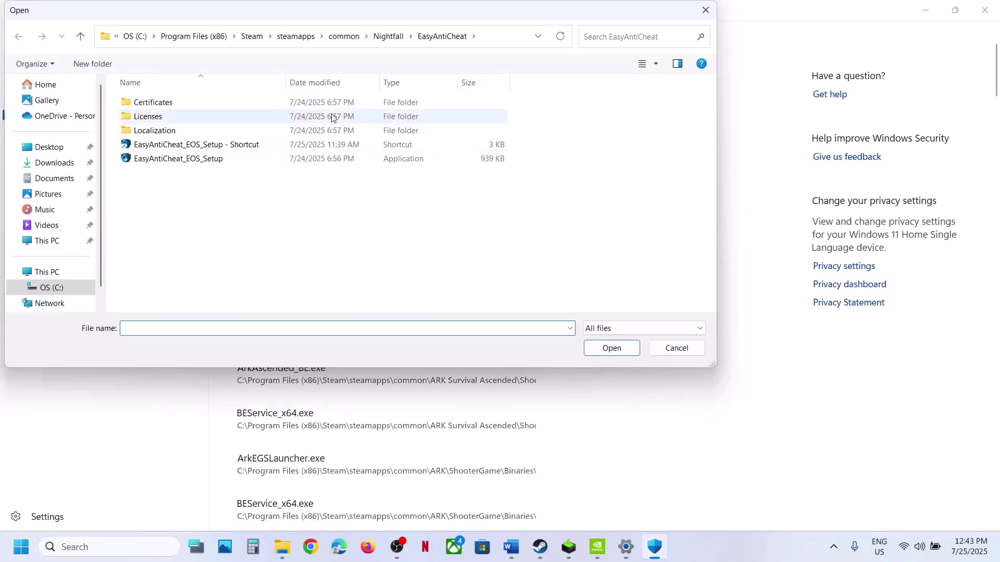
pyautogui.click(388, 37)
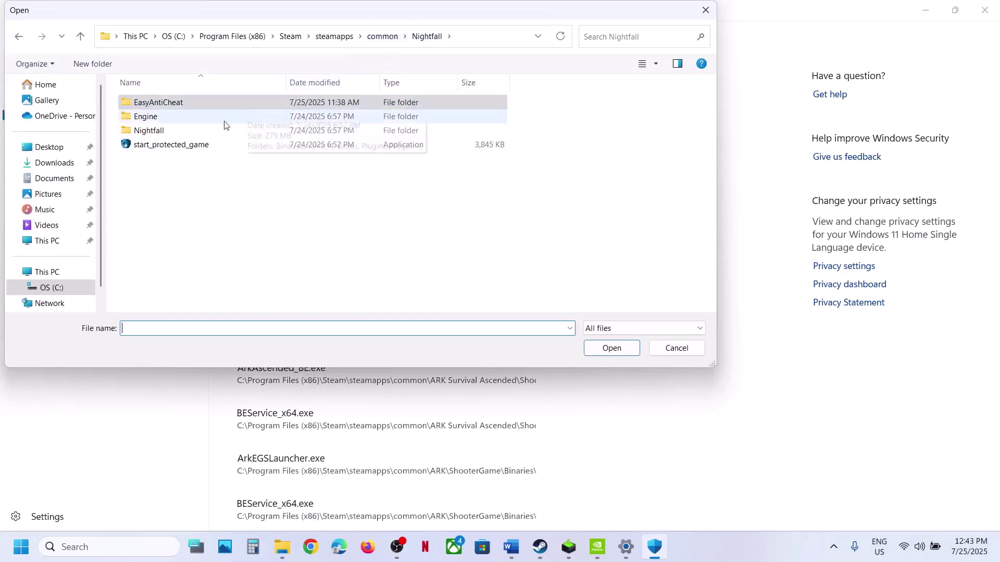
pyautogui.click(173, 146)
pyautogui.click(608, 348)
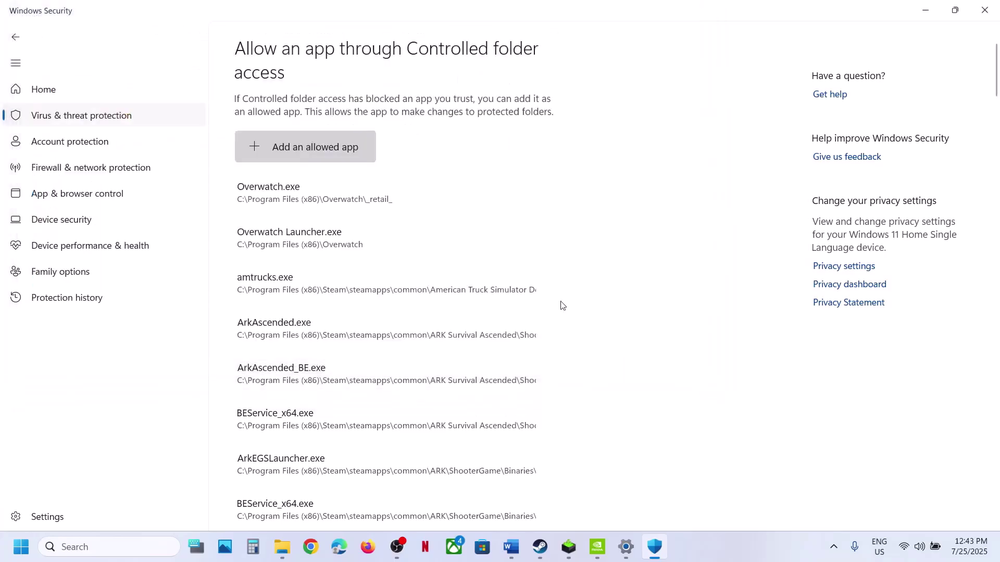
# Step: Allow NightfallClient-Win64-Shipping from the Nightfall\Binaries\Win64 folder through Controlled folder access
pyautogui.click(317, 156)
pyautogui.click(315, 195)
pyautogui.doubleClick(162, 130)
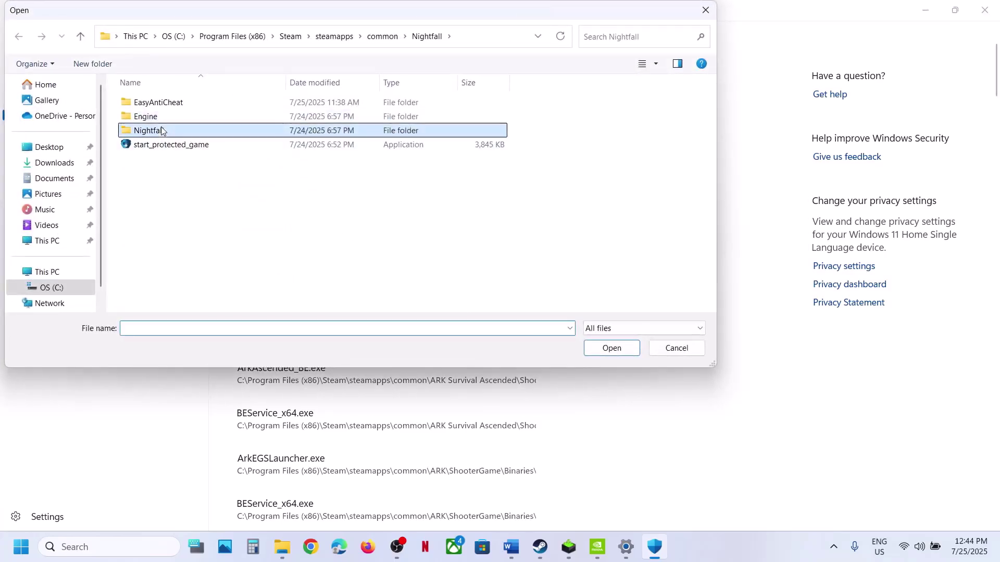
pyautogui.doubleClick(149, 103)
pyautogui.doubleClick(151, 102)
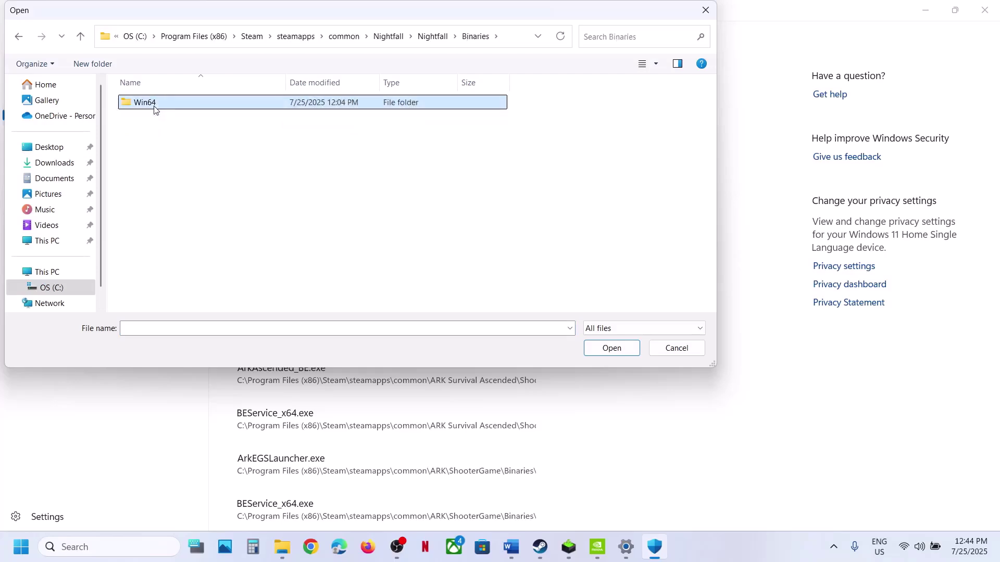
pyautogui.click(159, 131)
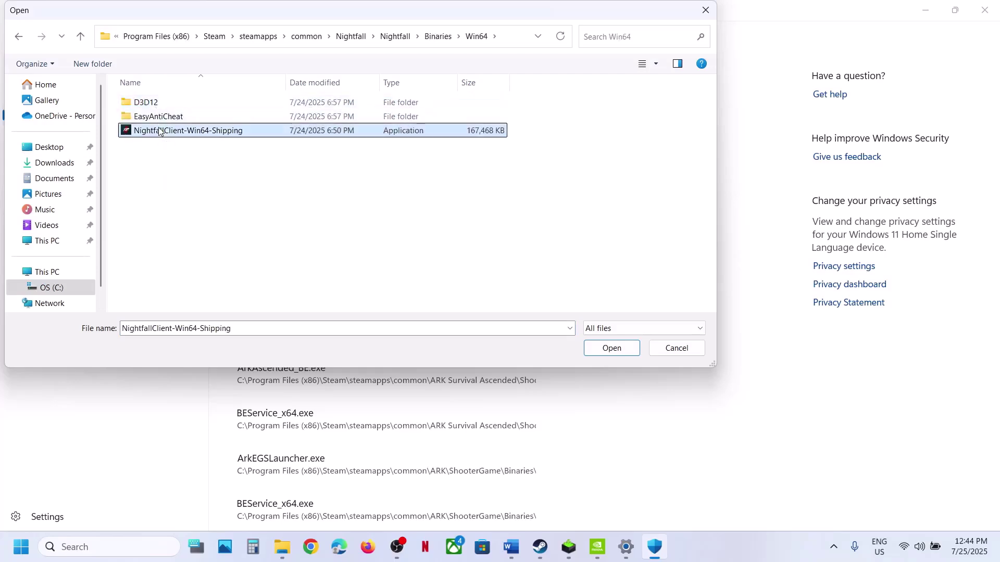
pyautogui.click(610, 347)
# Step: Allow EasyAntiCheat_EOS_Setup from the game's EasyAntiCheat folder through Controlled folder access
pyautogui.click(334, 158)
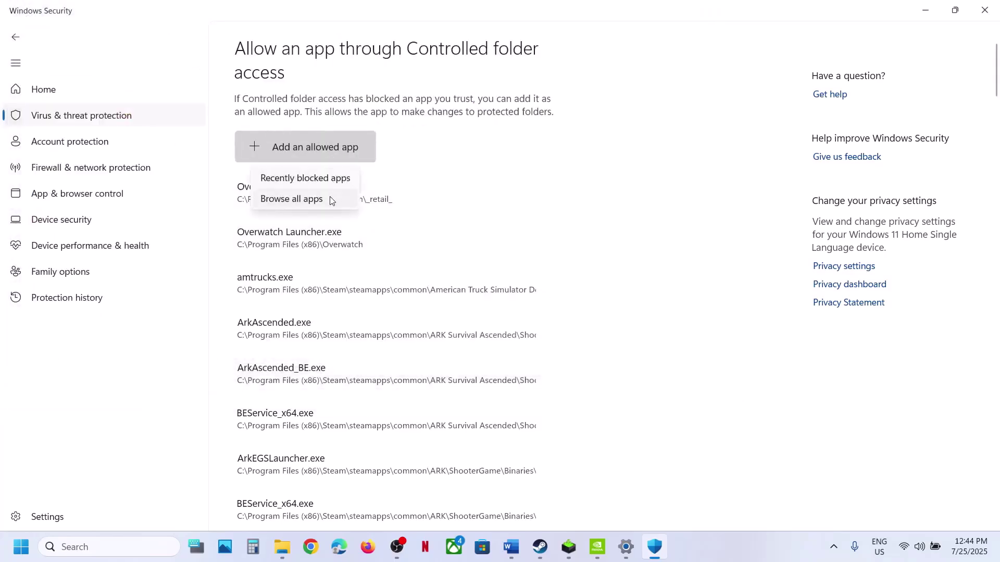
pyautogui.click(334, 197)
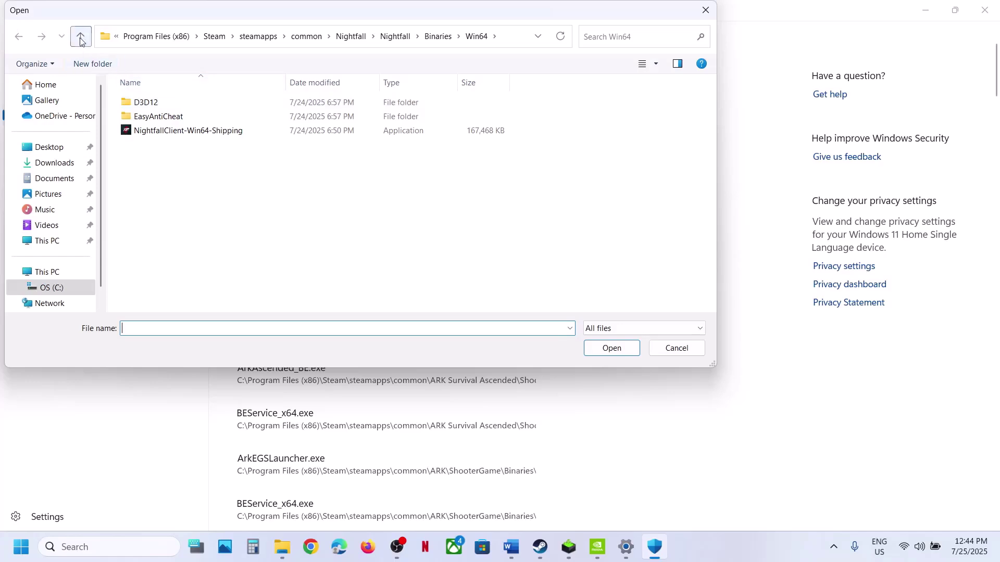
pyautogui.click(81, 37)
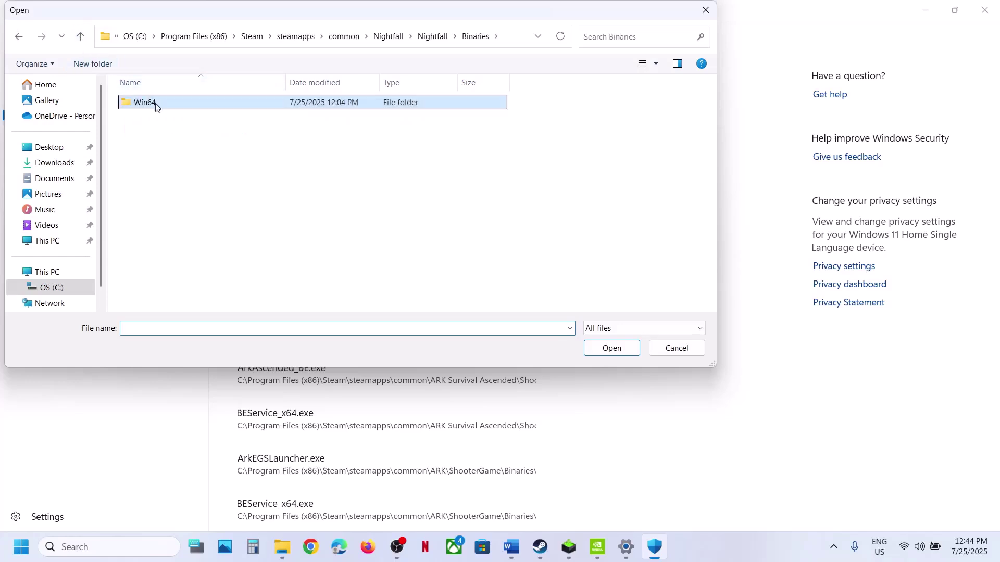
pyautogui.click(87, 39)
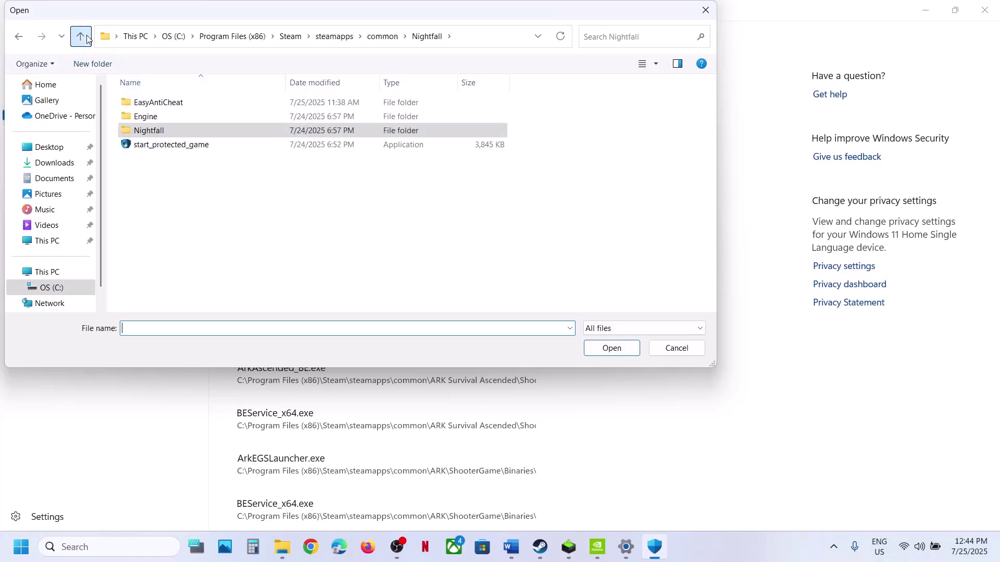
pyautogui.doubleClick(140, 101)
pyautogui.click(162, 148)
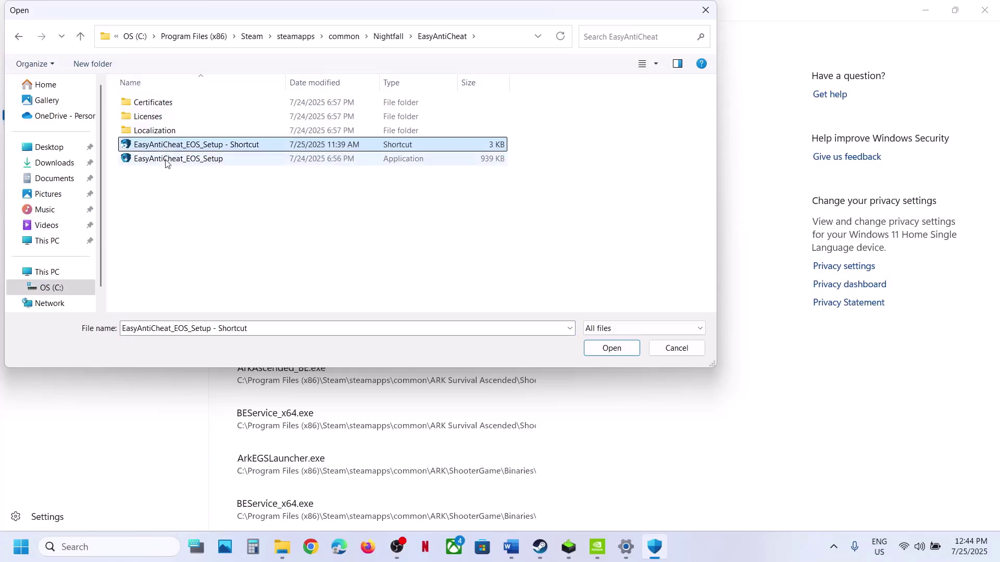
pyautogui.click(166, 161)
pyautogui.click(612, 348)
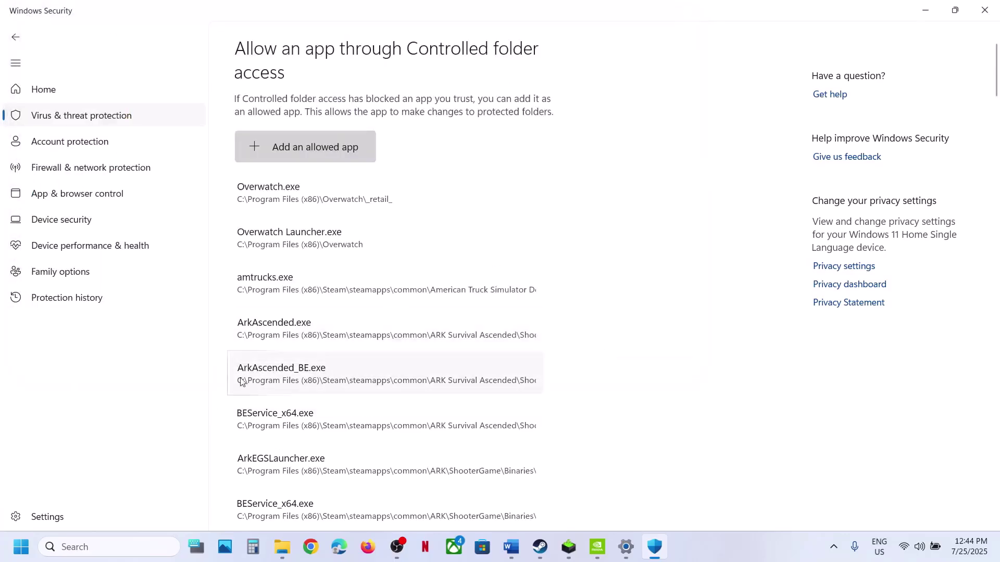
# Step: Open the Windows Defender Firewall allowed apps list in Control Panel and unlock its settings for changes
pyautogui.click(132, 551)
pyautogui.write('control')
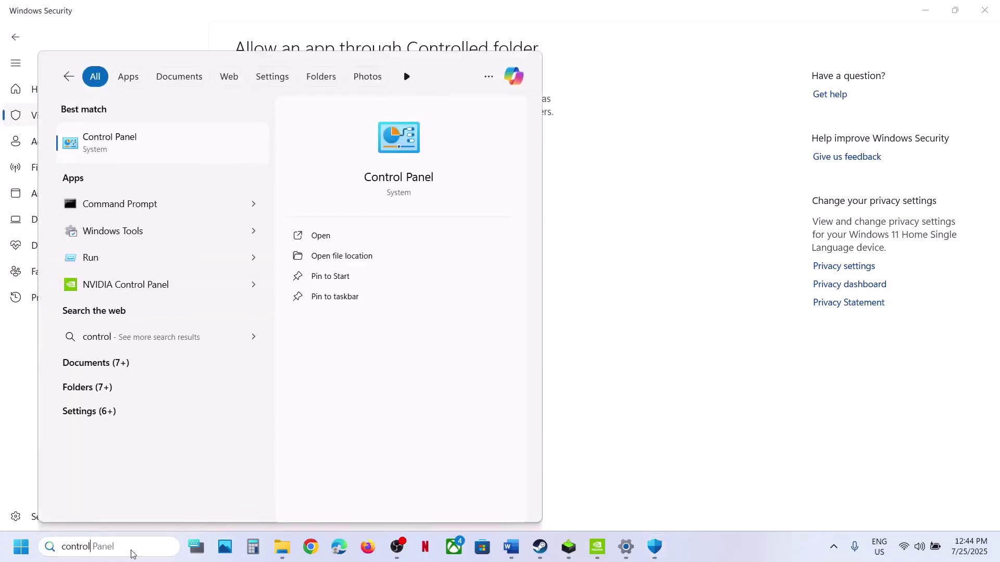
pyautogui.press('Return')
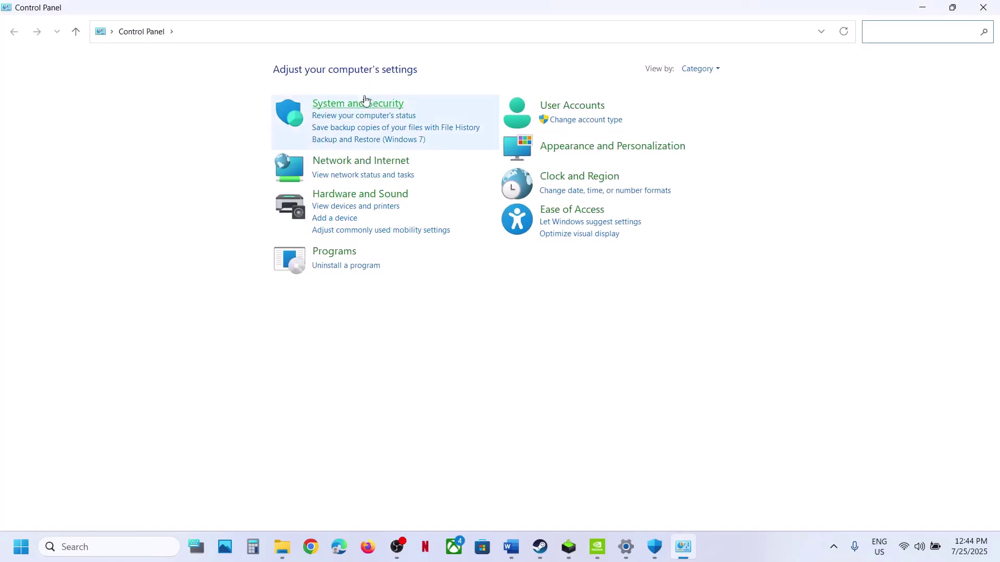
pyautogui.click(366, 107)
pyautogui.click(264, 114)
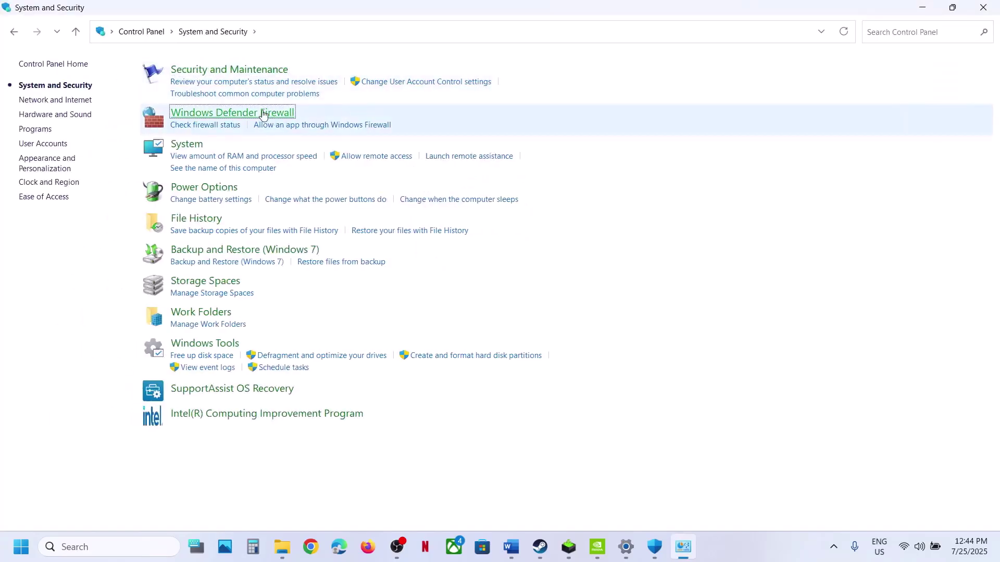
pyautogui.click(67, 98)
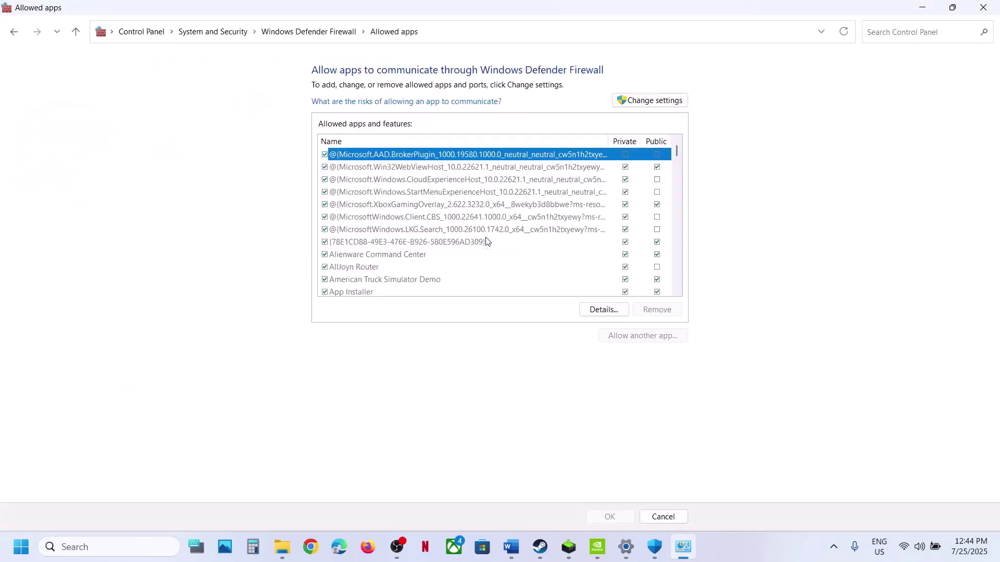
pyautogui.click(638, 101)
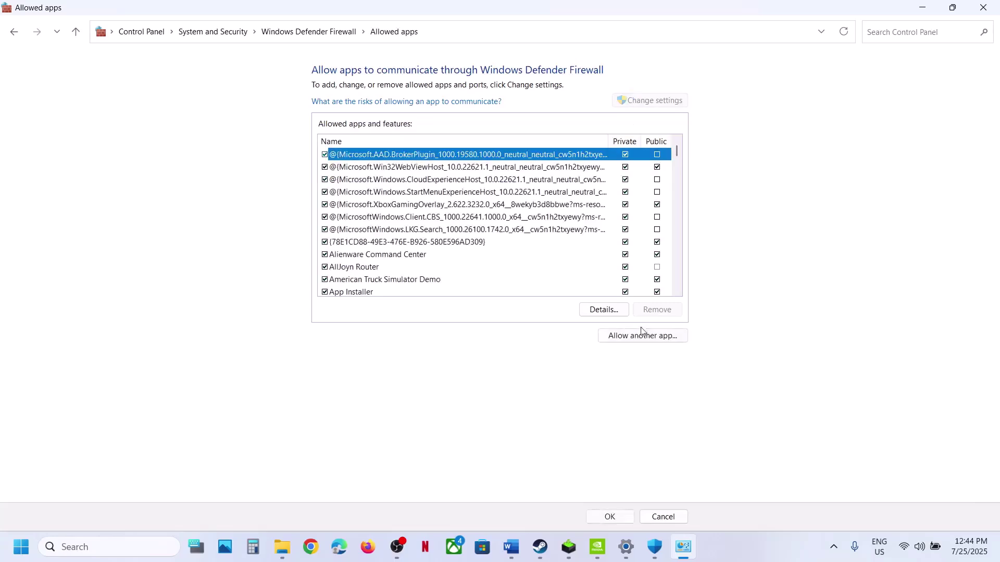
# Step: Try to add start_protected_game from the steamapps\common\Nightfall folder to the firewall's allowed apps
pyautogui.click(639, 339)
pyautogui.click(583, 333)
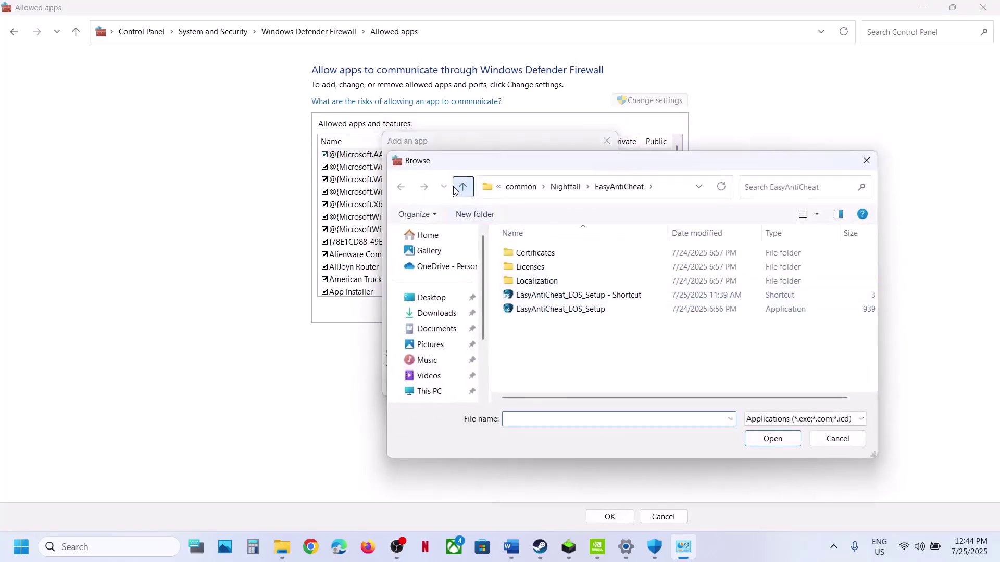
pyautogui.click(463, 188)
pyautogui.click(462, 187)
pyautogui.click(462, 188)
pyautogui.click(463, 188)
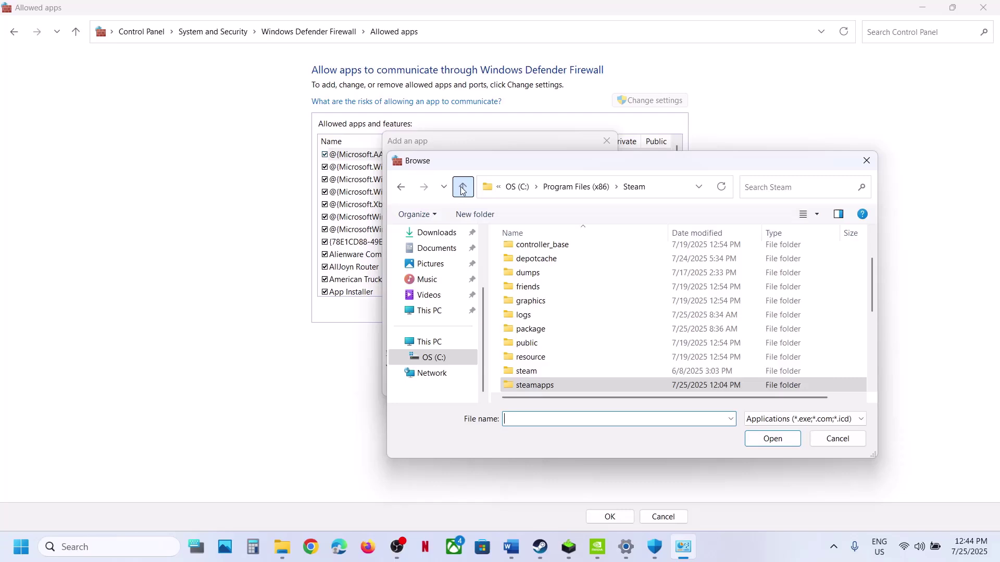
pyautogui.doubleClick(531, 384)
pyautogui.doubleClick(530, 255)
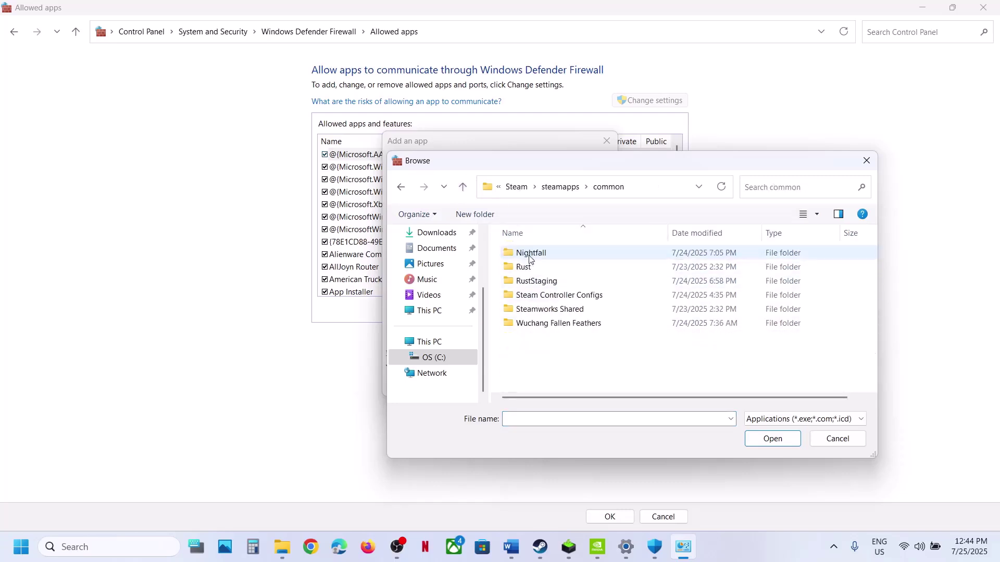
pyautogui.doubleClick(530, 254)
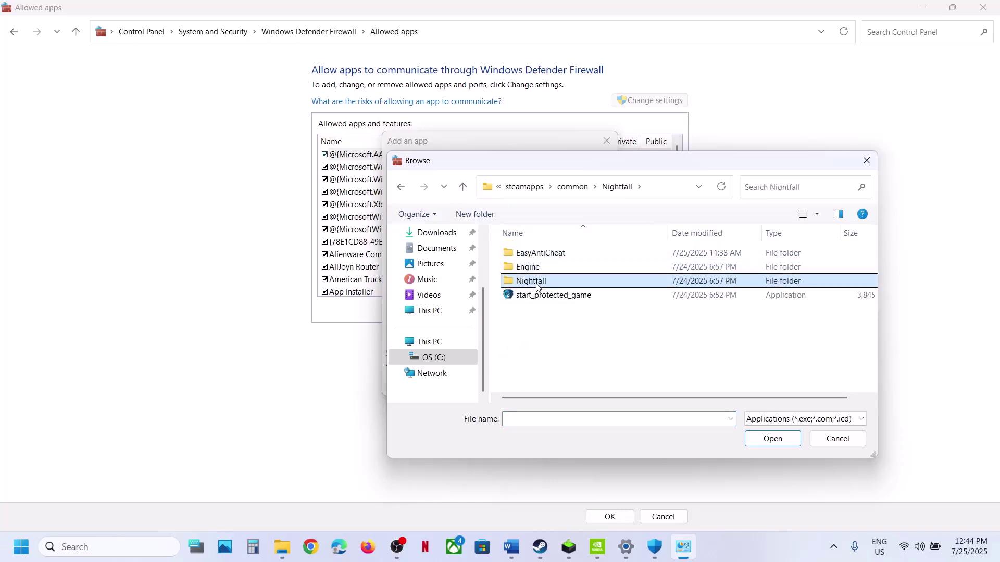
pyautogui.click(541, 296)
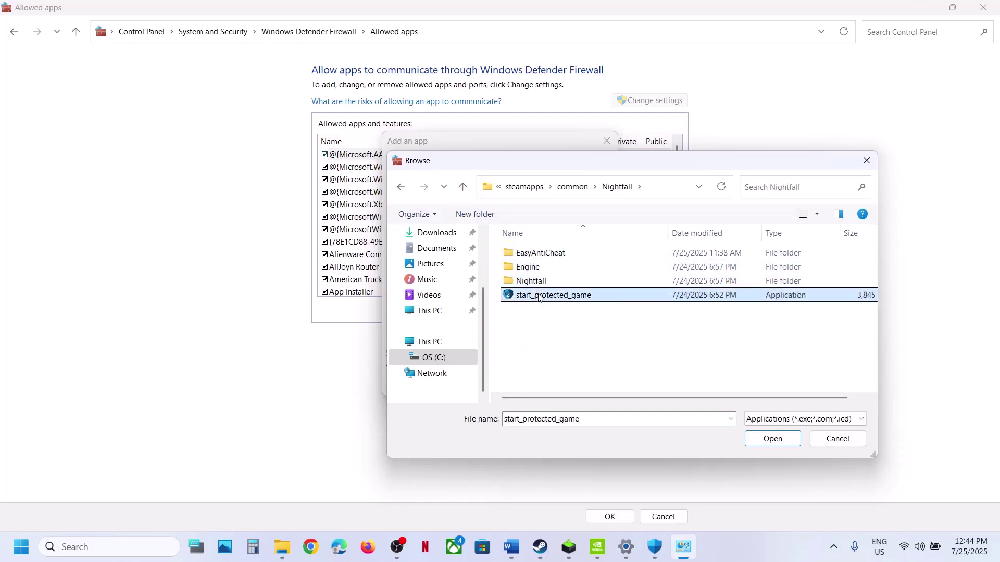
pyautogui.click(765, 440)
pyautogui.click(548, 390)
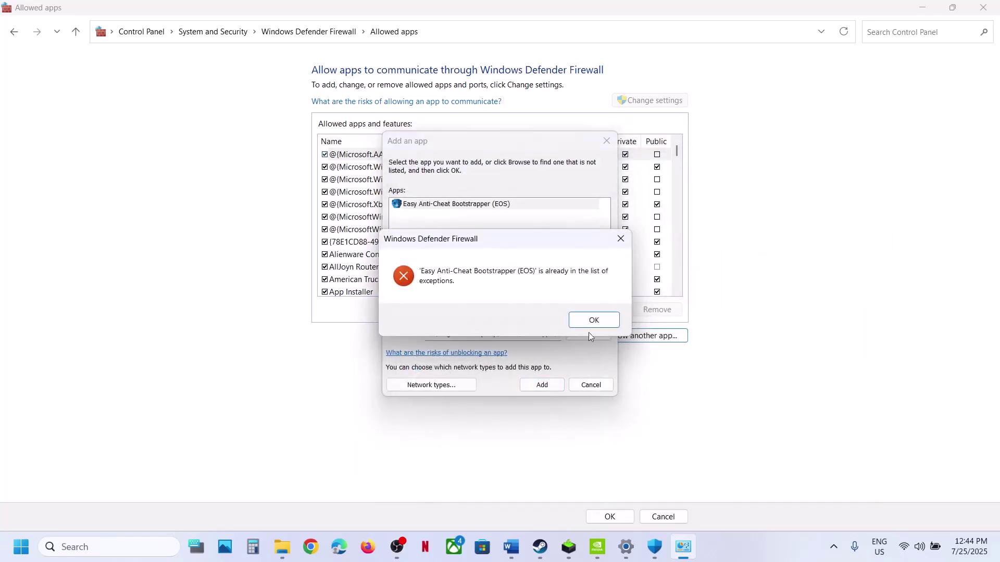
pyautogui.click(589, 322)
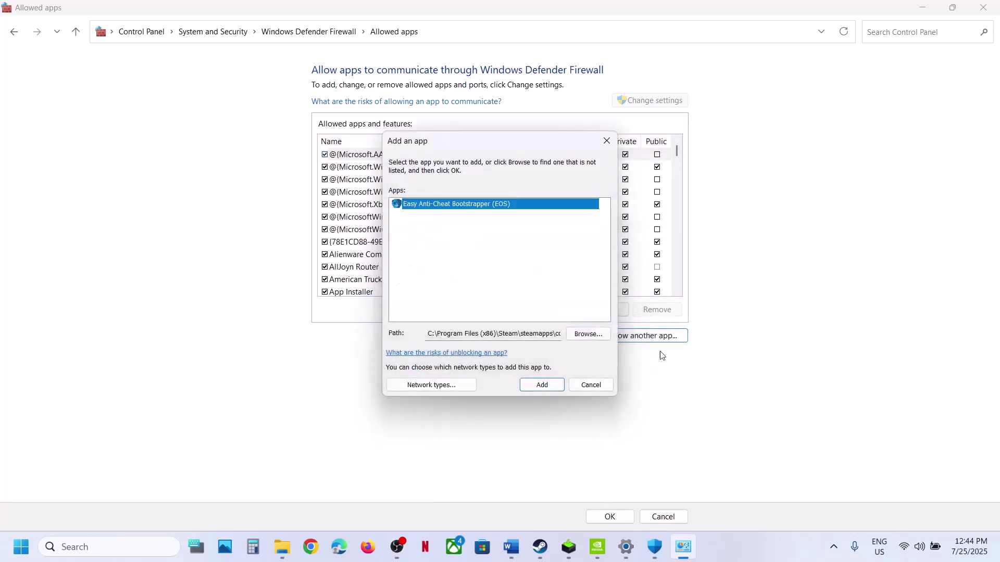
# Step: Try to add NightfallClient-Win64-Shipping from the Nightfall\Binaries\Win64 folder to the firewall's allowed apps
pyautogui.click(592, 336)
pyautogui.doubleClick(541, 282)
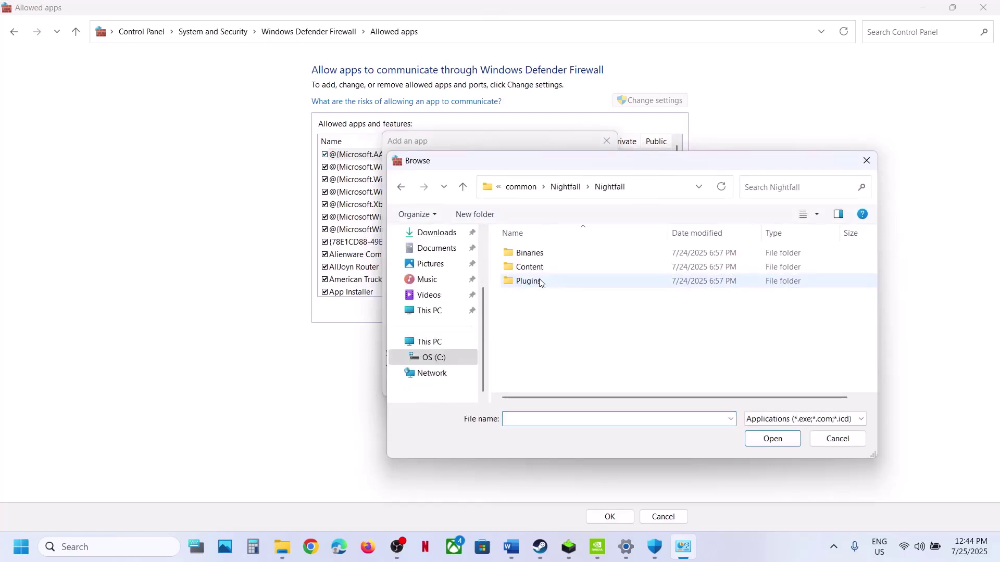
pyautogui.doubleClick(537, 255)
pyautogui.doubleClick(537, 255)
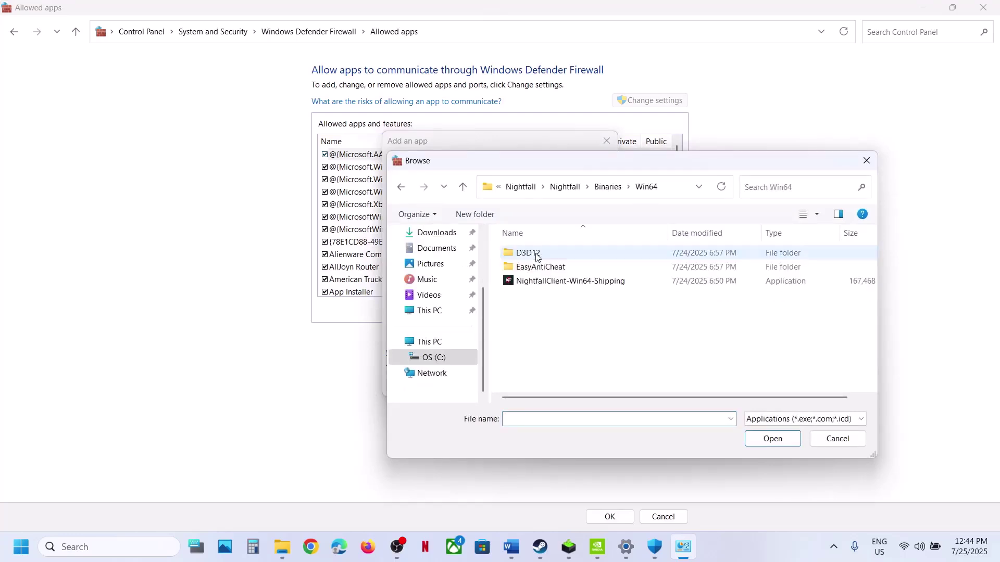
pyautogui.click(550, 284)
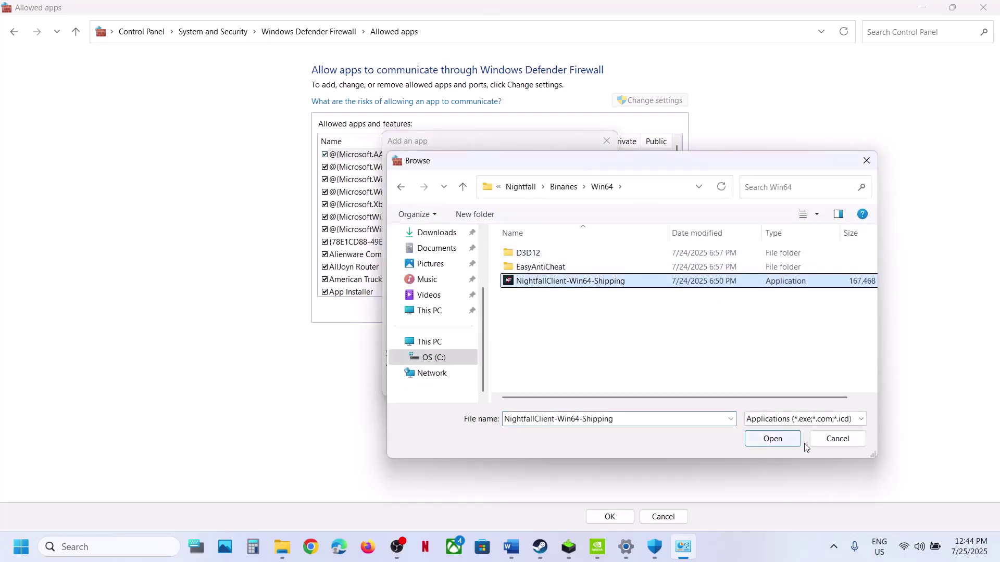
pyautogui.click(773, 439)
pyautogui.click(548, 387)
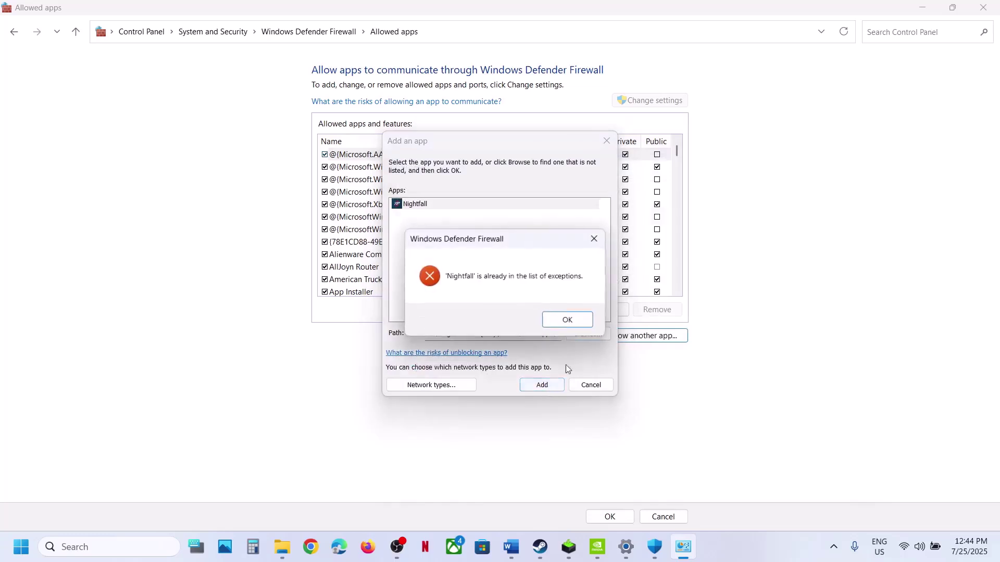
pyautogui.click(568, 315)
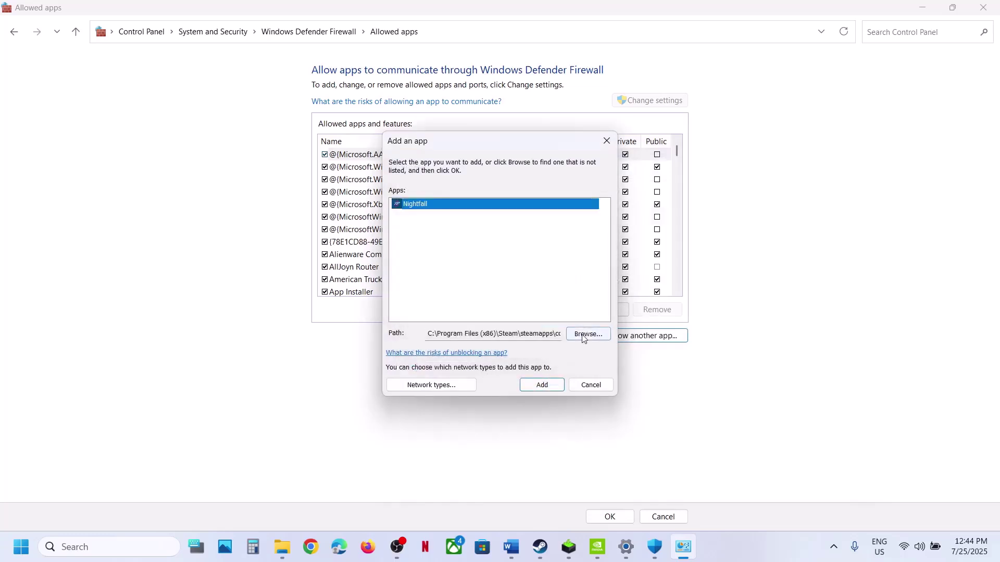
# Step: Try to add EasyAntiCheat_EOS_Setup from the game's EasyAntiCheat folder to the firewall's allowed apps, and close the open security and settings windows
pyautogui.click(583, 336)
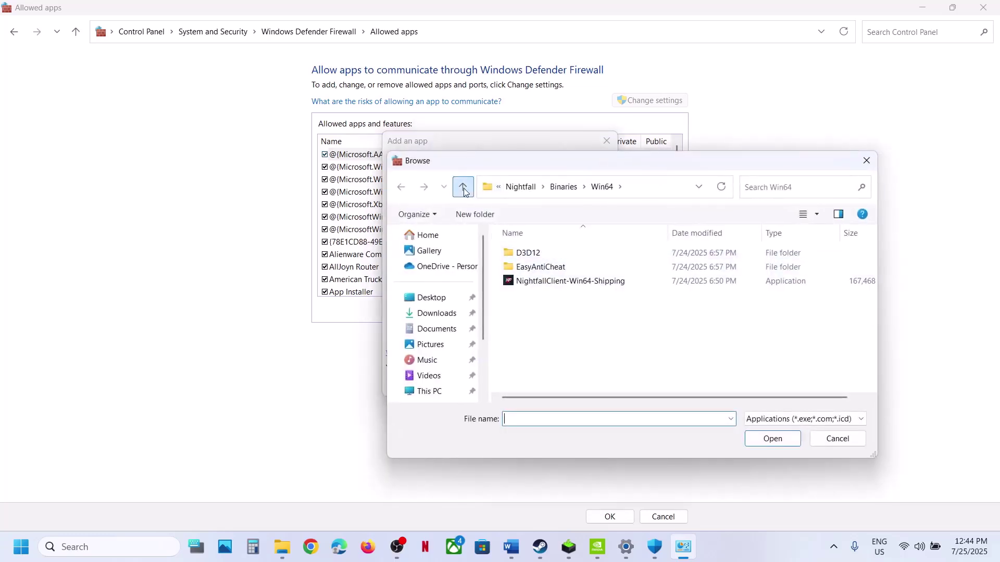
pyautogui.click(464, 189)
pyautogui.click(464, 189)
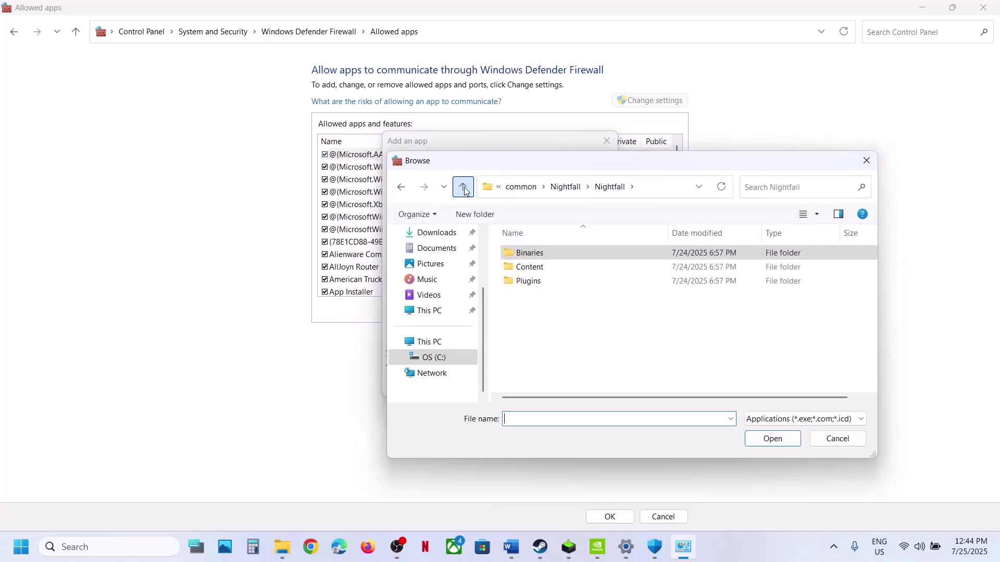
pyautogui.click(464, 189)
pyautogui.doubleClick(539, 253)
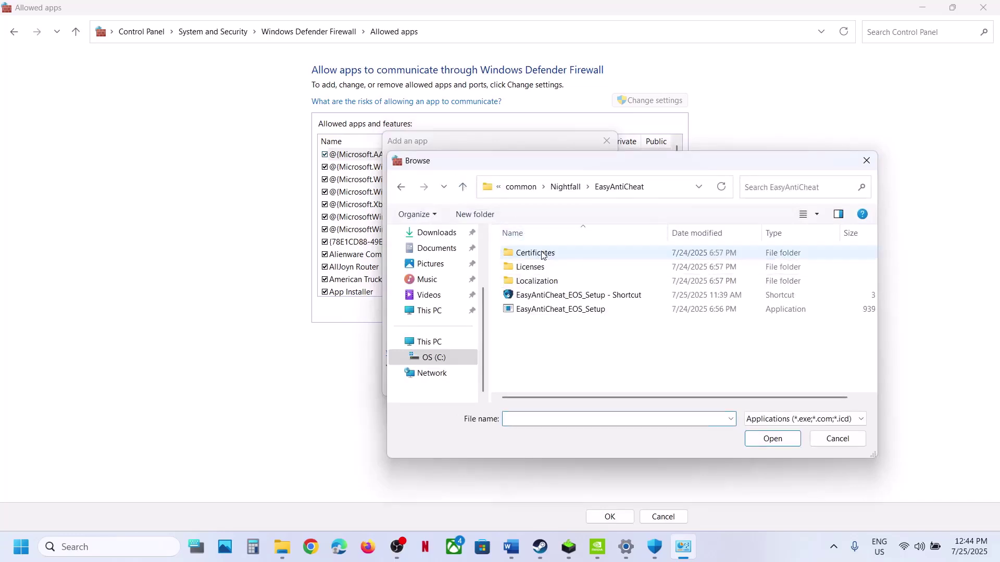
pyautogui.doubleClick(552, 311)
pyautogui.click(541, 386)
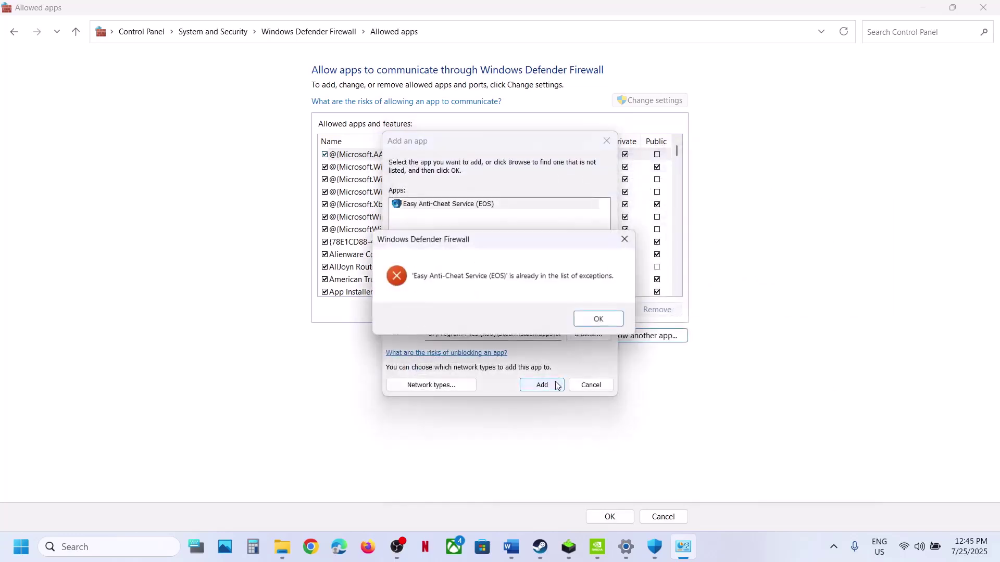
pyautogui.click(601, 325)
pyautogui.click(607, 141)
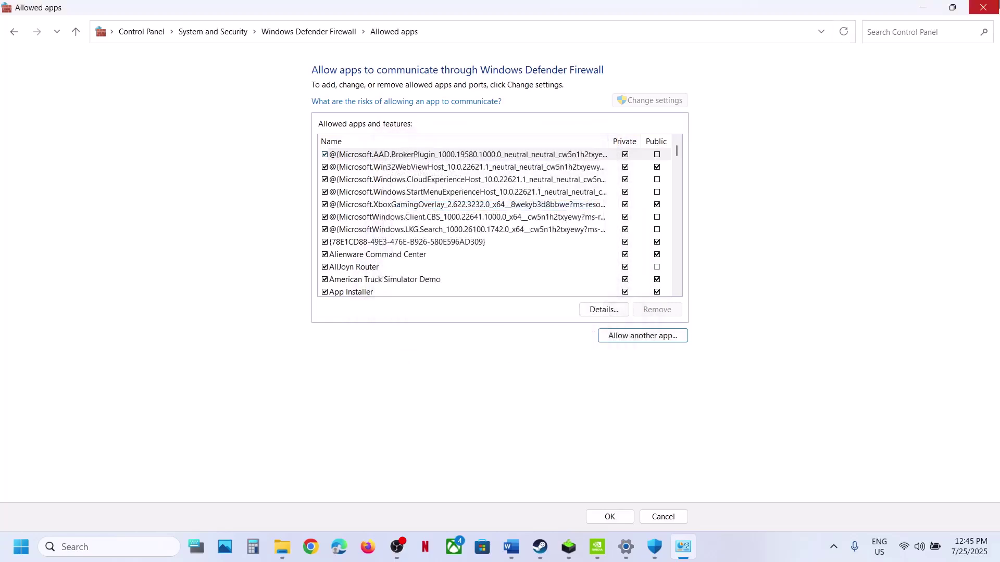
pyautogui.click(987, 13)
pyautogui.click(987, 13)
pyautogui.click(988, 13)
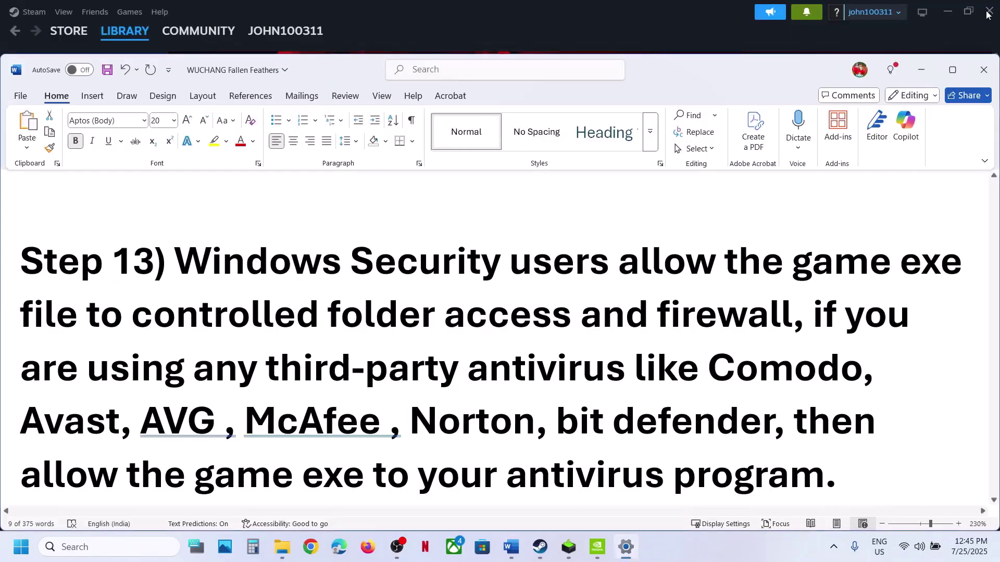
# Step: Review the Step 13 advice on third-party antivirus programs and the Step 14 heading on hardware-accelerated GPU scheduling in the Word document
pyautogui.scroll(-3, 462, 391)
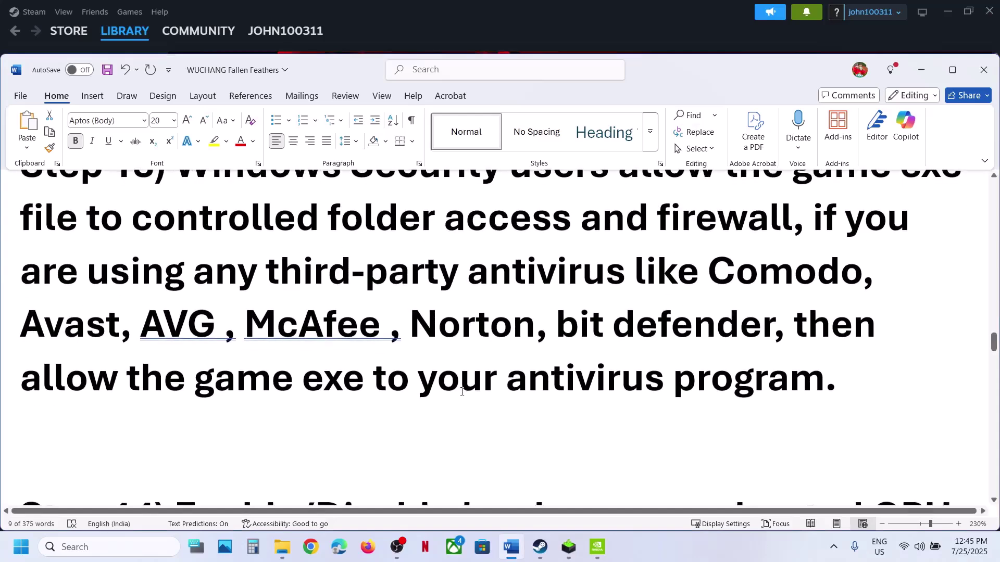
pyautogui.moveTo(158, 282); pyautogui.dragTo(220, 366)
pyautogui.click(220, 366)
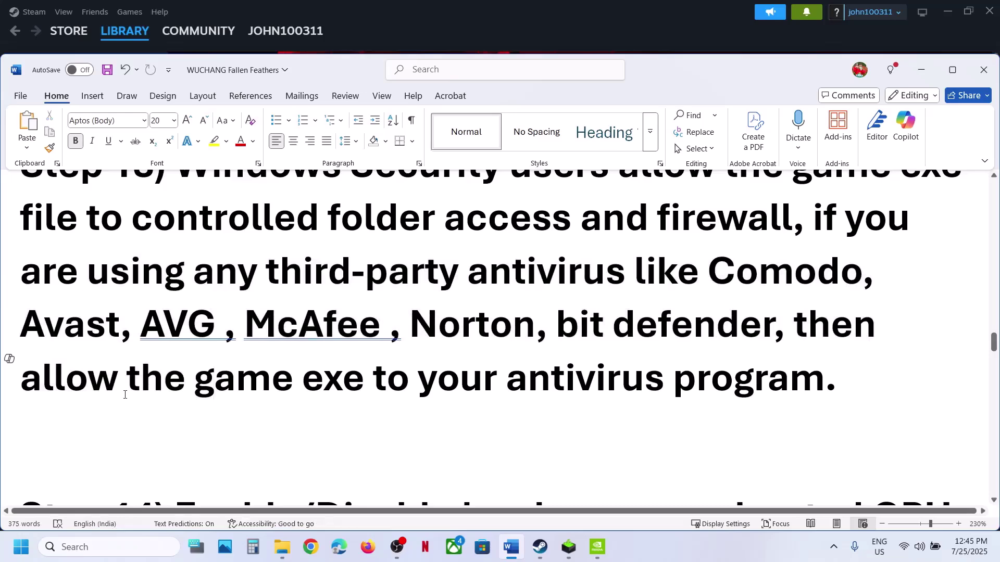
pyautogui.moveTo(125, 395); pyautogui.dragTo(672, 395)
pyautogui.scroll(-3, 322, 409)
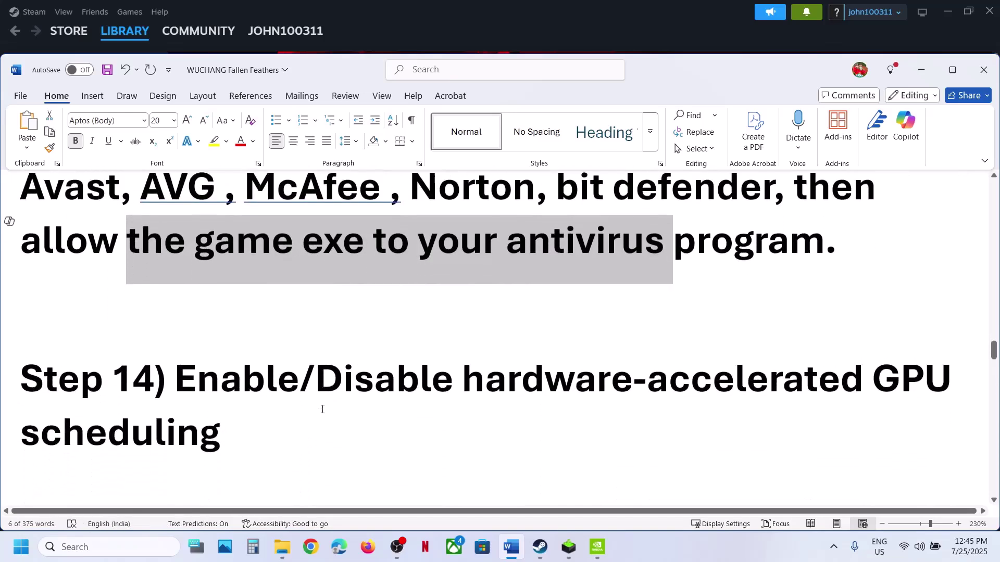
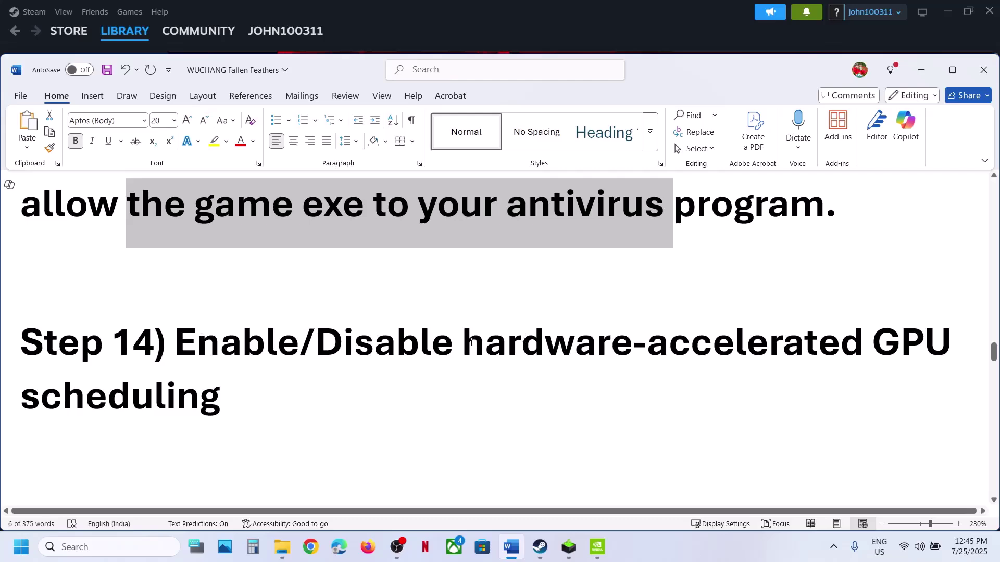
pyautogui.moveTo(471, 342); pyautogui.dragTo(413, 399)
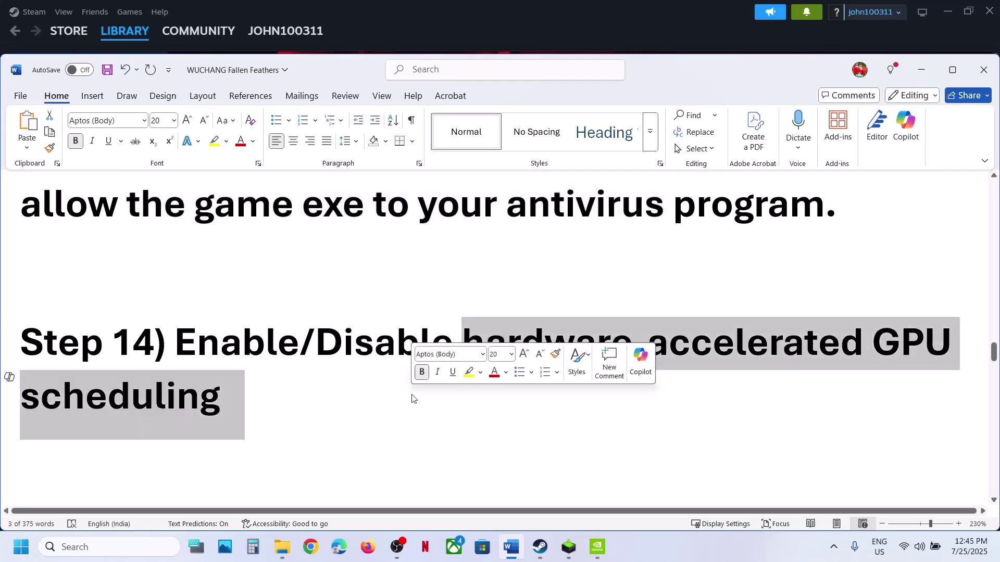
# Step: Open Windows Settings and expand the Advanced graphics settings on the System > Display > Graphics page
pyautogui.press('super+i')
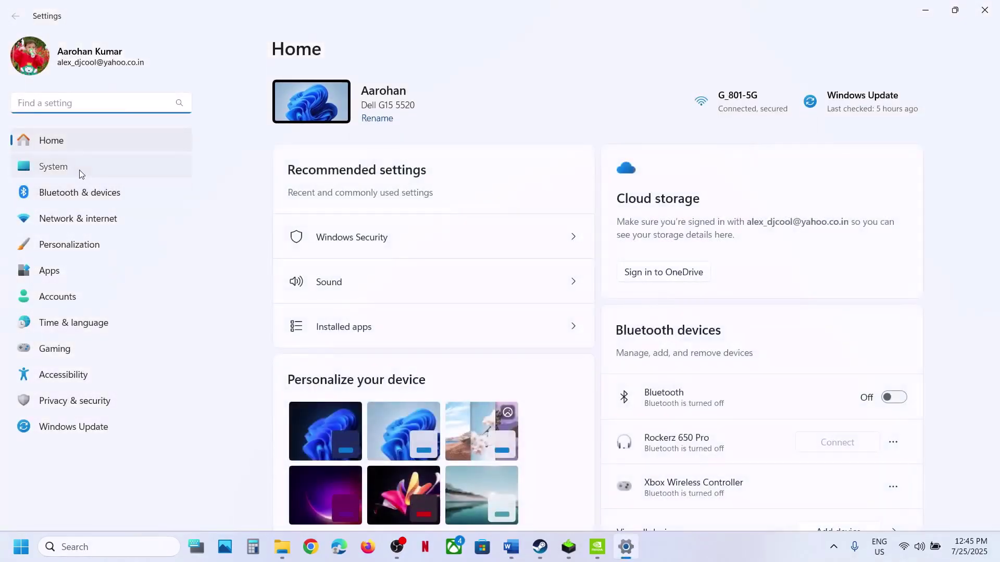
pyautogui.click(82, 174)
pyautogui.click(358, 165)
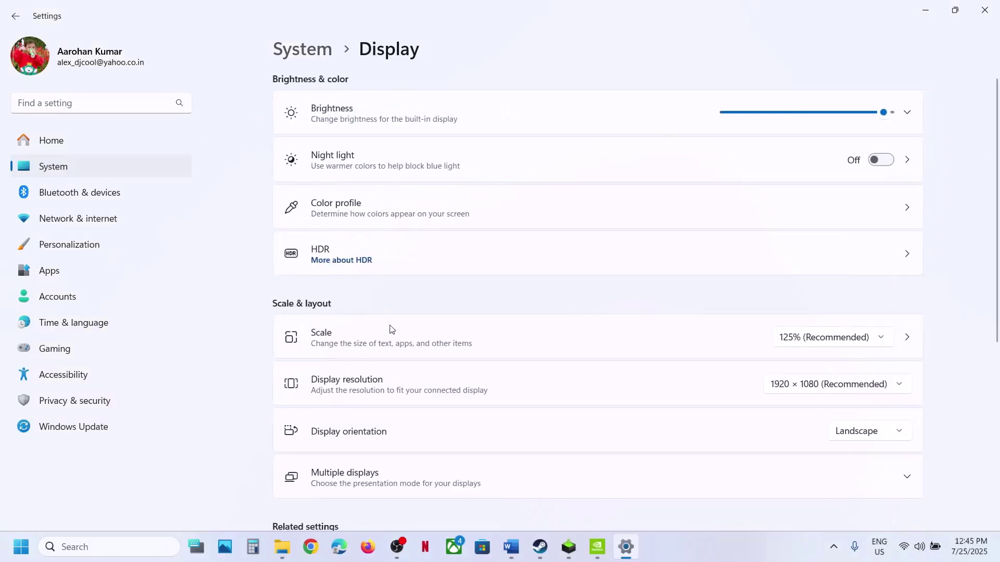
pyautogui.scroll(-5, 391, 329)
pyautogui.click(363, 312)
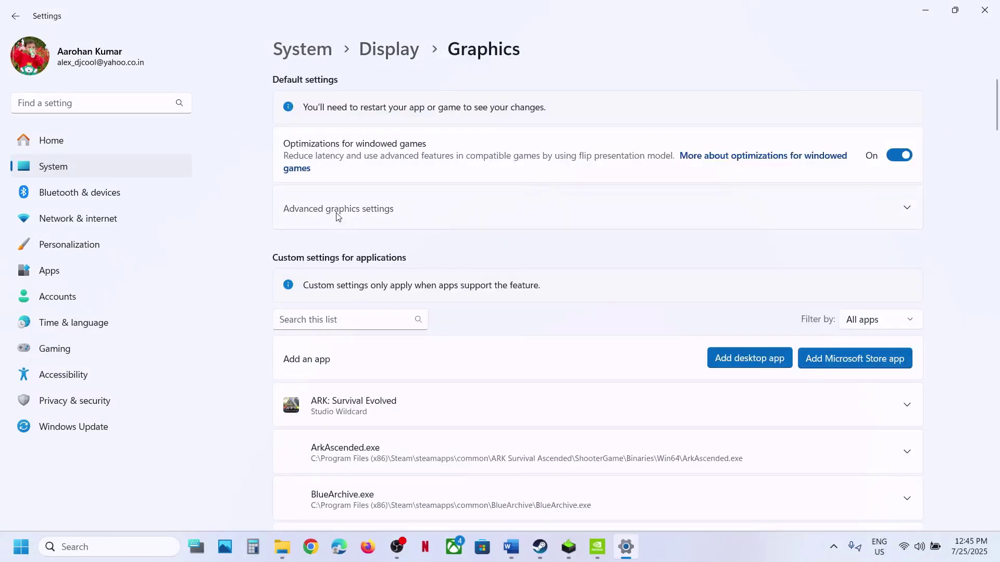
pyautogui.click(336, 213)
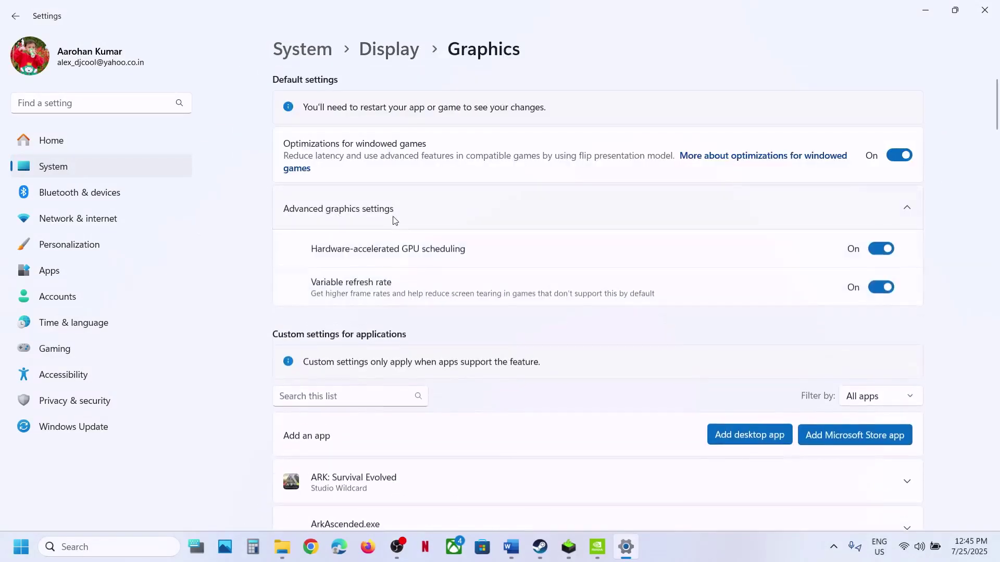
# Step: Switch hardware-accelerated GPU scheduling off and back on, and close the Settings window
pyautogui.click(879, 250)
pyautogui.click(891, 250)
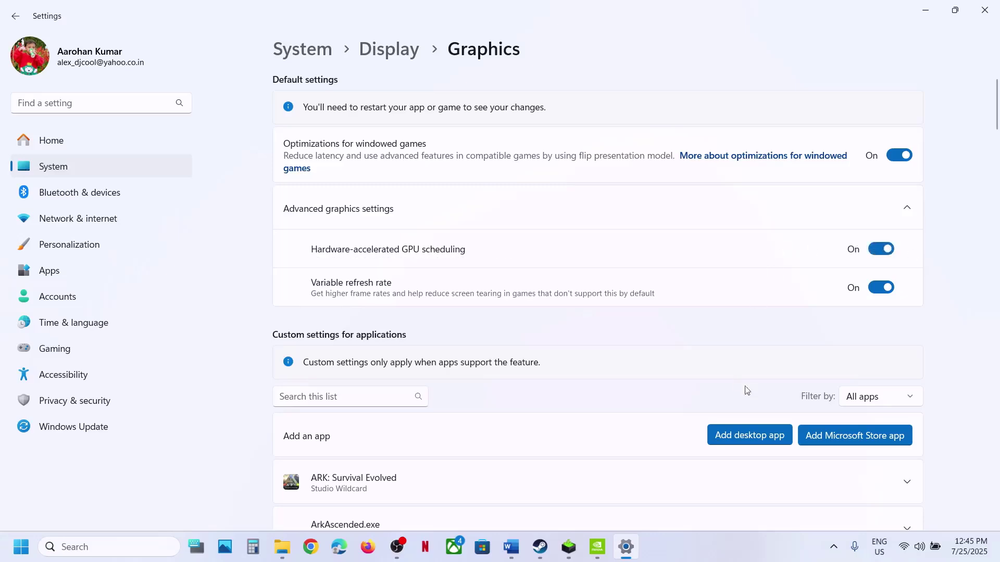
pyautogui.click(540, 547)
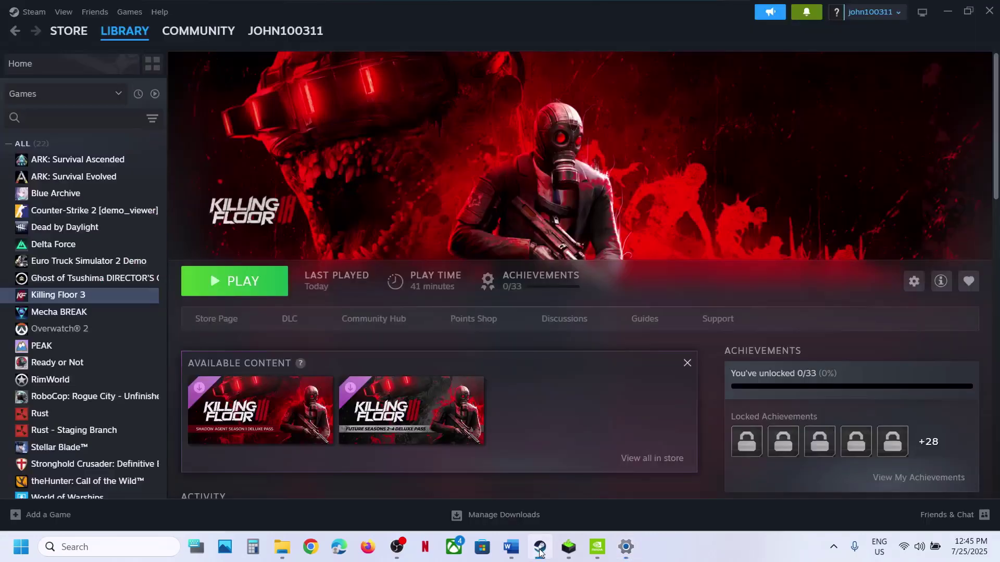
pyautogui.click(540, 549)
pyautogui.click(881, 253)
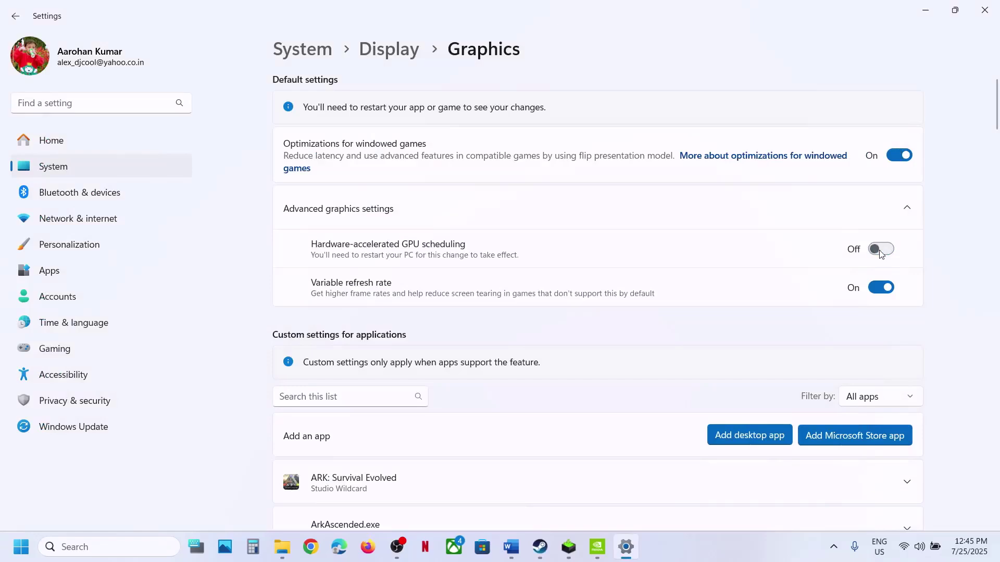
pyautogui.click(880, 252)
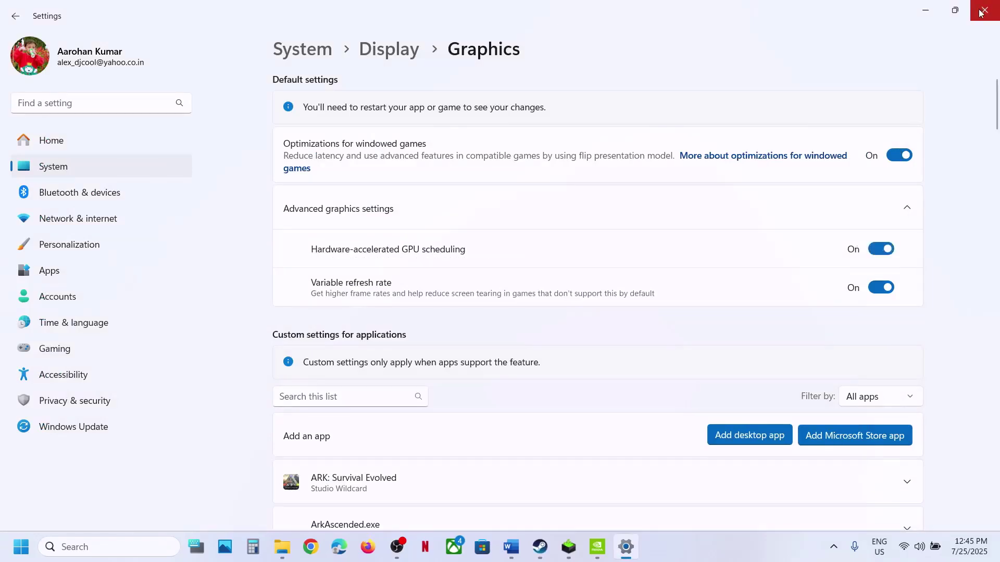
pyautogui.click(981, 12)
# Step: Copy the NVIDIA driver download link from Step 15 of the Word document and load it in Chrome
pyautogui.scroll(-5, 471, 338)
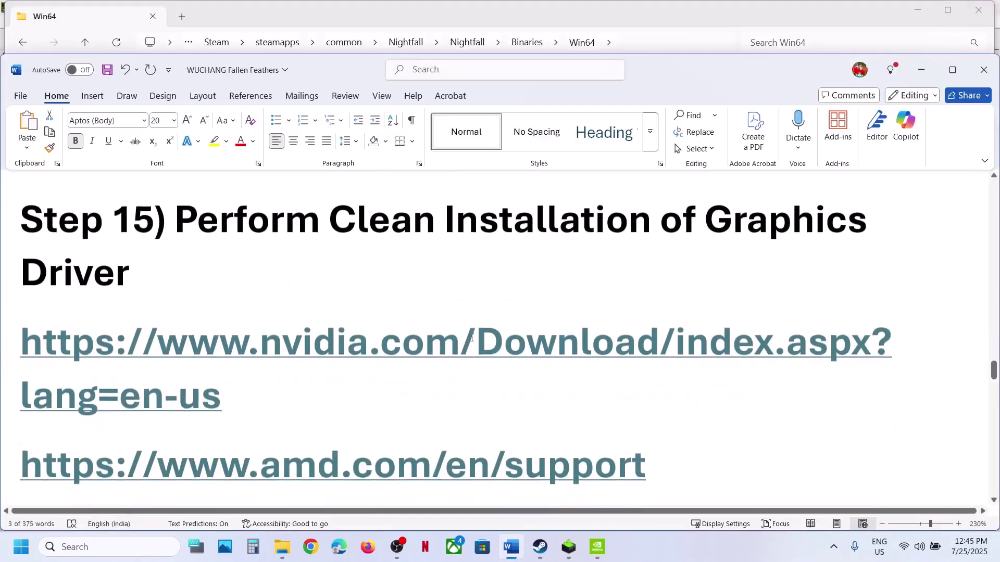
pyautogui.tripleClick(242, 390)
pyautogui.hotkey('ctrl', 'c')
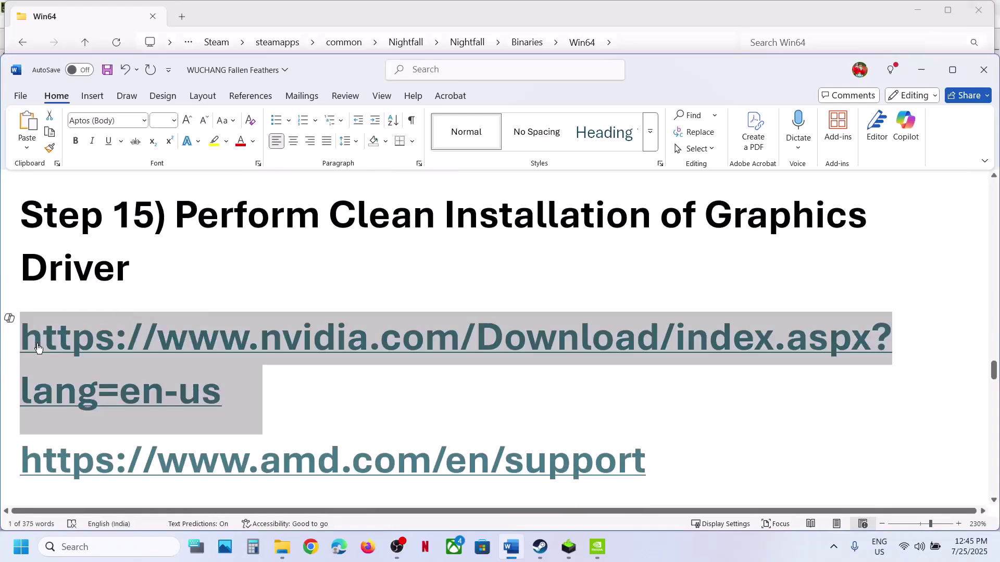
pyautogui.click(308, 552)
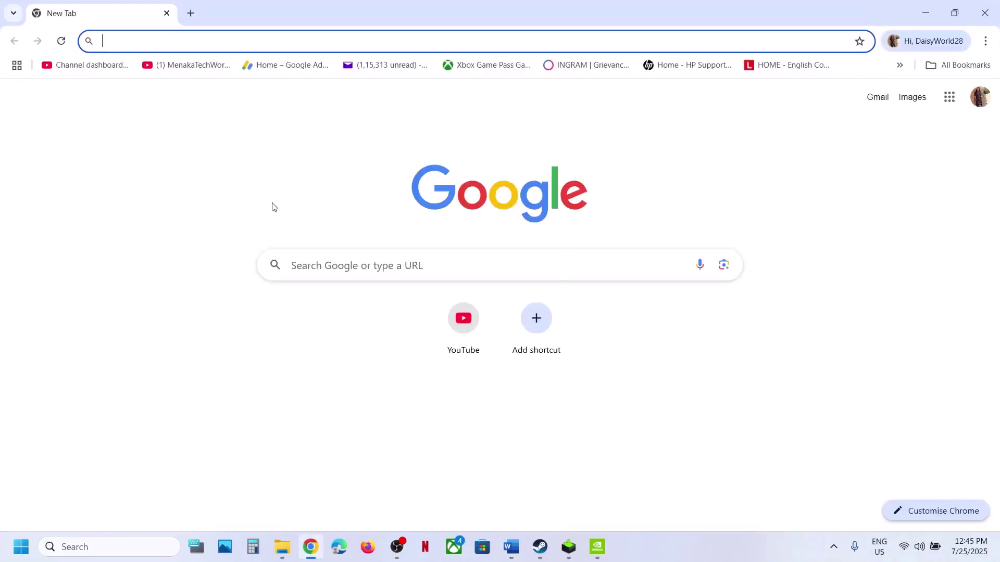
pyautogui.hotkey('ctrl', 'v')
pyautogui.press('Return')
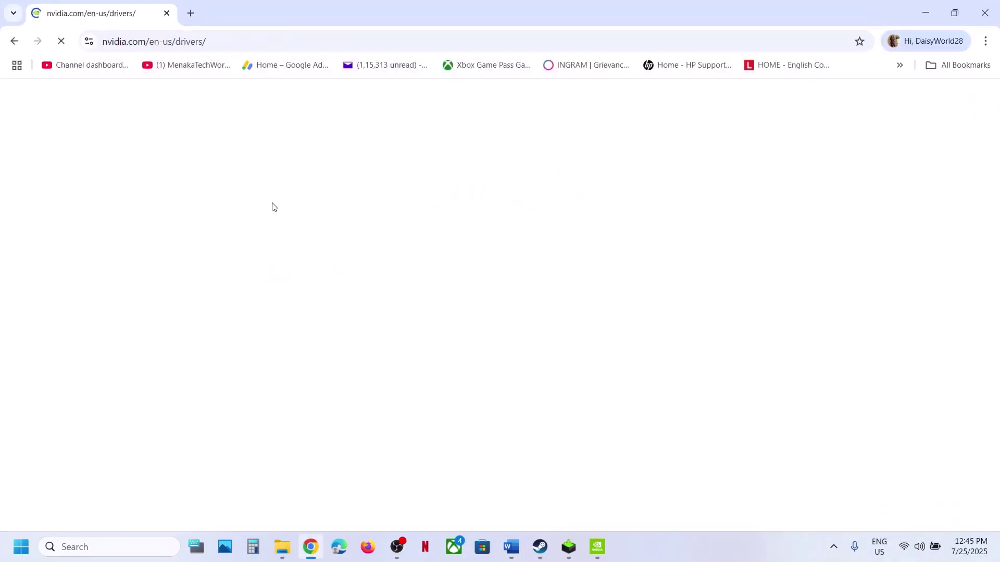
# Step: Find NVIDIA drivers for the GeForce RTX 3050 Laptop GPU on Windows 11 and examine the GeForce Game Ready Driver entry
pyautogui.scroll(-3, 292, 321)
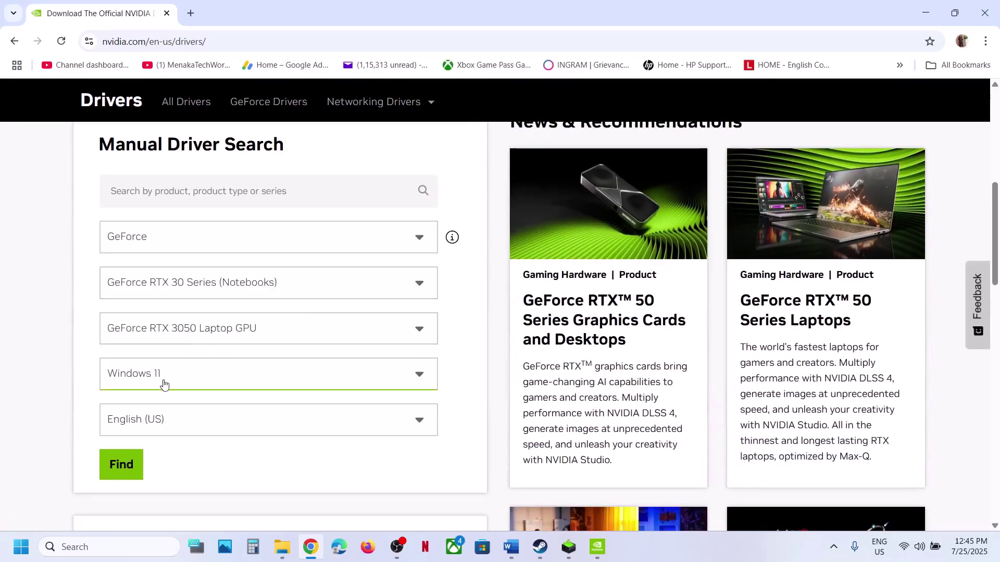
pyautogui.click(130, 463)
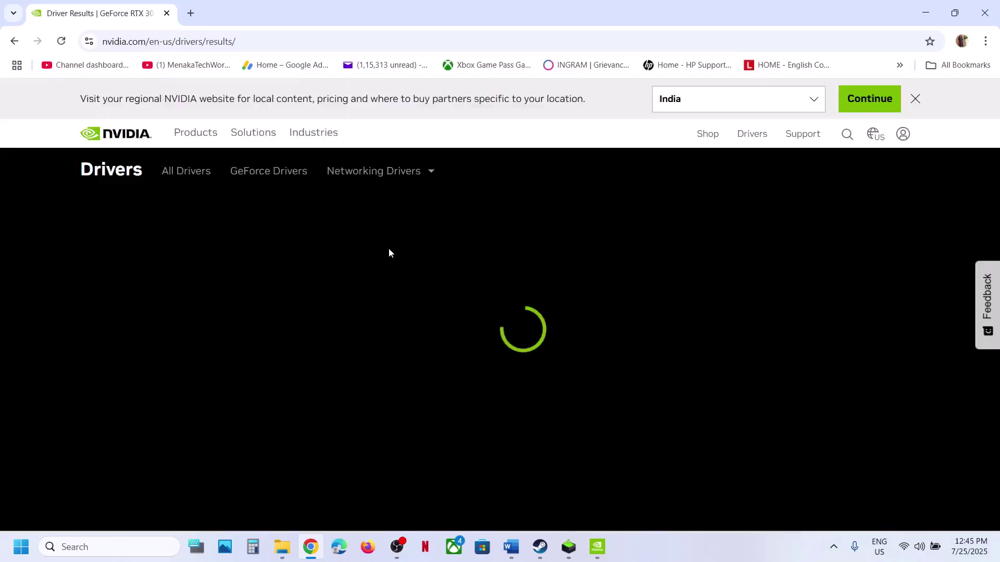
pyautogui.scroll(-4, 351, 322)
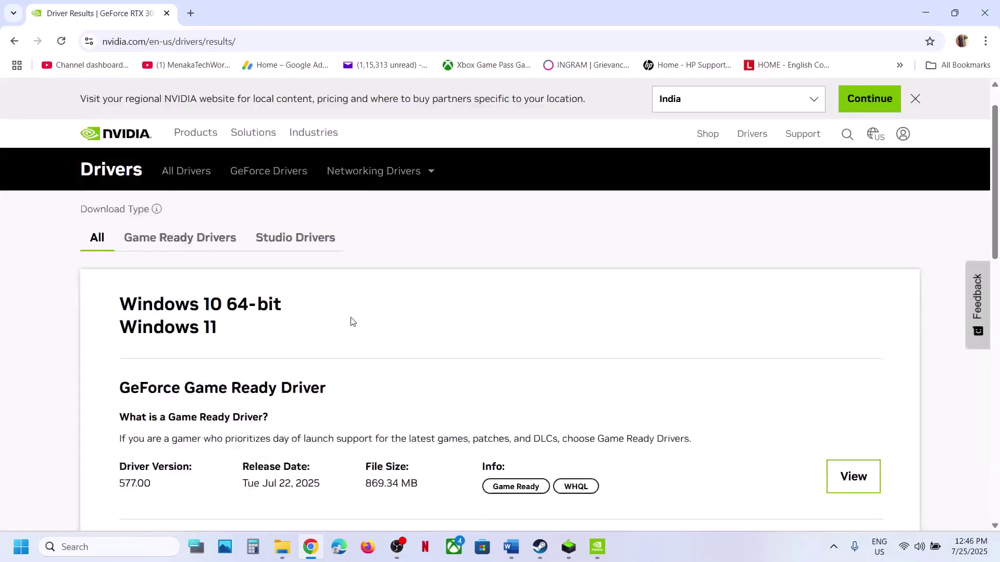
pyautogui.moveTo(156, 204); pyautogui.dragTo(350, 226)
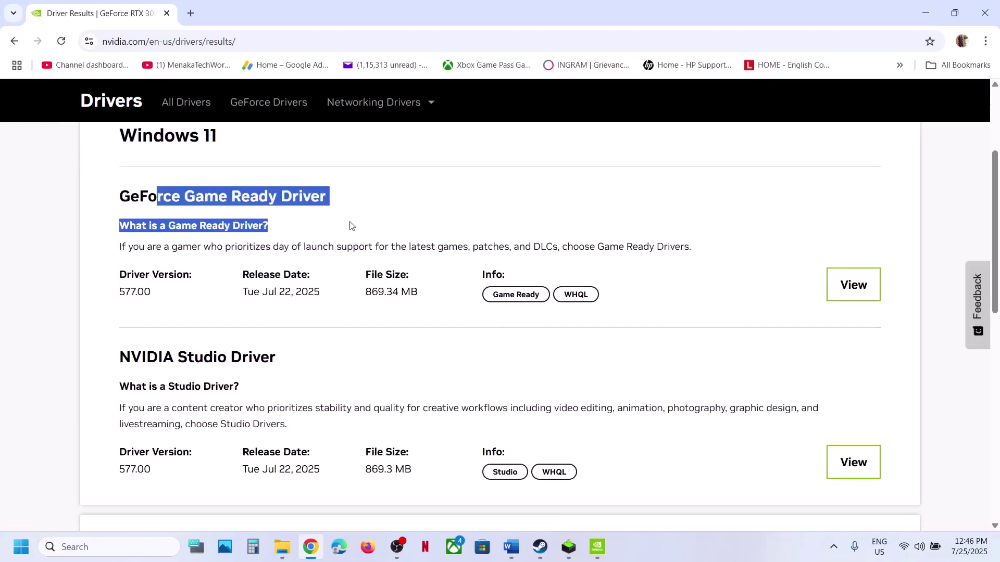
pyautogui.moveTo(126, 293); pyautogui.dragTo(358, 255)
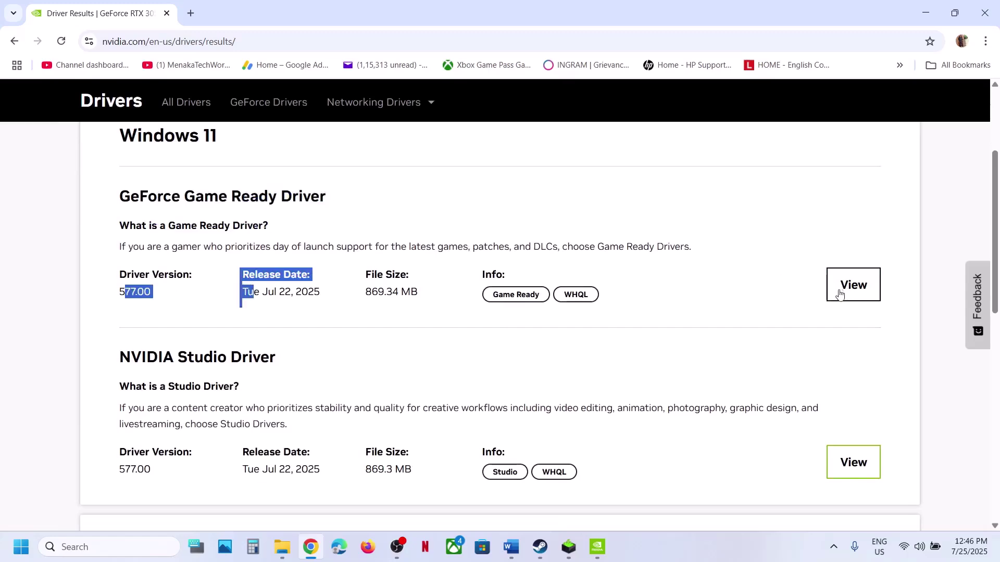
# Step: Open the details of GeForce Game Ready Driver 577.00, start its download and dismiss the recent download history
pyautogui.click(860, 295)
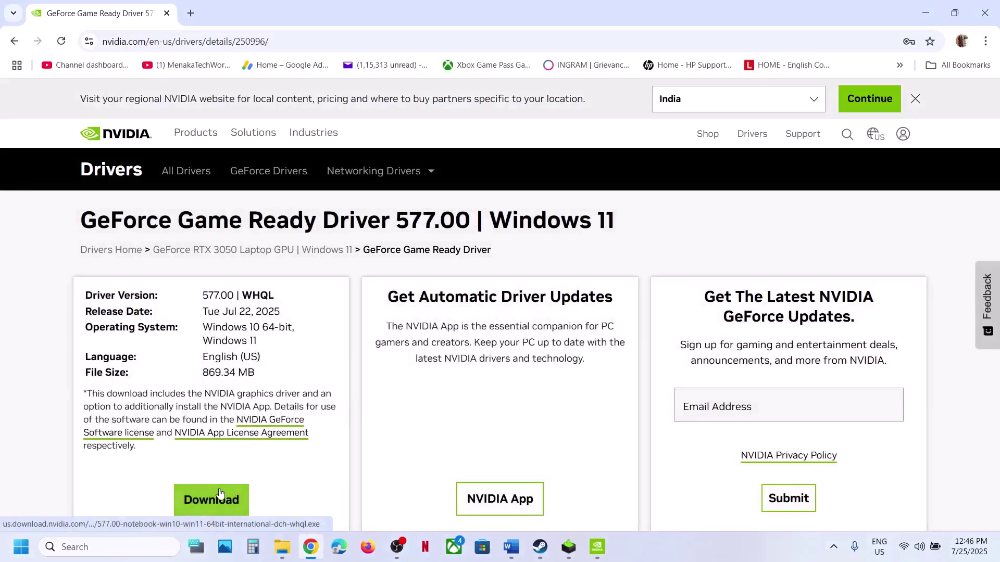
pyautogui.click(213, 498)
pyautogui.click(939, 43)
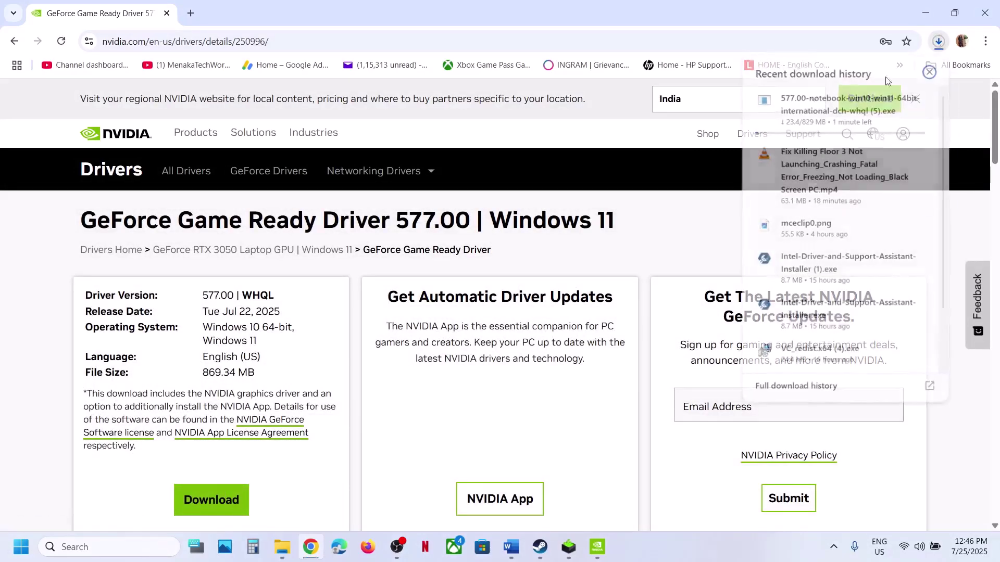
pyautogui.click(702, 162)
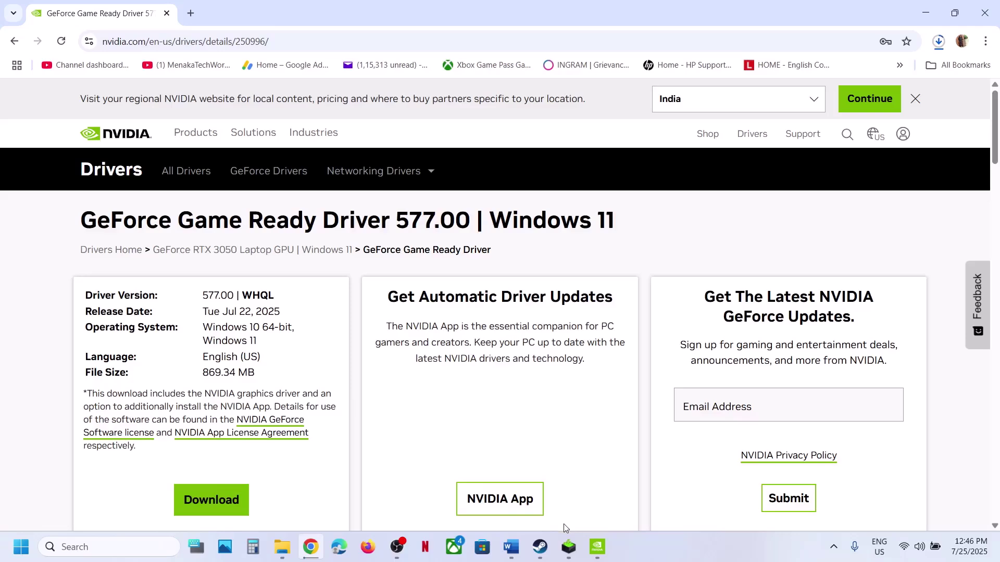
# Step: Accept the license agreement in the NVIDIA Installer and proceed with a Custom (Advanced) setup to the clean installation option
pyautogui.click(569, 547)
pyautogui.click(601, 374)
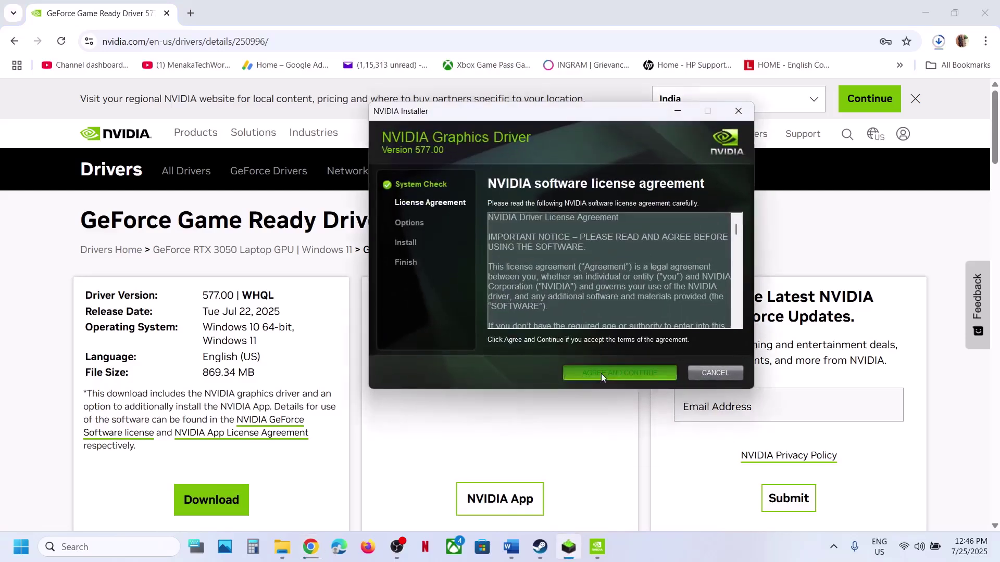
pyautogui.click(507, 259)
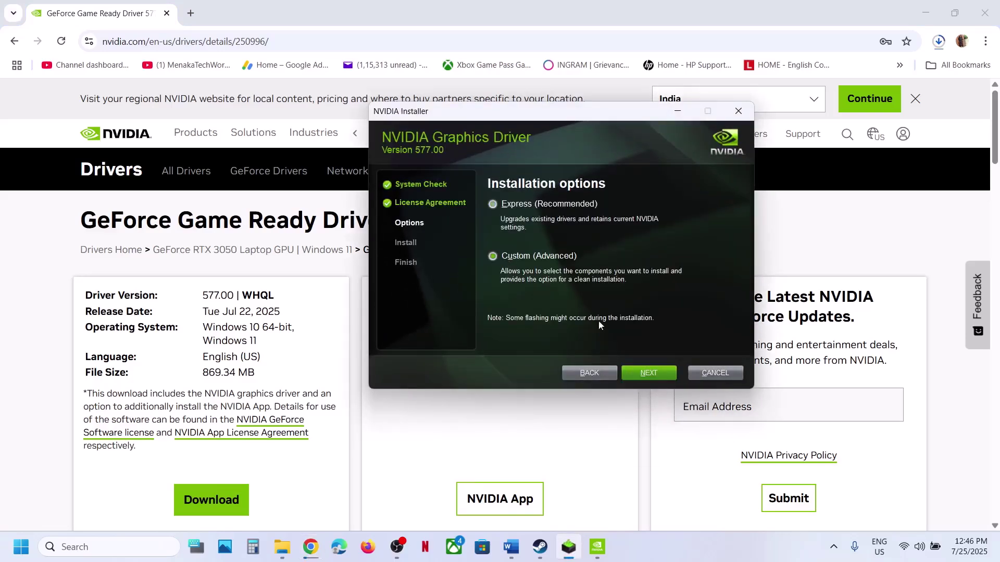
pyautogui.click(644, 373)
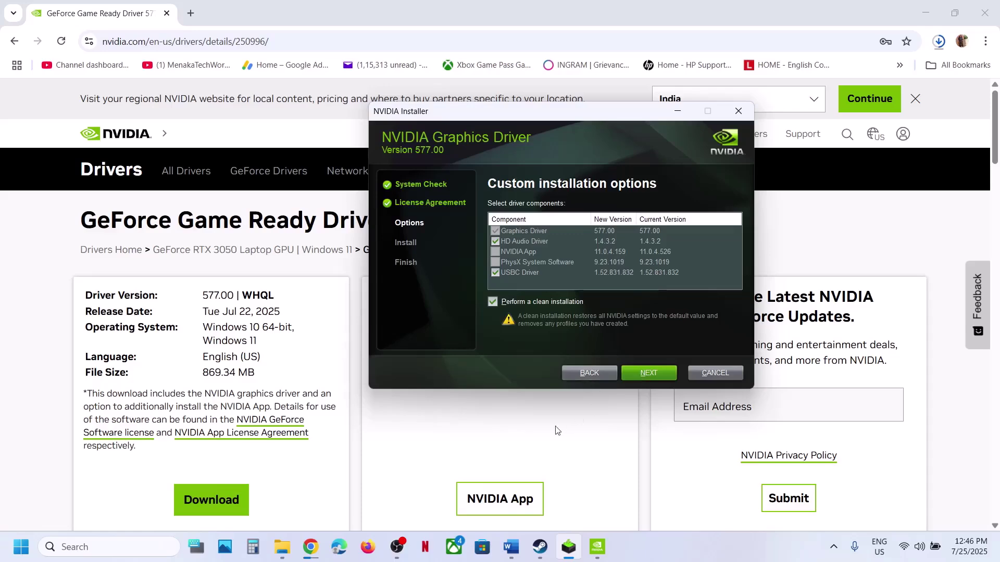
pyautogui.click(377, 434)
# Step: Display the Restart choice among the Windows power options without choosing it, and switch to Steam
pyautogui.click(22, 555)
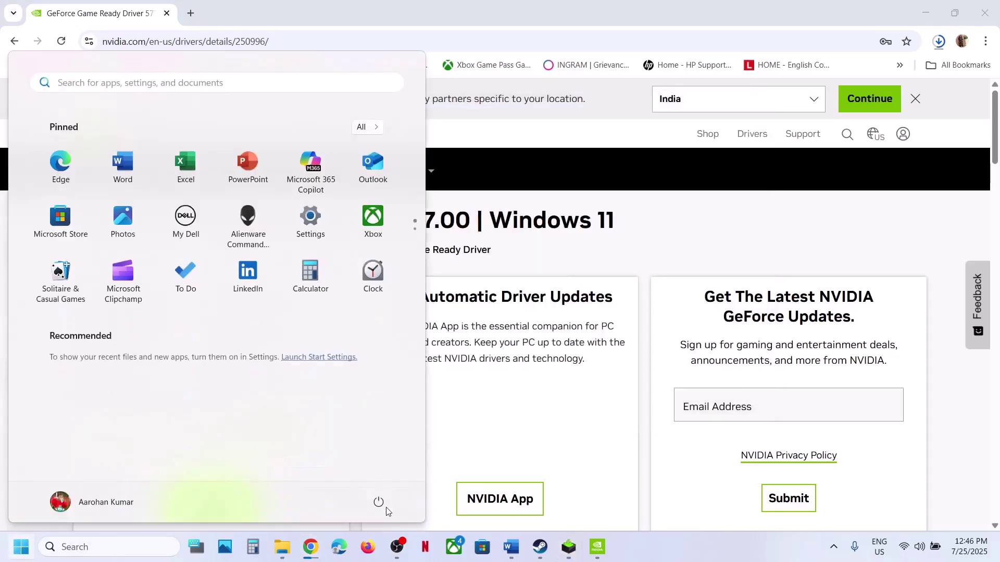
pyautogui.click(380, 501)
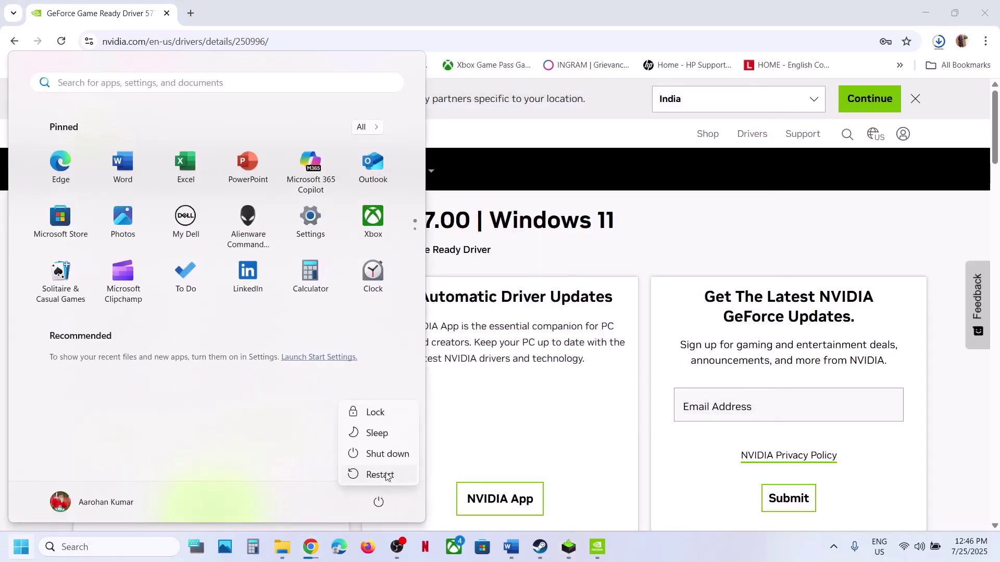
pyautogui.click(540, 547)
pyautogui.click(541, 547)
# Step: Review the Step 16 advice on replacing -dx11 with -dx12 in the launch options in the Word document
pyautogui.click(511, 547)
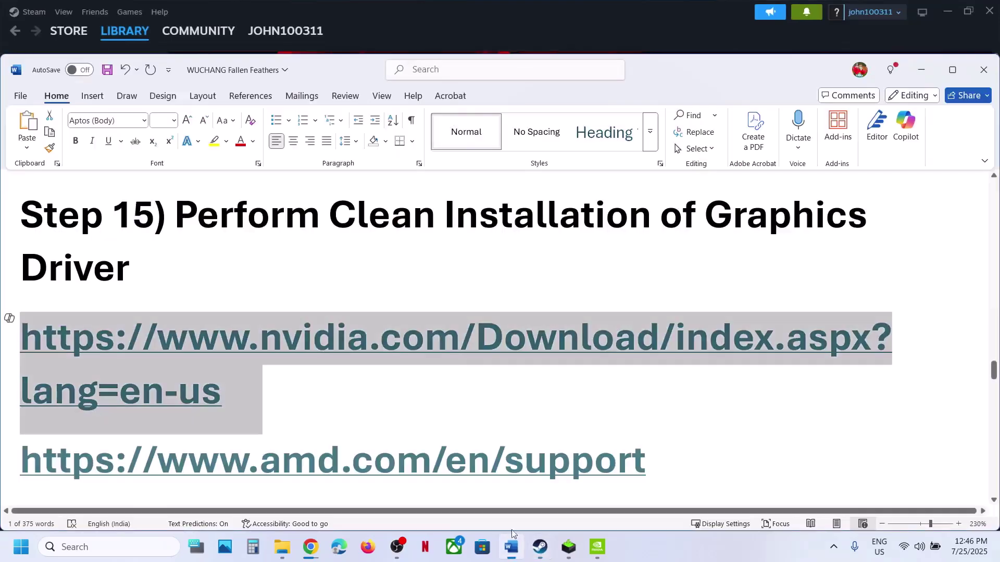
pyautogui.scroll(-5, 455, 346)
pyautogui.rightClick(453, 347)
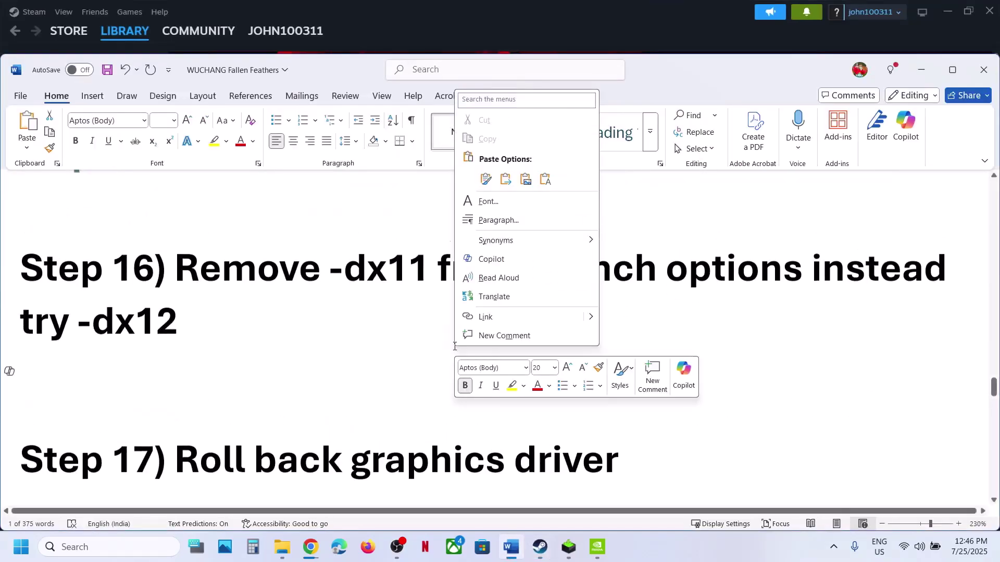
pyautogui.click(351, 290)
# Step: Open the properties of Killing Floor 3 in the Steam library and clear its launch options
pyautogui.click(276, 42)
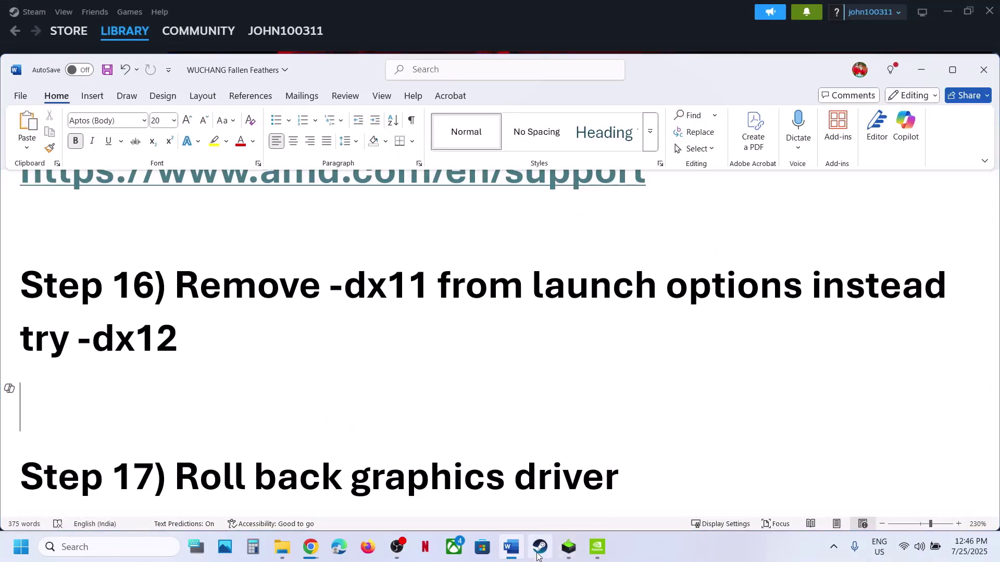
pyautogui.rightClick(100, 294)
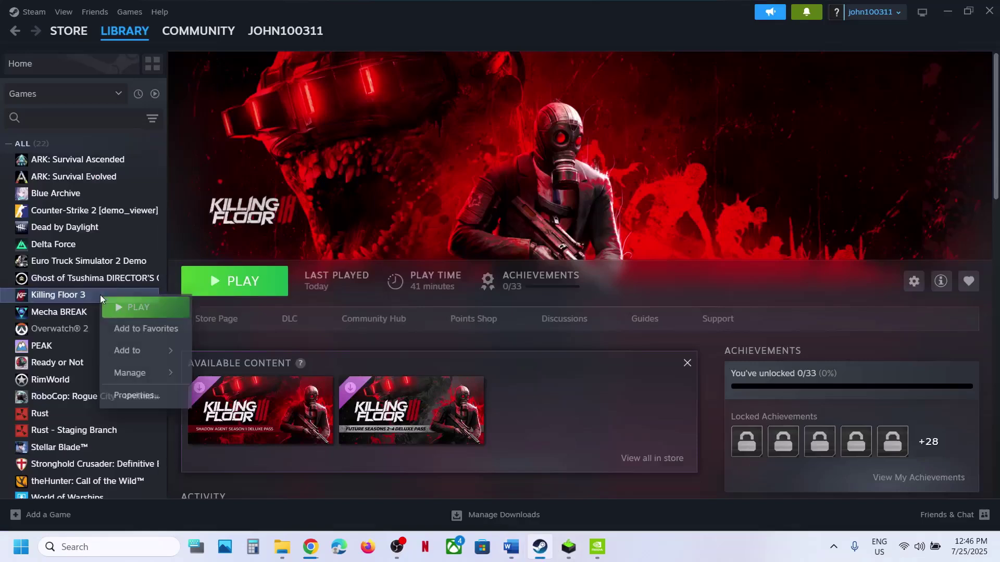
pyautogui.click(153, 397)
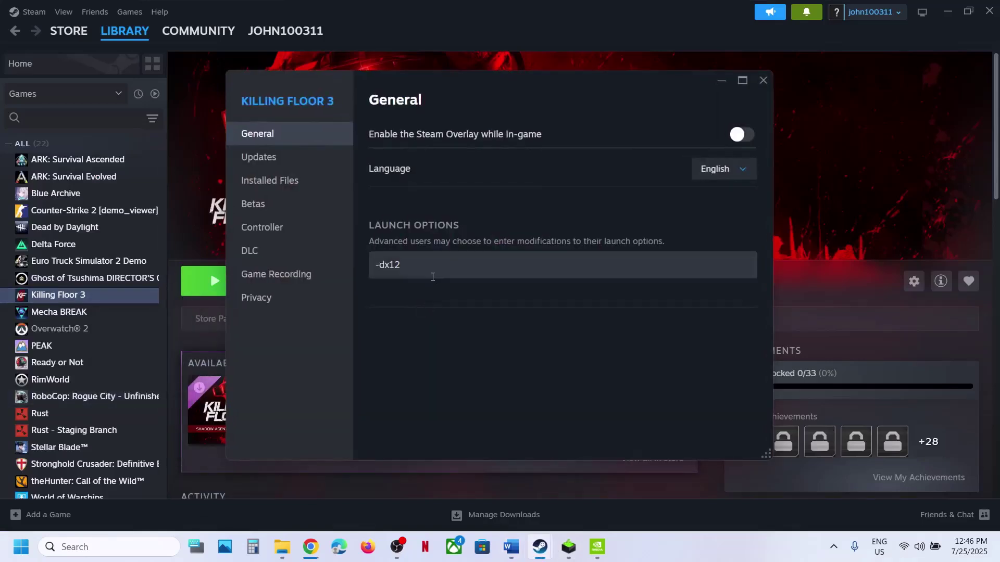
pyautogui.moveTo(417, 266); pyautogui.dragTo(349, 275)
pyautogui.click(546, 424)
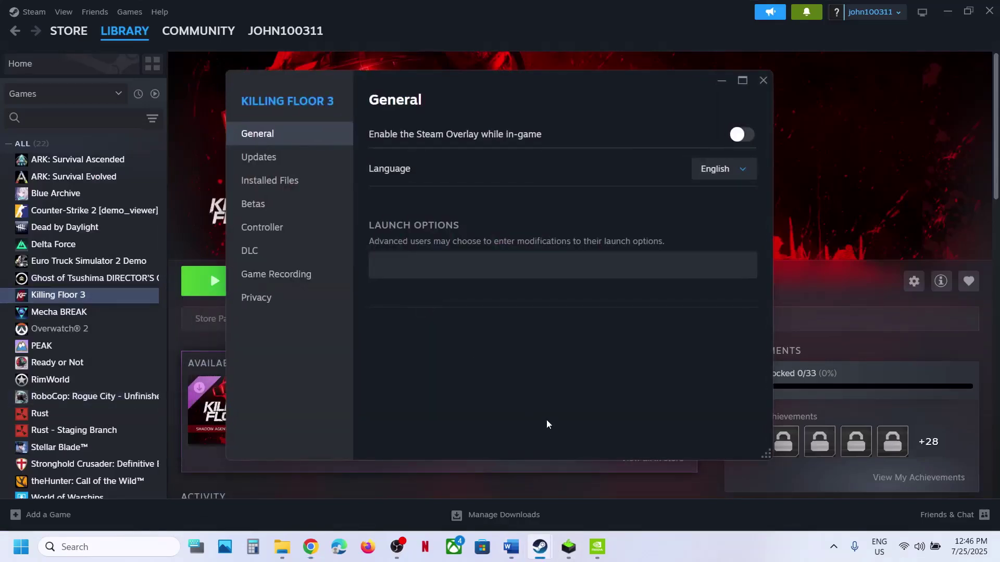
# Step: Try -dx12 as the Killing Floor 3 launch option, clear it again and close the properties window
pyautogui.click(471, 270)
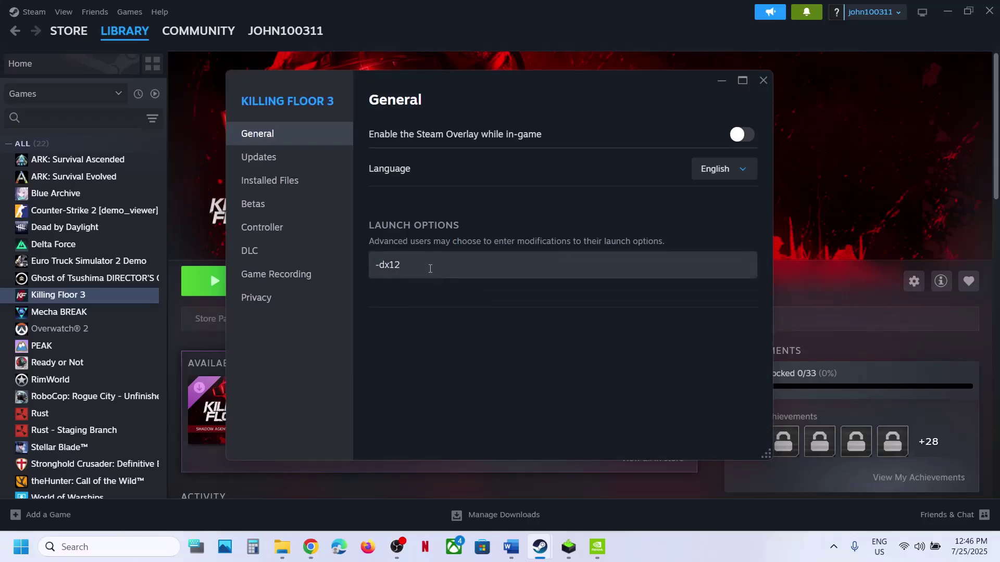
pyautogui.moveTo(431, 267); pyautogui.dragTo(373, 274)
pyautogui.click(457, 339)
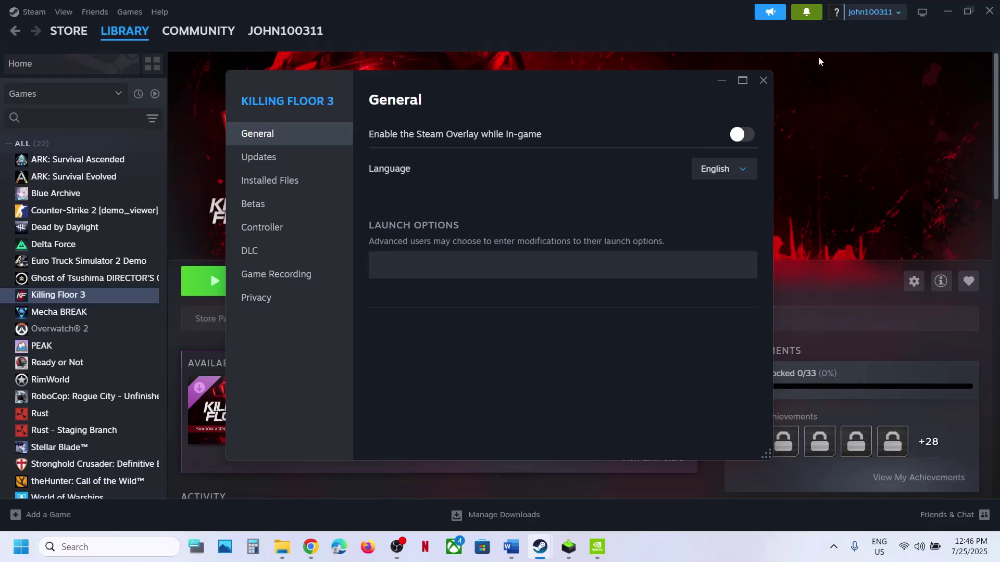
pyautogui.click(762, 79)
# Step: Review the Step 17 heading on rolling back the graphics driver in the Word document
pyautogui.click(511, 546)
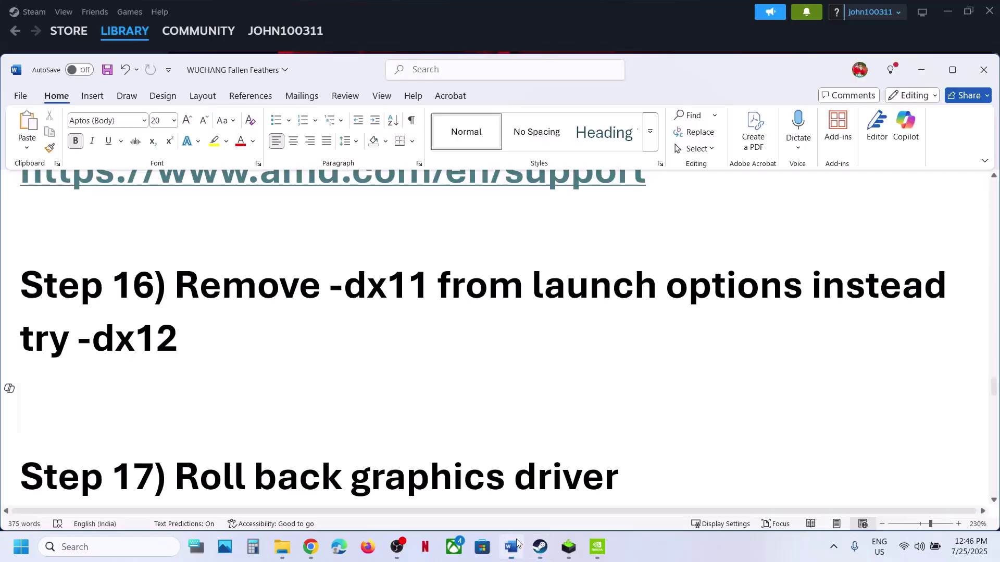
pyautogui.scroll(-2, 476, 320)
pyautogui.scroll(5, 351, 357)
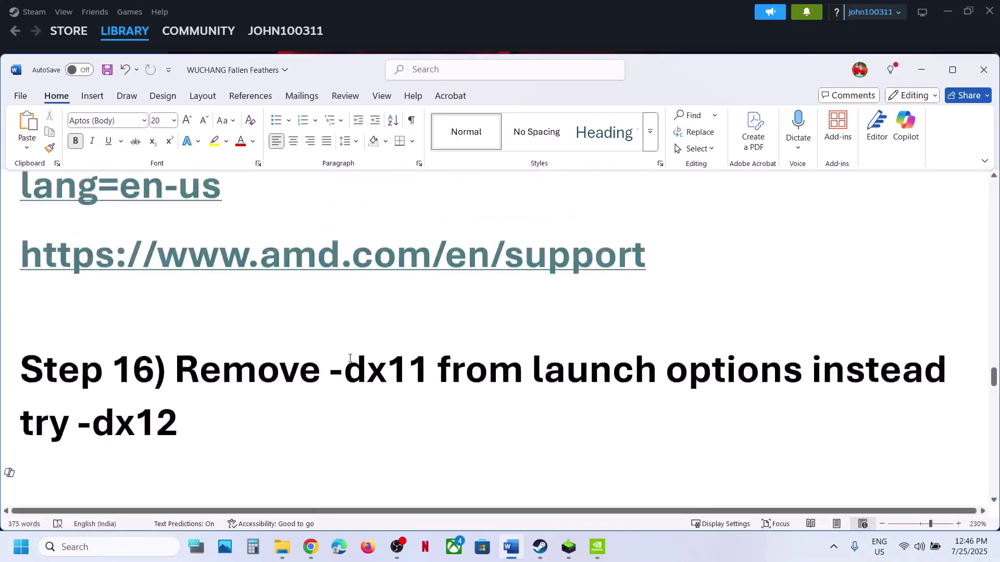
# Step: Return to the NVIDIA driver results in Chrome, expand the additional versions, and examine the older Game Ready Drivers 576.88 and 576.80
pyautogui.click(311, 547)
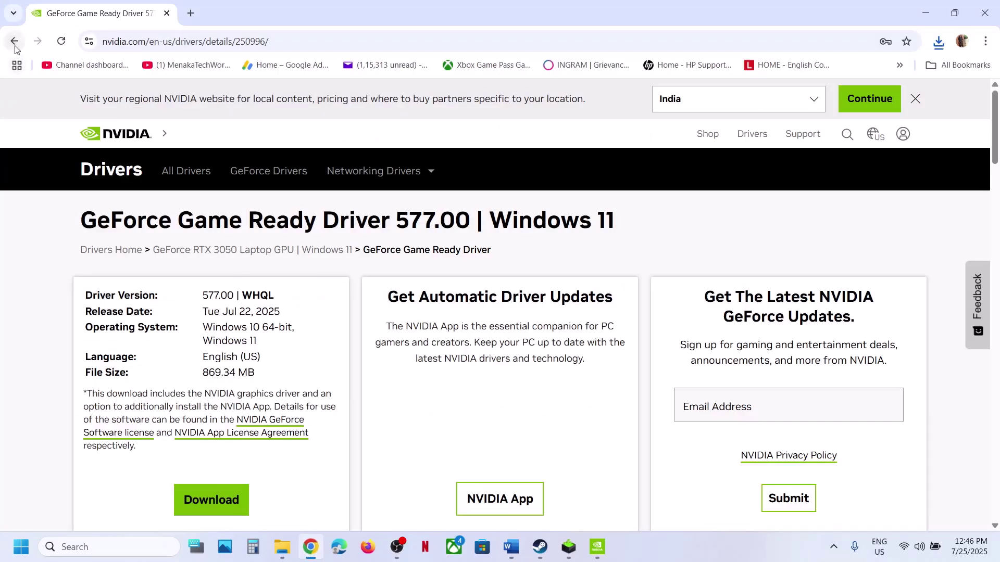
pyautogui.click(15, 46)
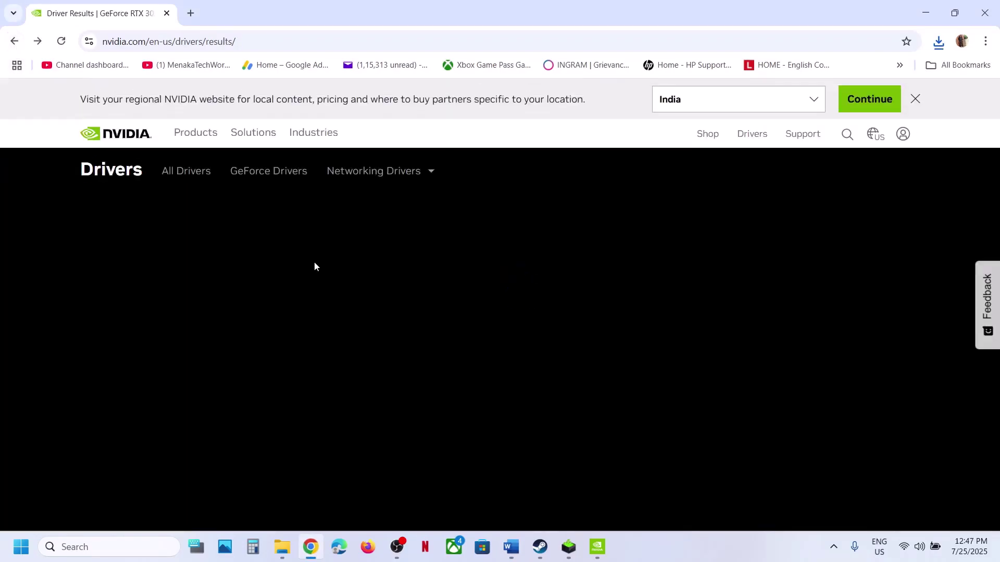
pyautogui.scroll(-3, 361, 311)
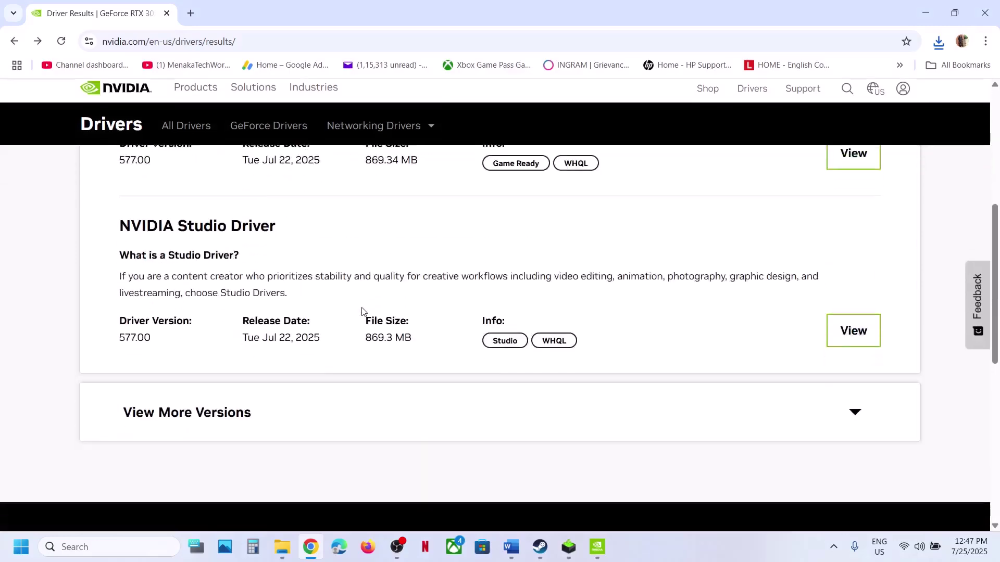
pyautogui.click(222, 395)
pyautogui.scroll(-4, 222, 395)
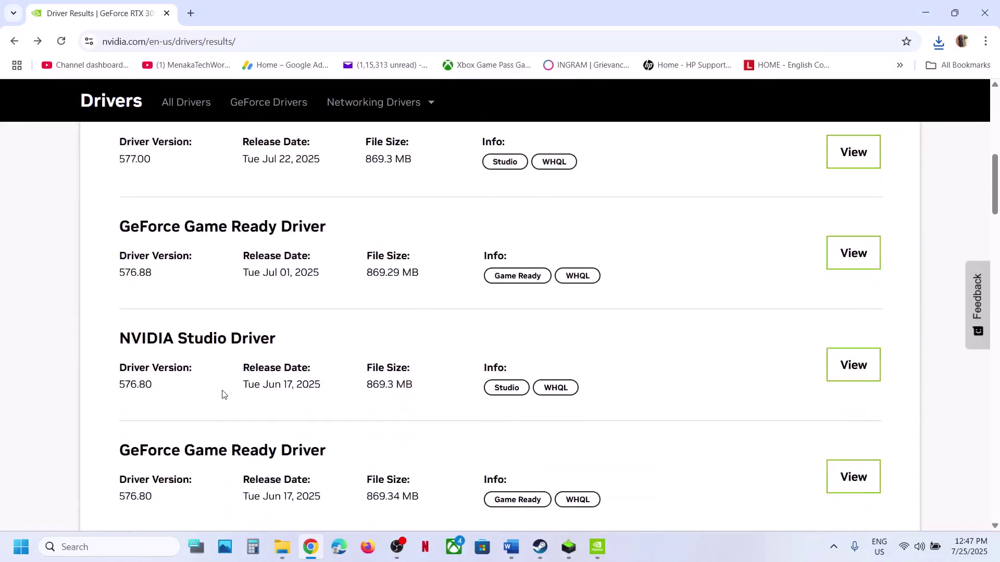
pyautogui.scroll(2, 223, 394)
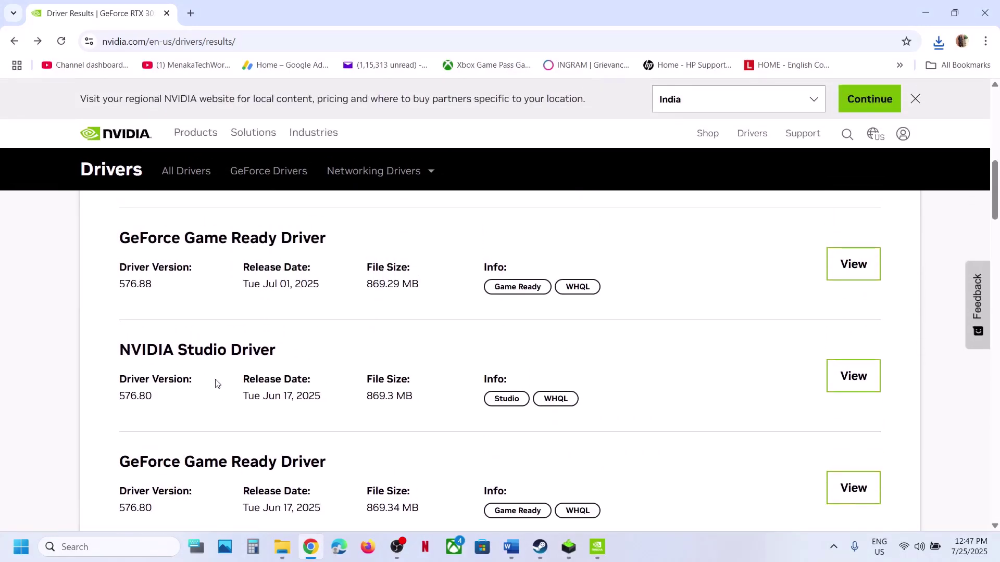
pyautogui.scroll(-1, 217, 384)
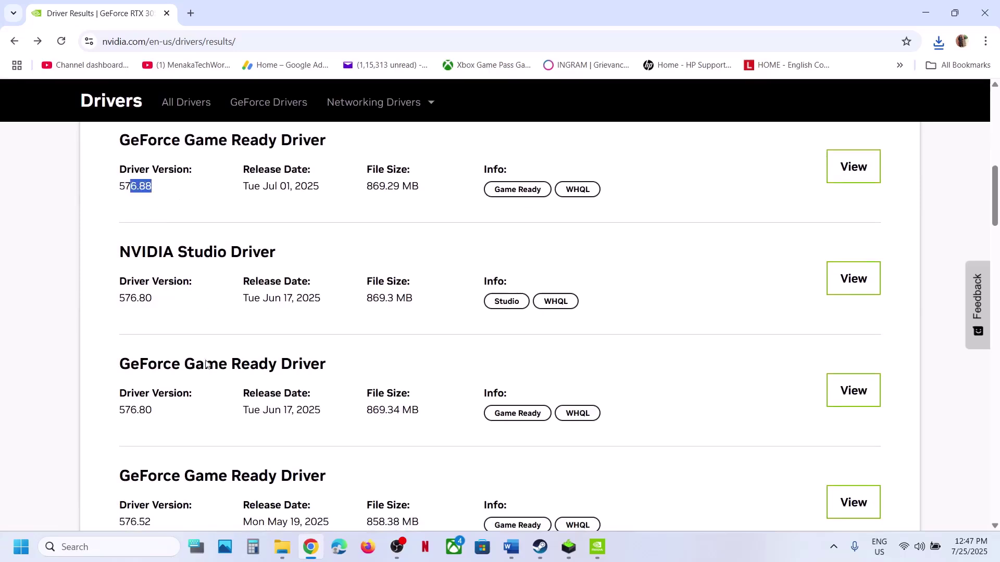
pyautogui.moveTo(521, 435)
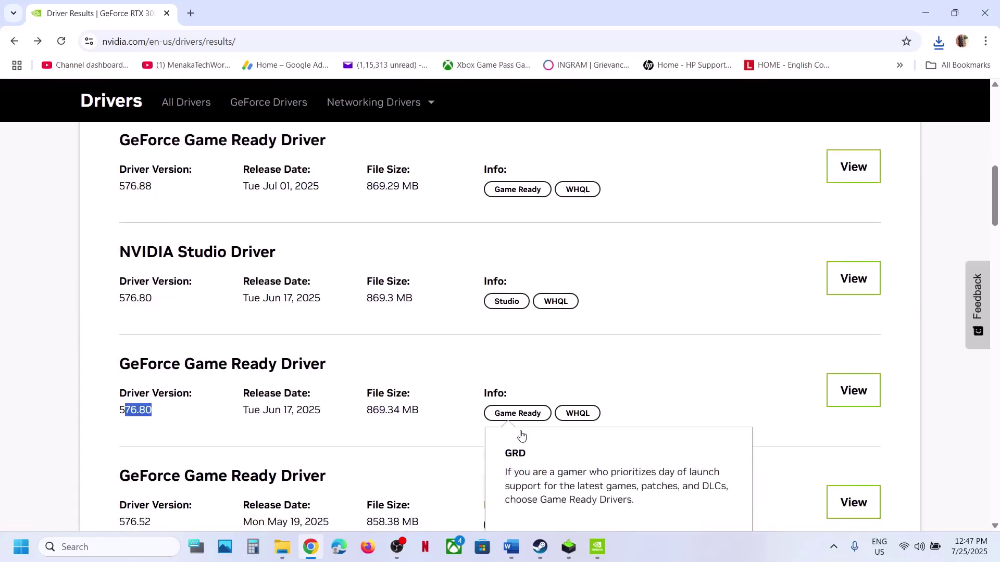
pyautogui.click(568, 547)
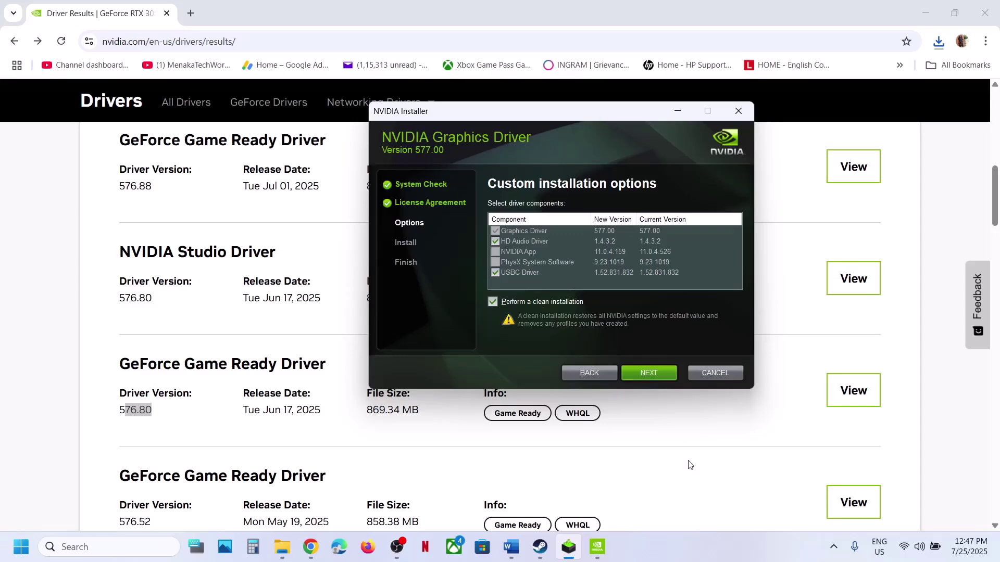
# Step: Switch to the Word document and copy the Visual C++ download link listed under Step 18
pyautogui.click(538, 554)
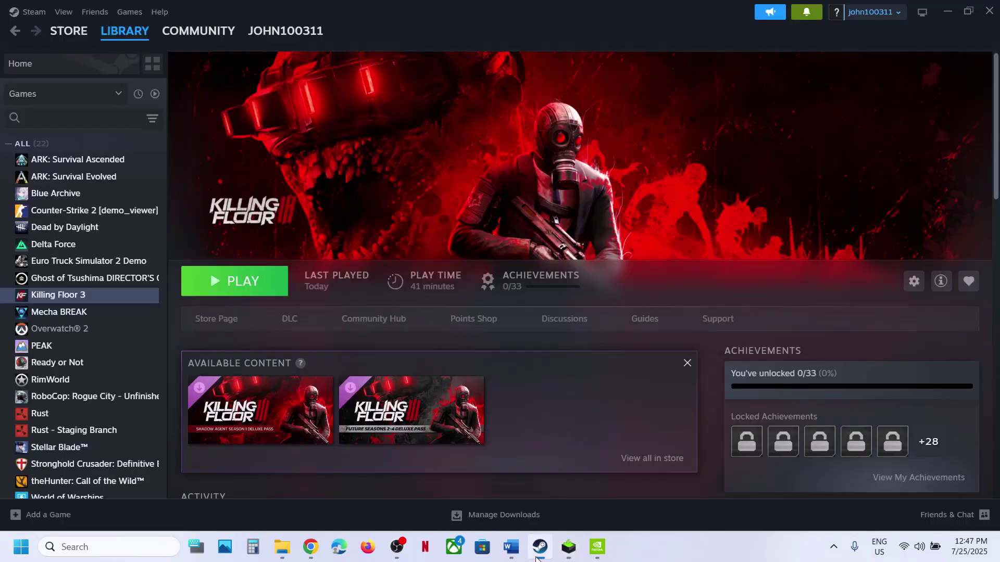
pyautogui.click(511, 547)
pyautogui.scroll(-2, 502, 325)
pyautogui.scroll(-6, 501, 325)
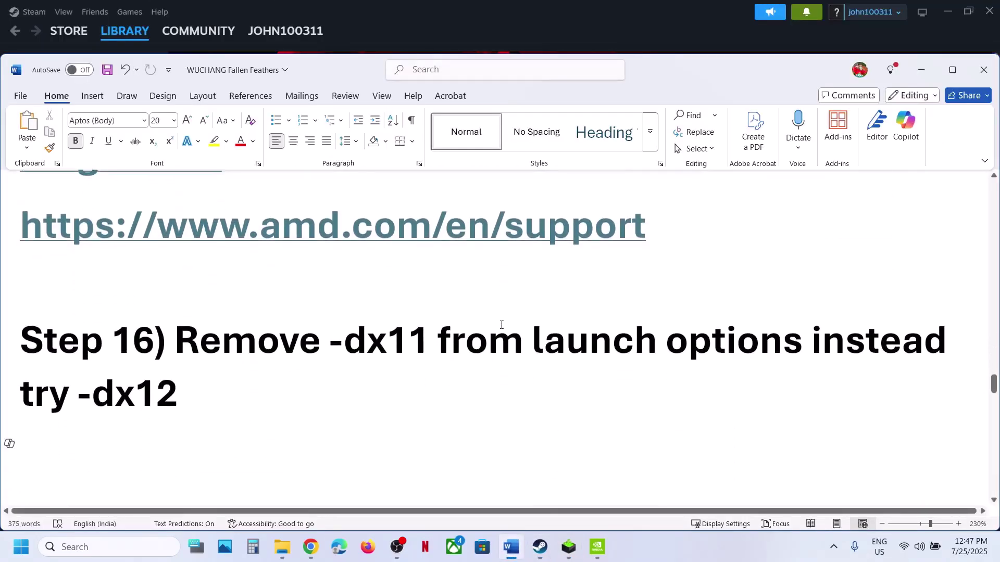
pyautogui.scroll(-2, 501, 325)
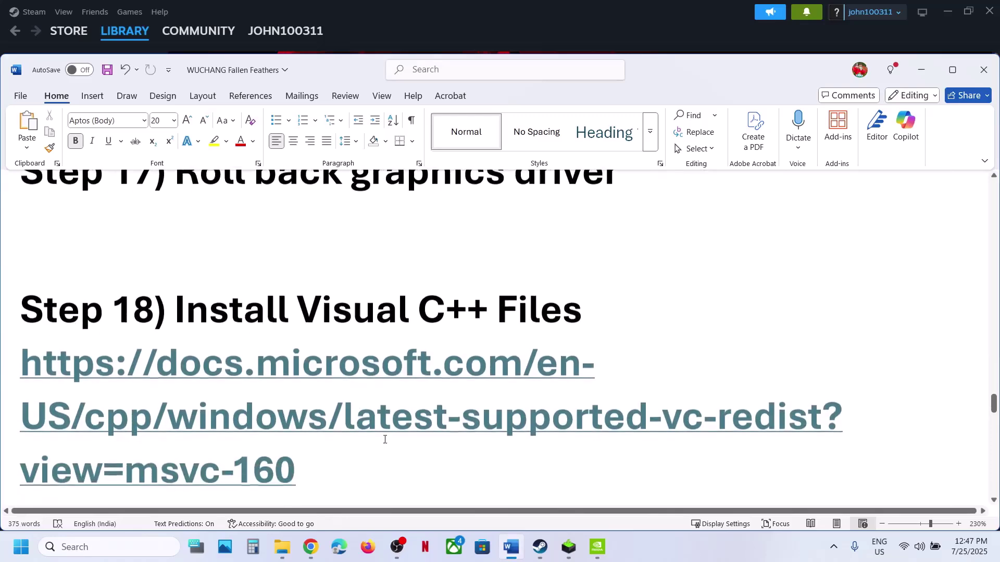
pyautogui.moveTo(342, 469); pyautogui.dragTo(15, 365)
pyautogui.hotkey('ctrl', 'c')
# Step: Open the copied Microsoft Visual C++ Redistributable link in a new Chrome tab
pyautogui.click(310, 547)
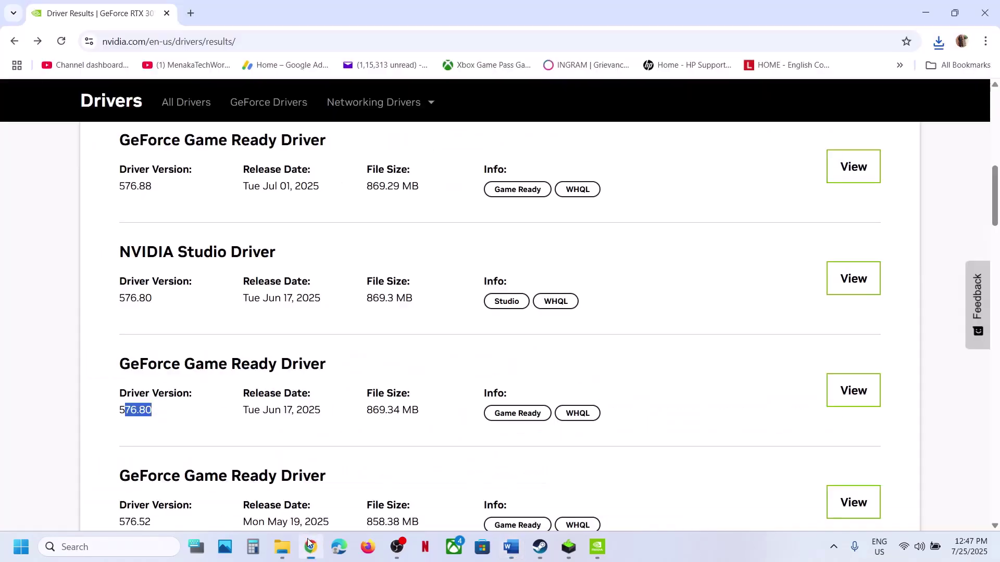
pyautogui.click(189, 20)
pyautogui.hotkey('ctrl', 'v')
pyautogui.press('Return')
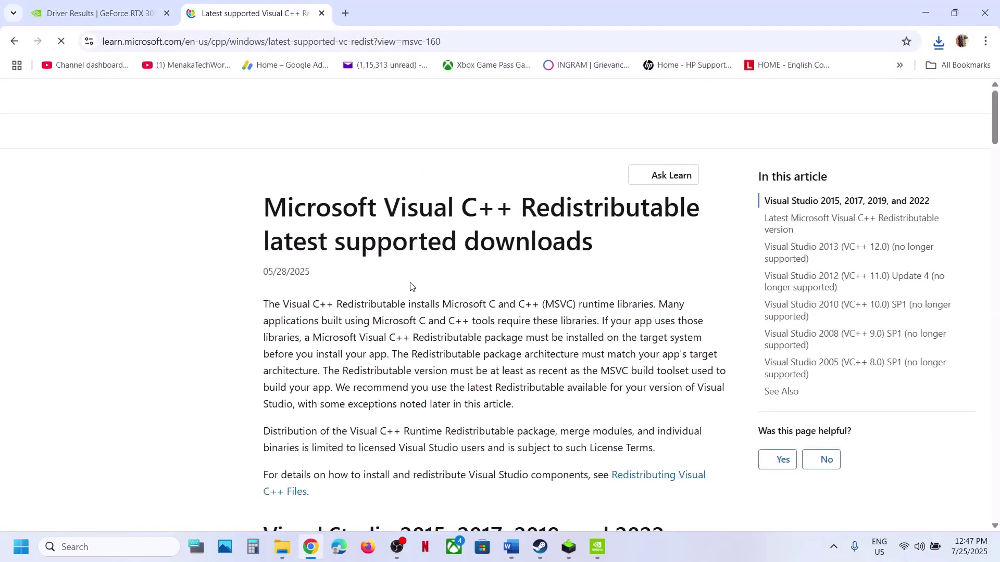
# Step: Download the X86 and X64 packages from the latest Microsoft Visual C++ Redistributable version table
pyautogui.scroll(-8, 409, 286)
pyautogui.scroll(-4, 411, 283)
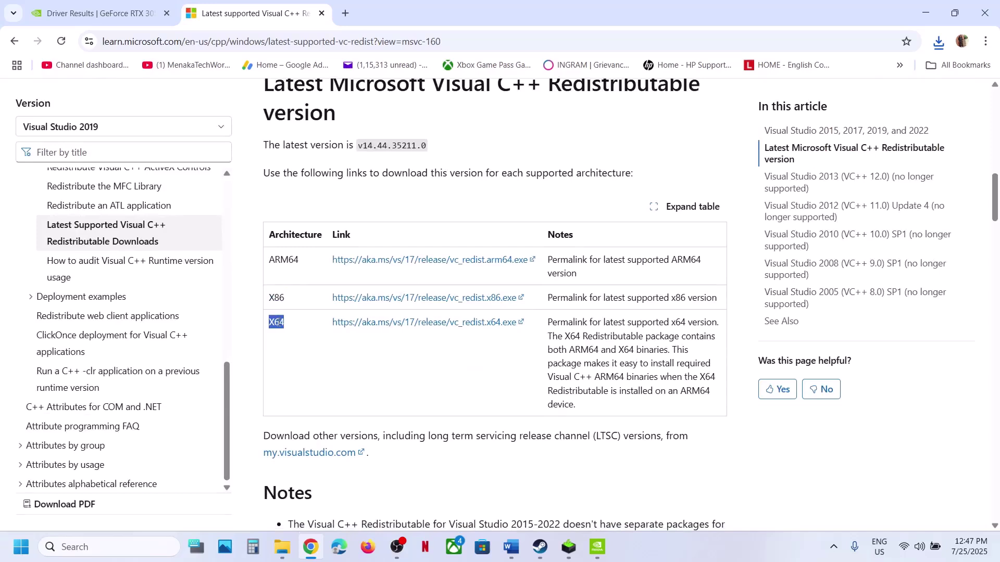
pyautogui.click(370, 303)
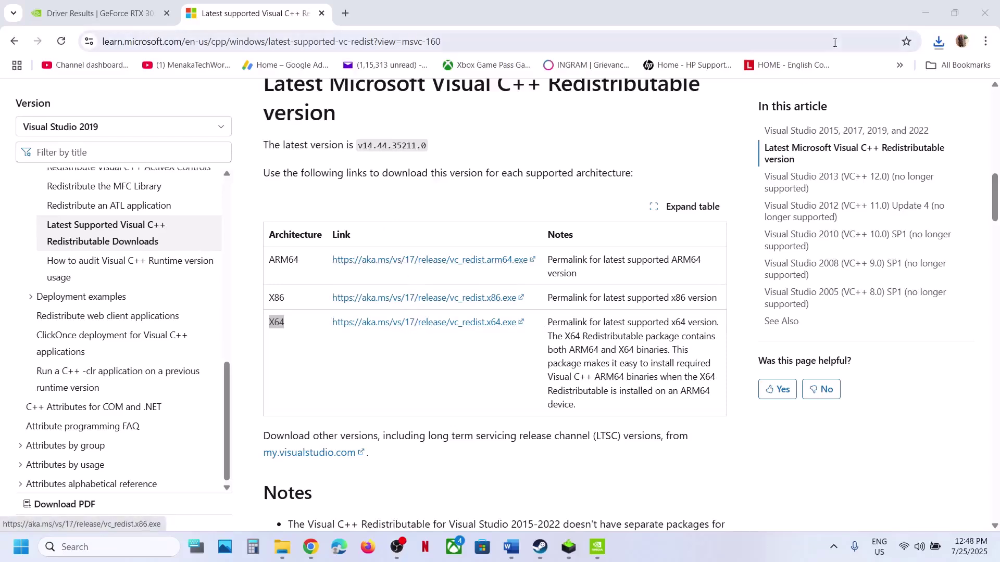
# Step: Run the downloaded VC_redist.x64 installer, start a repair and allow it to make changes to the device
pyautogui.click(945, 45)
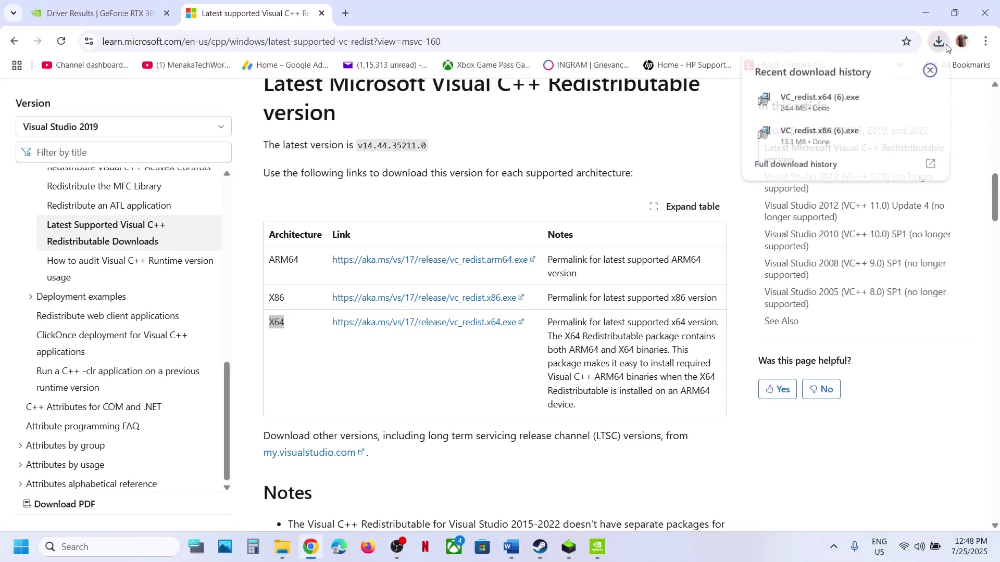
pyautogui.click(844, 114)
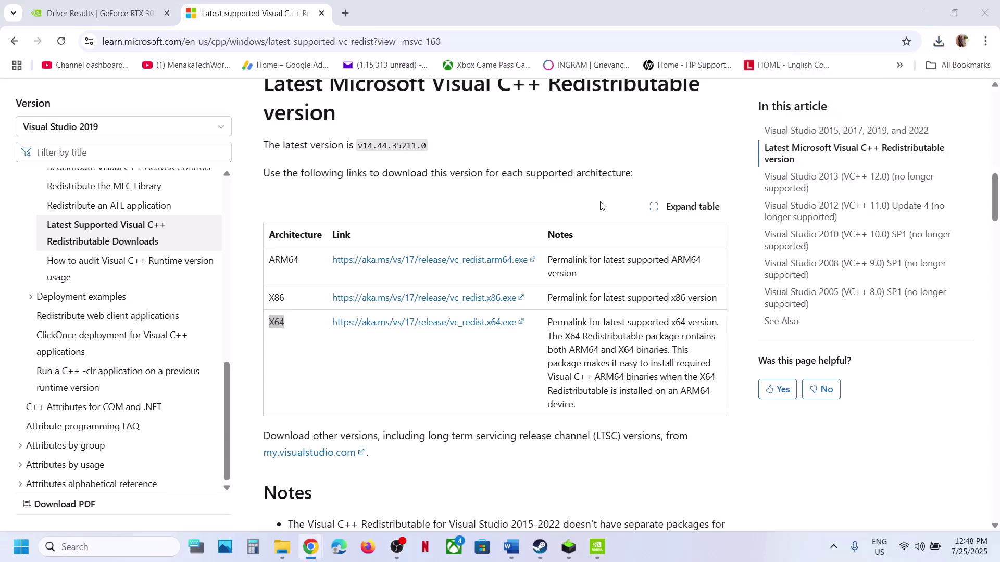
pyautogui.click(516, 344)
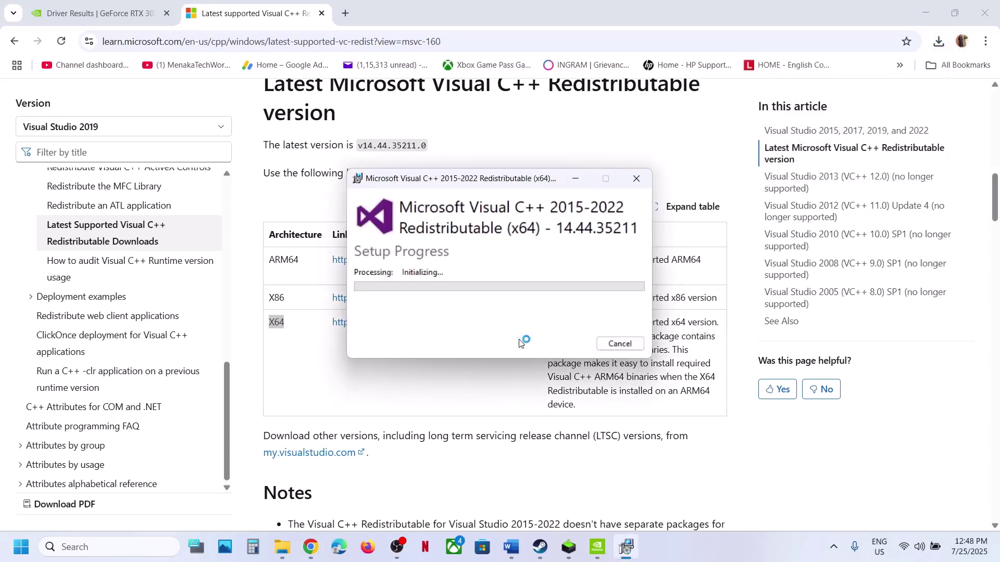
pyautogui.click(467, 365)
# Step: Run the downloaded VC_redist.x86 installer, start a repair and allow it to make changes to the device
pyautogui.click(948, 43)
pyautogui.click(829, 134)
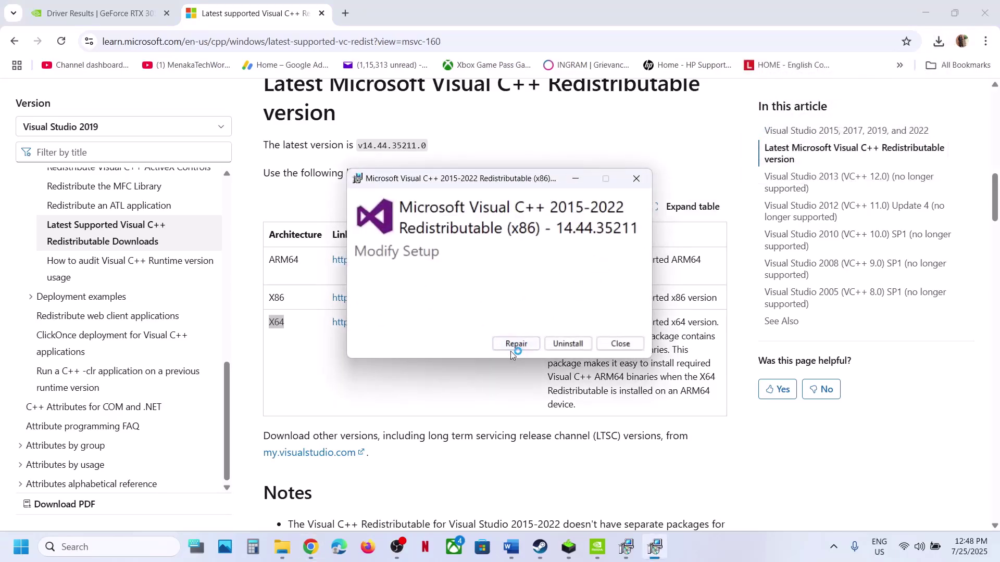
pyautogui.click(510, 348)
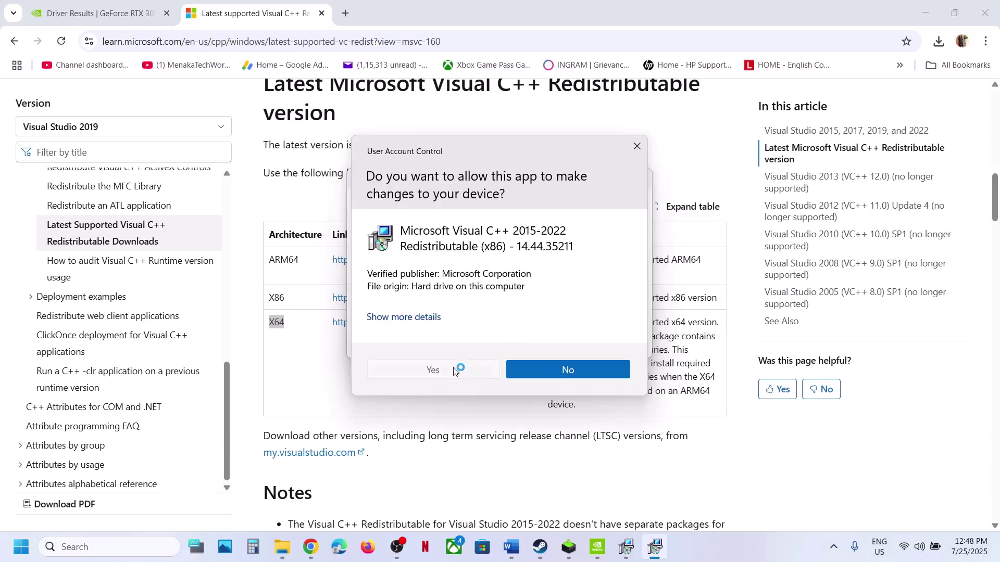
pyautogui.click(453, 370)
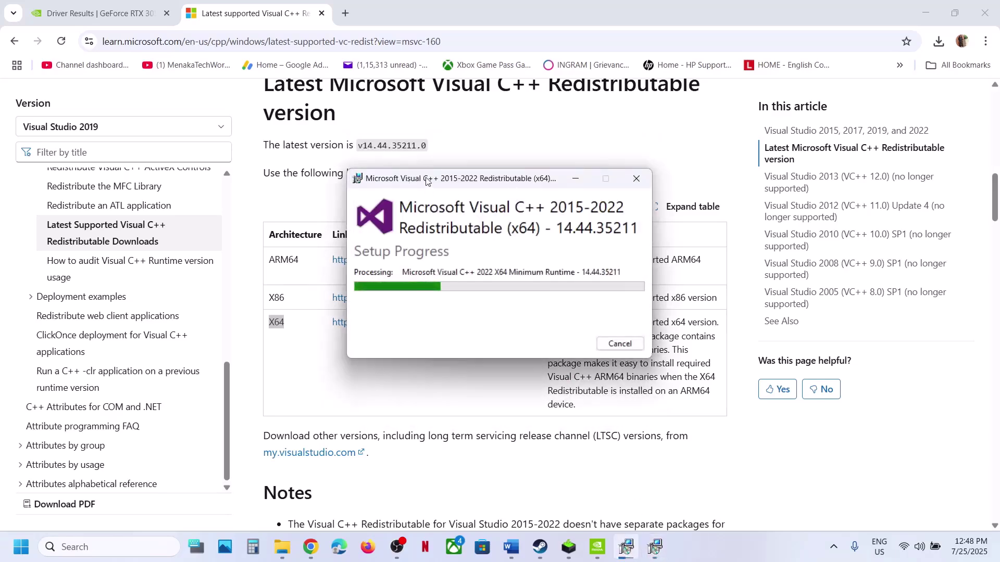
# Step: Move the x64 setup window away from the x86 one and bring up the computer's power options
pyautogui.moveTo(426, 180); pyautogui.dragTo(217, 271)
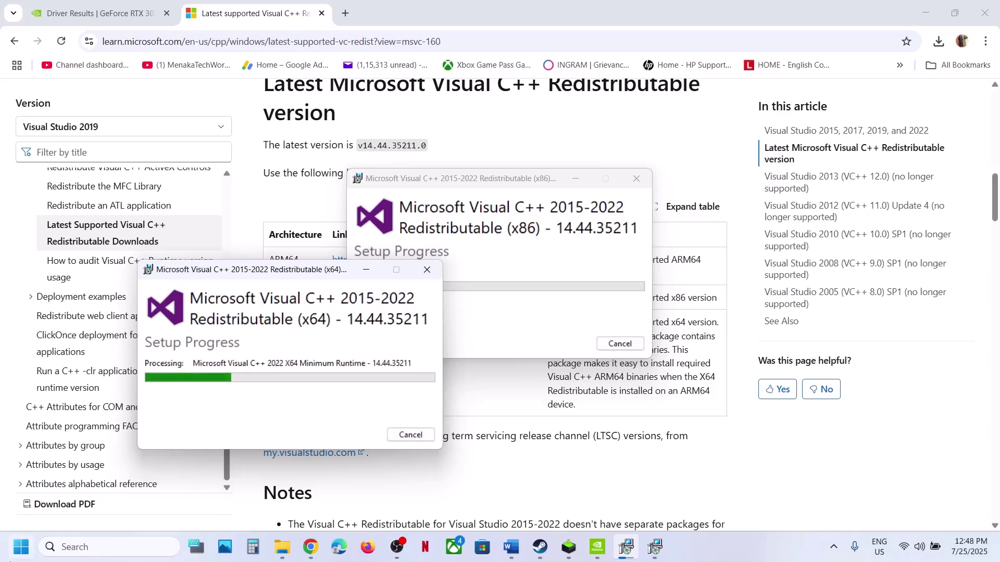
pyautogui.click(21, 547)
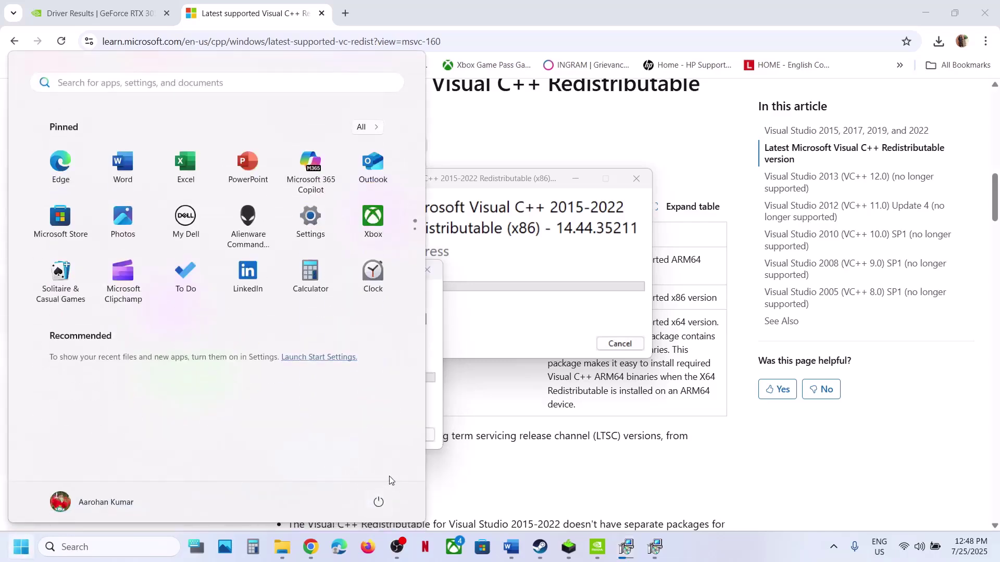
pyautogui.click(379, 501)
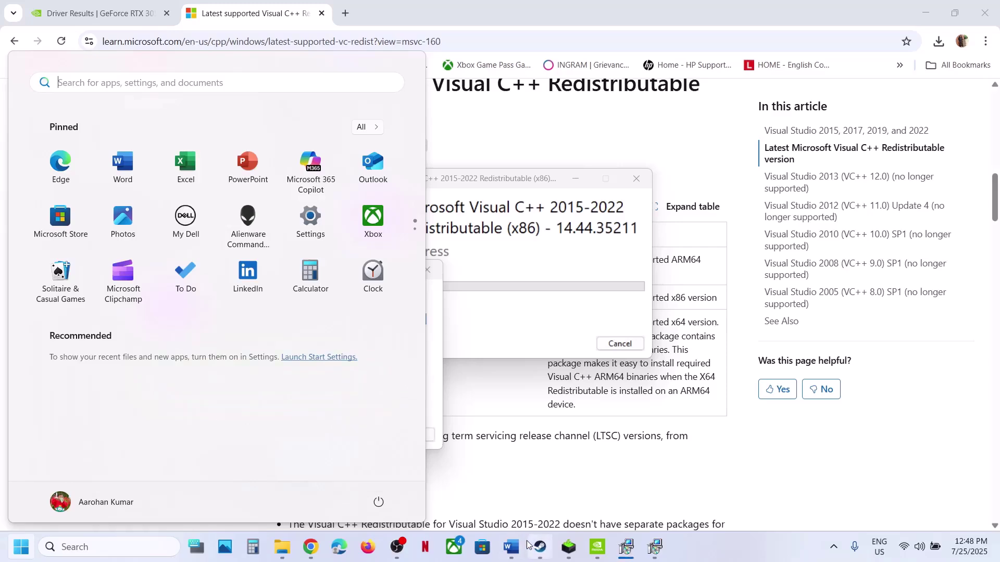
# Step: Return to the Word document and review the Step 19 heading on updating the system BIOS
pyautogui.click(540, 546)
pyautogui.click(511, 547)
pyautogui.scroll(-4, 476, 394)
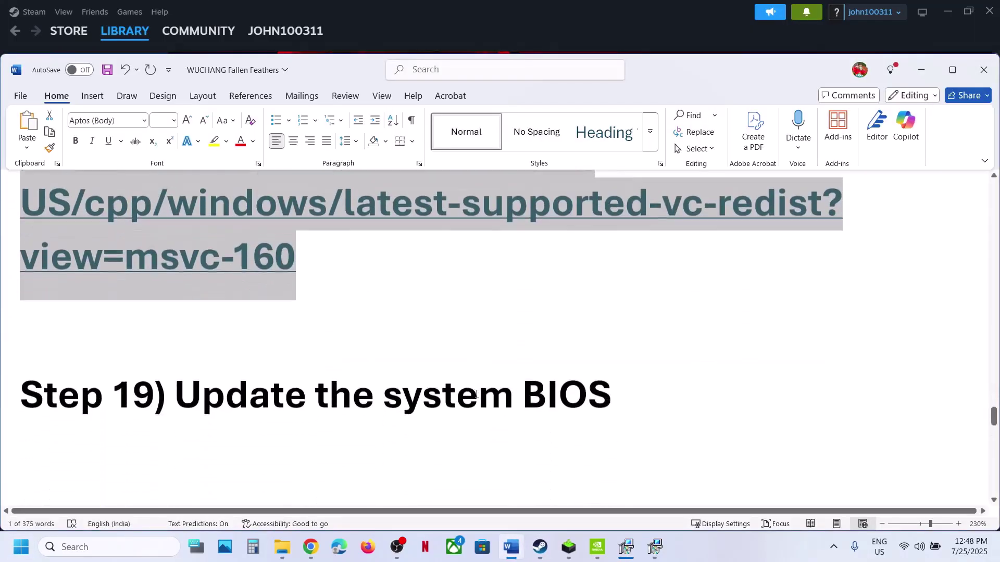
pyautogui.moveTo(273, 387); pyautogui.dragTo(557, 386)
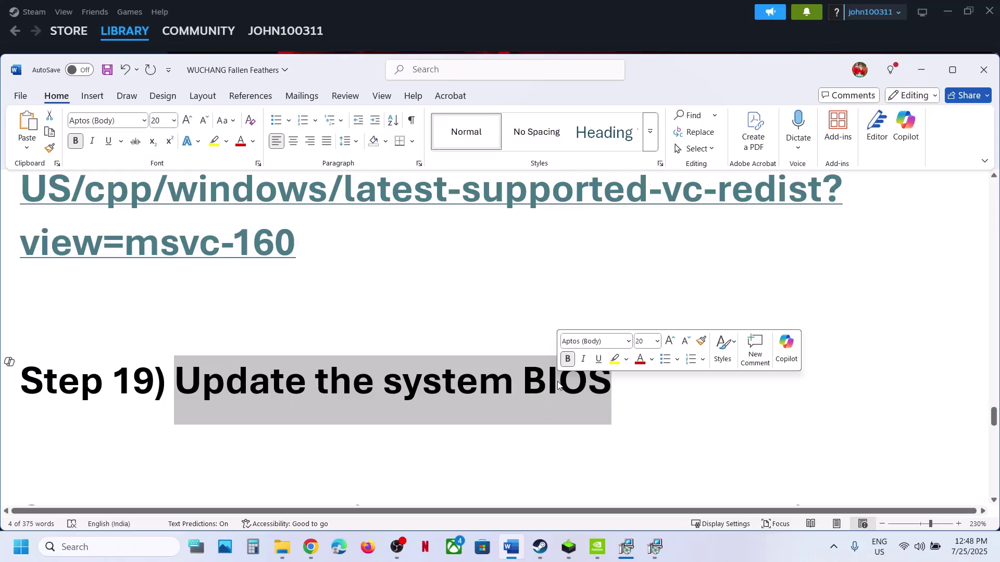
# Step: Check the laptop's battery charge level in the Windows quick settings and close them
pyautogui.click(936, 546)
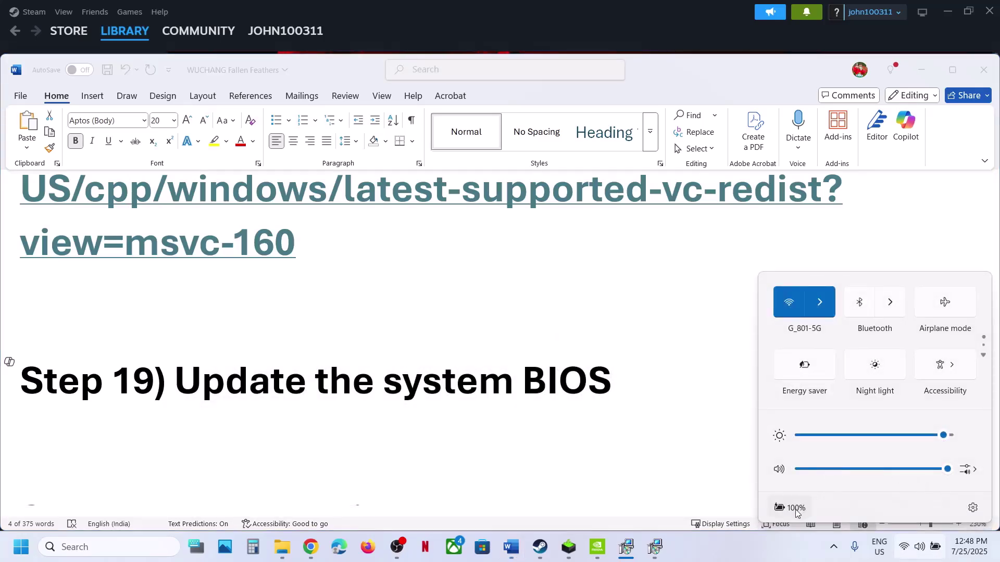
pyautogui.moveTo(795, 514)
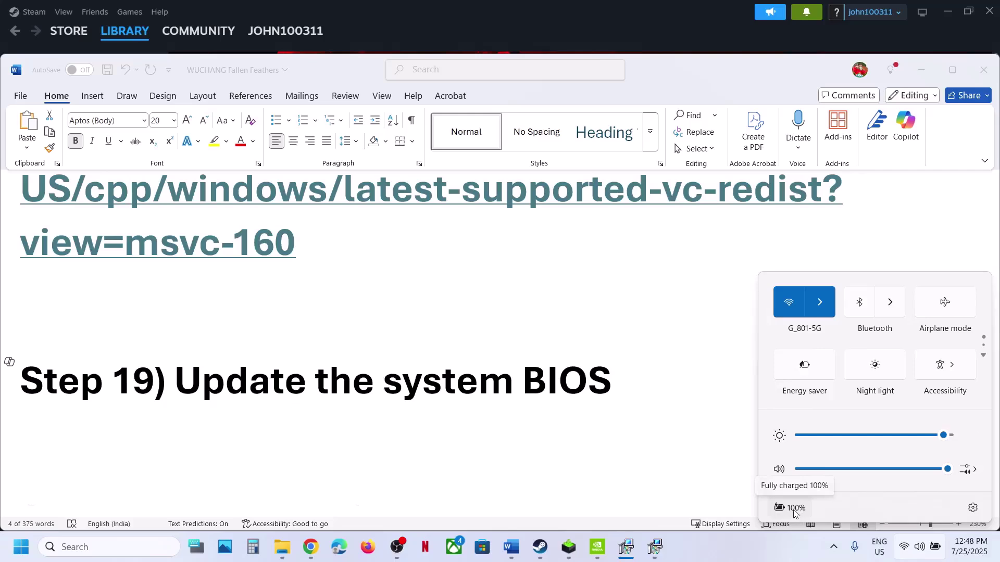
pyautogui.click(586, 414)
# Step: Review Step 20 on updating Windows to version 24H2 and open the Windows Update page in Settings
pyautogui.scroll(-2, 586, 414)
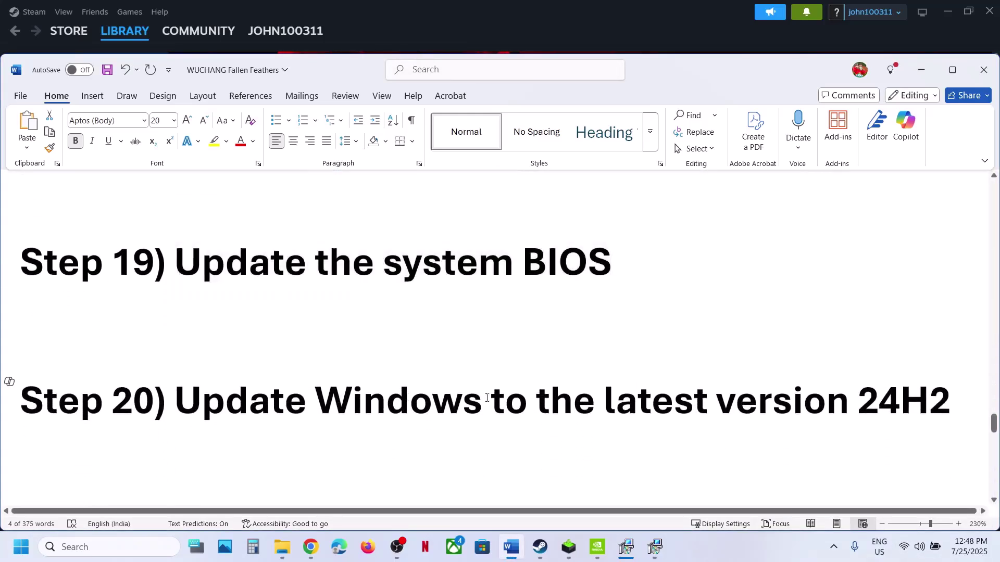
pyautogui.moveTo(339, 400); pyautogui.dragTo(598, 402)
pyautogui.press('super+i')
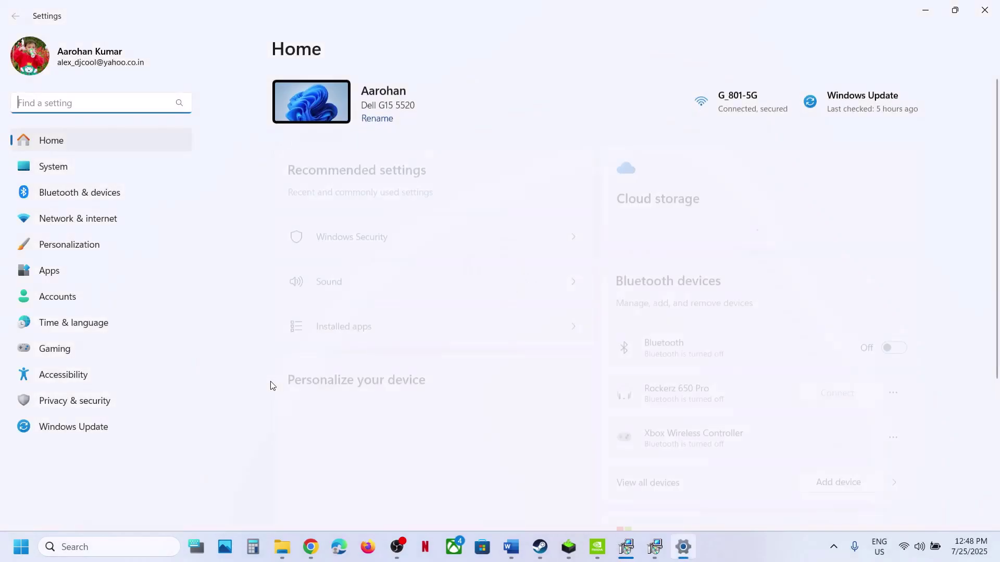
pyautogui.click(73, 426)
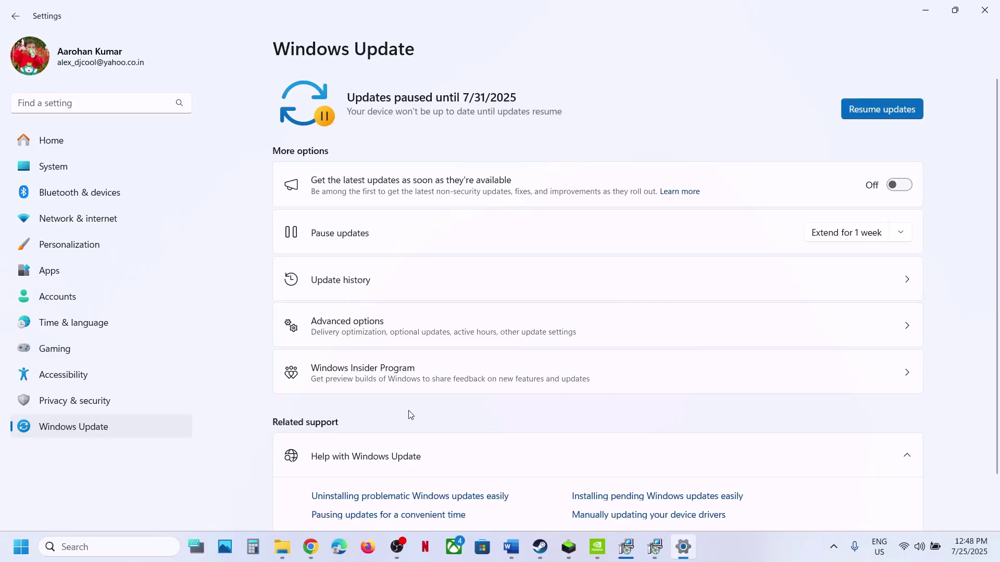
# Step: Return to the Word document and read Step 21 on unplugging external devices, controllers and extra monitors and disabling the Steam overlay
pyautogui.click(510, 547)
pyautogui.scroll(-3, 503, 452)
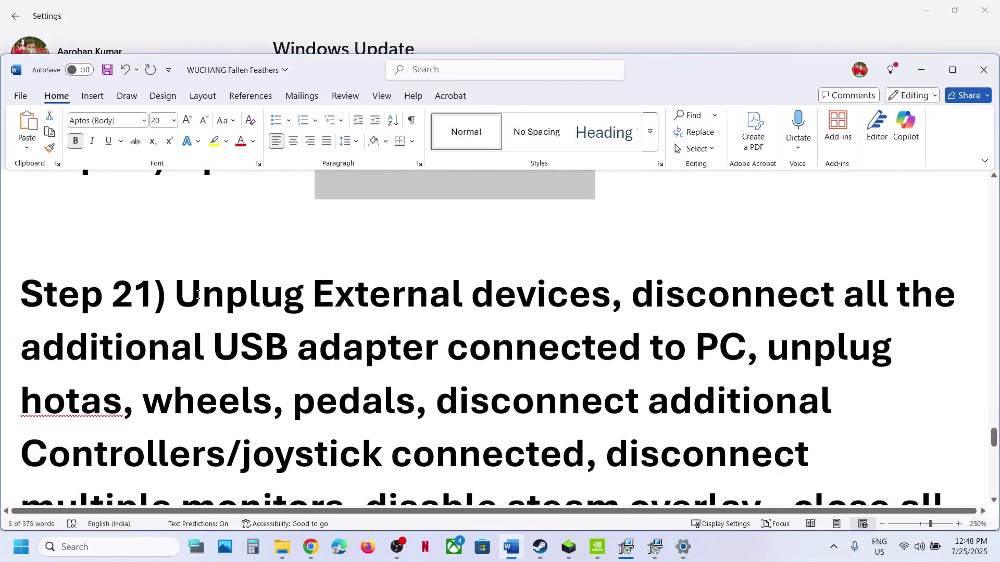
pyautogui.moveTo(198, 295); pyautogui.dragTo(566, 345)
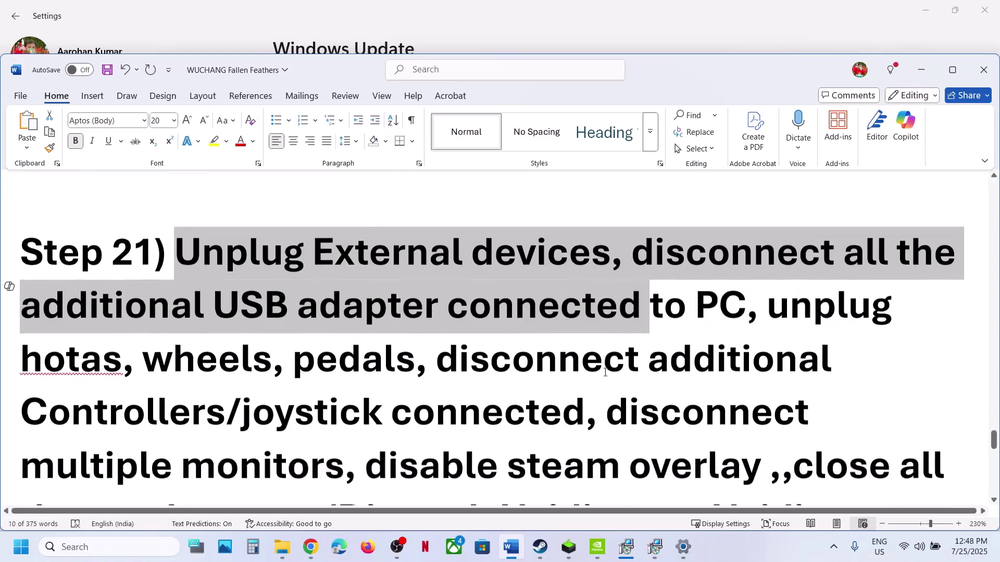
pyautogui.scroll(-1, 604, 372)
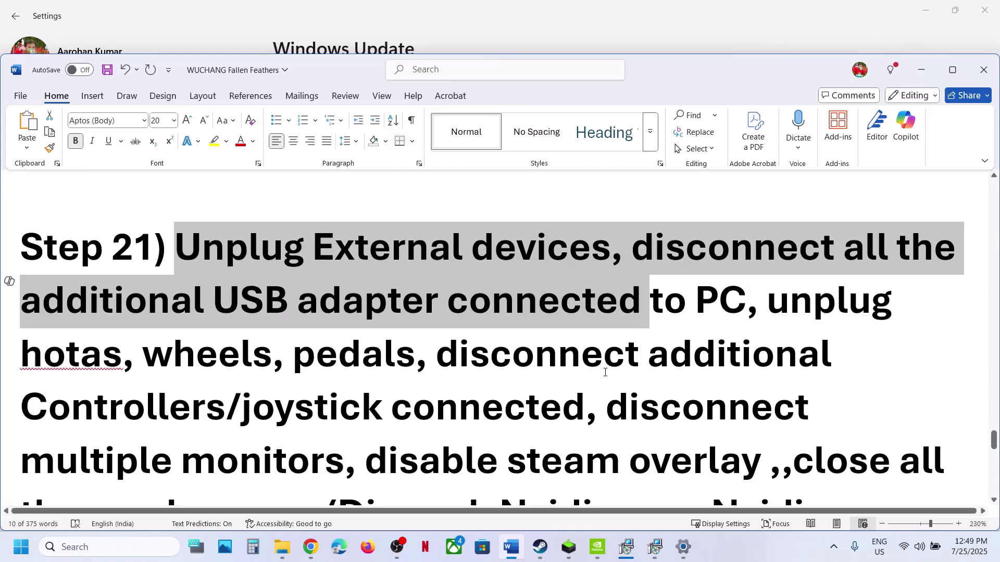
pyautogui.scroll(-1, 624, 342)
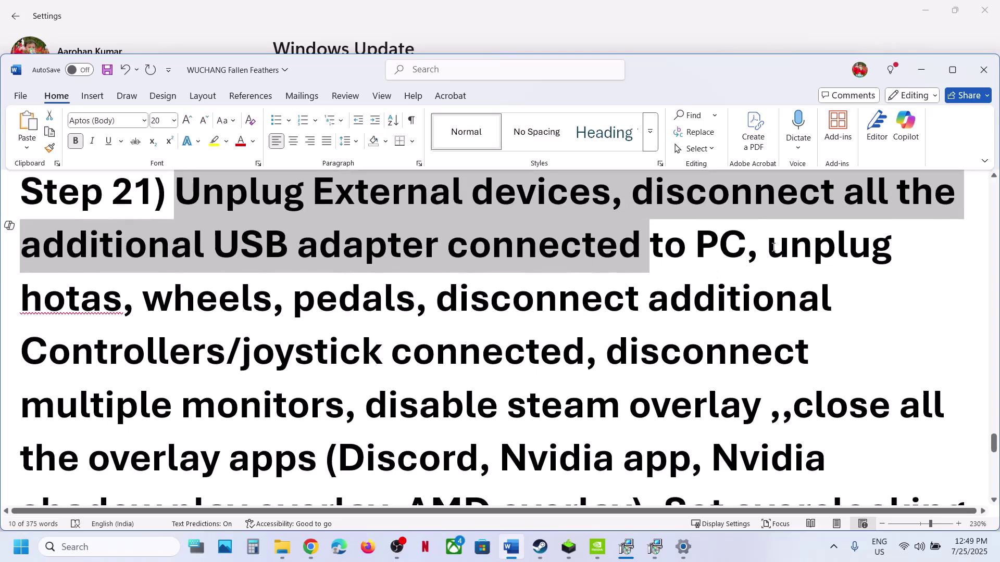
pyautogui.moveTo(773, 248); pyautogui.dragTo(560, 349)
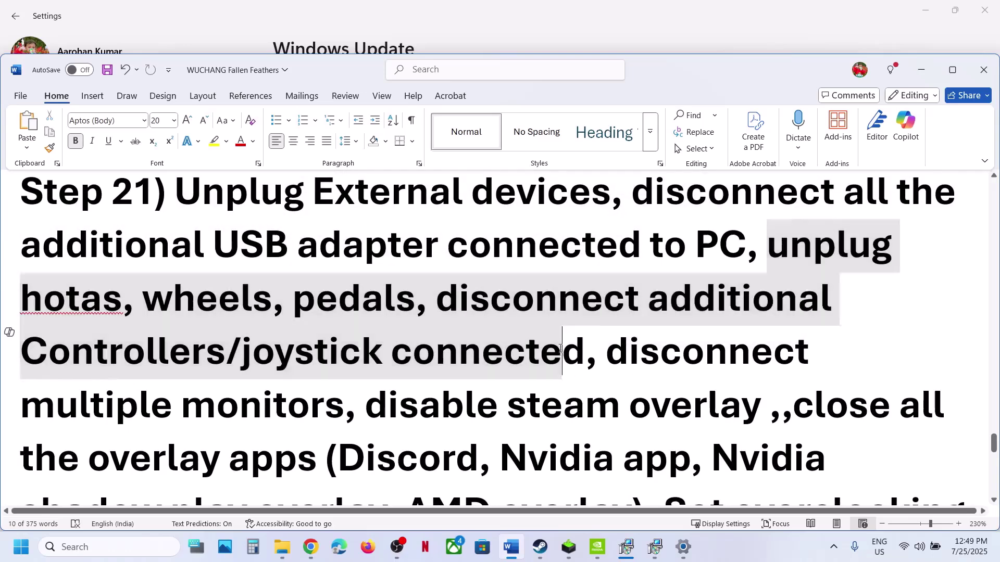
pyautogui.click(560, 349)
pyautogui.moveTo(438, 299); pyautogui.dragTo(564, 358)
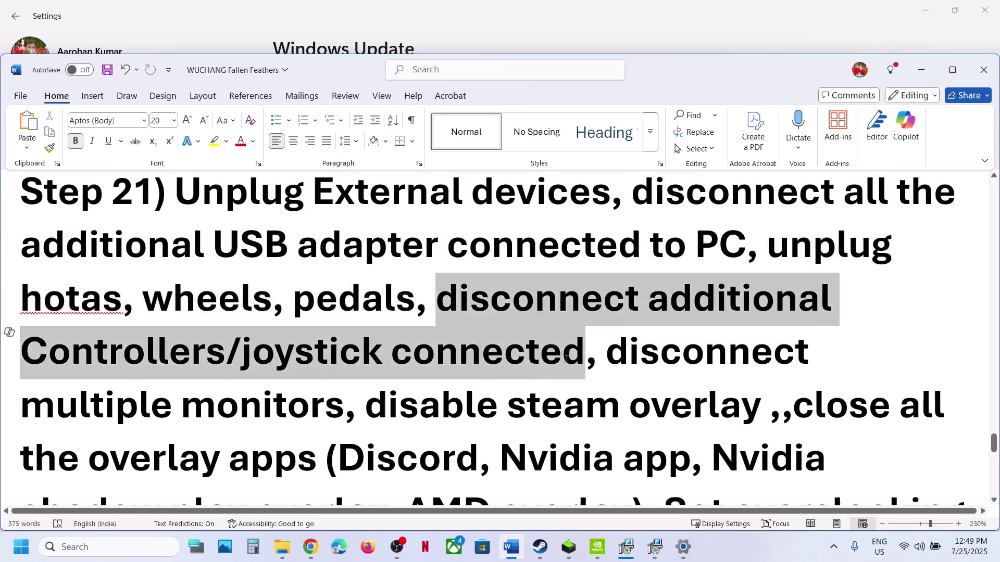
pyautogui.moveTo(632, 359); pyautogui.dragTo(526, 354)
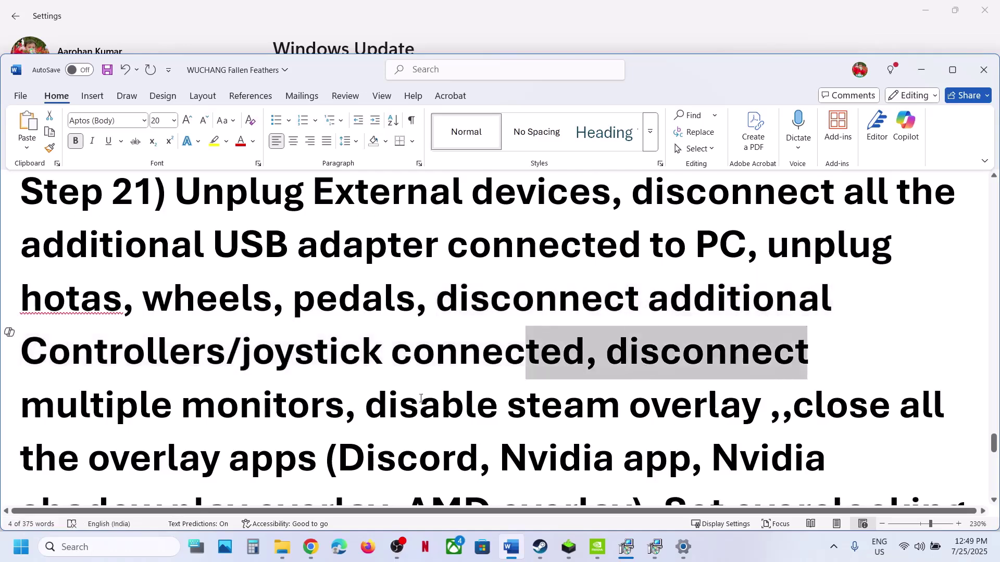
pyautogui.moveTo(604, 353); pyautogui.dragTo(358, 409)
pyautogui.scroll(-2, 365, 365)
pyautogui.moveTo(365, 319); pyautogui.dragTo(587, 333)
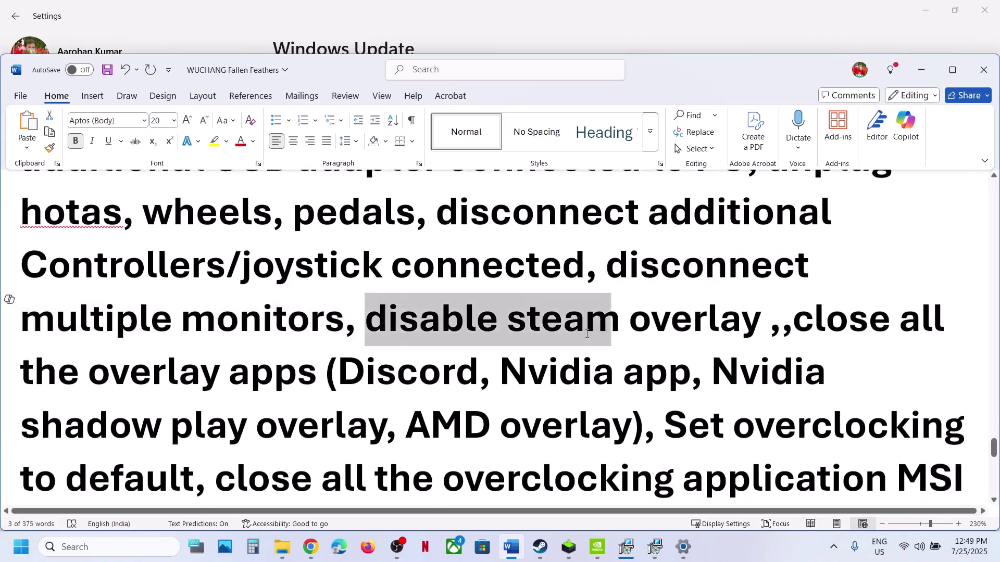
# Step: Open the properties of Killing Floor 3 in Steam, check the in-game Steam Overlay setting, and close the window
pyautogui.click(540, 547)
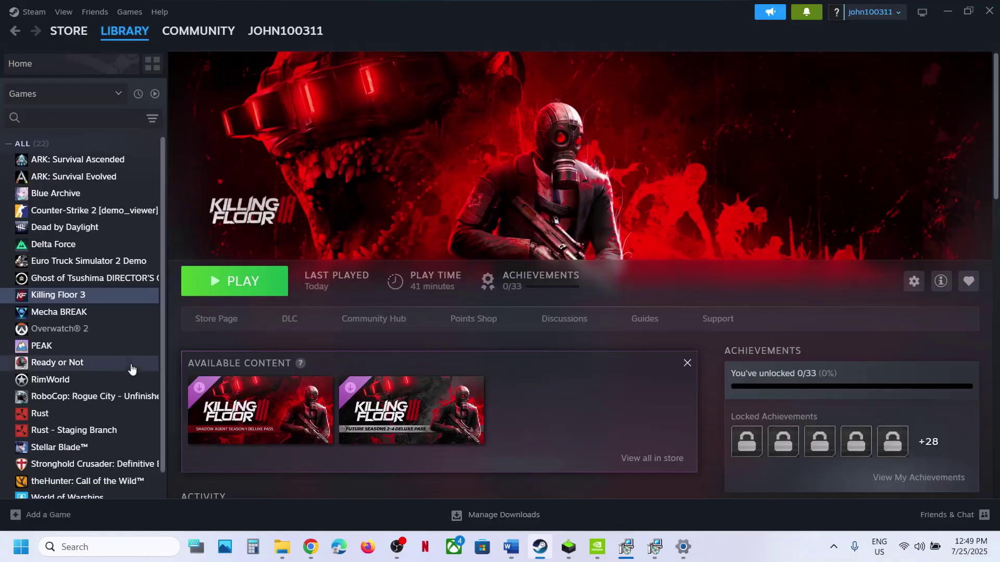
pyautogui.rightClick(73, 300)
pyautogui.moveTo(112, 390)
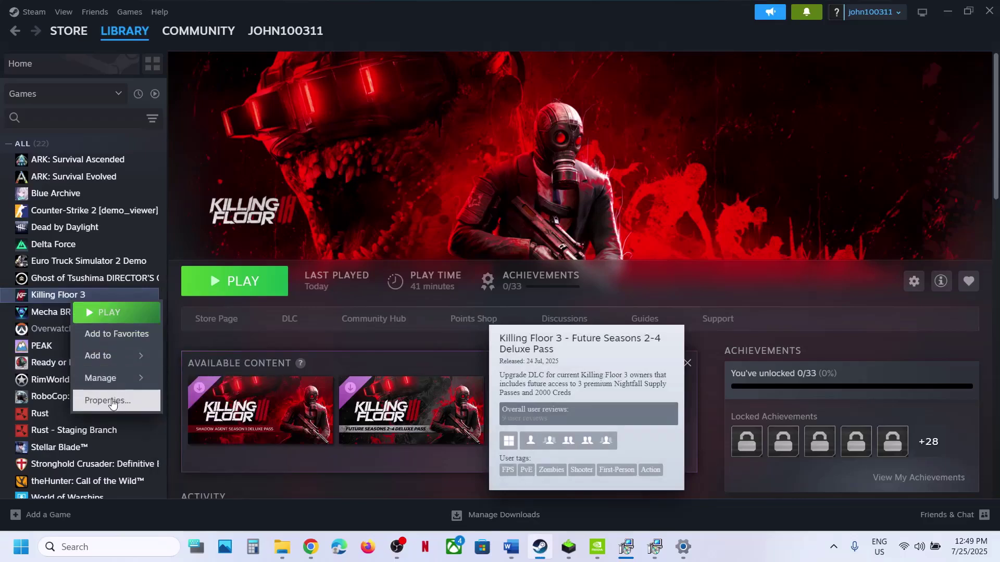
pyautogui.click(107, 401)
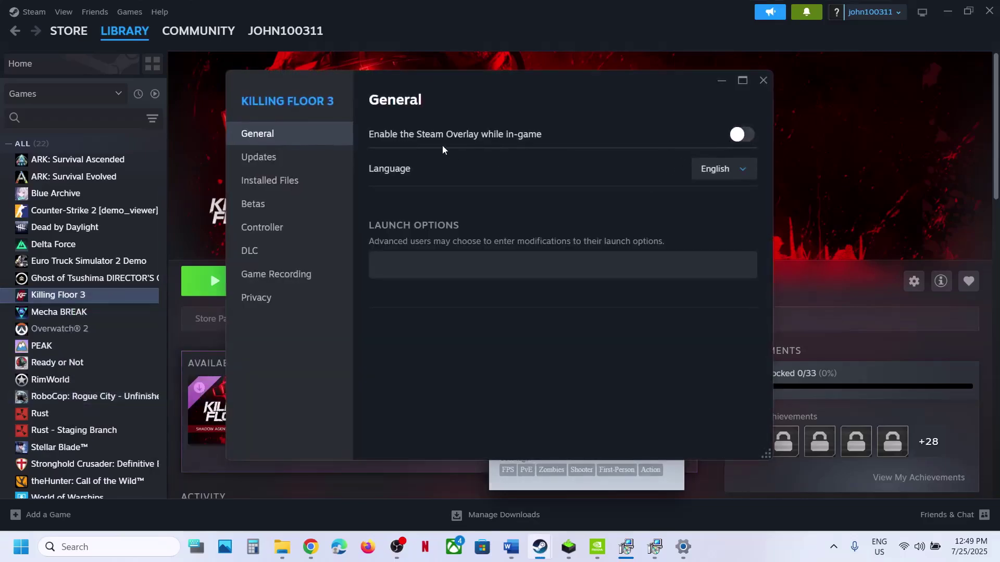
pyautogui.click(763, 80)
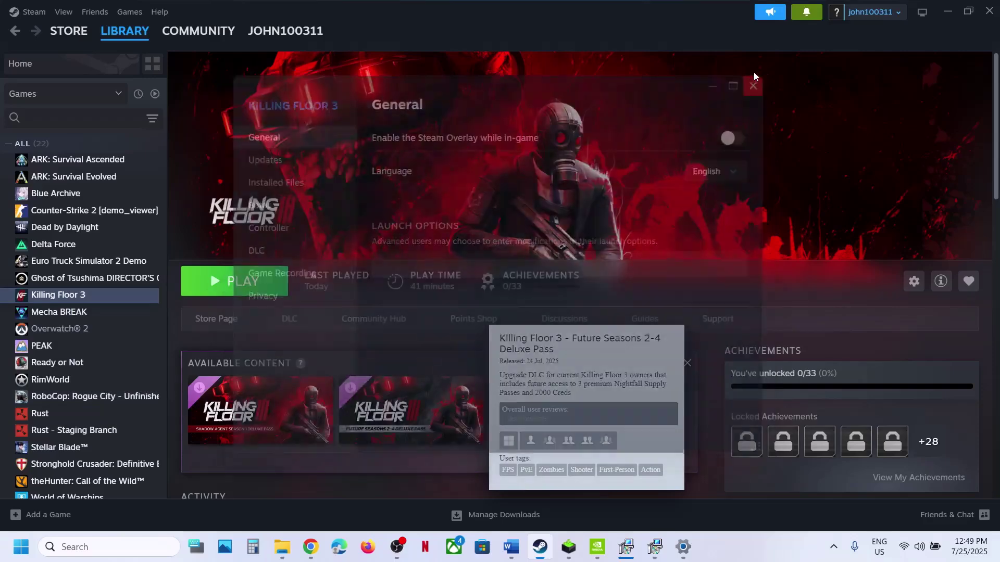
# Step: Switch to the Word document and read the part of Step 21 on closing overlay apps such as Discord, Nvidia app and AMD overlay
pyautogui.click(511, 547)
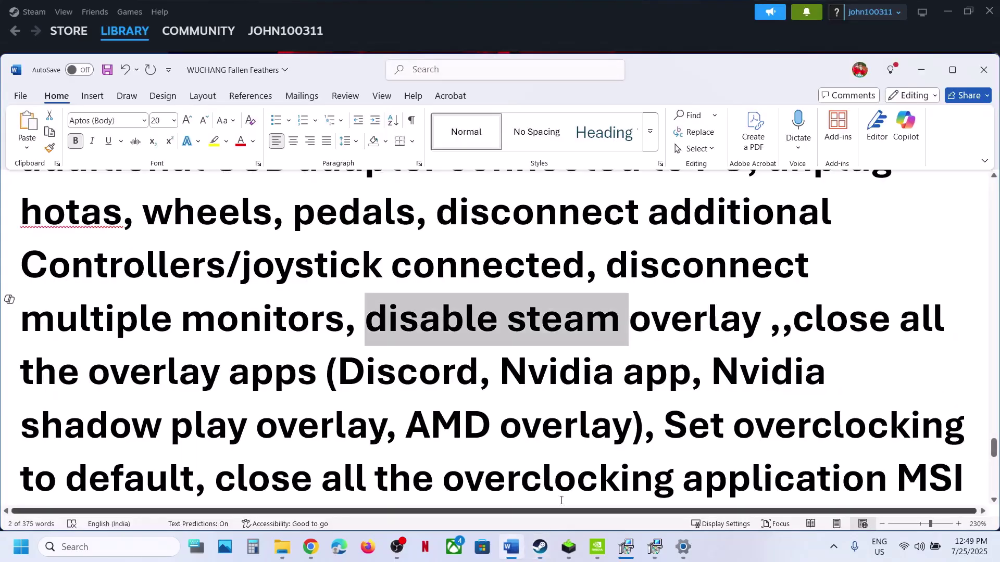
pyautogui.scroll(-1, 591, 399)
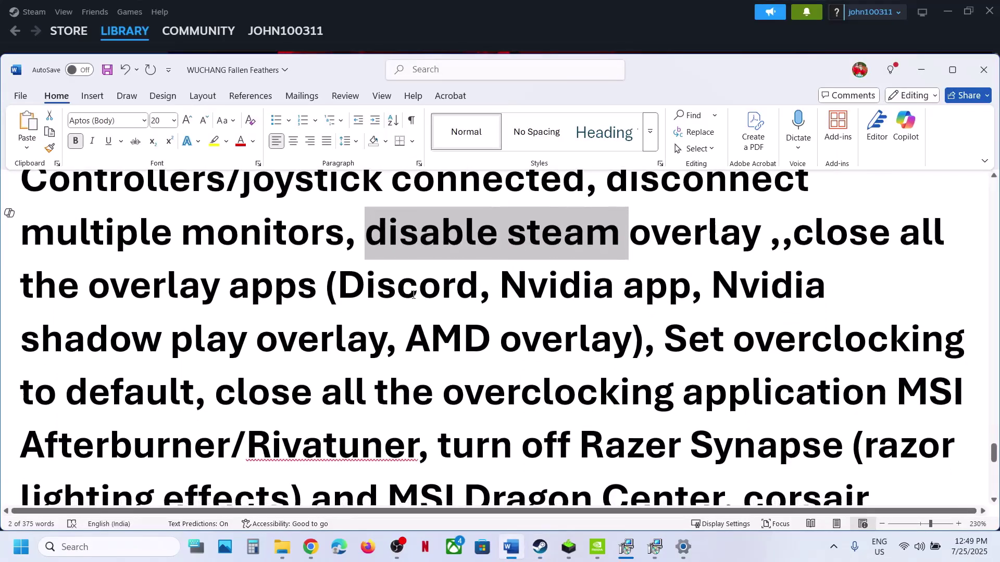
pyautogui.doubleClick(413, 295)
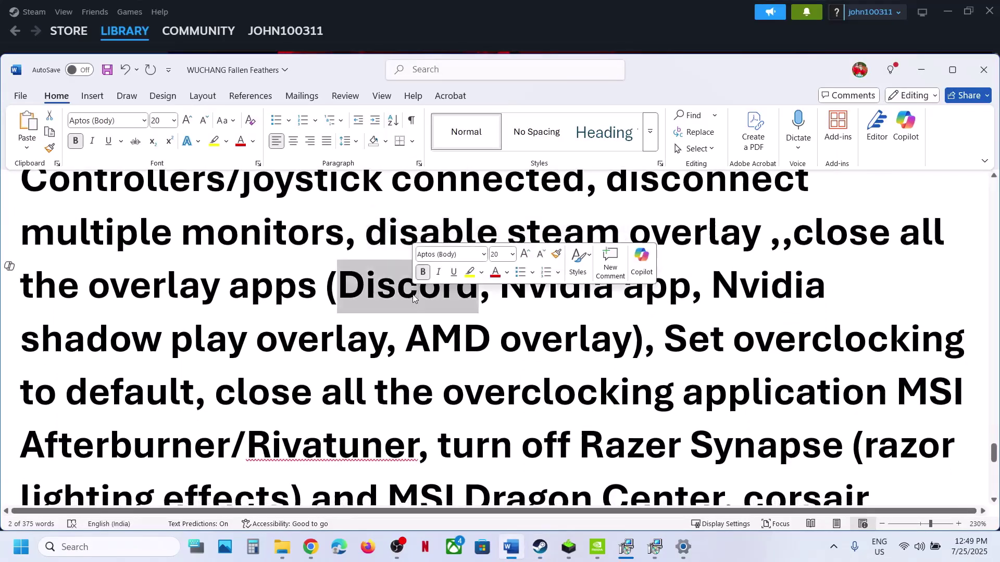
pyautogui.click(531, 300)
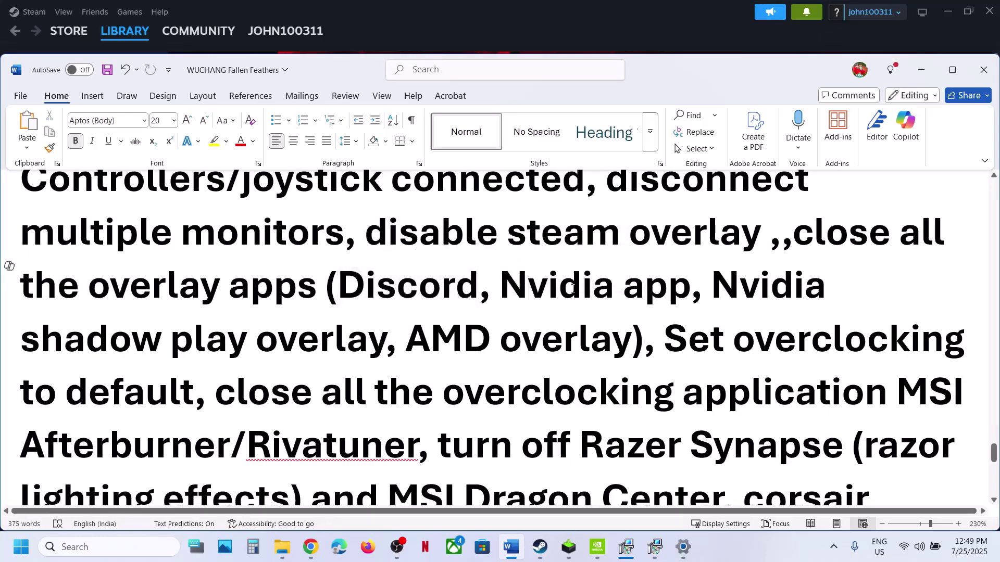
pyautogui.moveTo(510, 285); pyautogui.dragTo(645, 285)
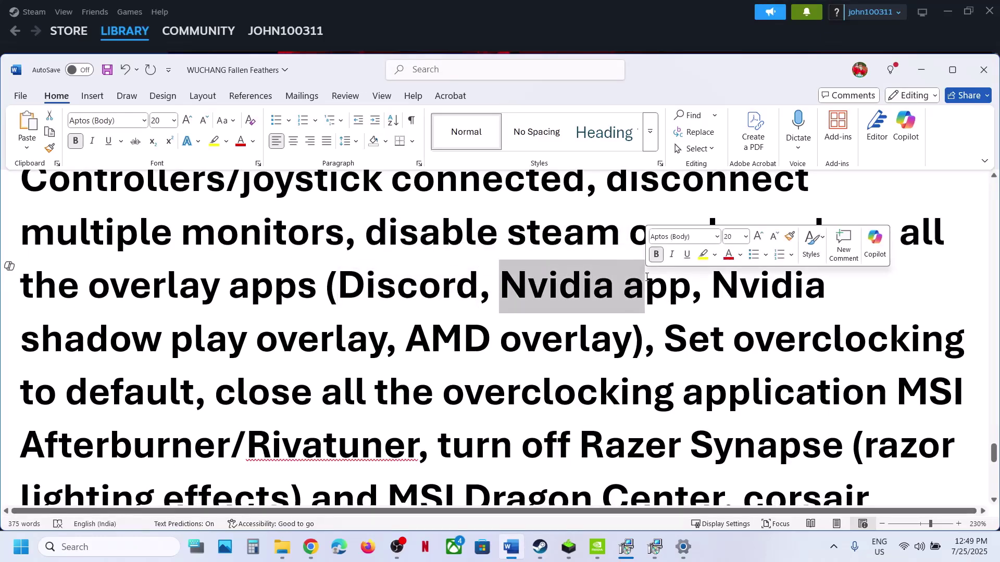
pyautogui.click(669, 273)
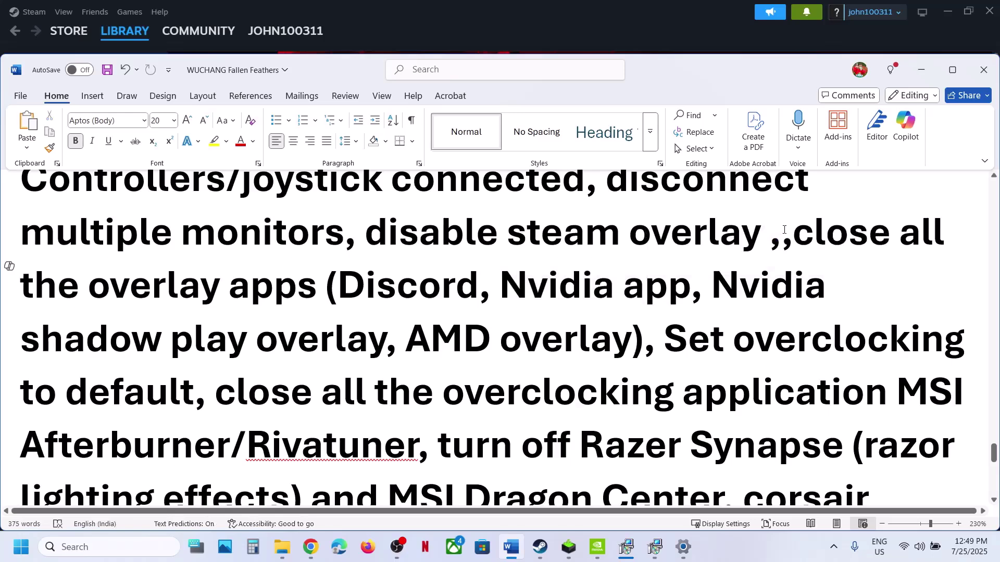
pyautogui.moveTo(785, 229); pyautogui.dragTo(562, 341)
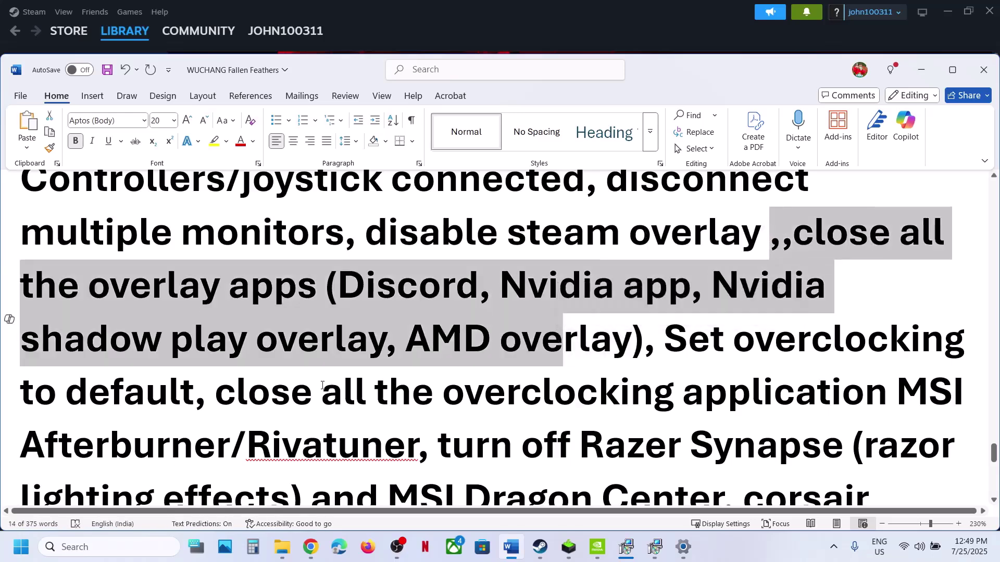
# Step: Read the rest of Step 21 on closing overclocking apps, lighting software and third-party services, and removing the undervolt
pyautogui.moveTo(279, 397); pyautogui.dragTo(888, 398)
pyautogui.scroll(-2, 736, 399)
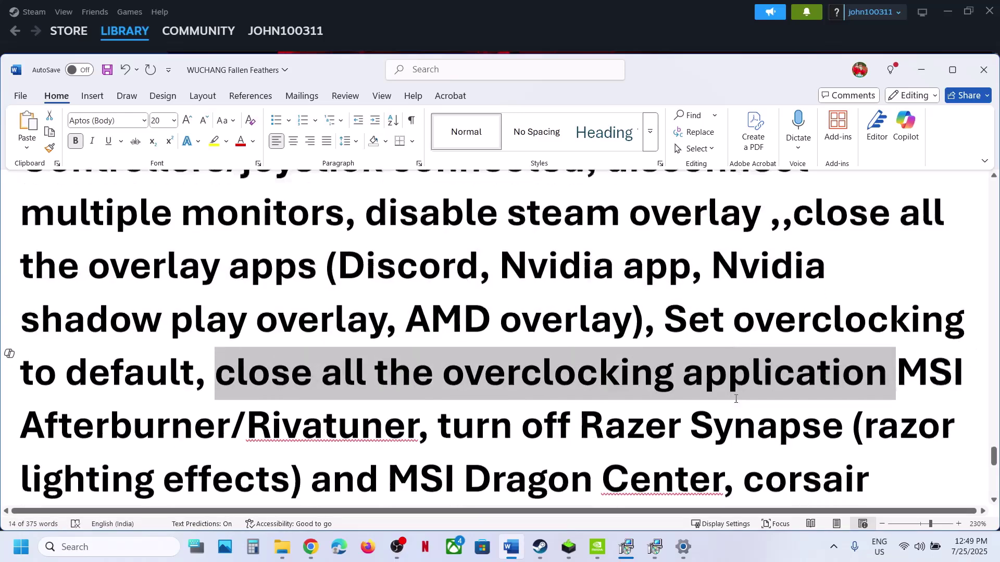
pyautogui.moveTo(681, 258); pyautogui.dragTo(180, 291)
pyautogui.moveTo(252, 314); pyautogui.dragTo(655, 481)
pyautogui.scroll(-1, 444, 355)
pyautogui.scroll(-4, 653, 466)
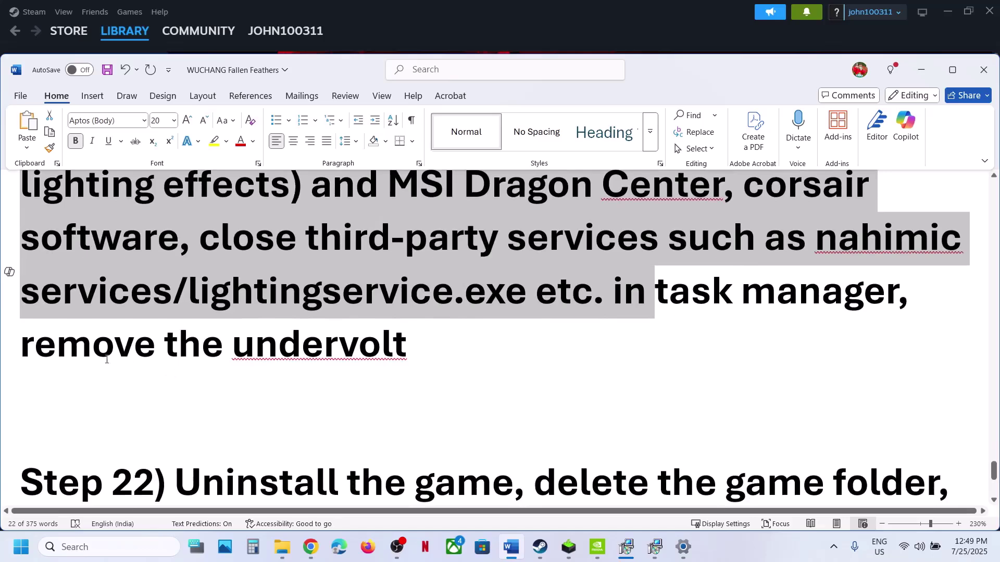
pyautogui.moveTo(101, 356); pyautogui.dragTo(359, 341)
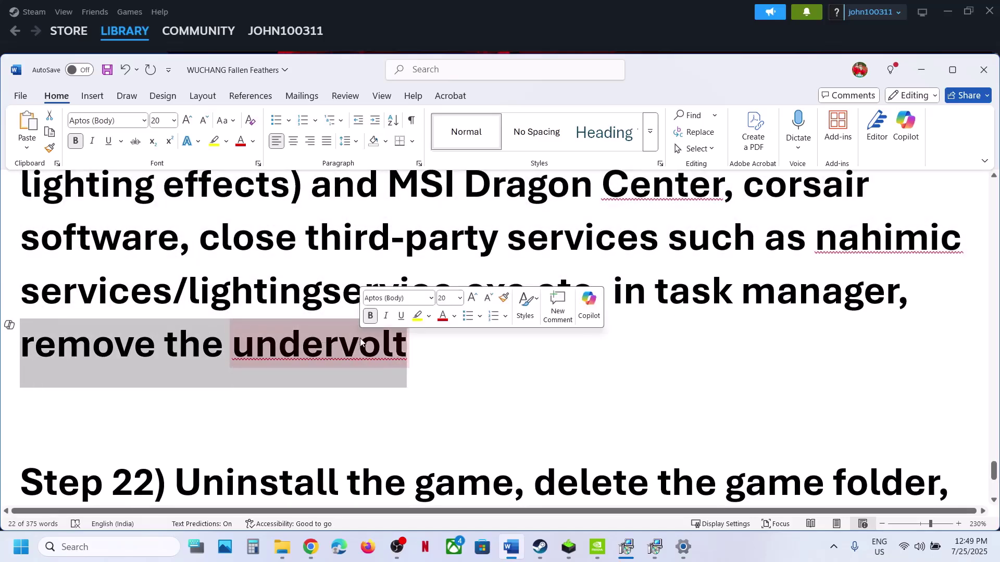
# Step: Go to Step 22 in the document, switch to Steam, show the Uninstall option for Killing Floor 3, and dismiss it unused
pyautogui.scroll(-5, 319, 396)
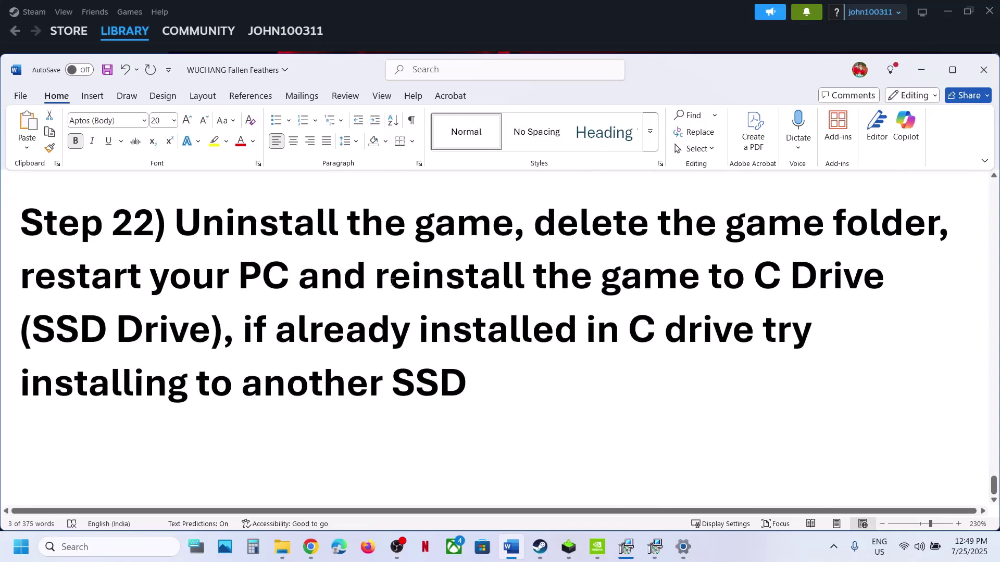
pyautogui.click(540, 547)
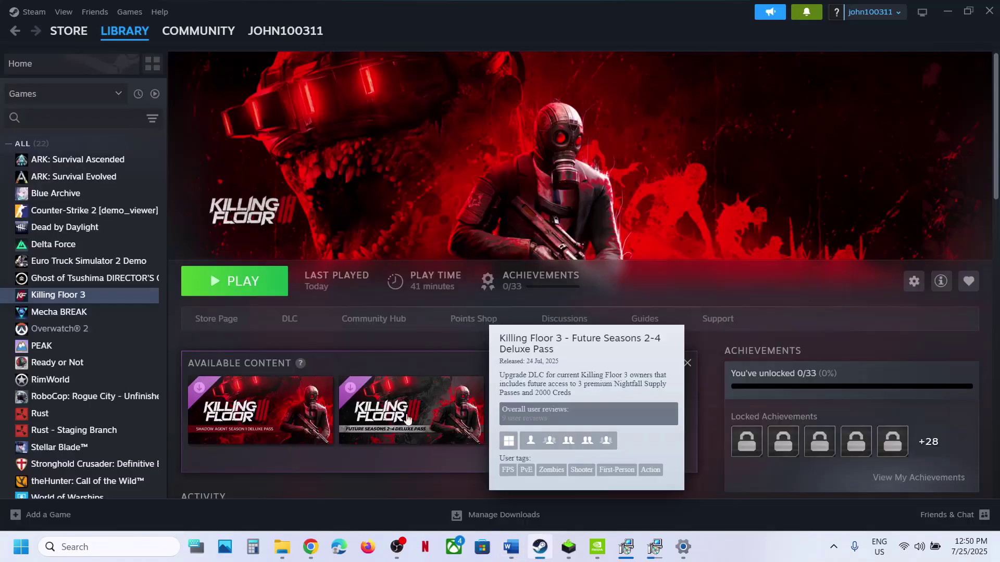
pyautogui.rightClick(117, 295)
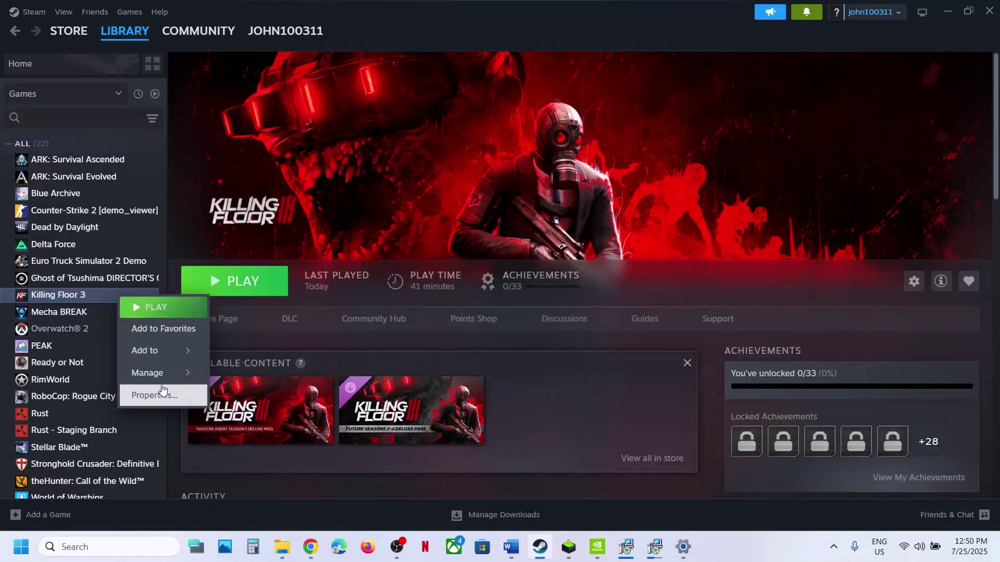
pyautogui.moveTo(174, 375)
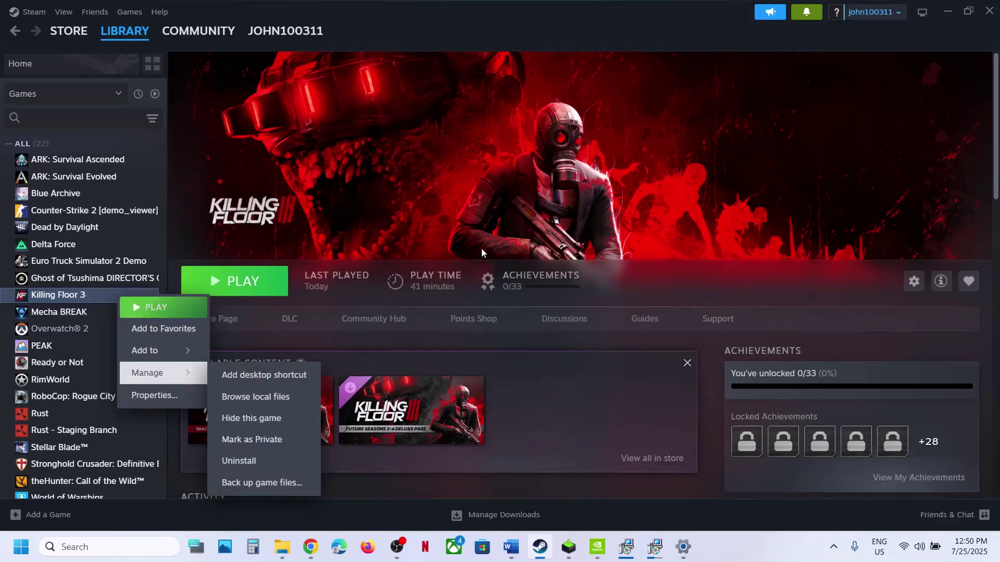
pyautogui.click(535, 145)
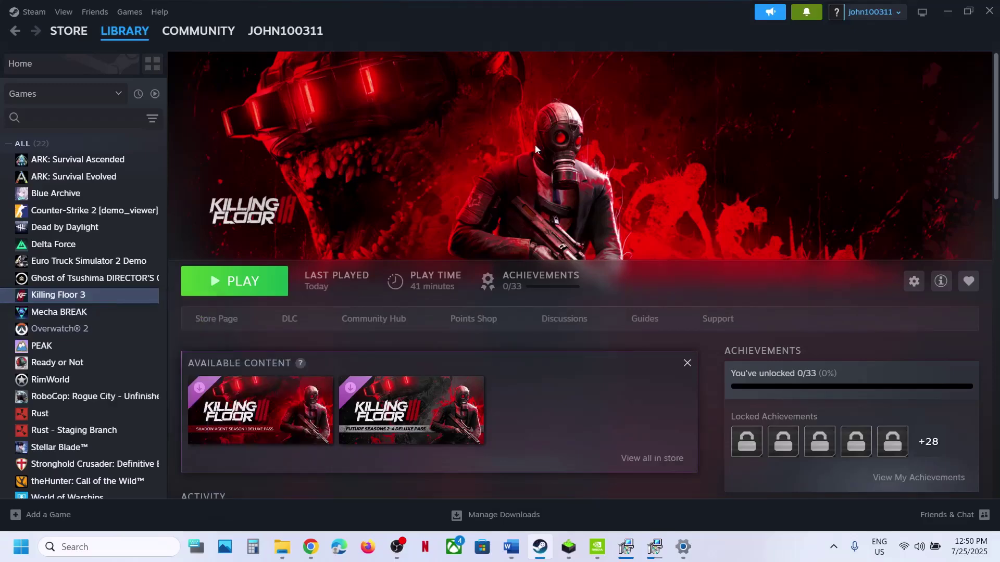
# Step: Return to Word, read Step 22 on deleting the game folder and reinstalling to C drive or another SSD, and switch back to Steam
pyautogui.click(511, 546)
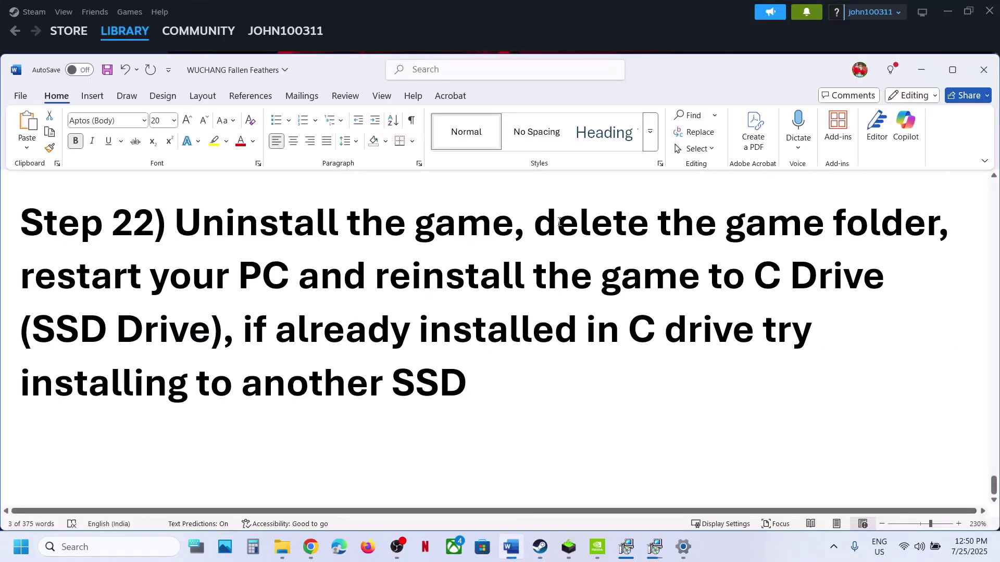
pyautogui.moveTo(559, 222); pyautogui.dragTo(859, 276)
pyautogui.click(862, 276)
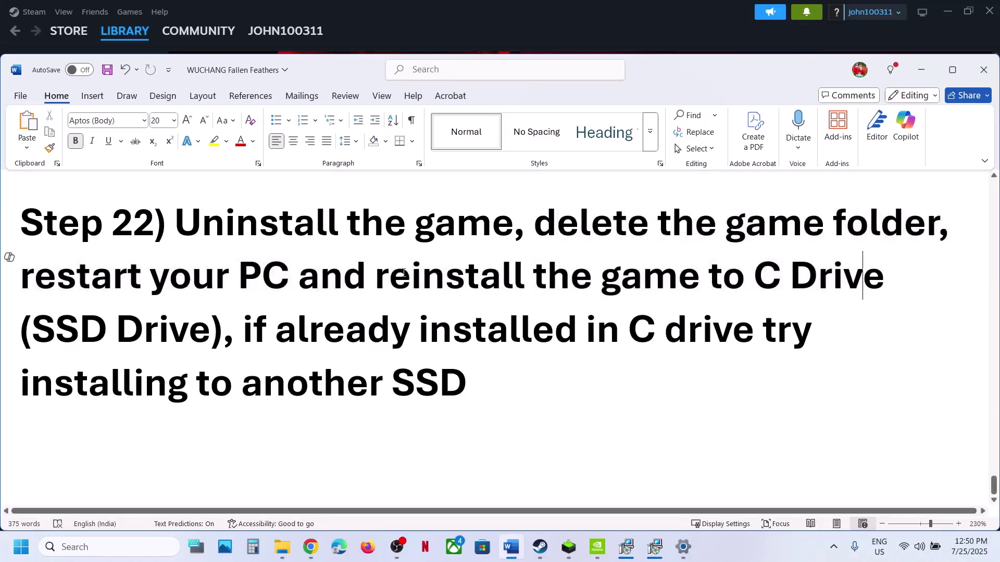
pyautogui.moveTo(407, 272); pyautogui.dragTo(801, 299)
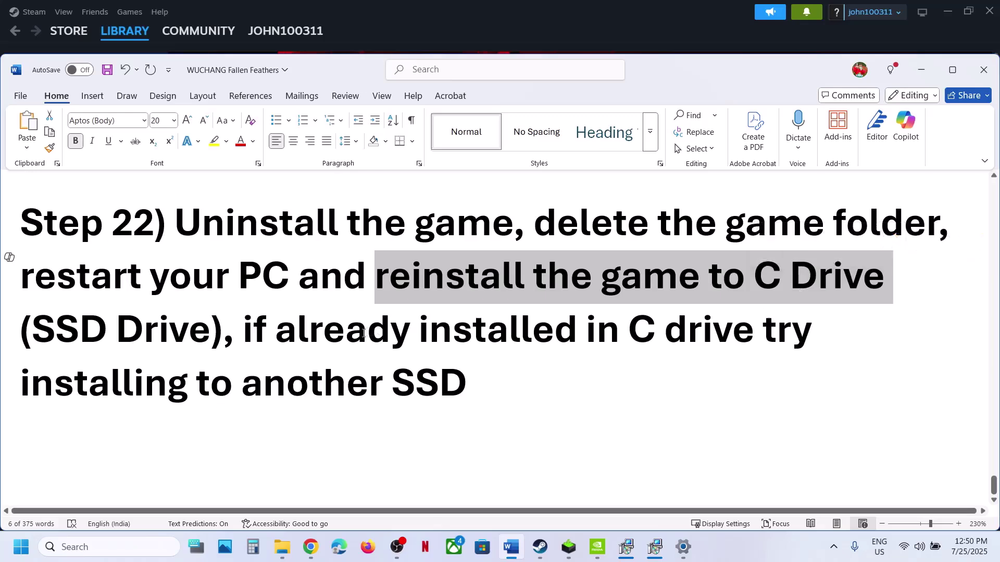
pyautogui.moveTo(277, 327); pyautogui.dragTo(411, 374)
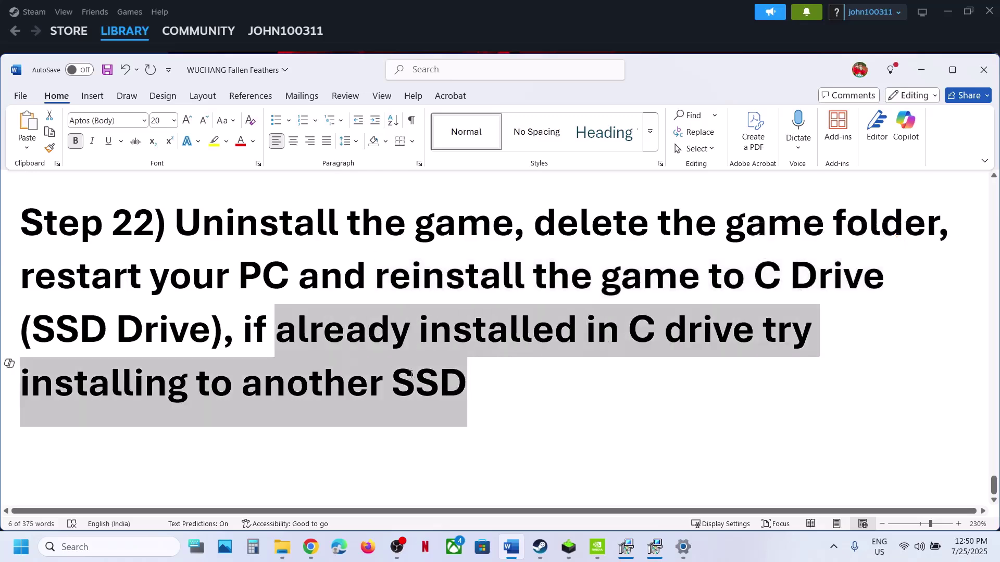
pyautogui.click(457, 383)
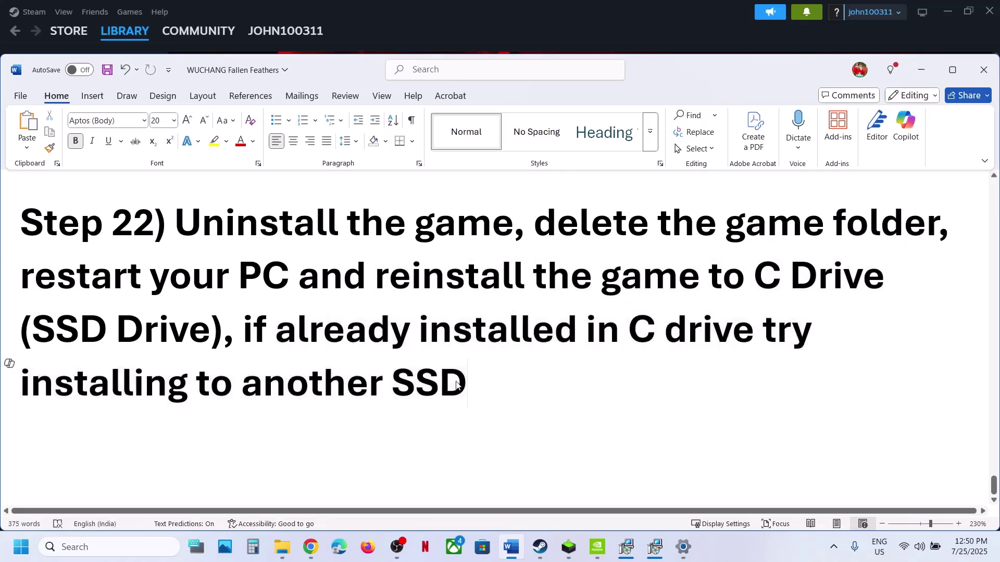
pyautogui.hotkey('alt', 'Tab')
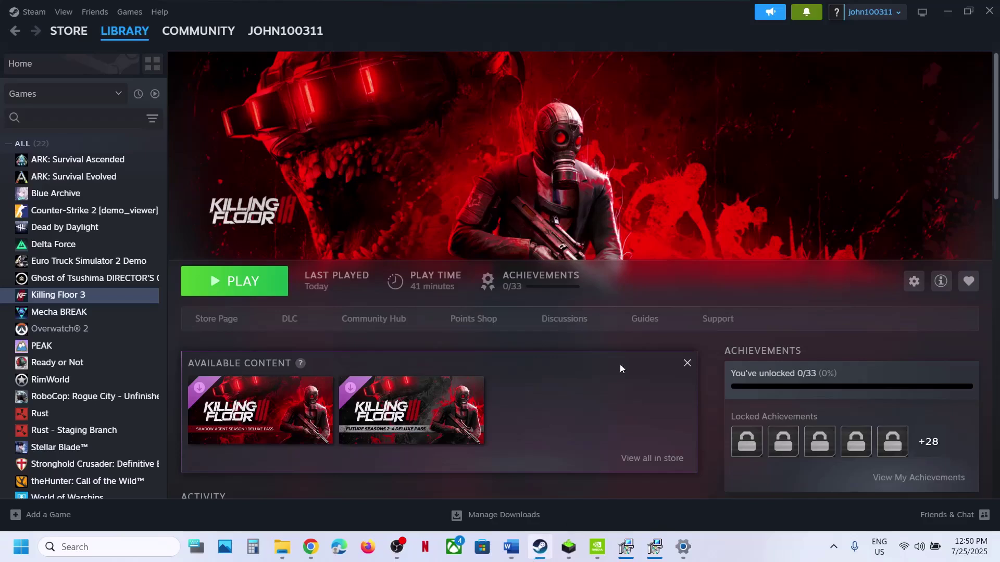